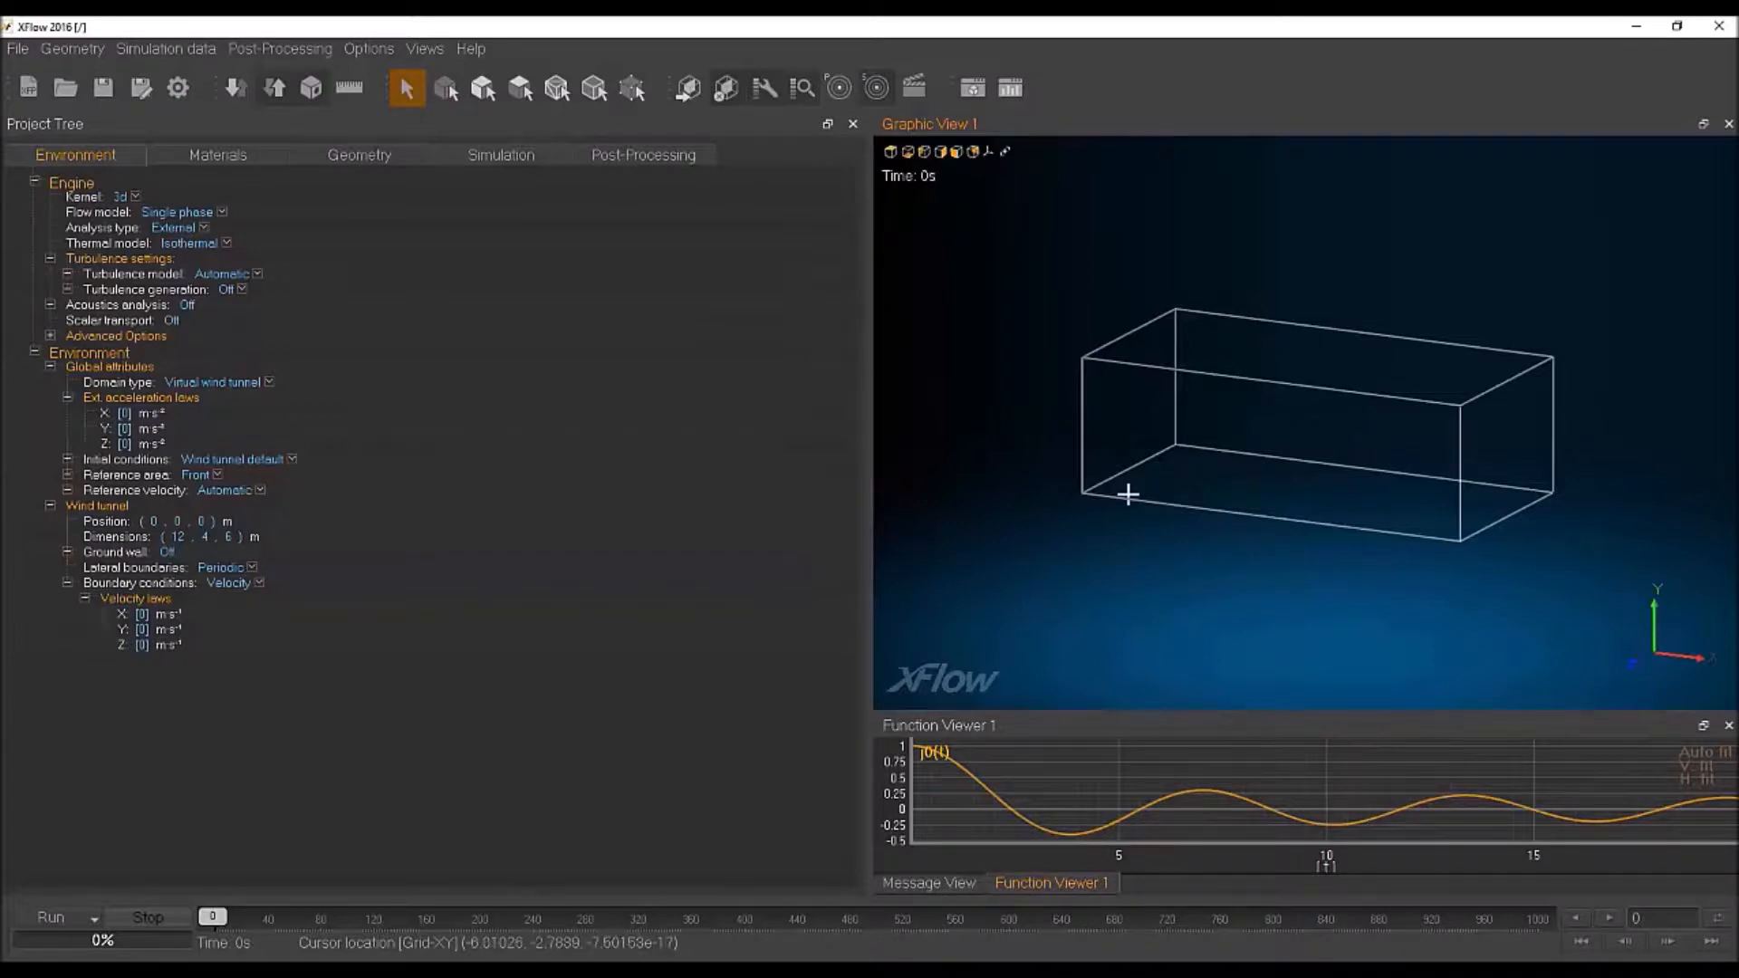
Step: Look over the post-processing settings, return to the environment settings and examine the default wind tunnel domain in 3D
scroll(1375, 397, up, 3)
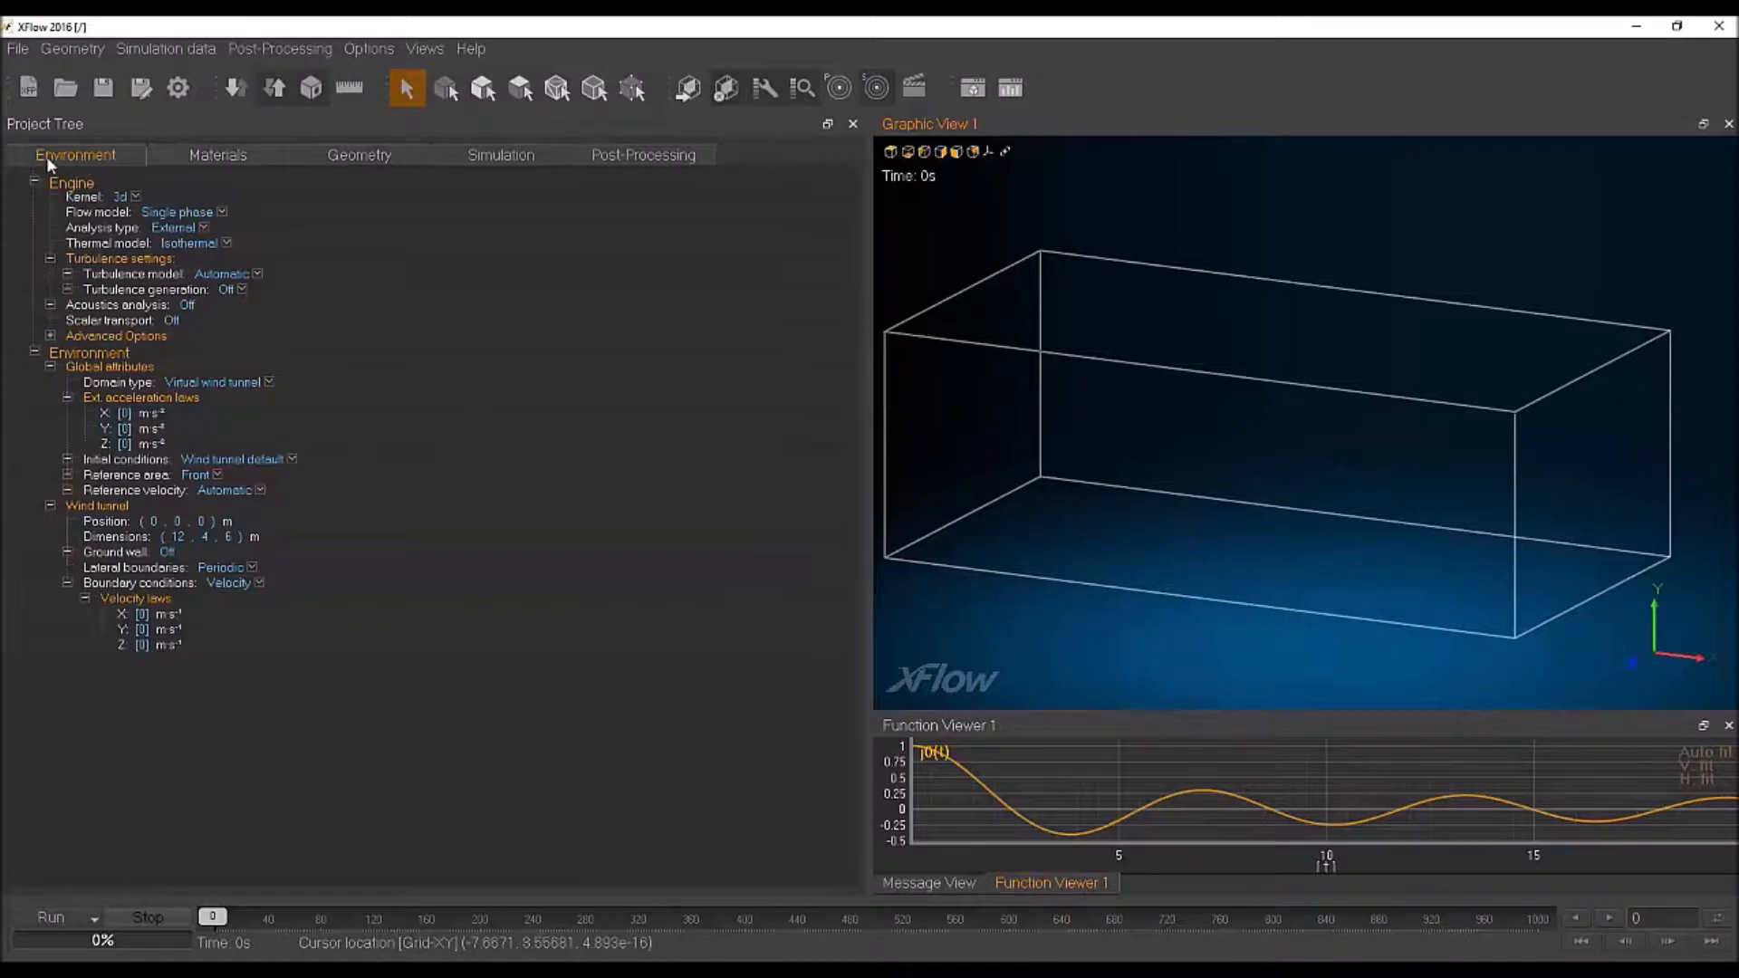
click(639, 155)
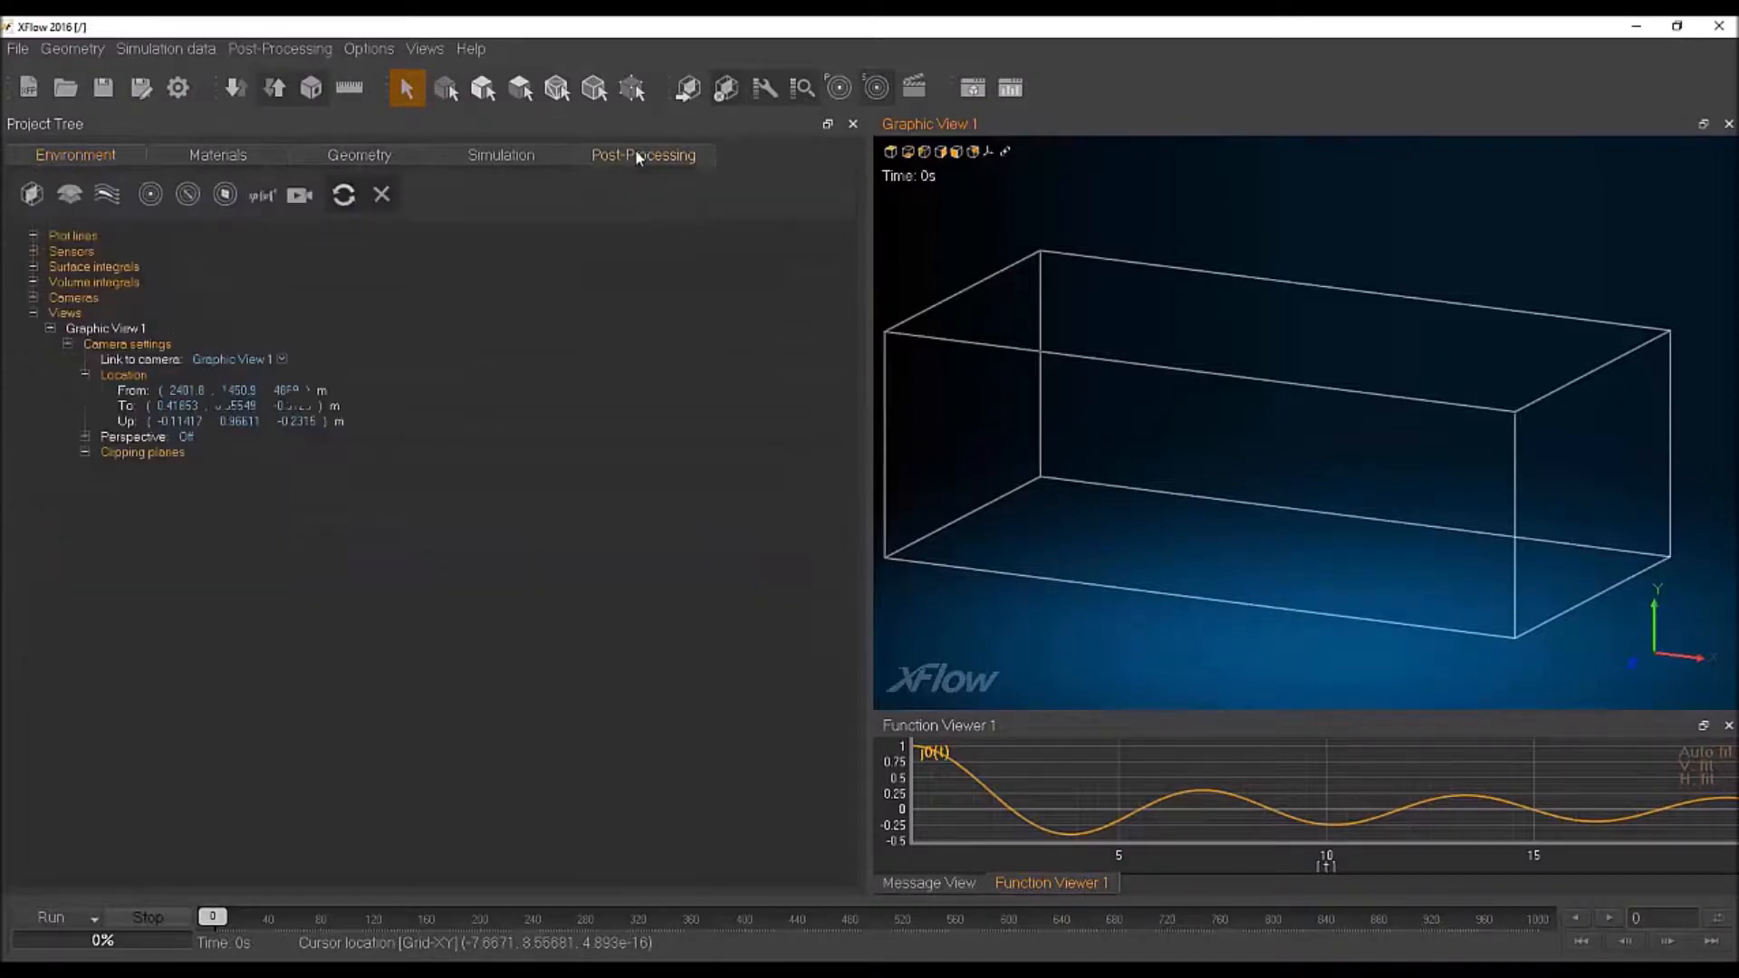
click(58, 156)
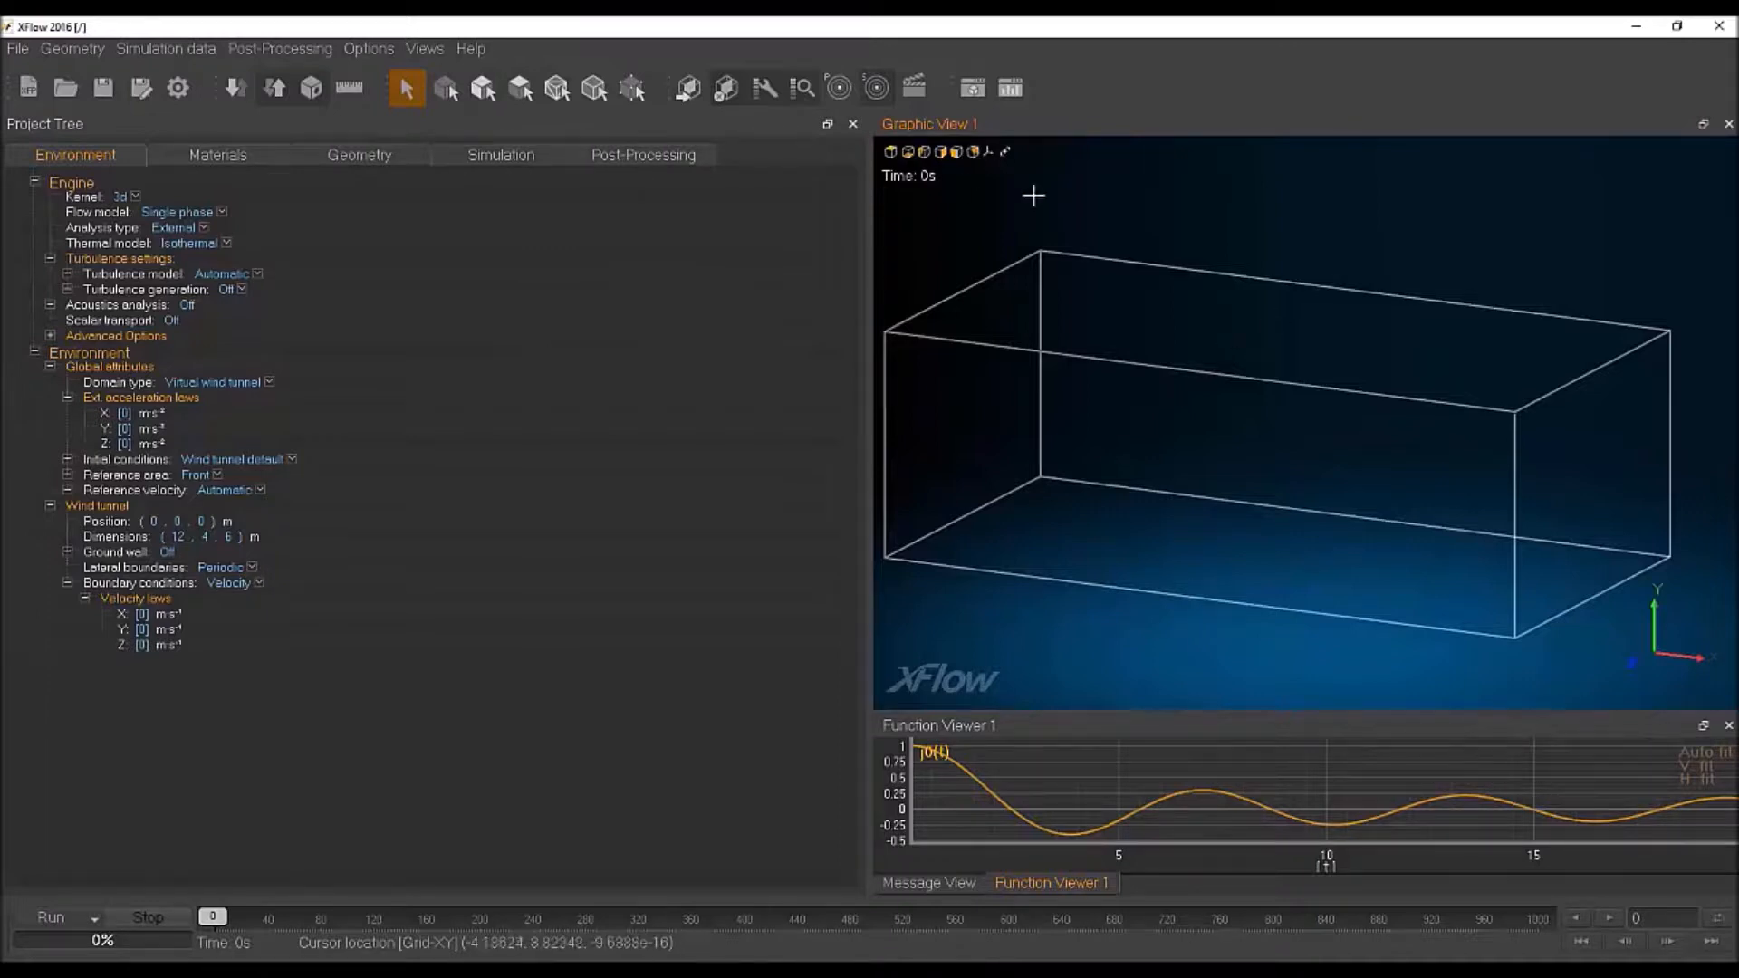
scroll(1153, 295, down, 2)
scroll(1284, 448, up, 2)
mouse_move(1235, 439)
middle_down()
mouse_move(1172, 439)
mouse_move(1195, 470)
mouse_move(1211, 439)
middle_up()
scroll(1214, 436, up, 1)
scroll(1214, 435, up, 1)
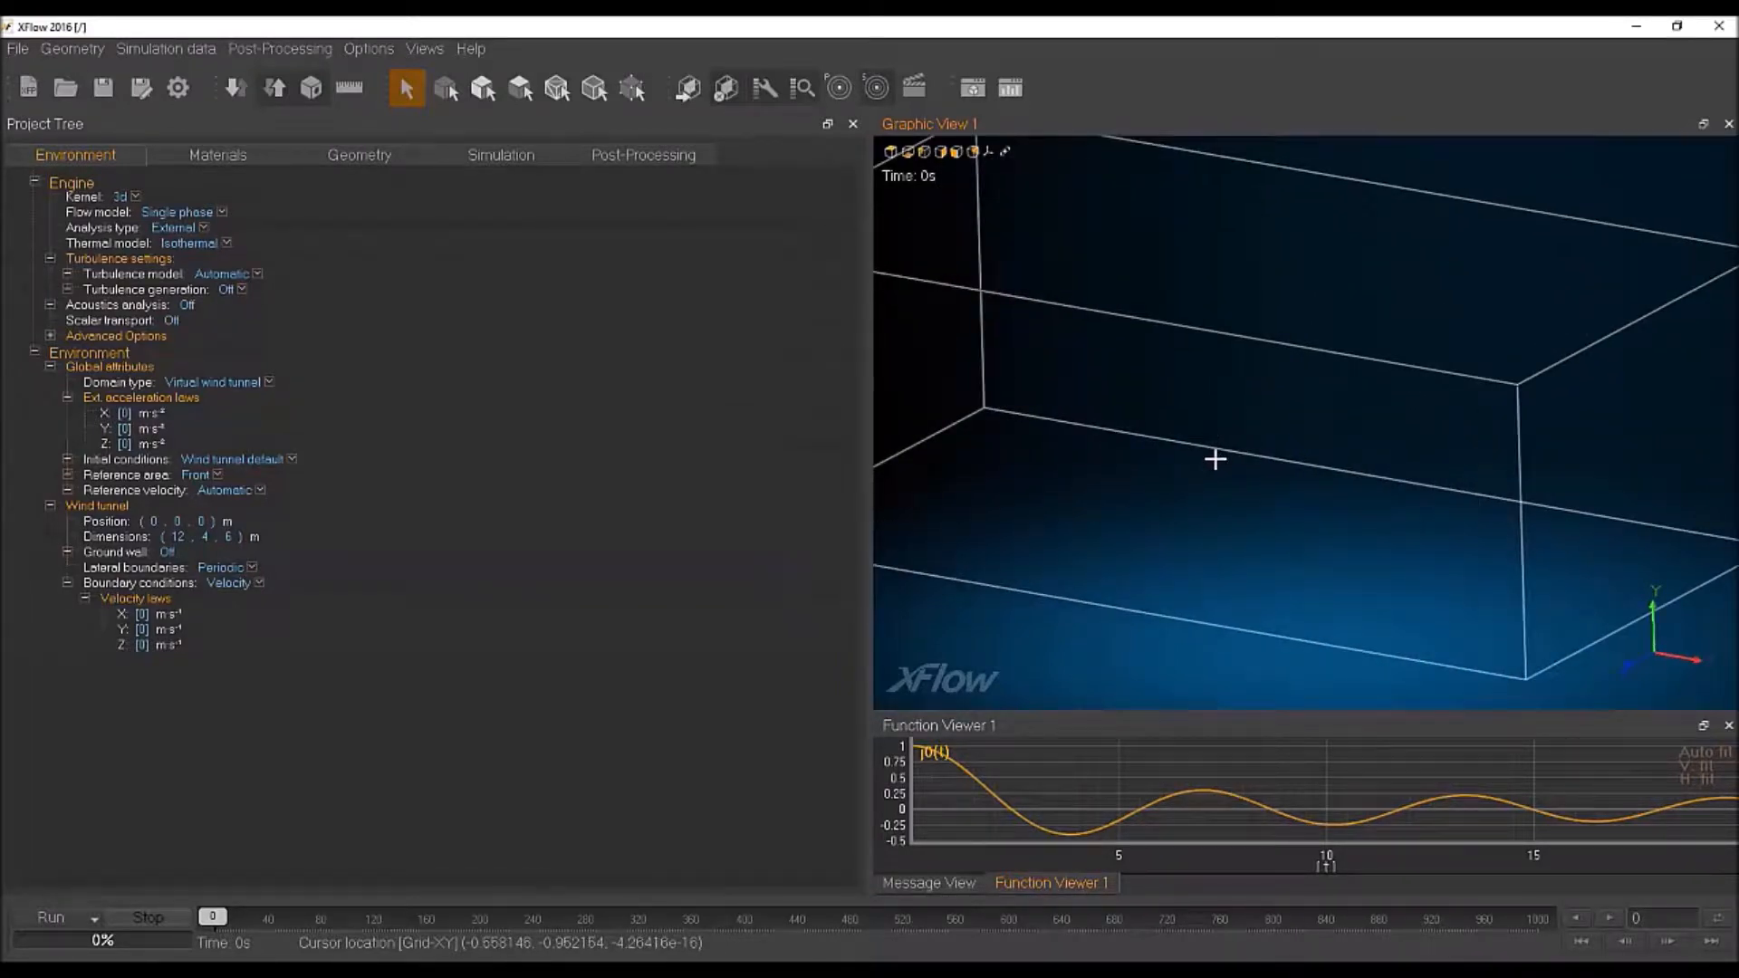
scroll(1215, 459, down, 3)
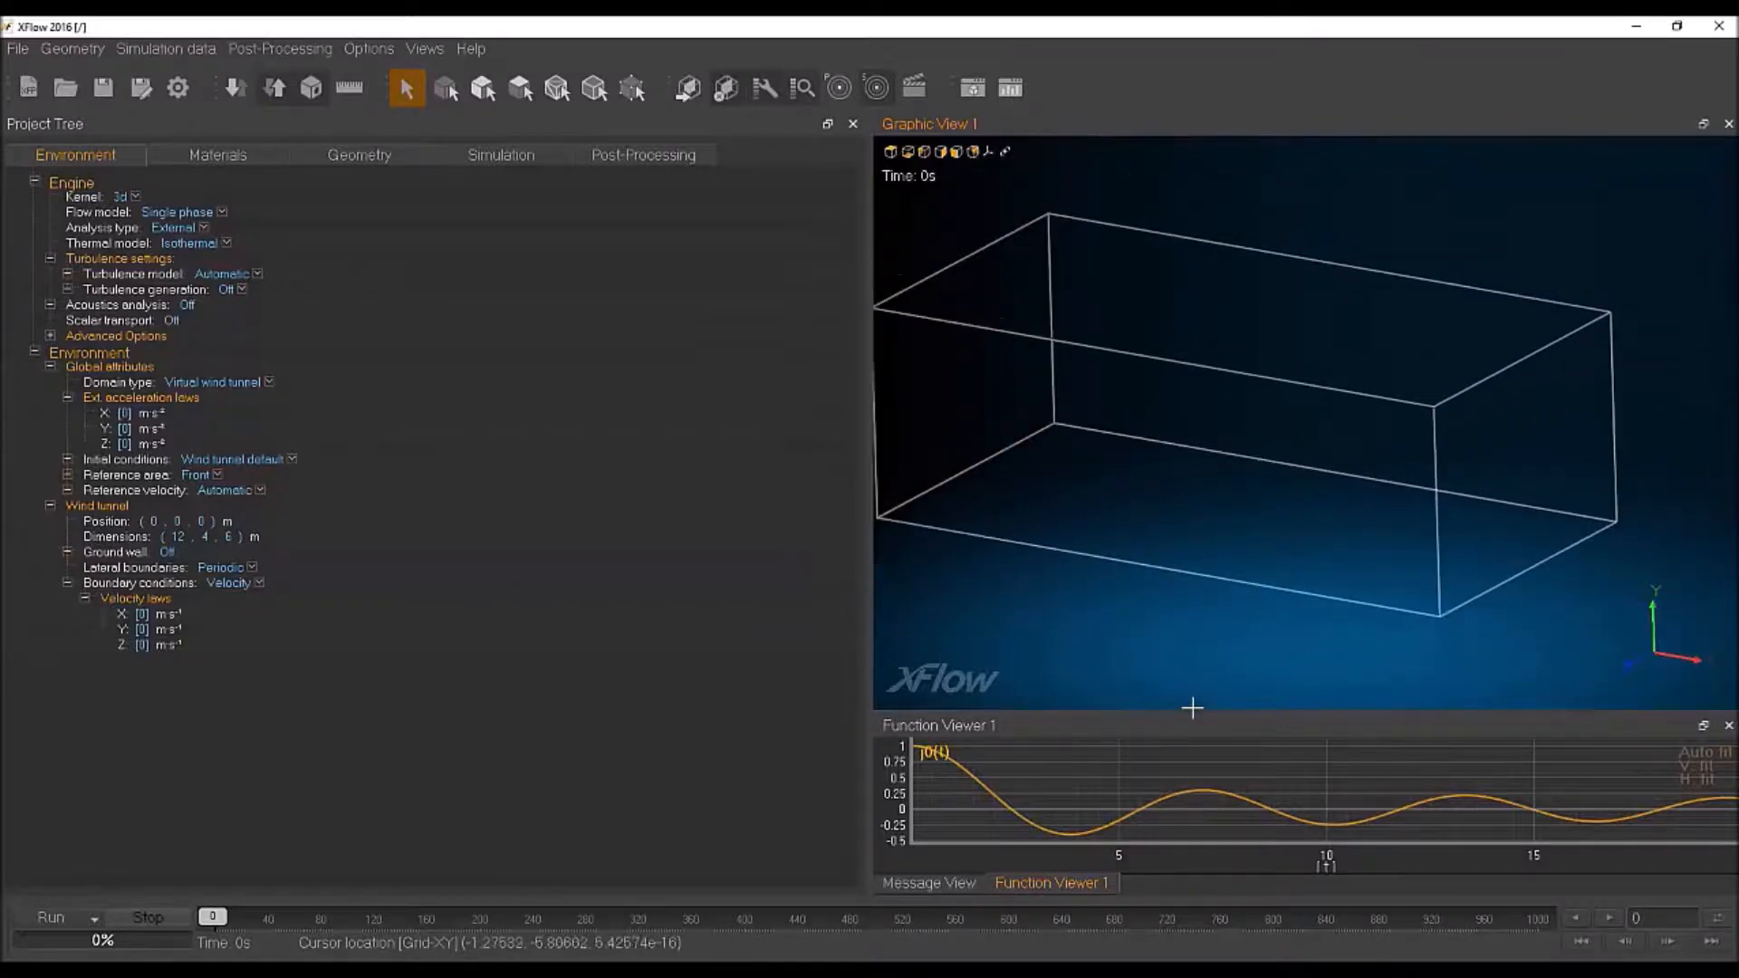
Step: Enlarge the function viewer area, check the message log and switch back to the function plot
drag(1194, 713, 1189, 658)
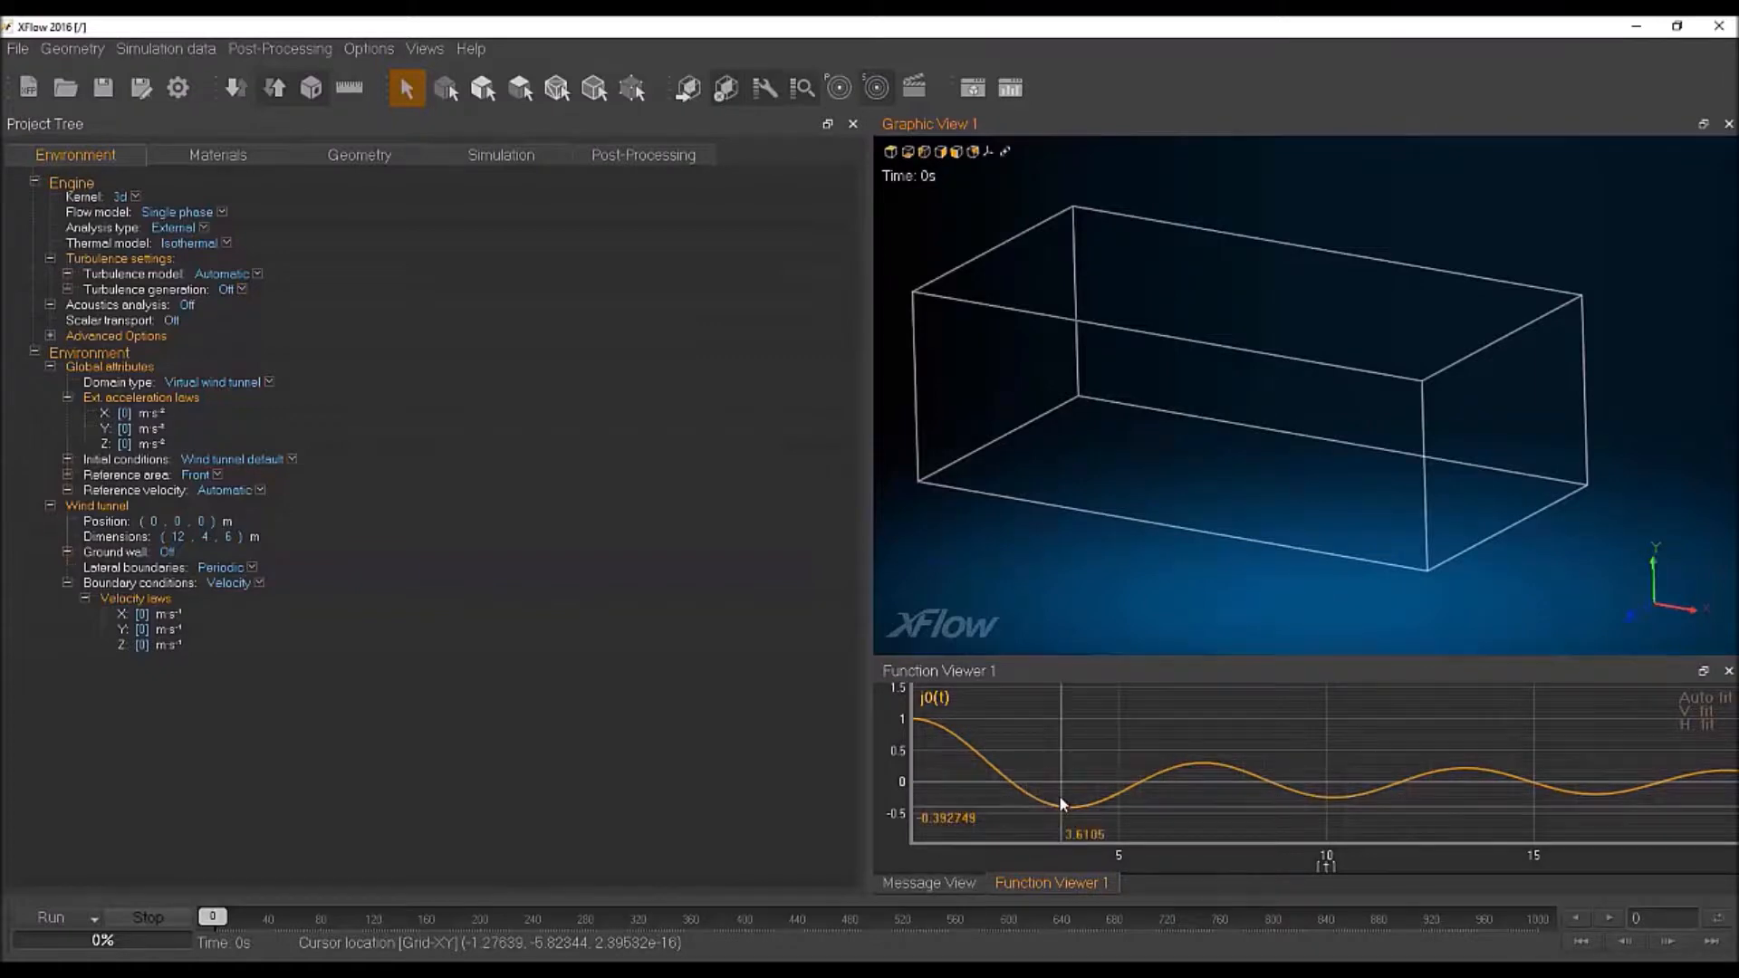
click(938, 883)
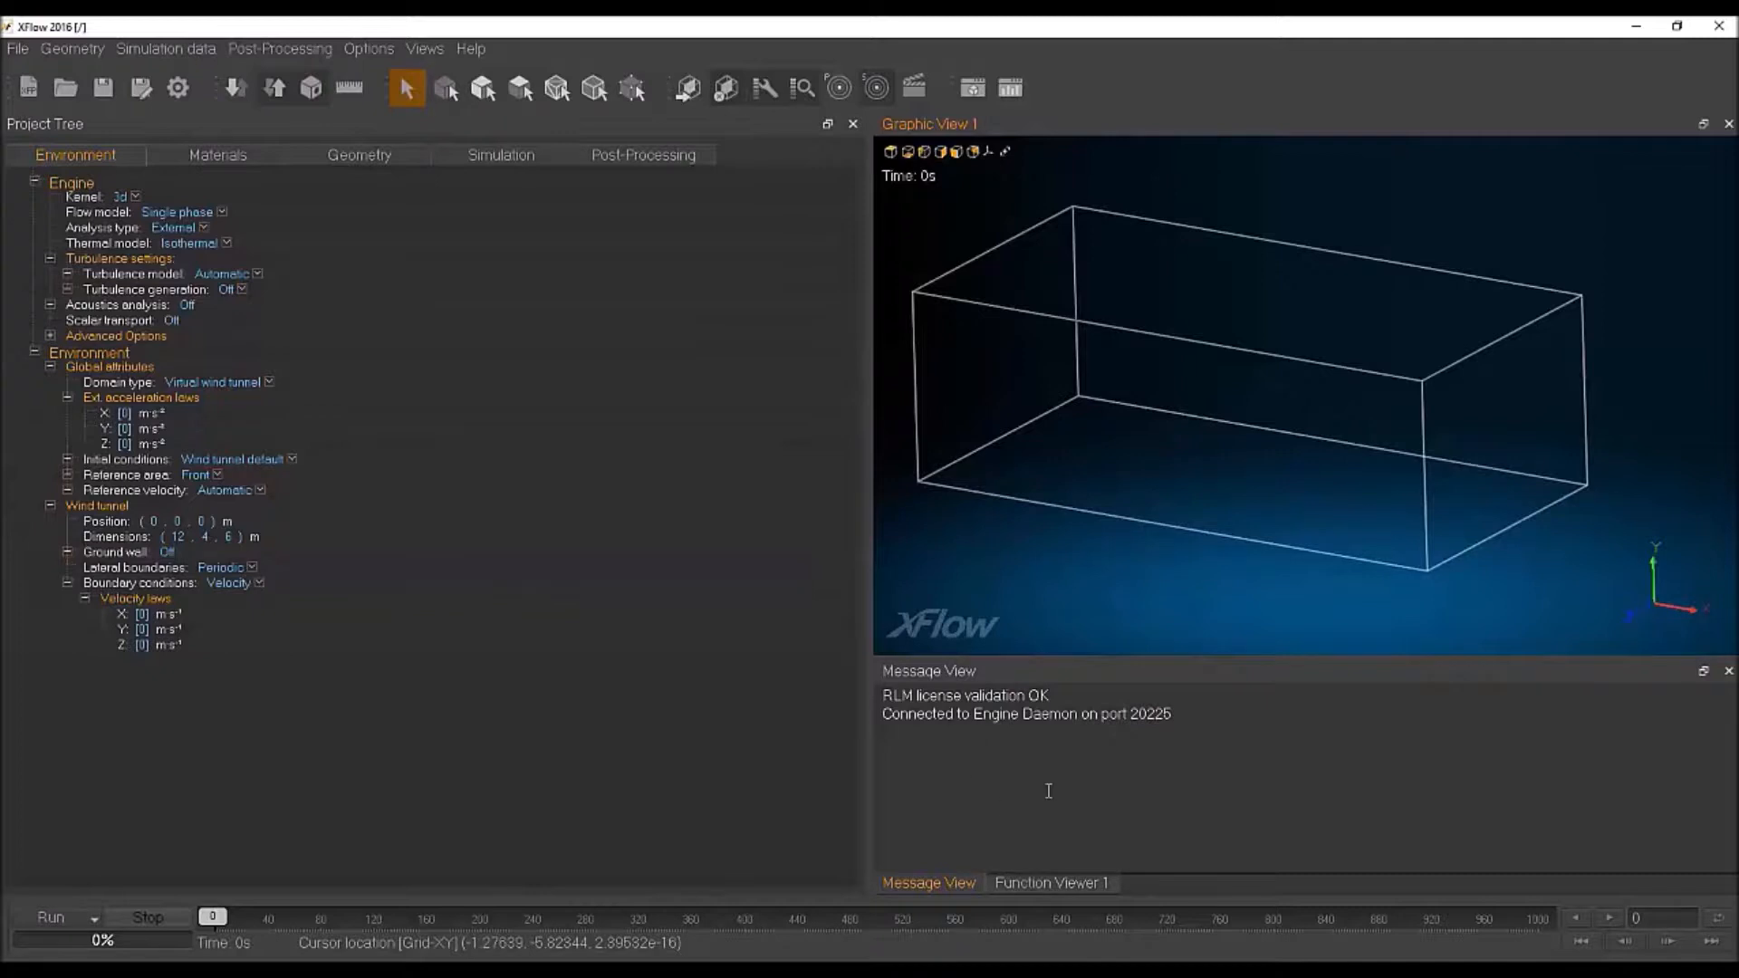
click(1029, 884)
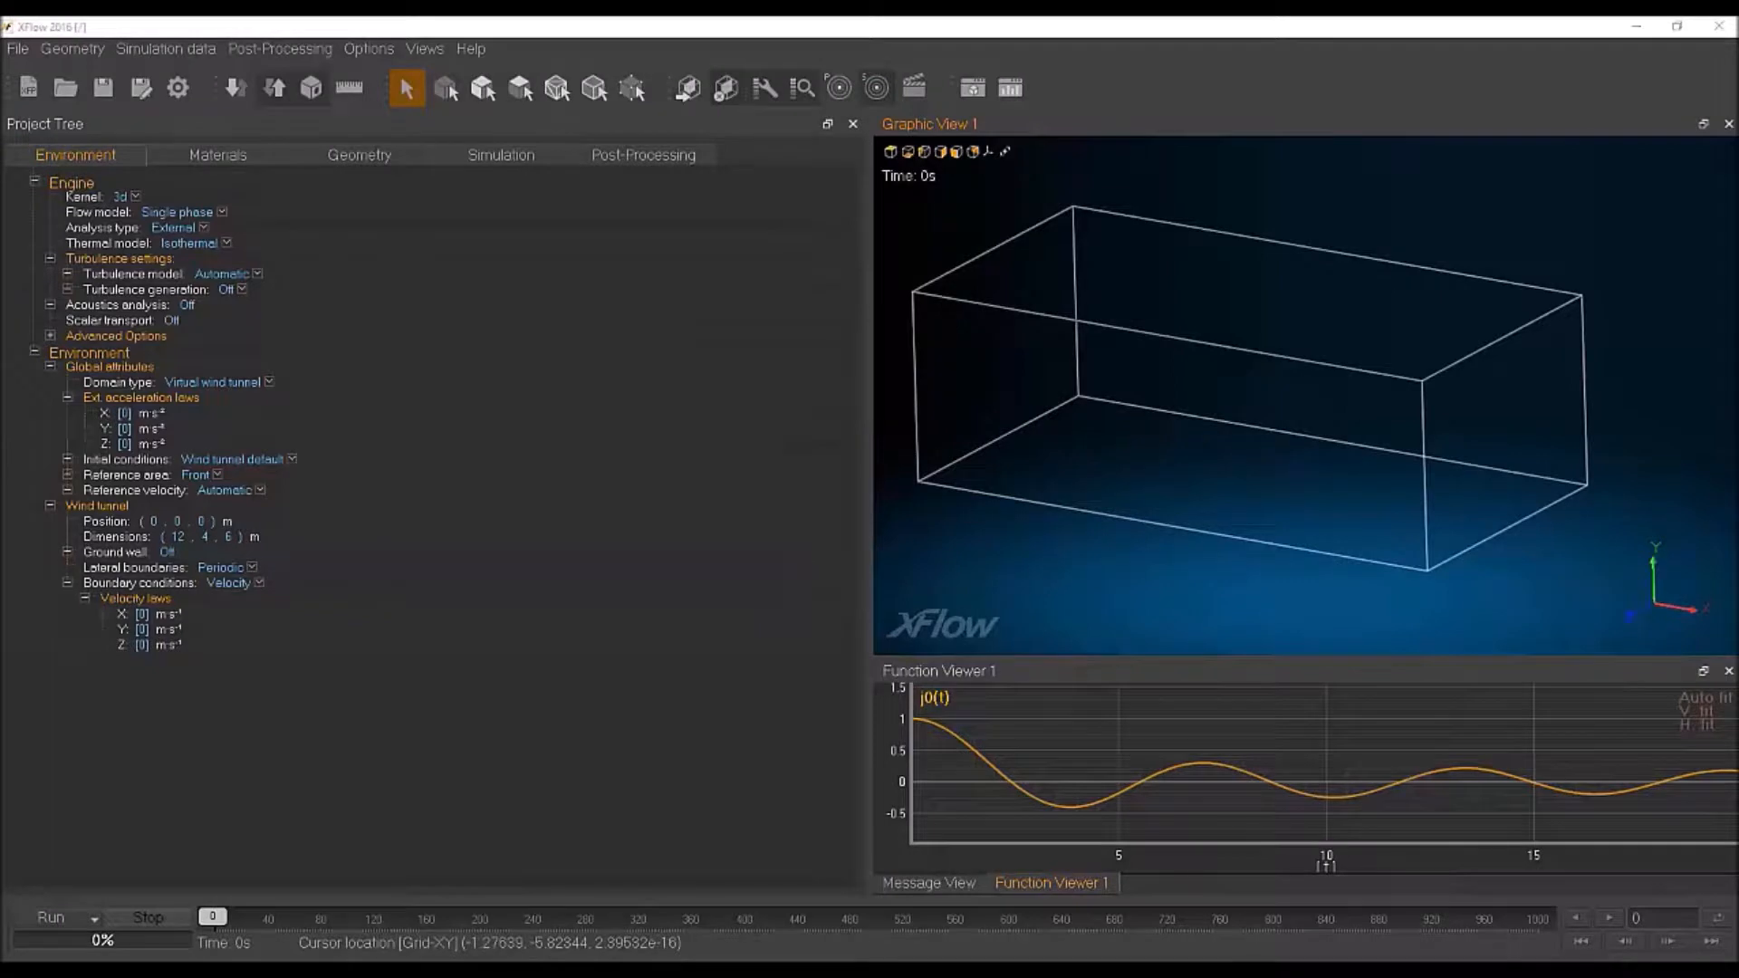
click(1323, 497)
scroll(1323, 497, down, 3)
click(953, 153)
scroll(1308, 401, up, 2)
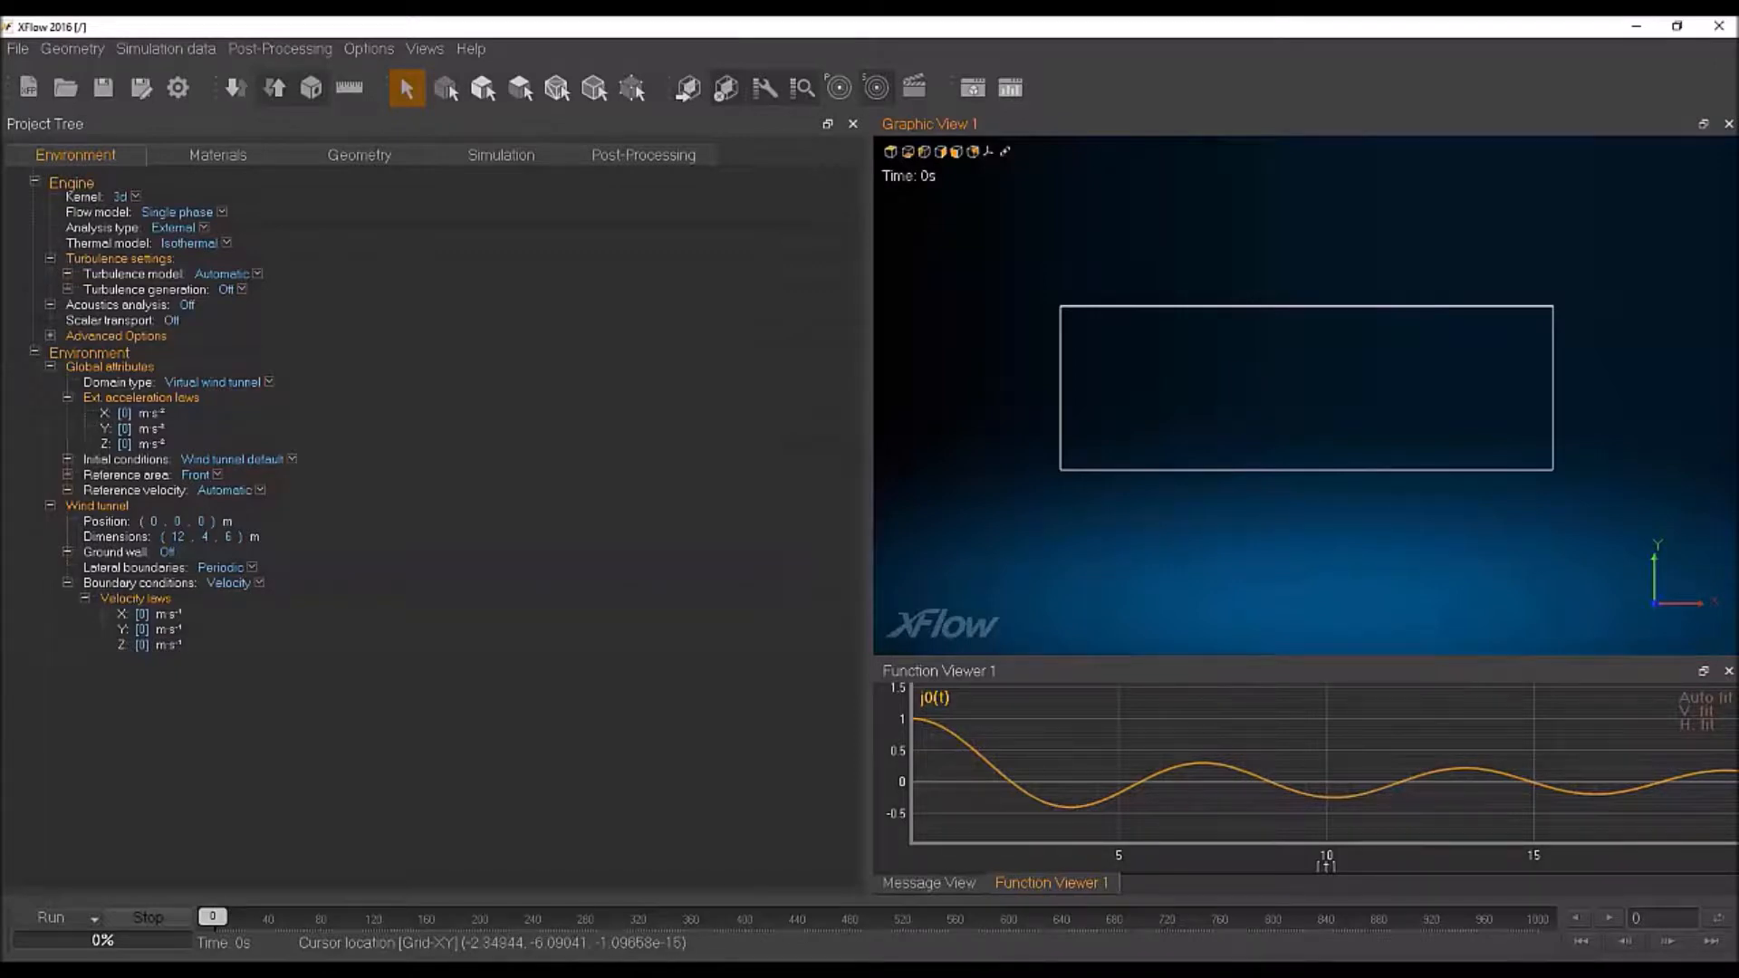
click(1129, 519)
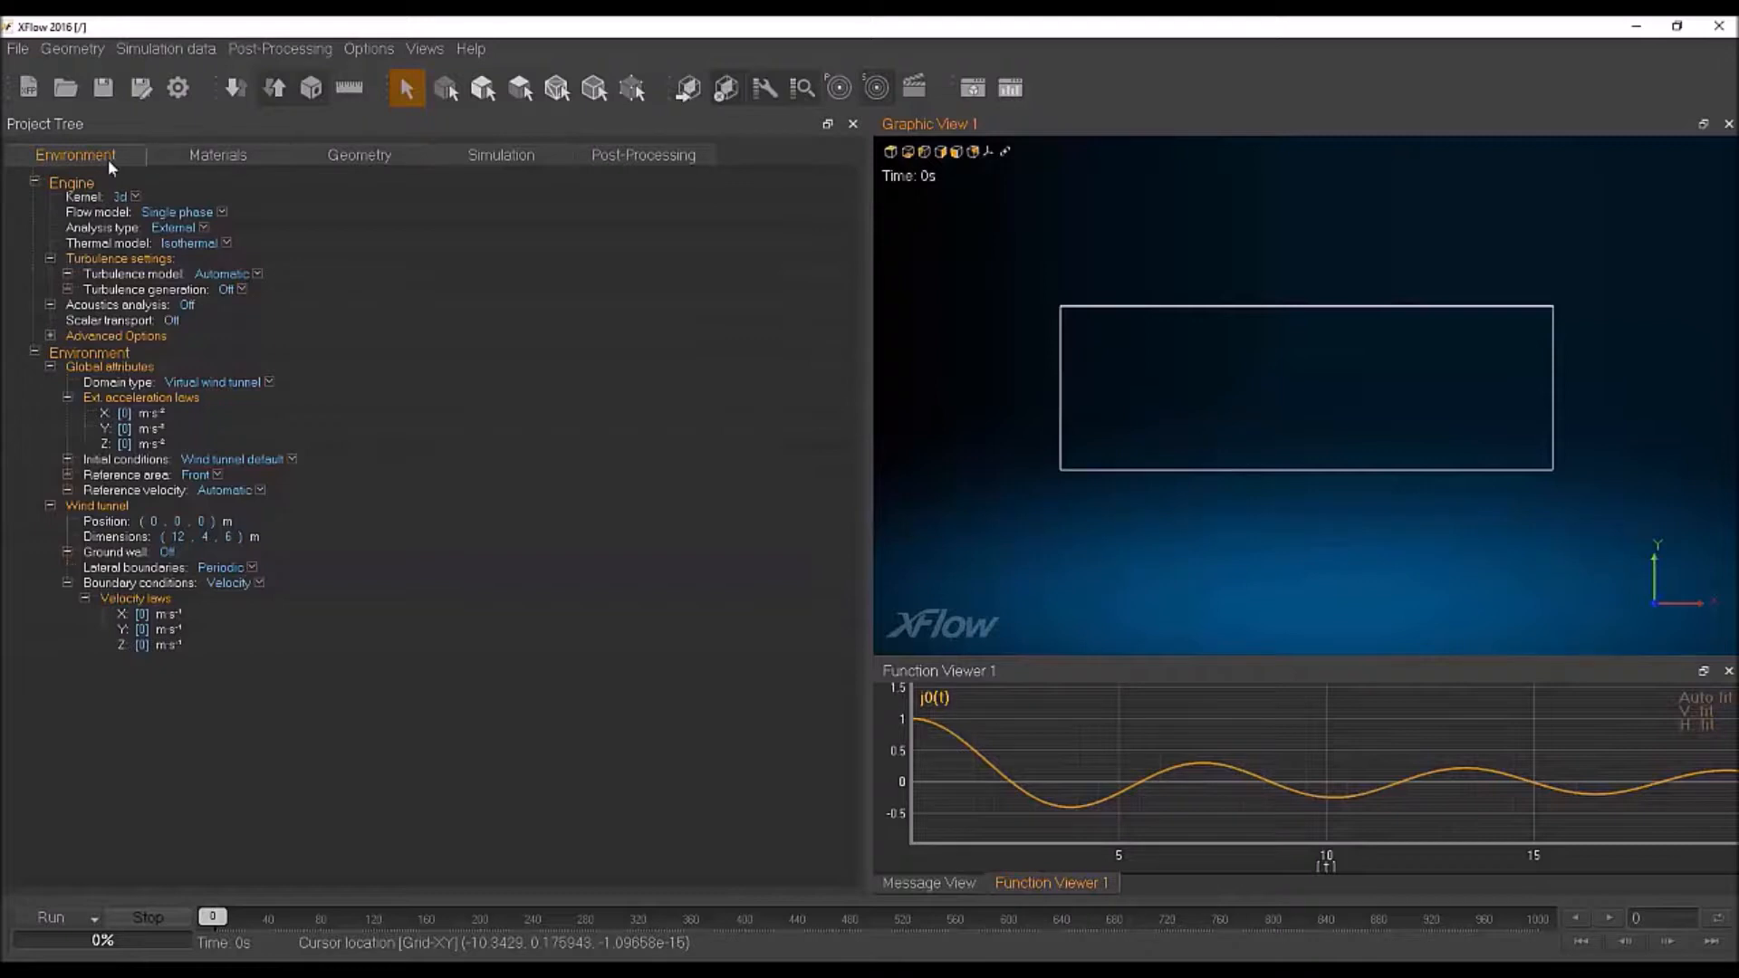
drag(1350, 404, 1221, 451)
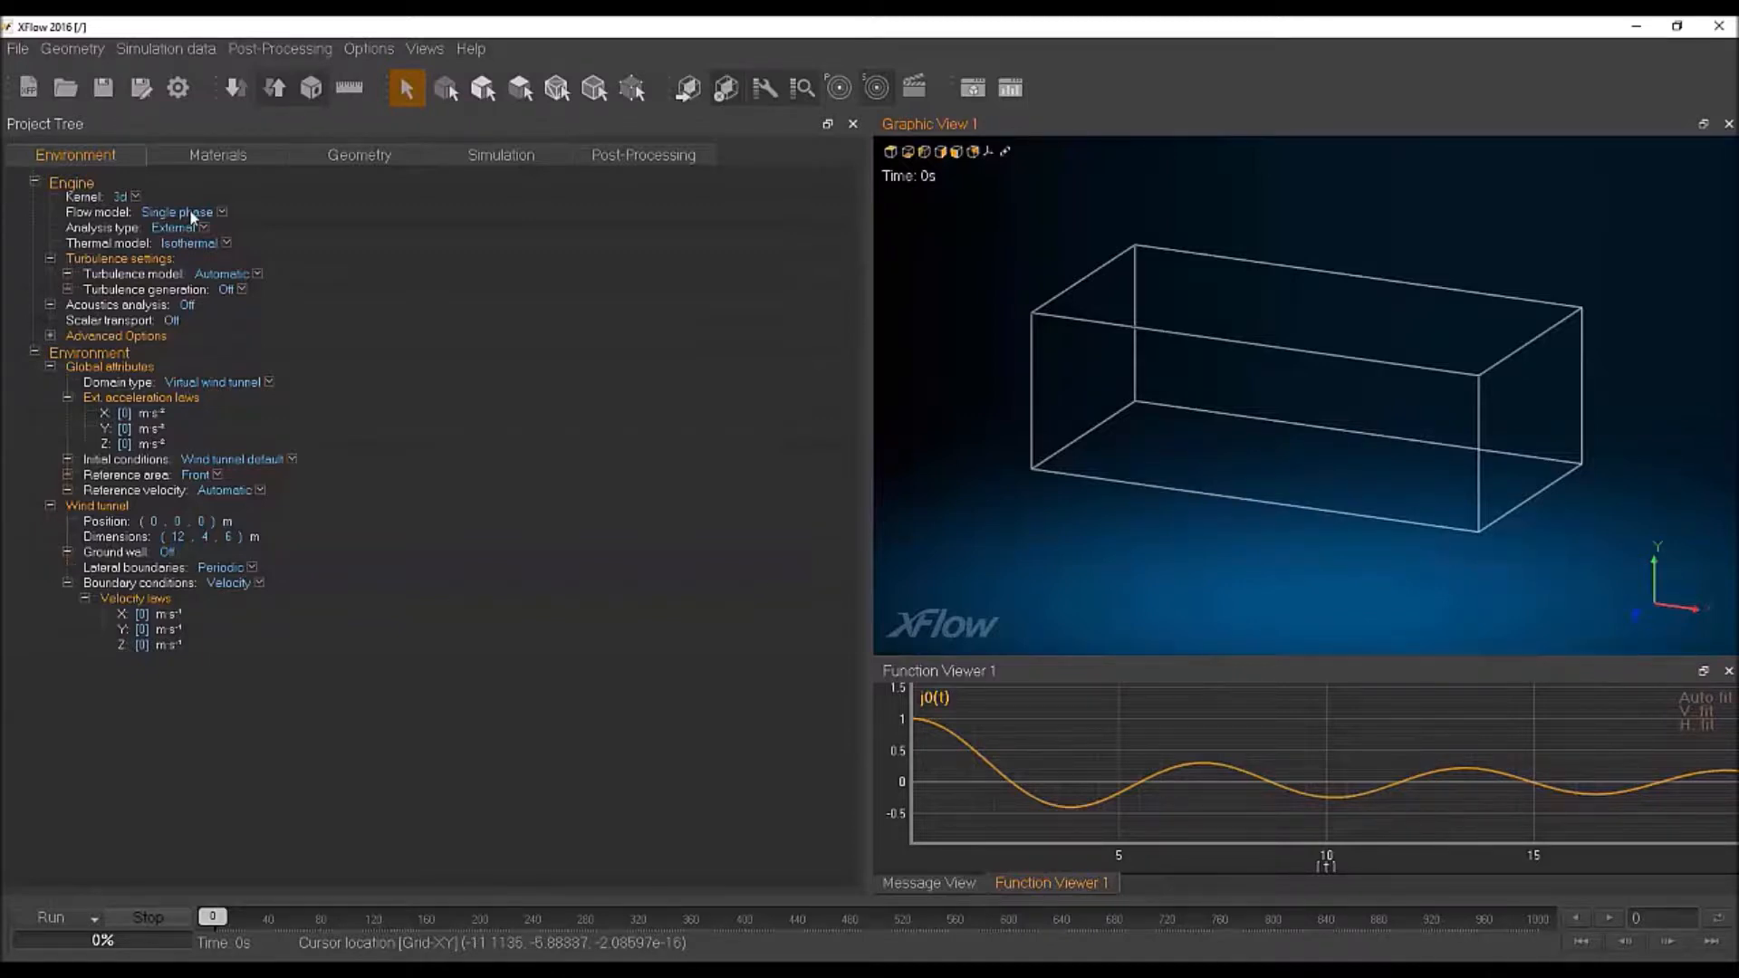
Step: Set the wind tunnel dimensions to 2000 × 1000 × 1500 m
click(179, 536)
text(2000)
key(Tab)
text(1000)
key(Tab)
text(1500)
key(Return)
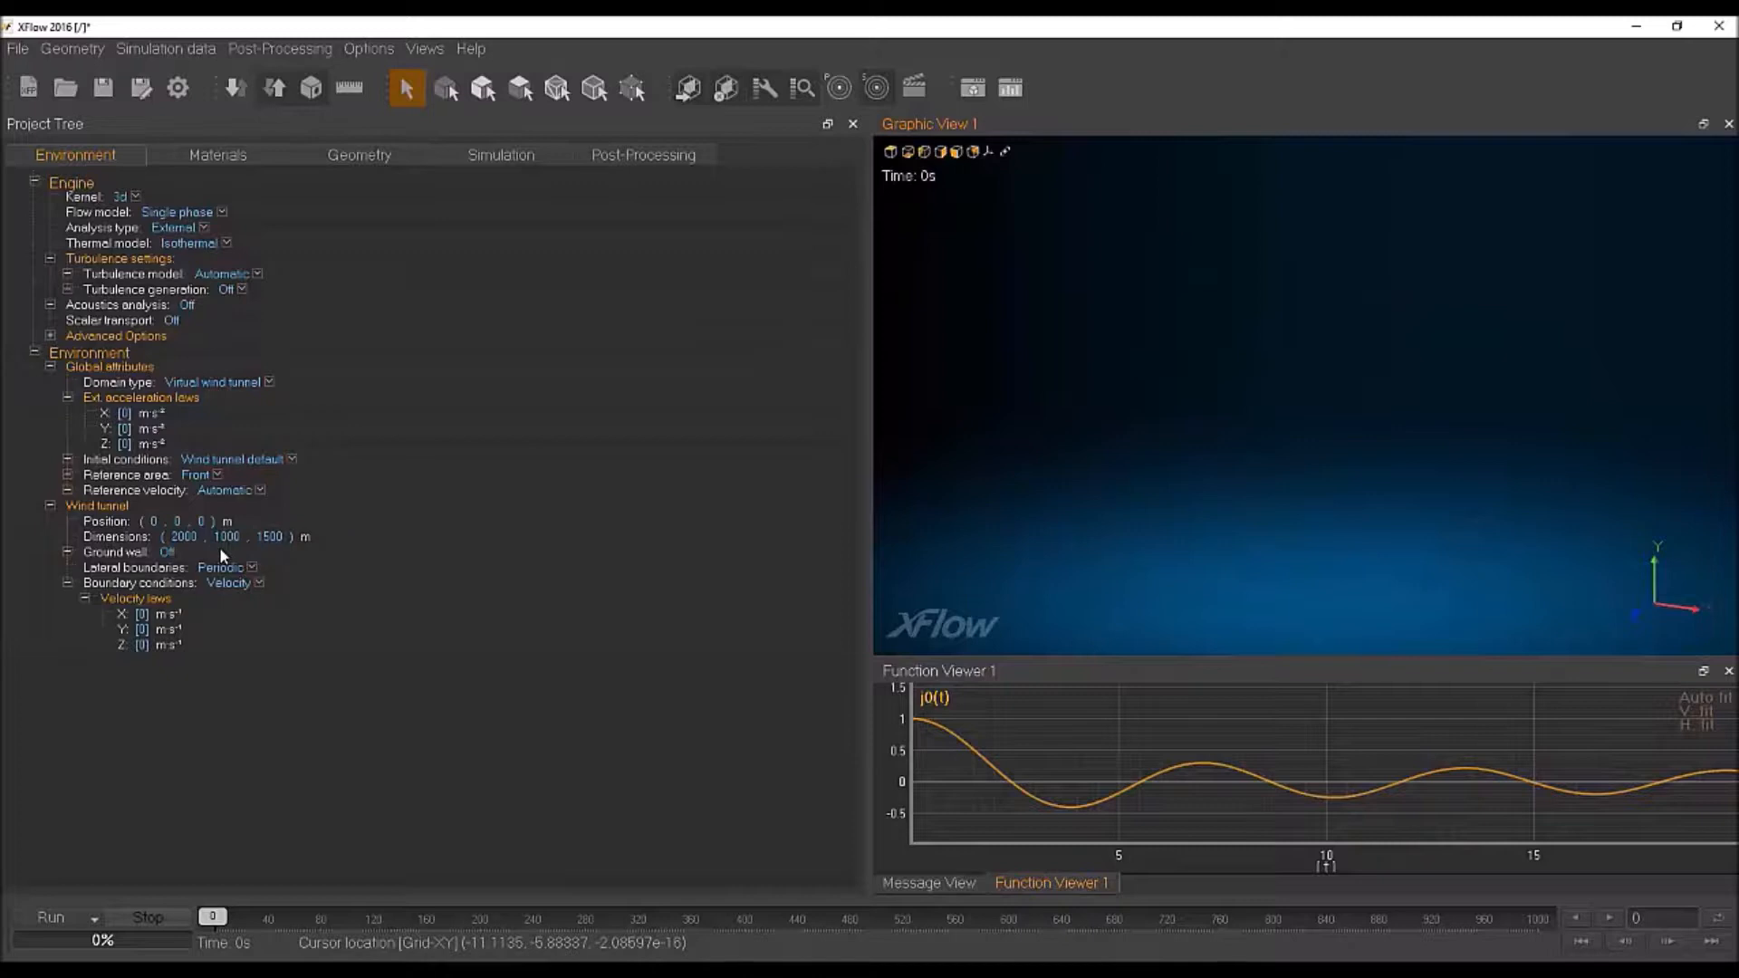
click(942, 152)
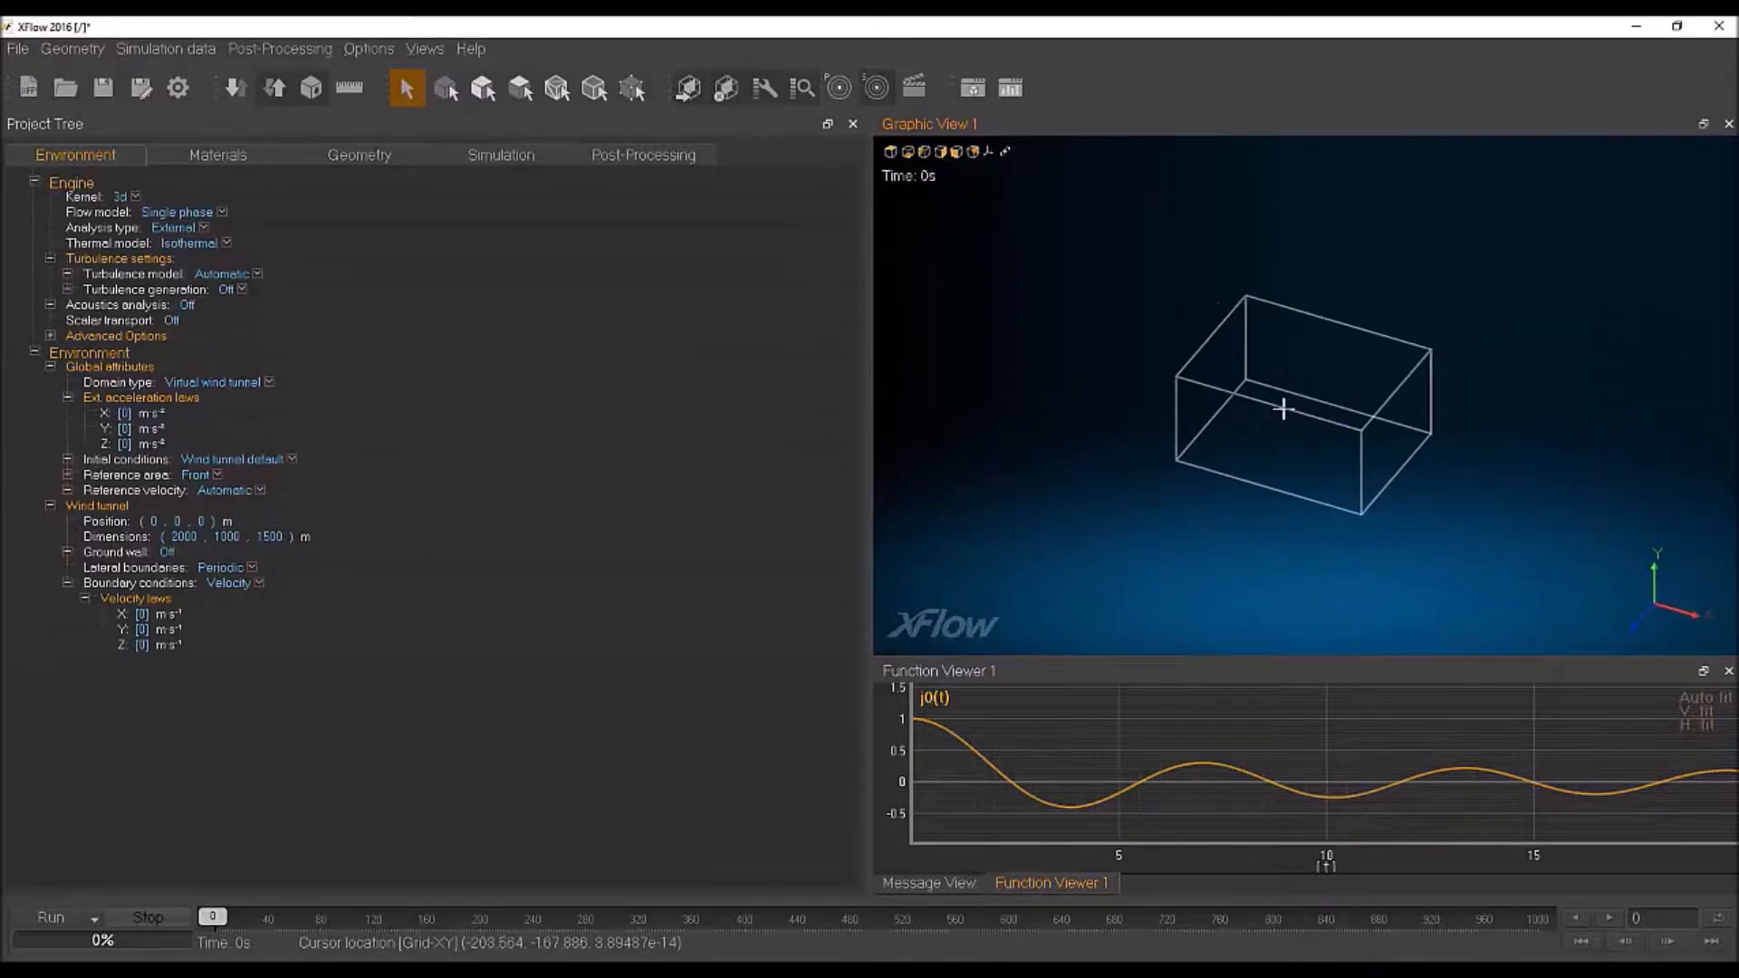
Step: Set the wind tunnel position to X 250 m and Y 500 m
click(177, 522)
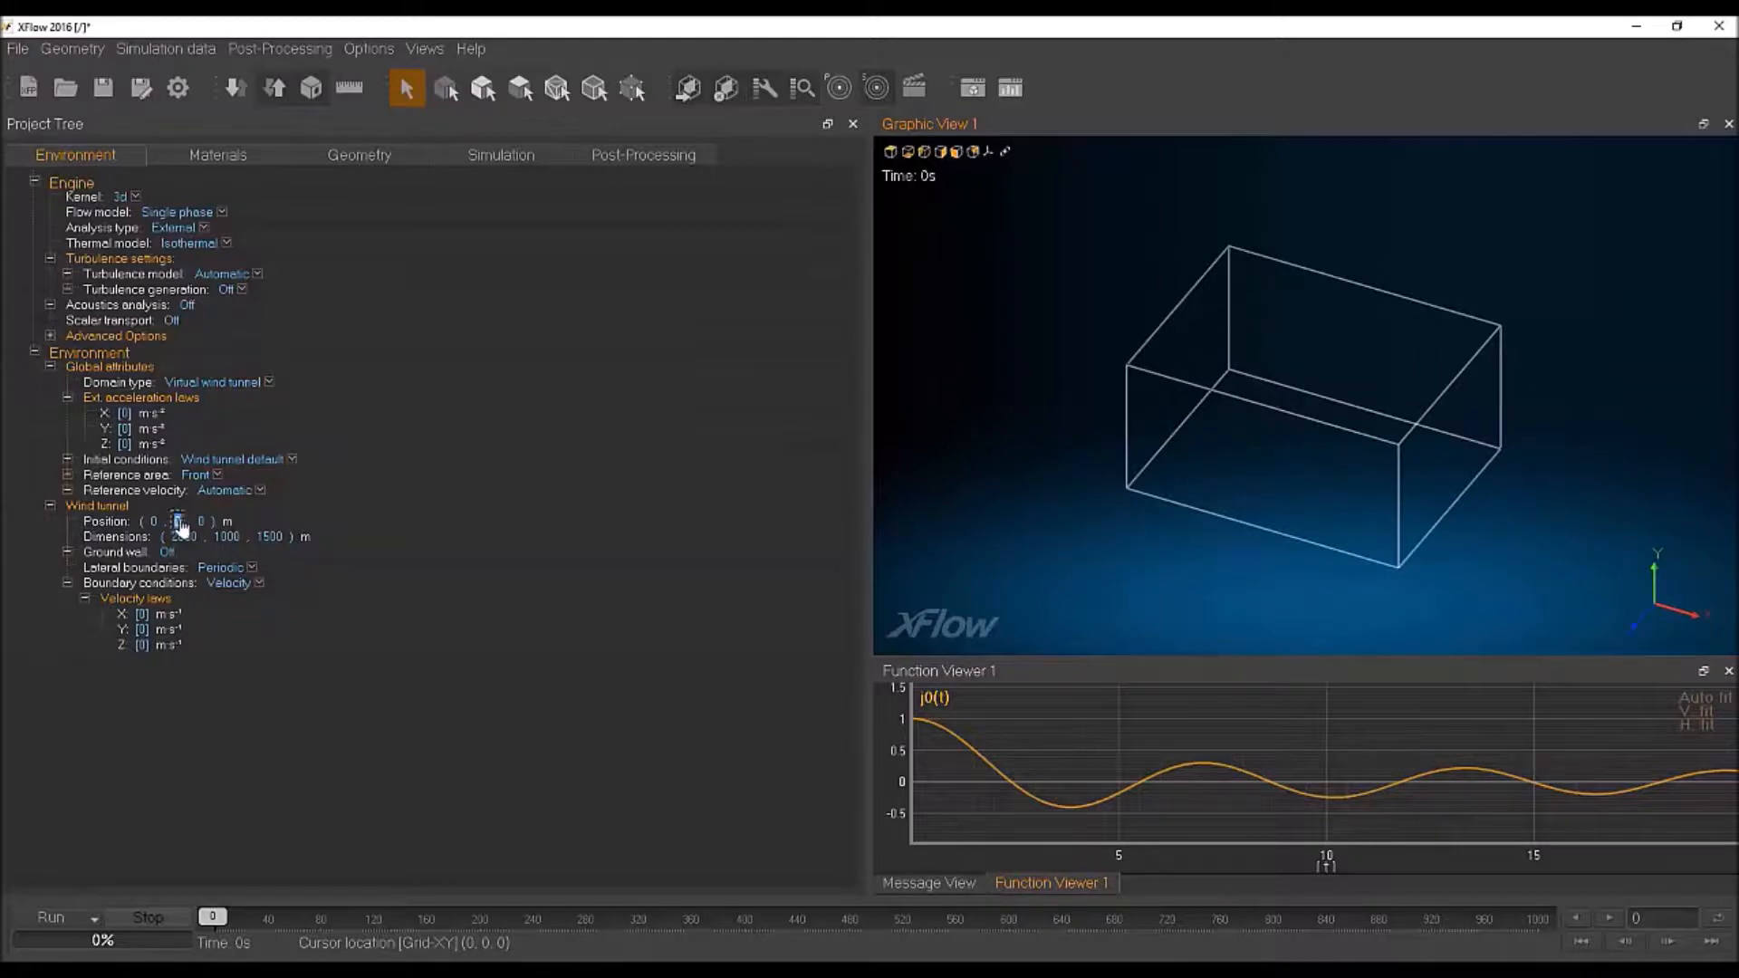
text(500)
key(Return)
click(154, 523)
text(250)
key(Return)
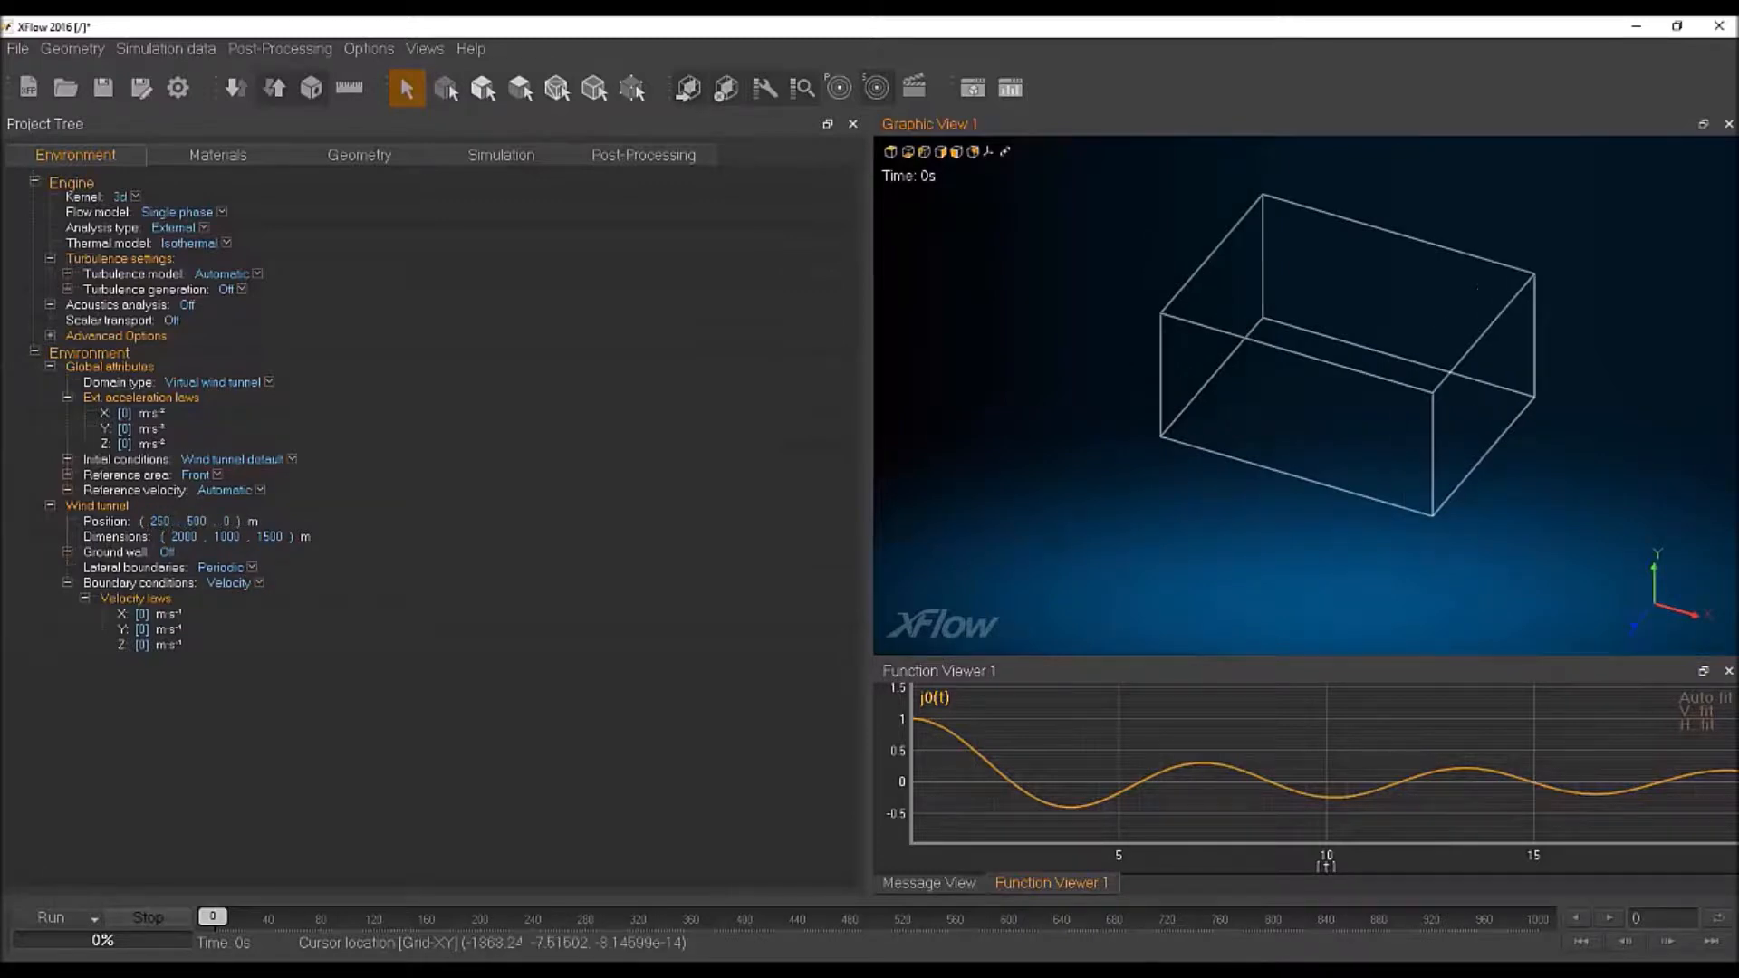
Step: Turn on the ground wall of the wind tunnel
mouse_move(1246, 407)
middle_down()
mouse_move(1233, 388)
mouse_move(1386, 404)
mouse_move(1409, 443)
mouse_move(1269, 423)
middle_up()
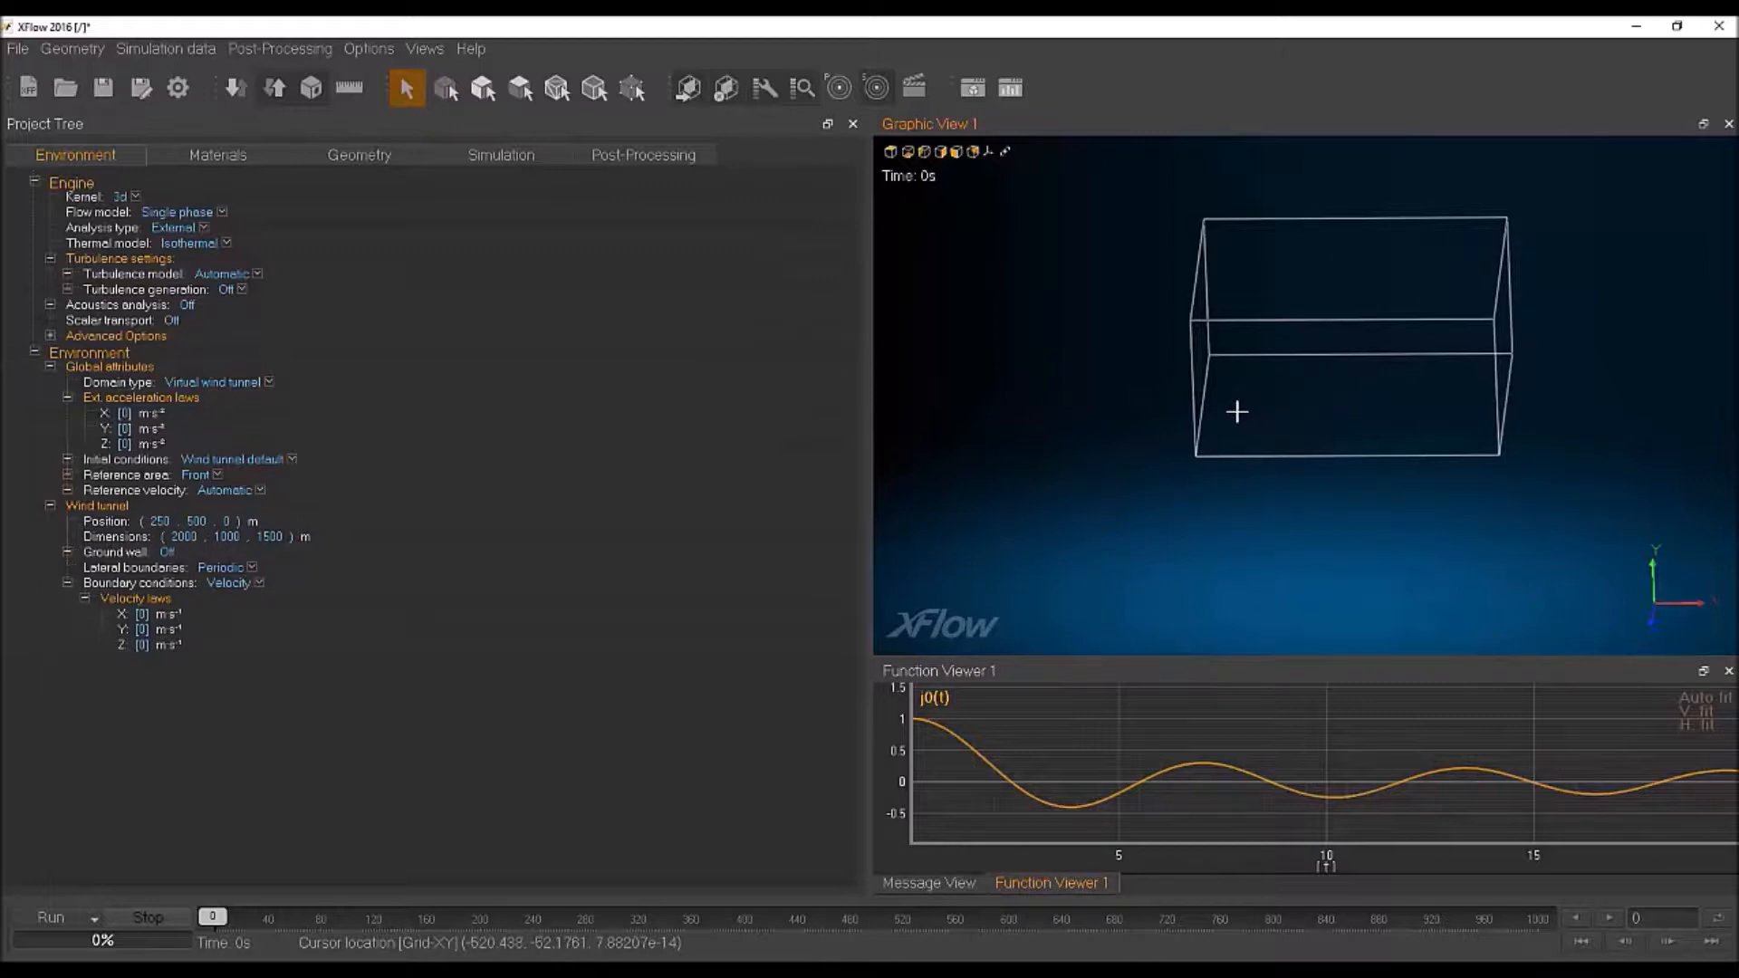
middle_drag(1273, 477, 1223, 433)
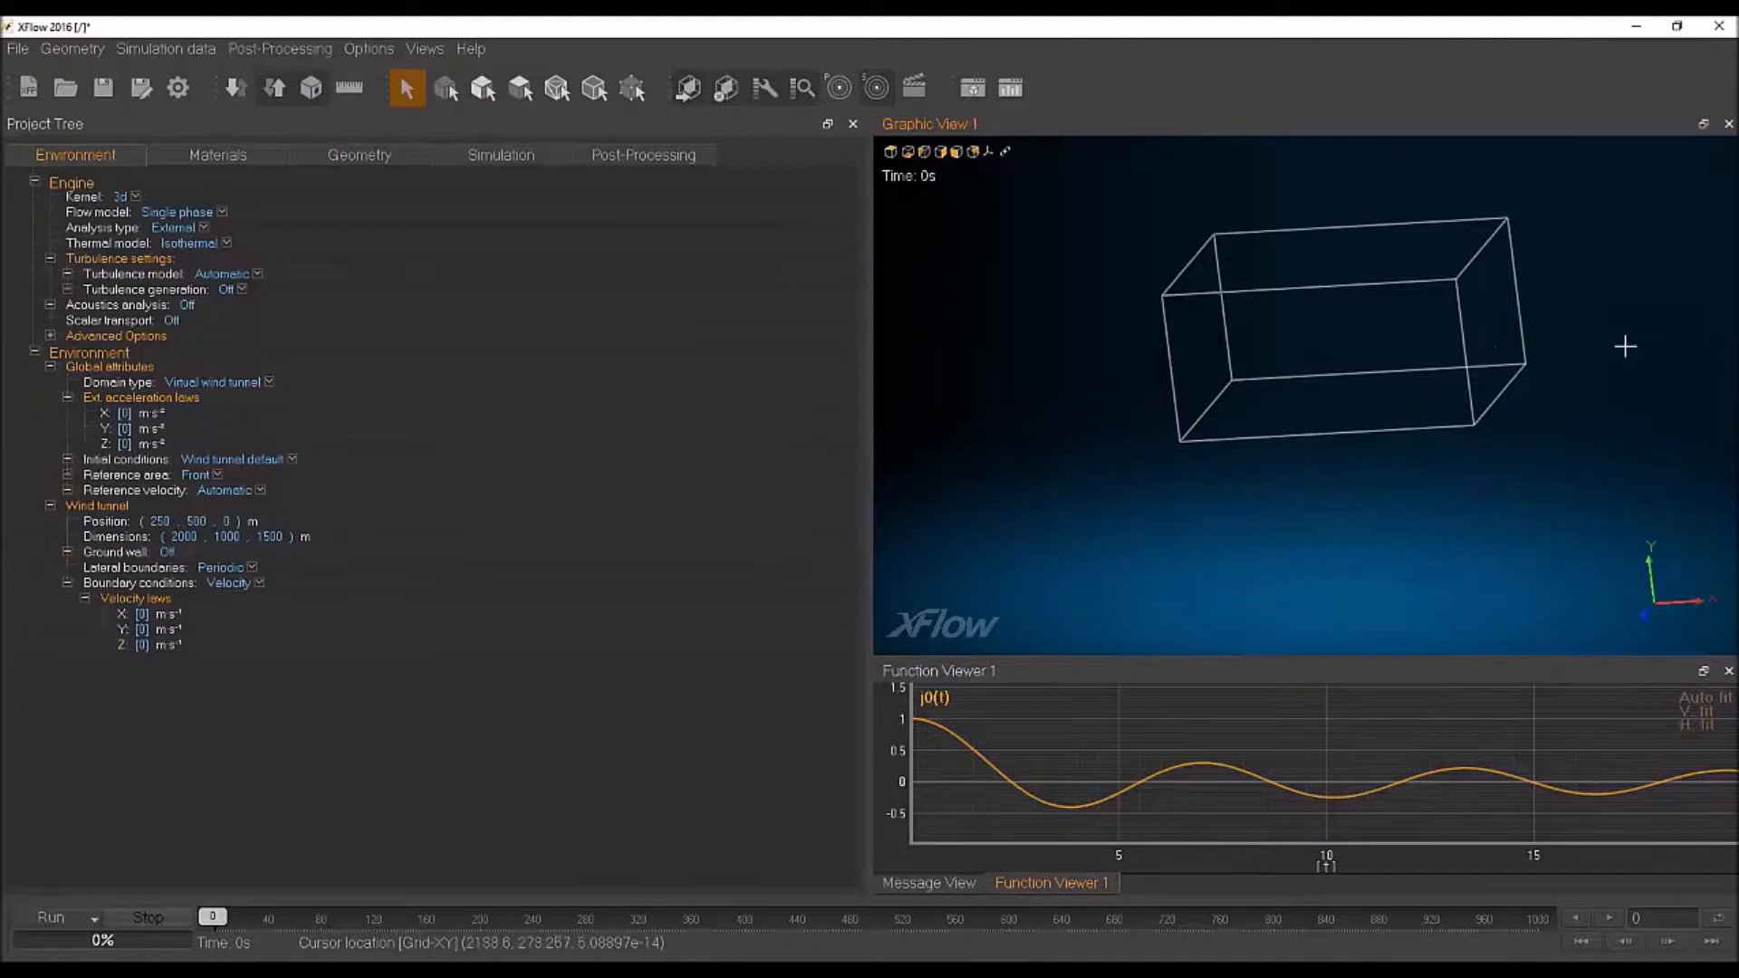
middle_drag(1290, 374, 1328, 400)
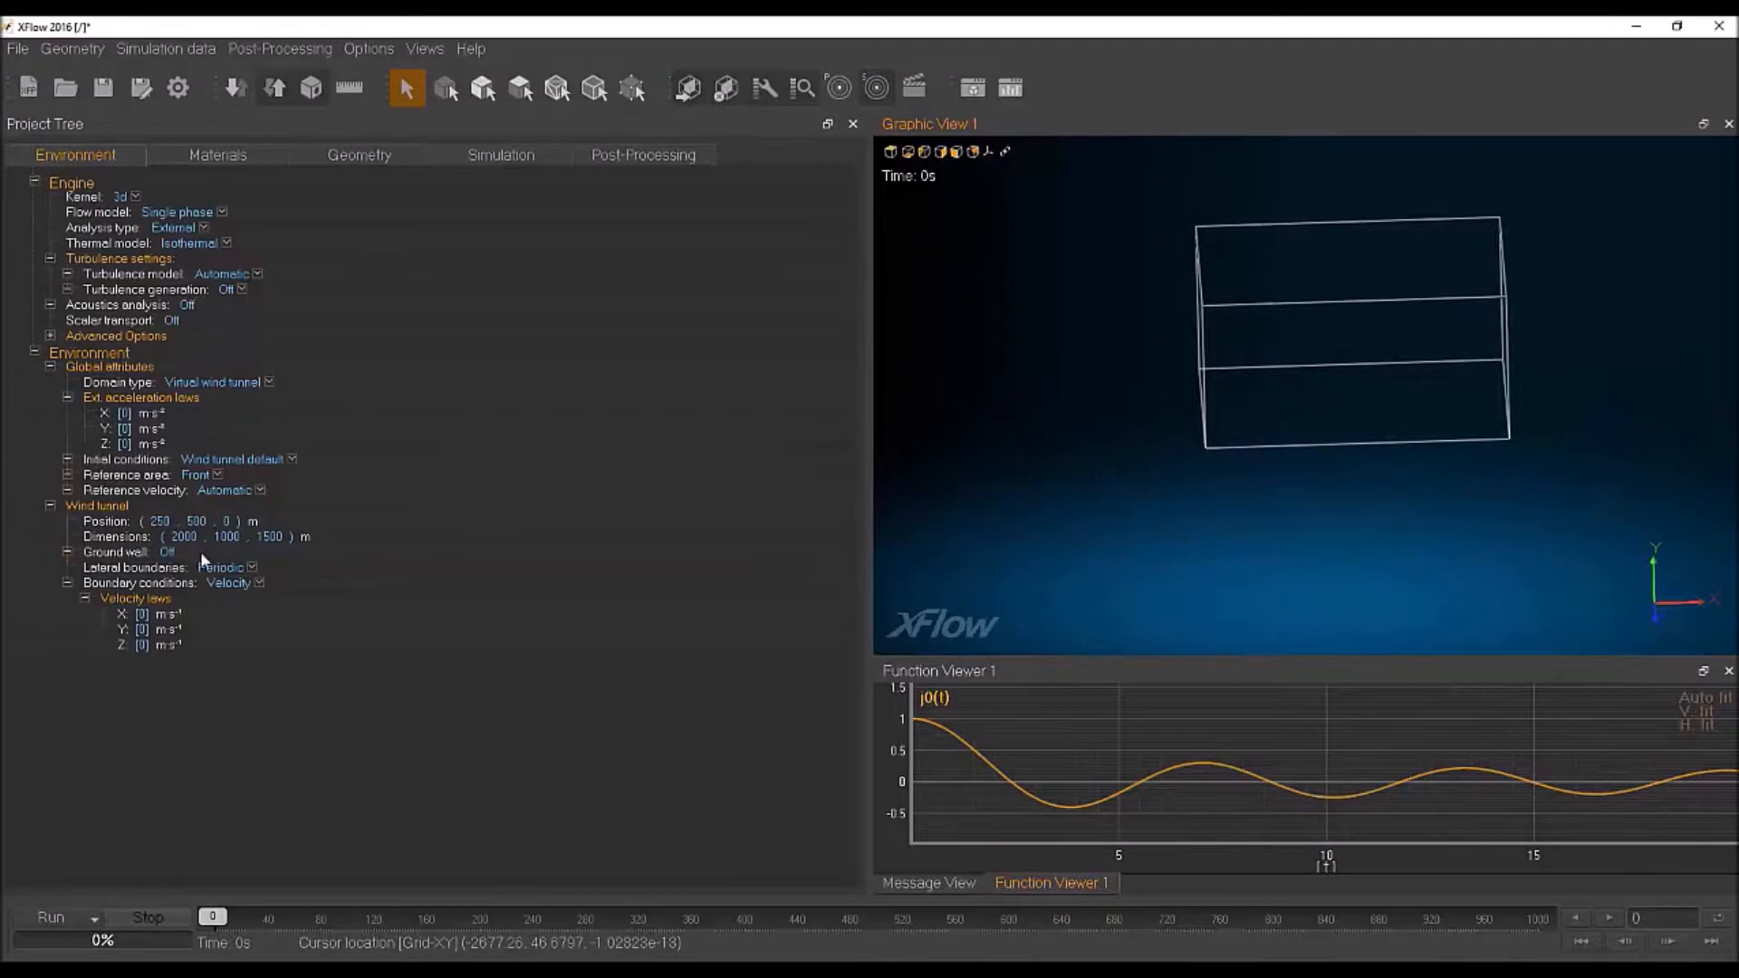
click(166, 552)
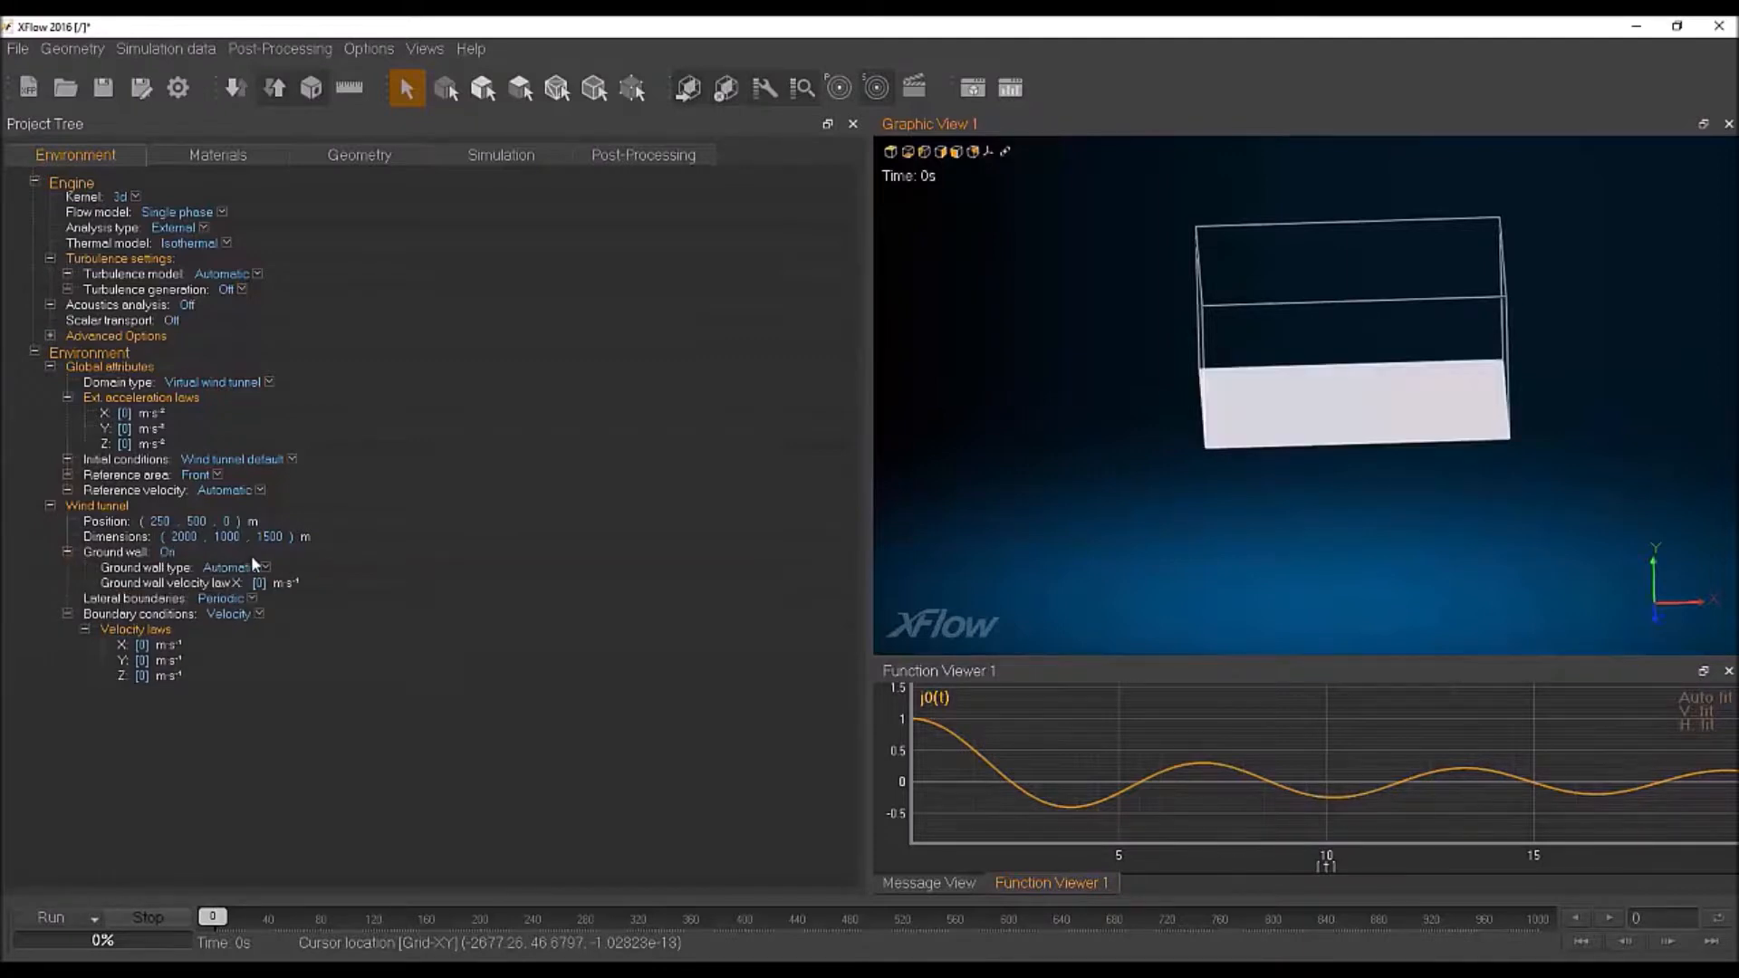
mouse_move(1428, 326)
alt+middle_down()
mouse_move(1379, 394)
mouse_move(1261, 400)
mouse_move(1362, 396)
alt+middle_up()
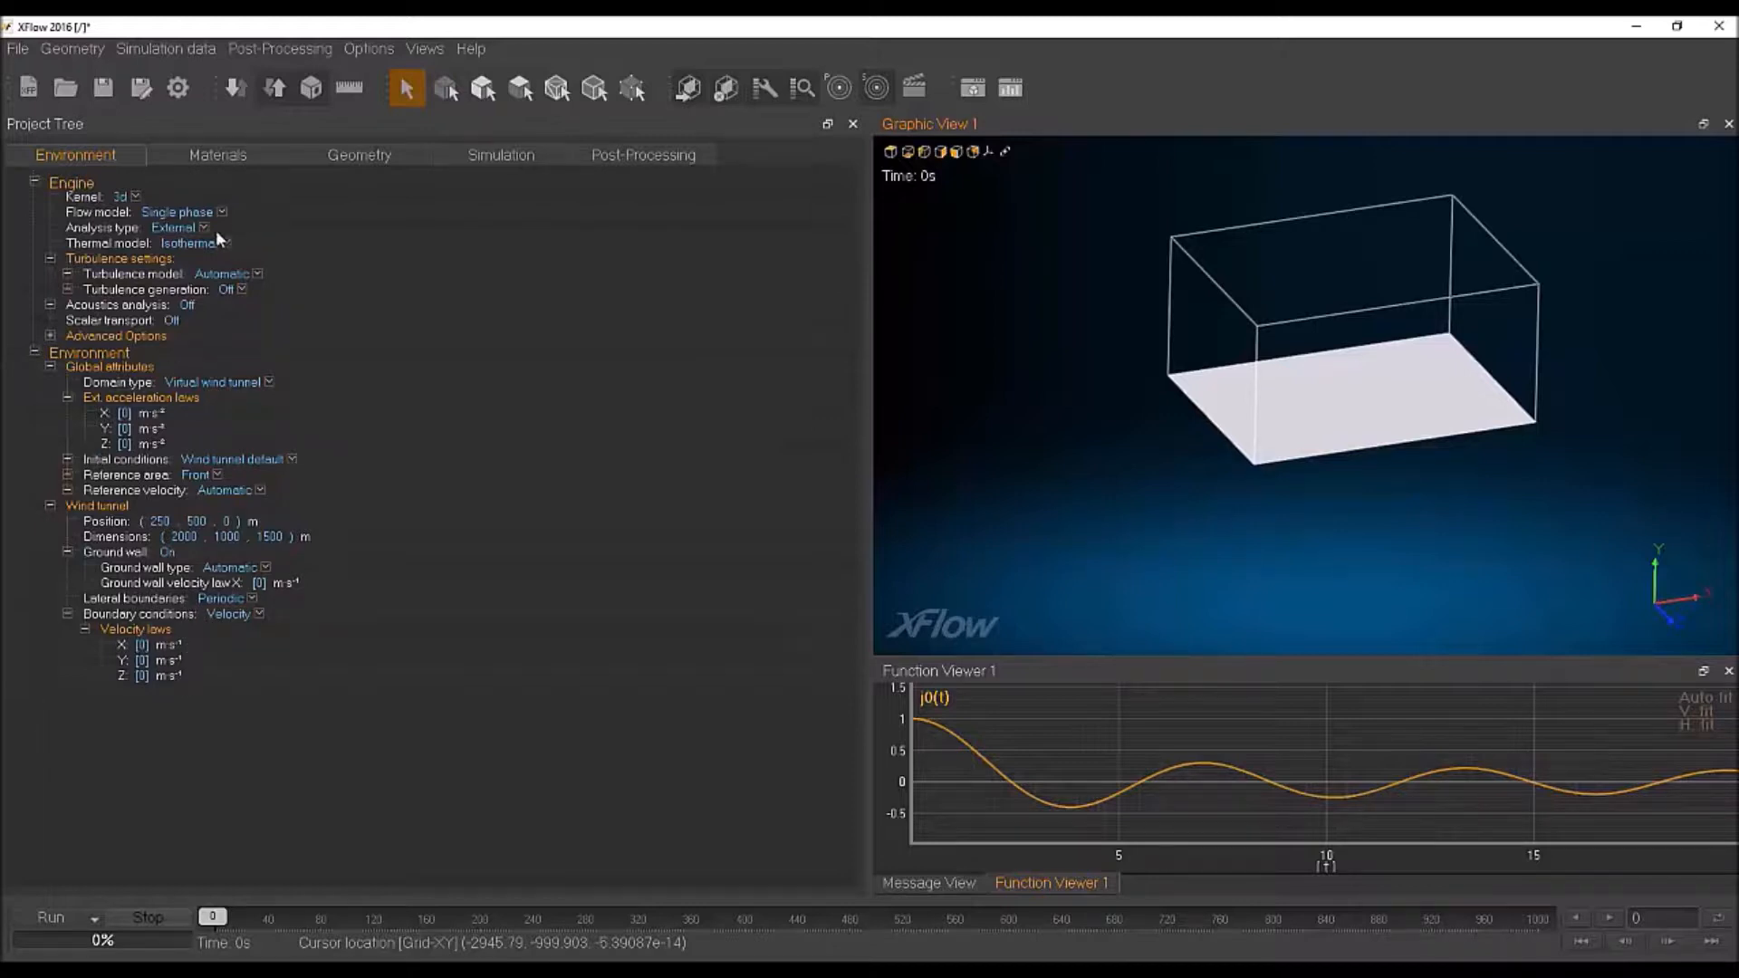
Step: Review the fluid material properties, and import the geometry file petronas.nfb from the 01_PetronasTowers folder
click(223, 165)
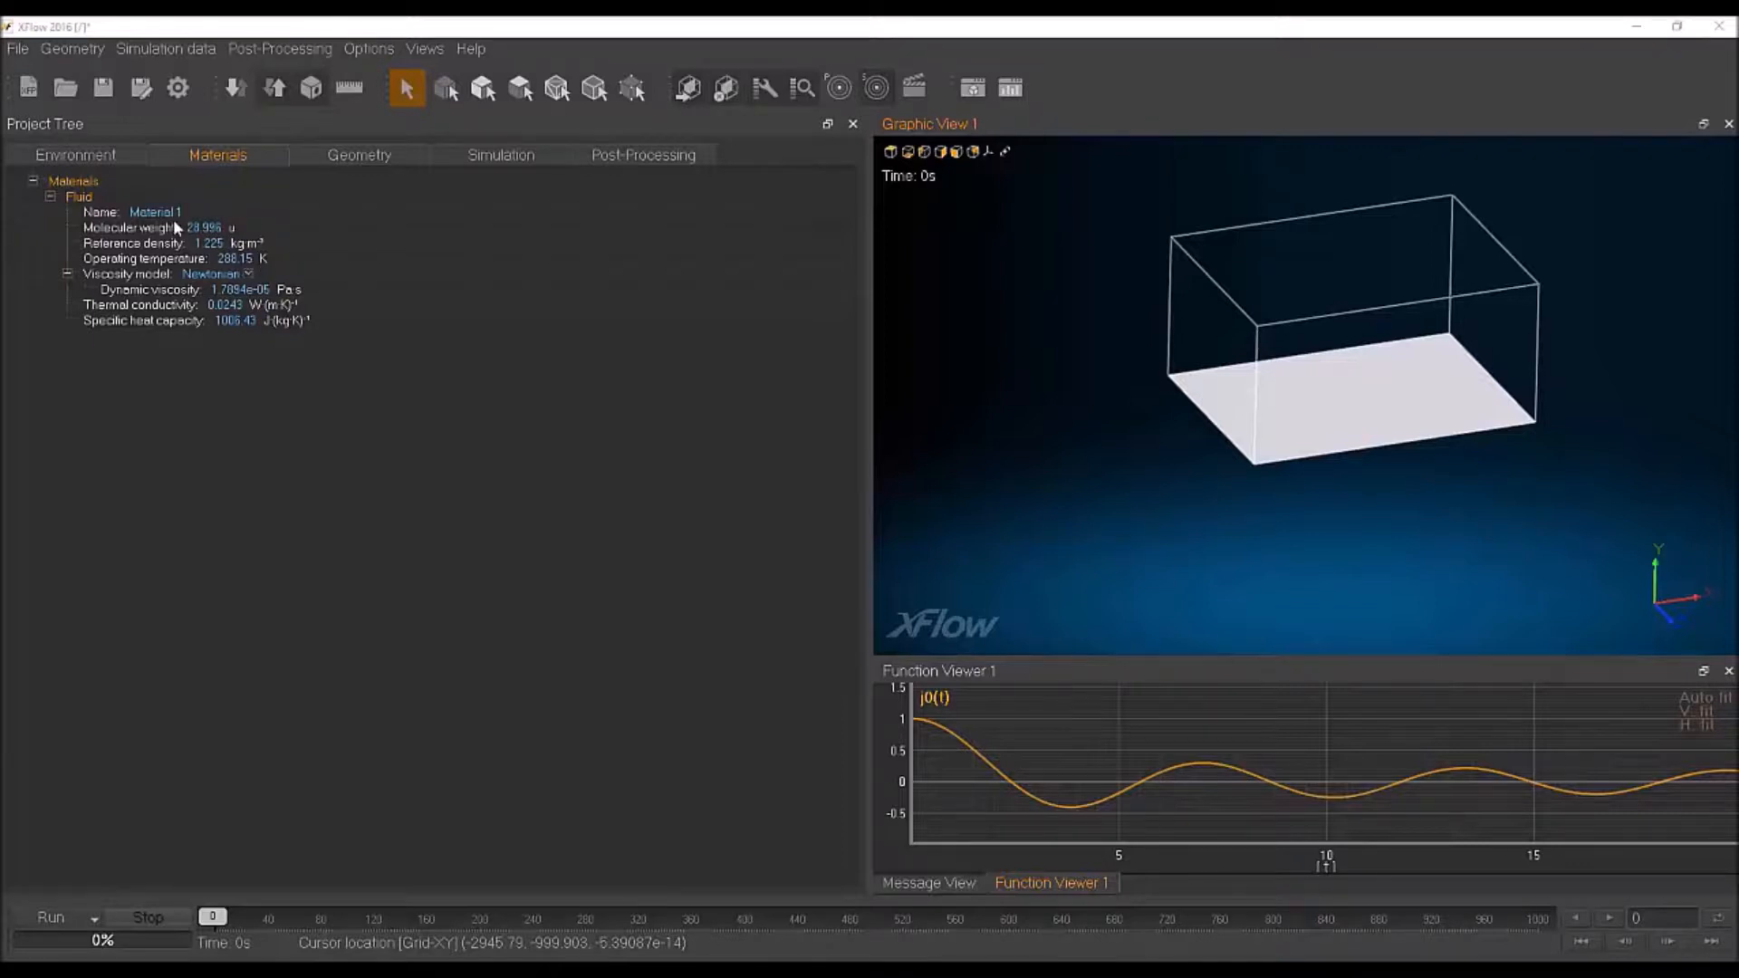
click(360, 159)
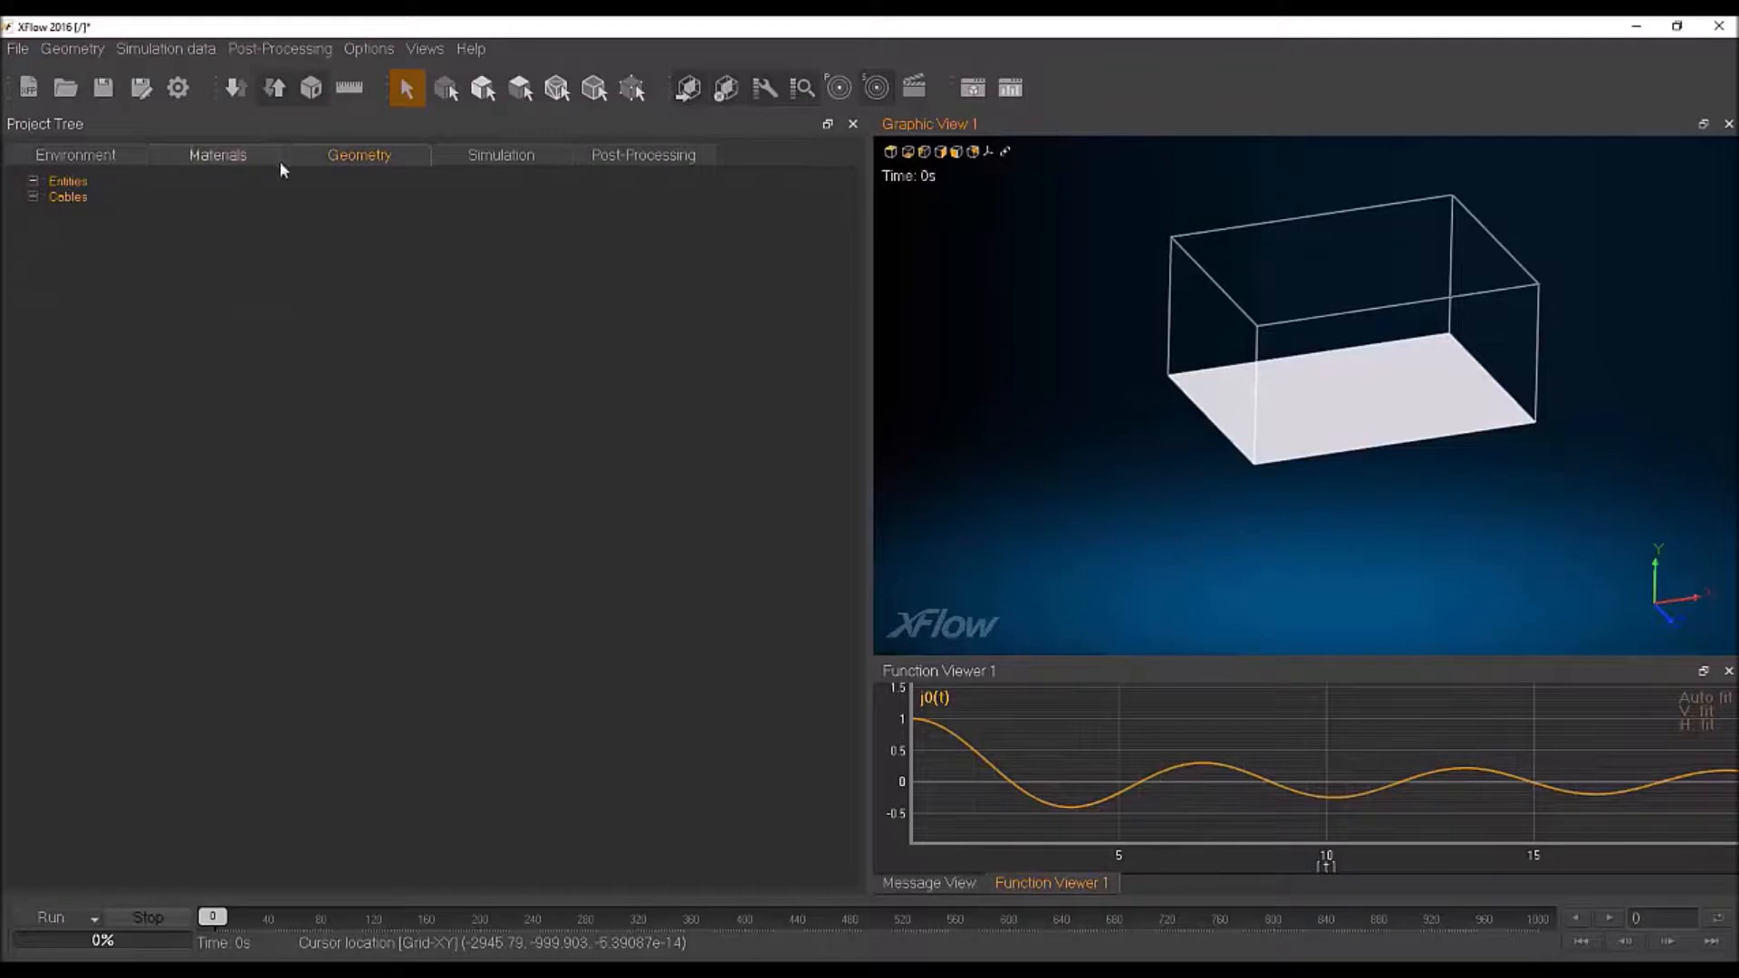
click(243, 88)
scroll(72, 235, down, 1)
click(78, 179)
double_click(199, 166)
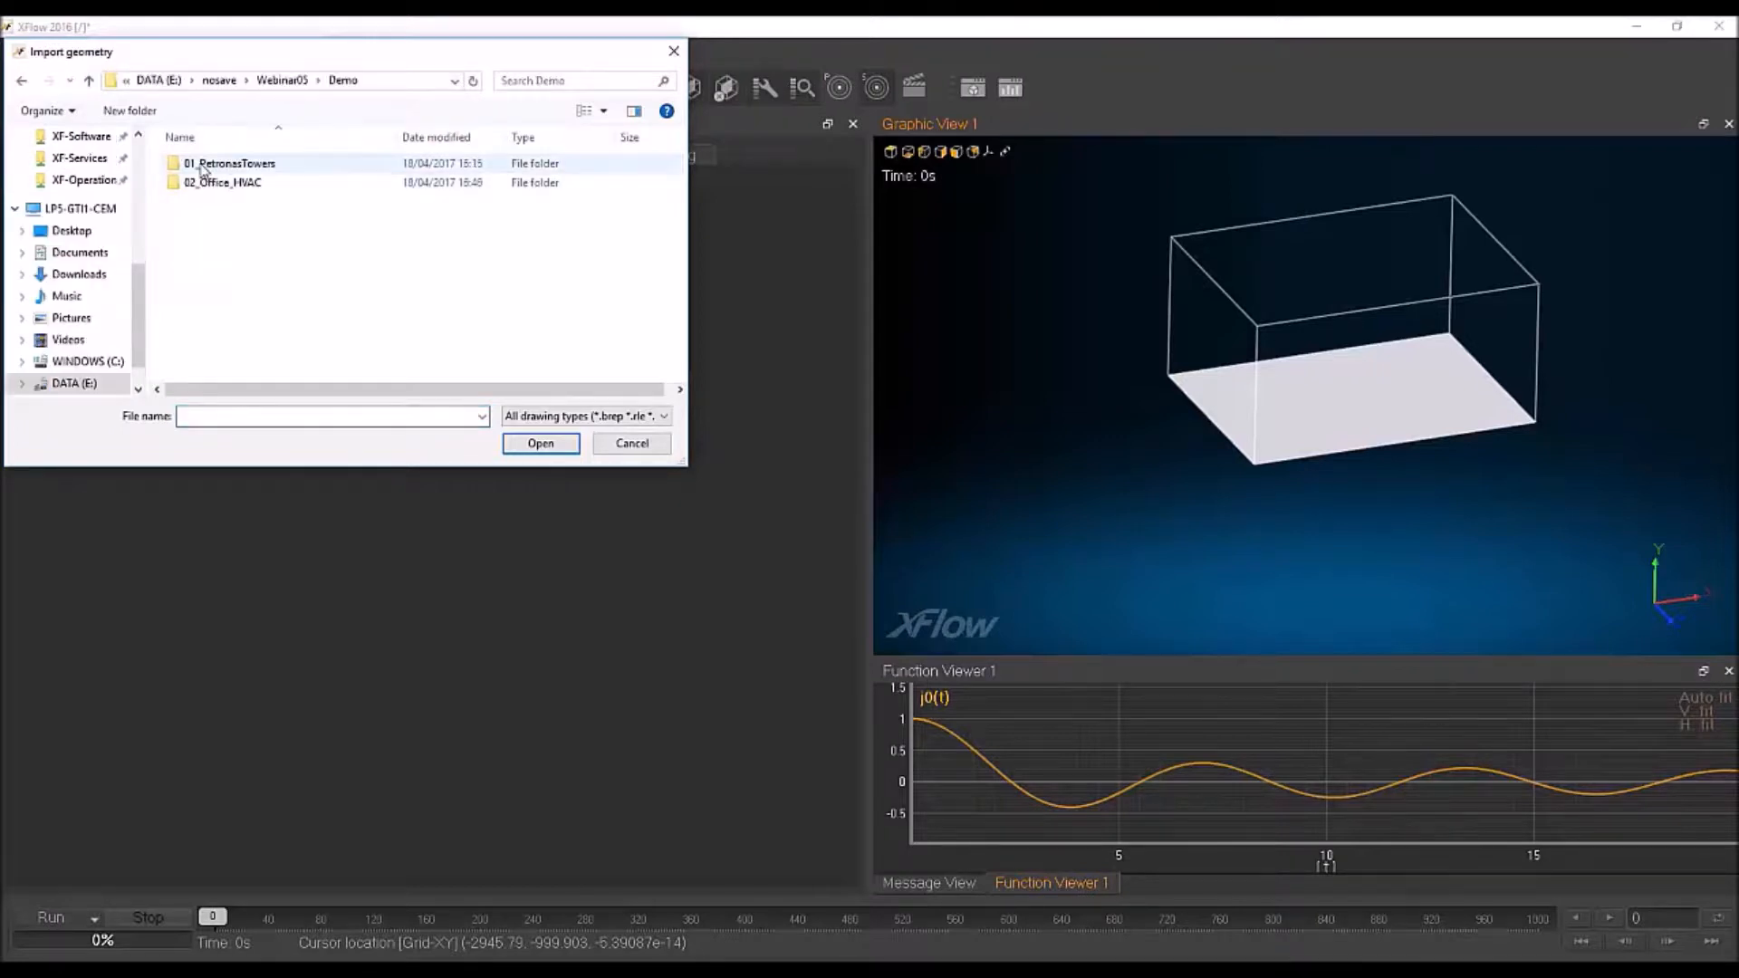
double_click(260, 167)
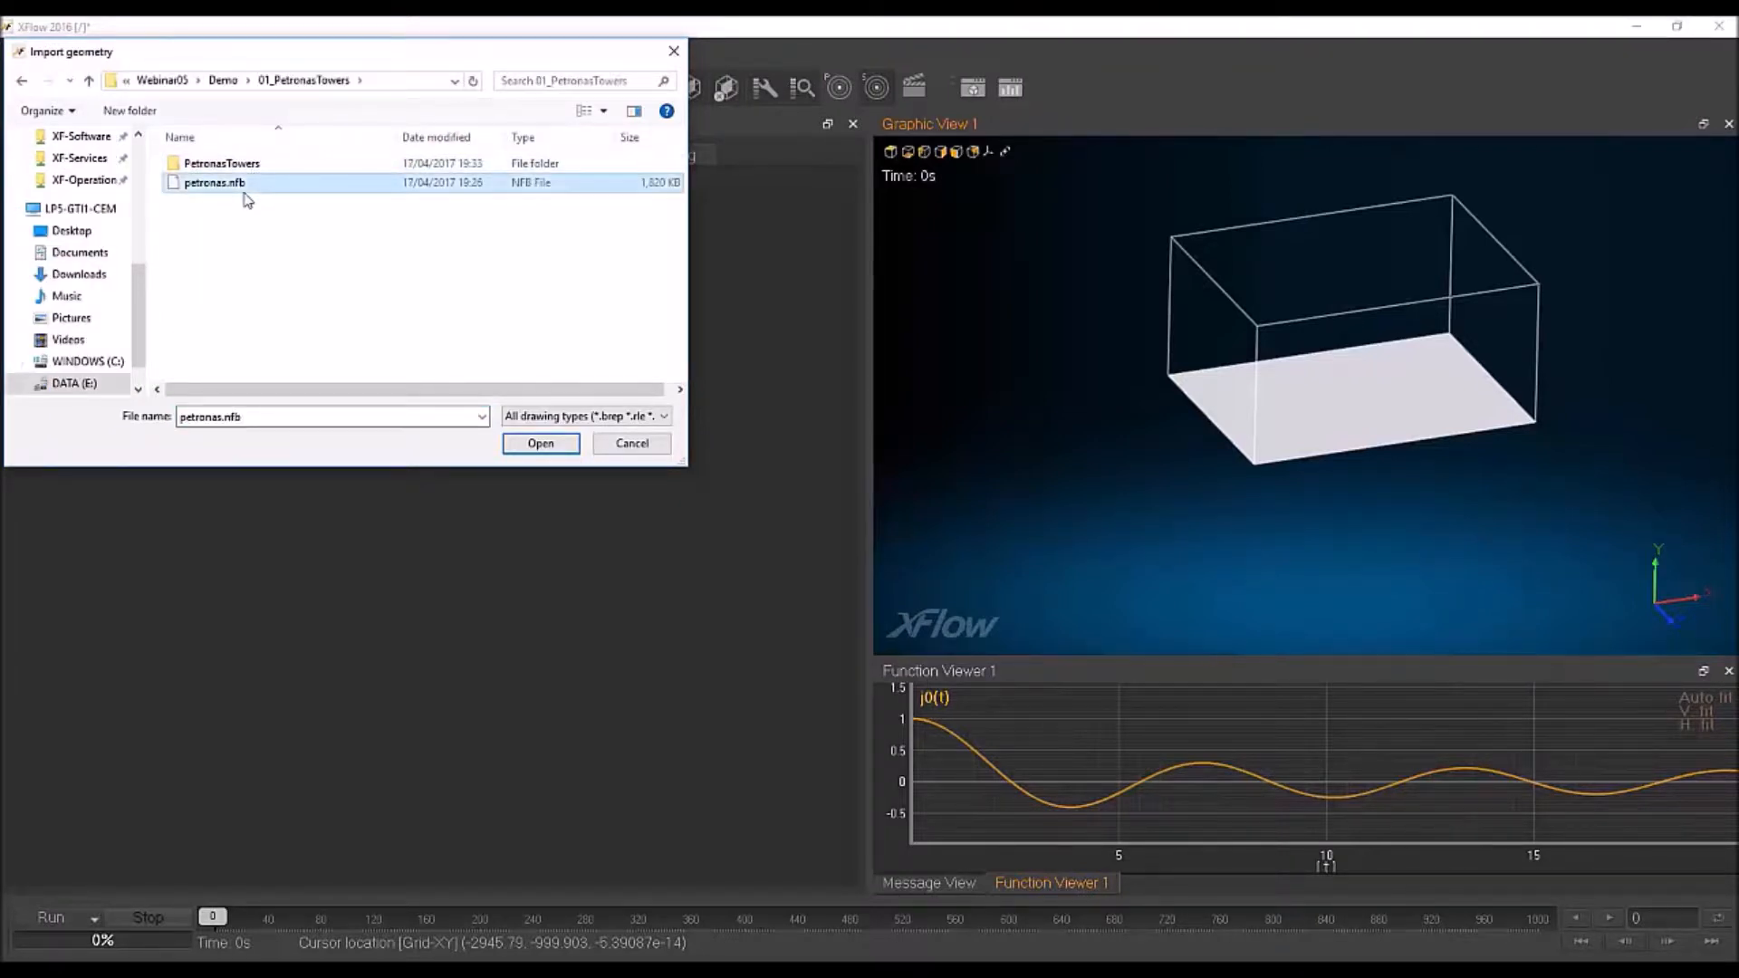
double_click(242, 185)
click(853, 544)
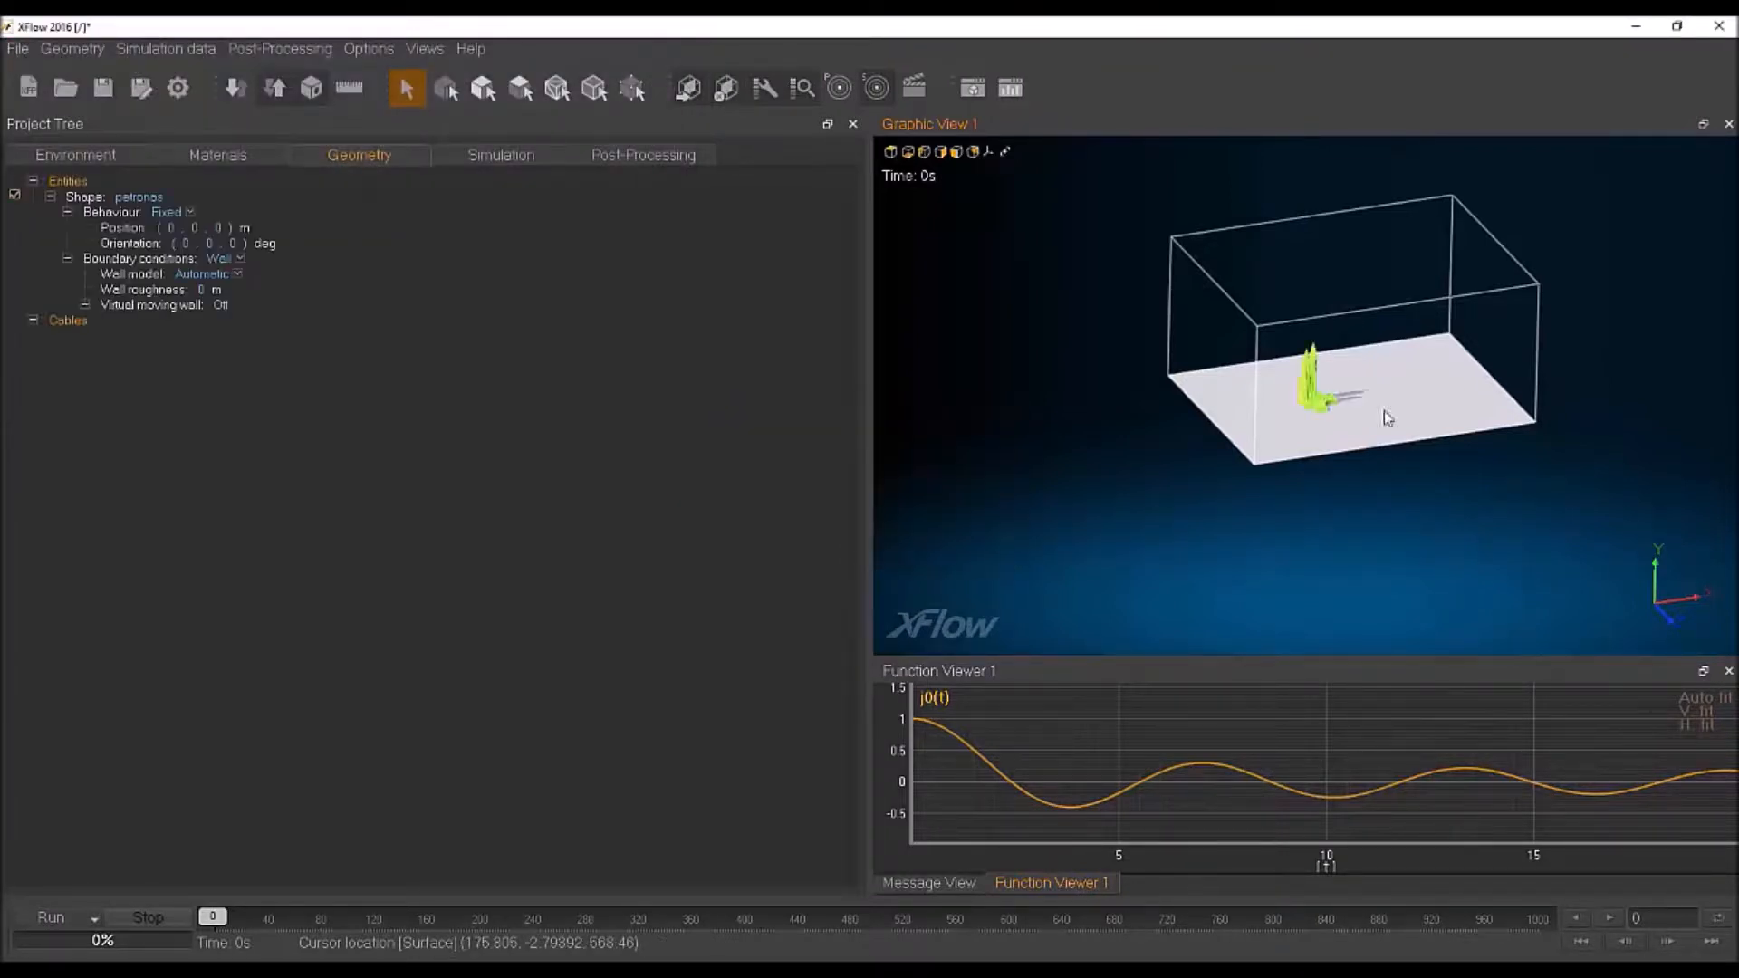
Step: Give the imported petronas towers a dark grey Plastic visualisation material with a reflective coating of 0.30
scroll(1332, 398, up, 5)
click(1211, 376)
middle_drag(1211, 376, 1307, 393)
click(1129, 315)
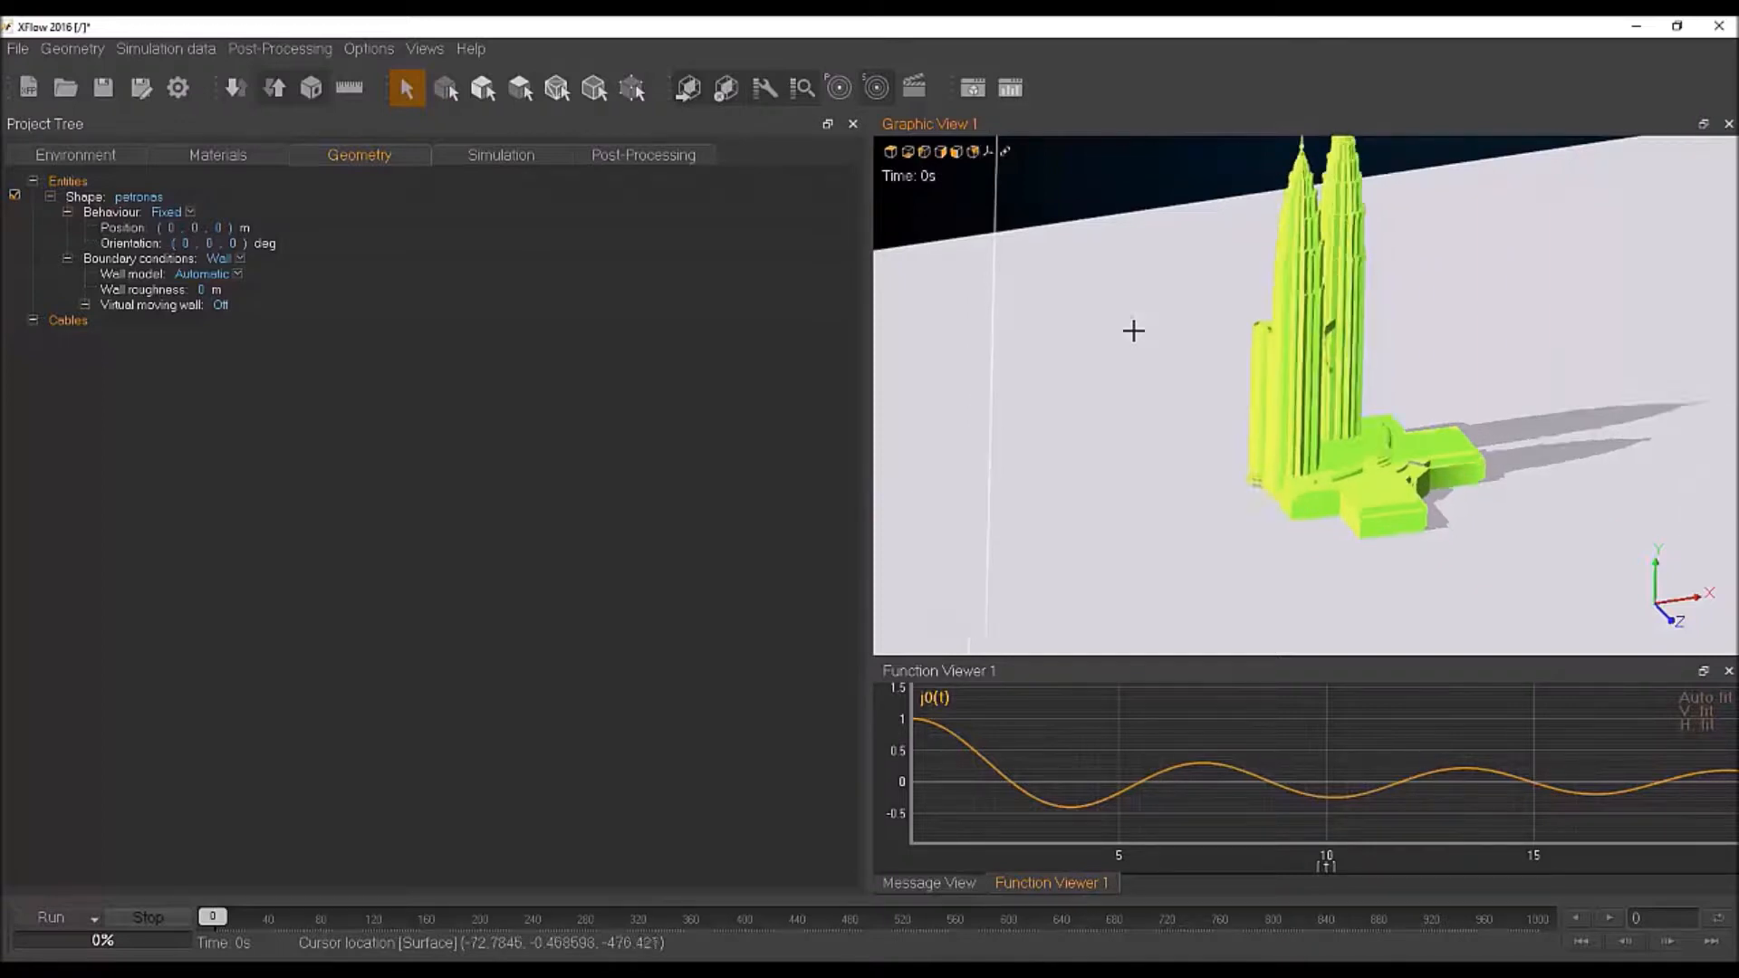
click(1287, 363)
drag(1278, 355, 1273, 400)
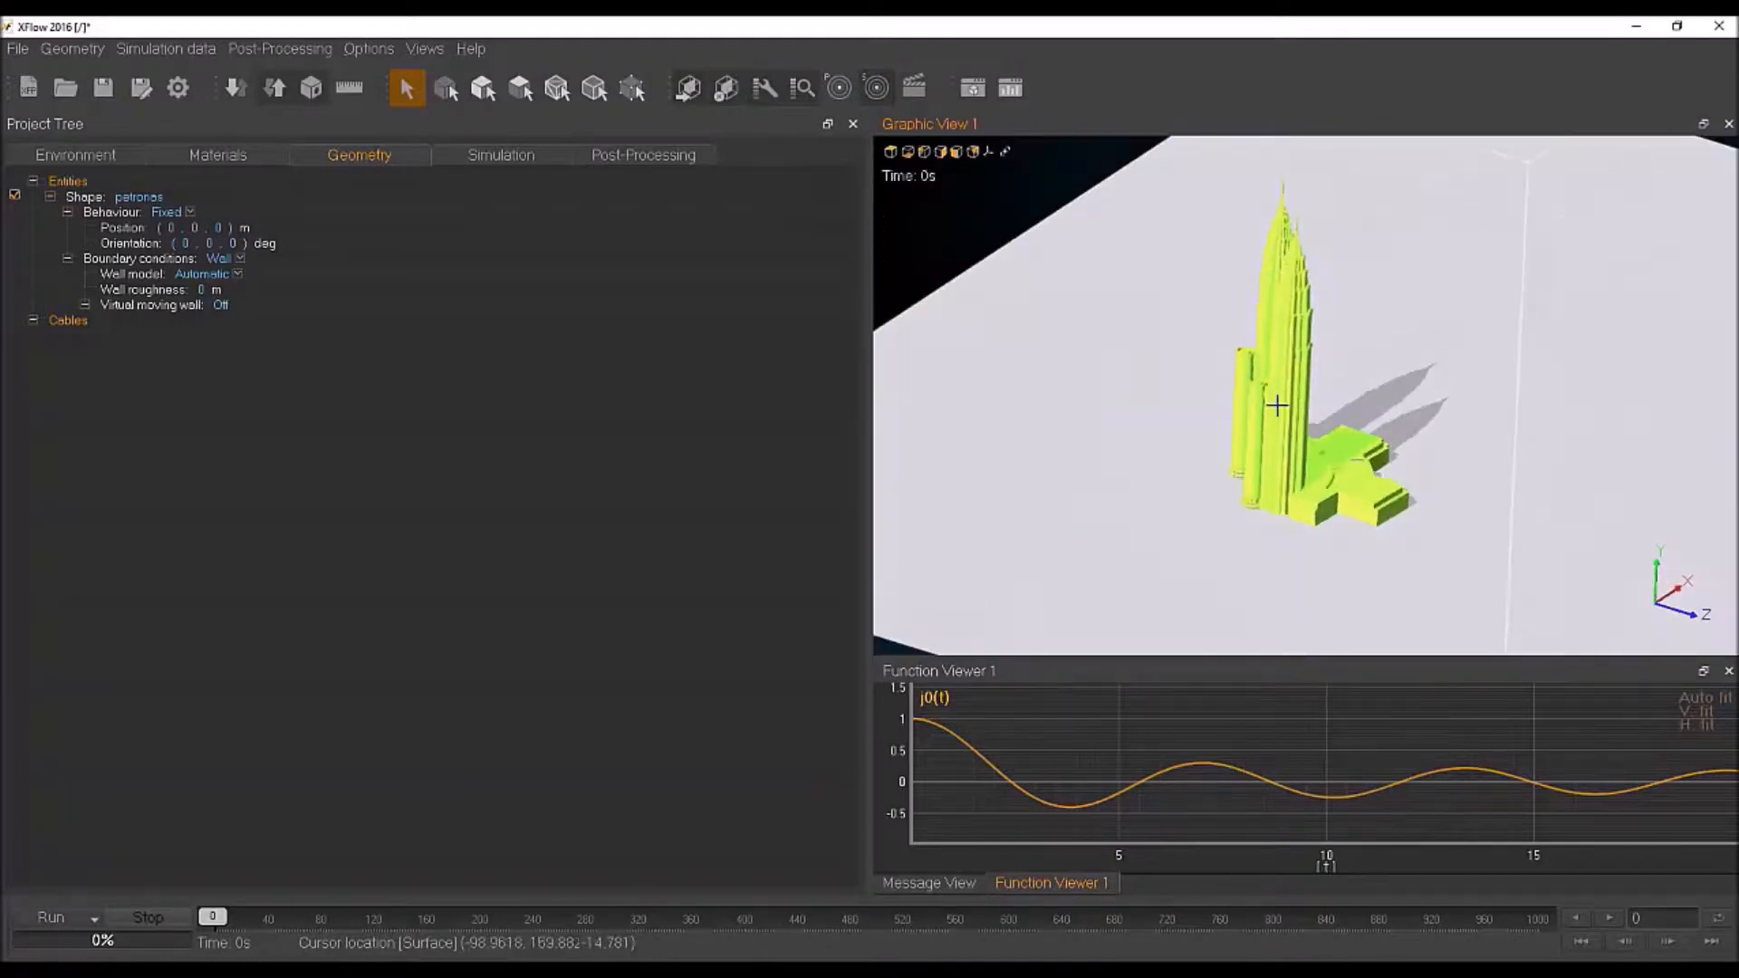
right_click(1286, 399)
click(1400, 462)
click(1012, 477)
click(963, 491)
click(963, 527)
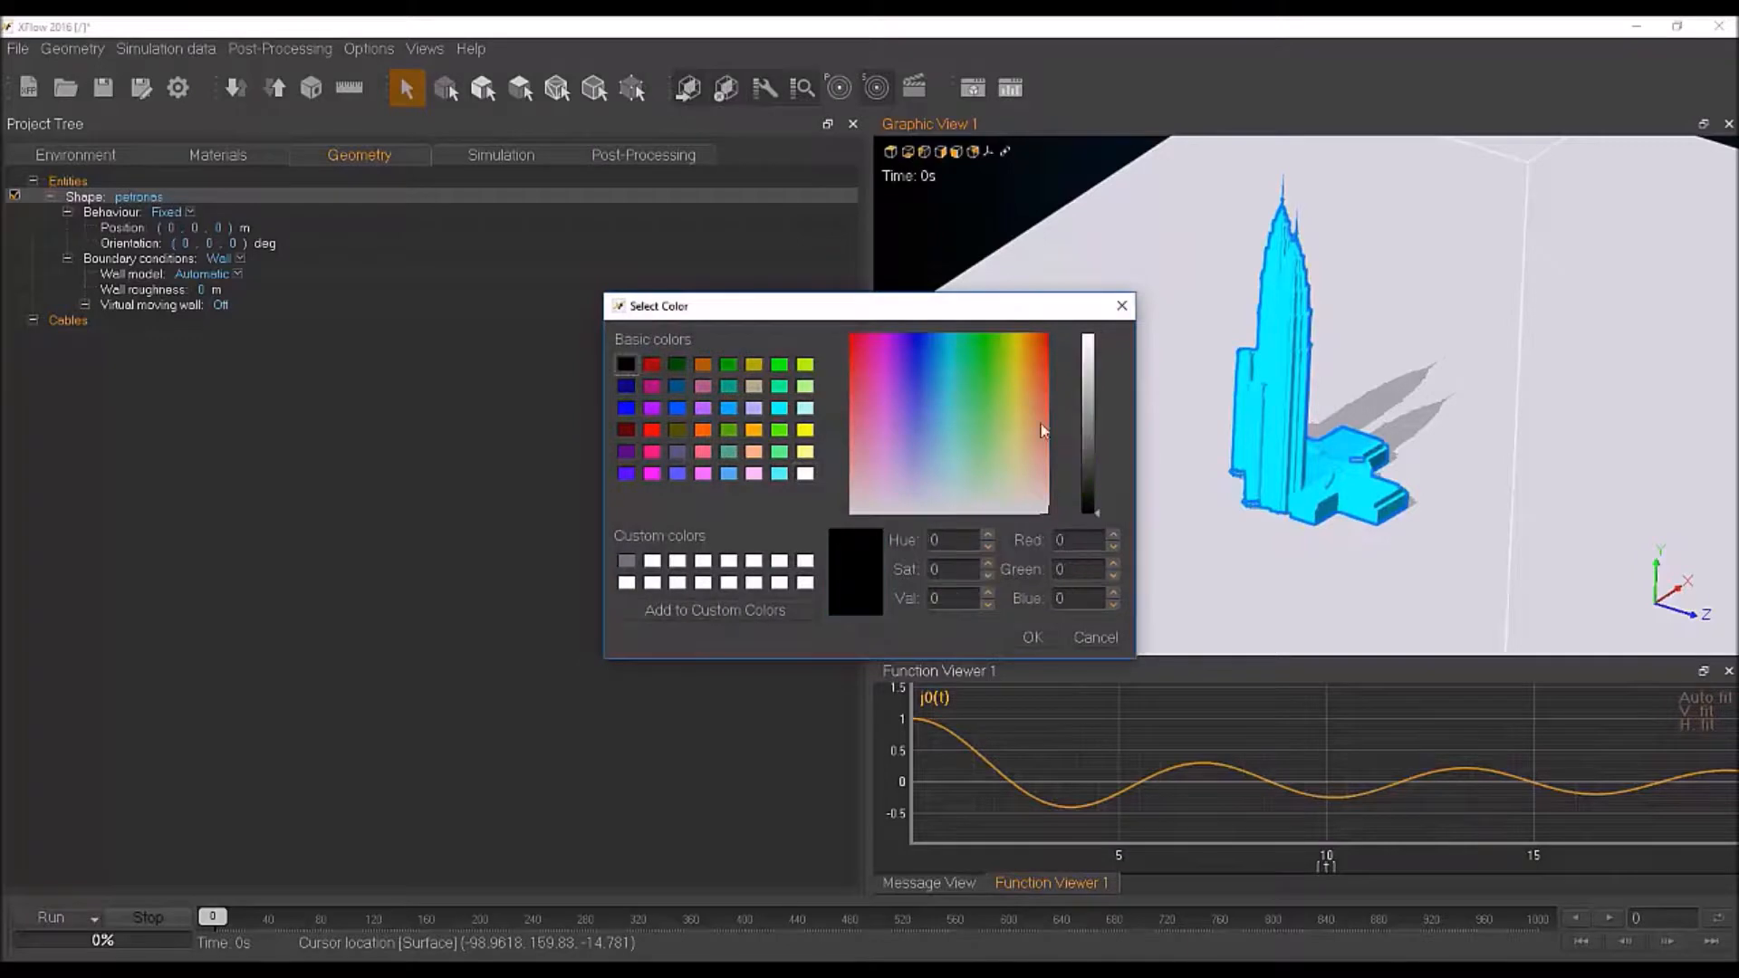
click(1096, 485)
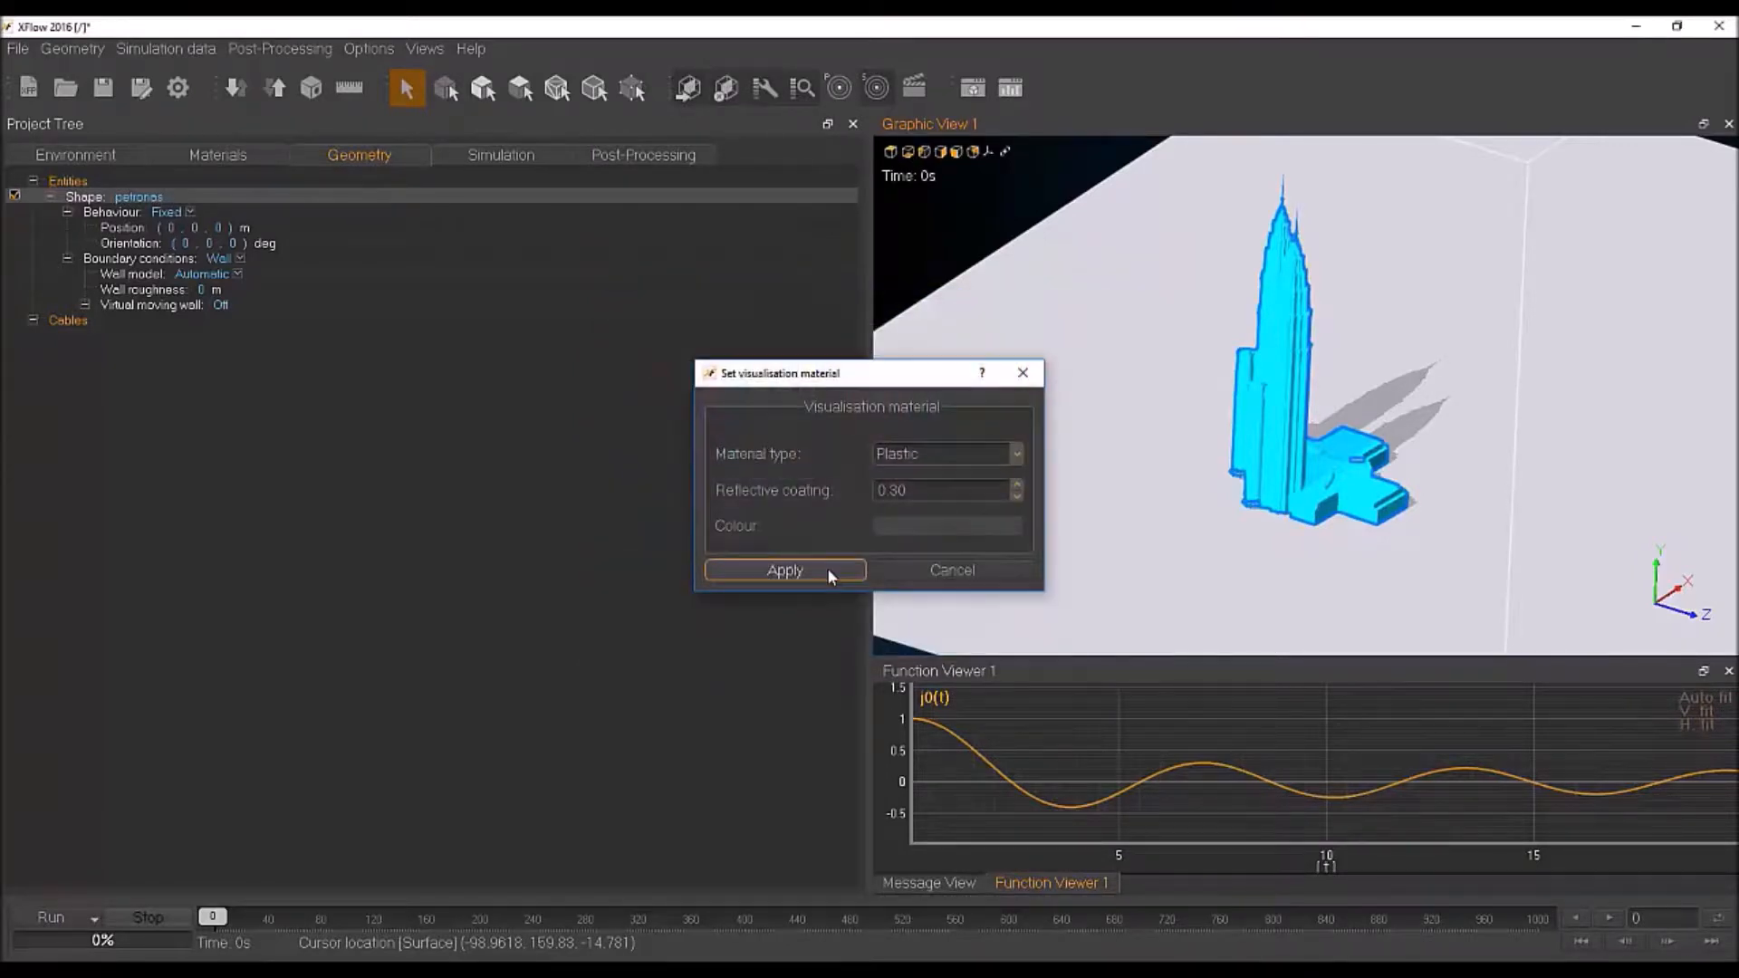
click(810, 571)
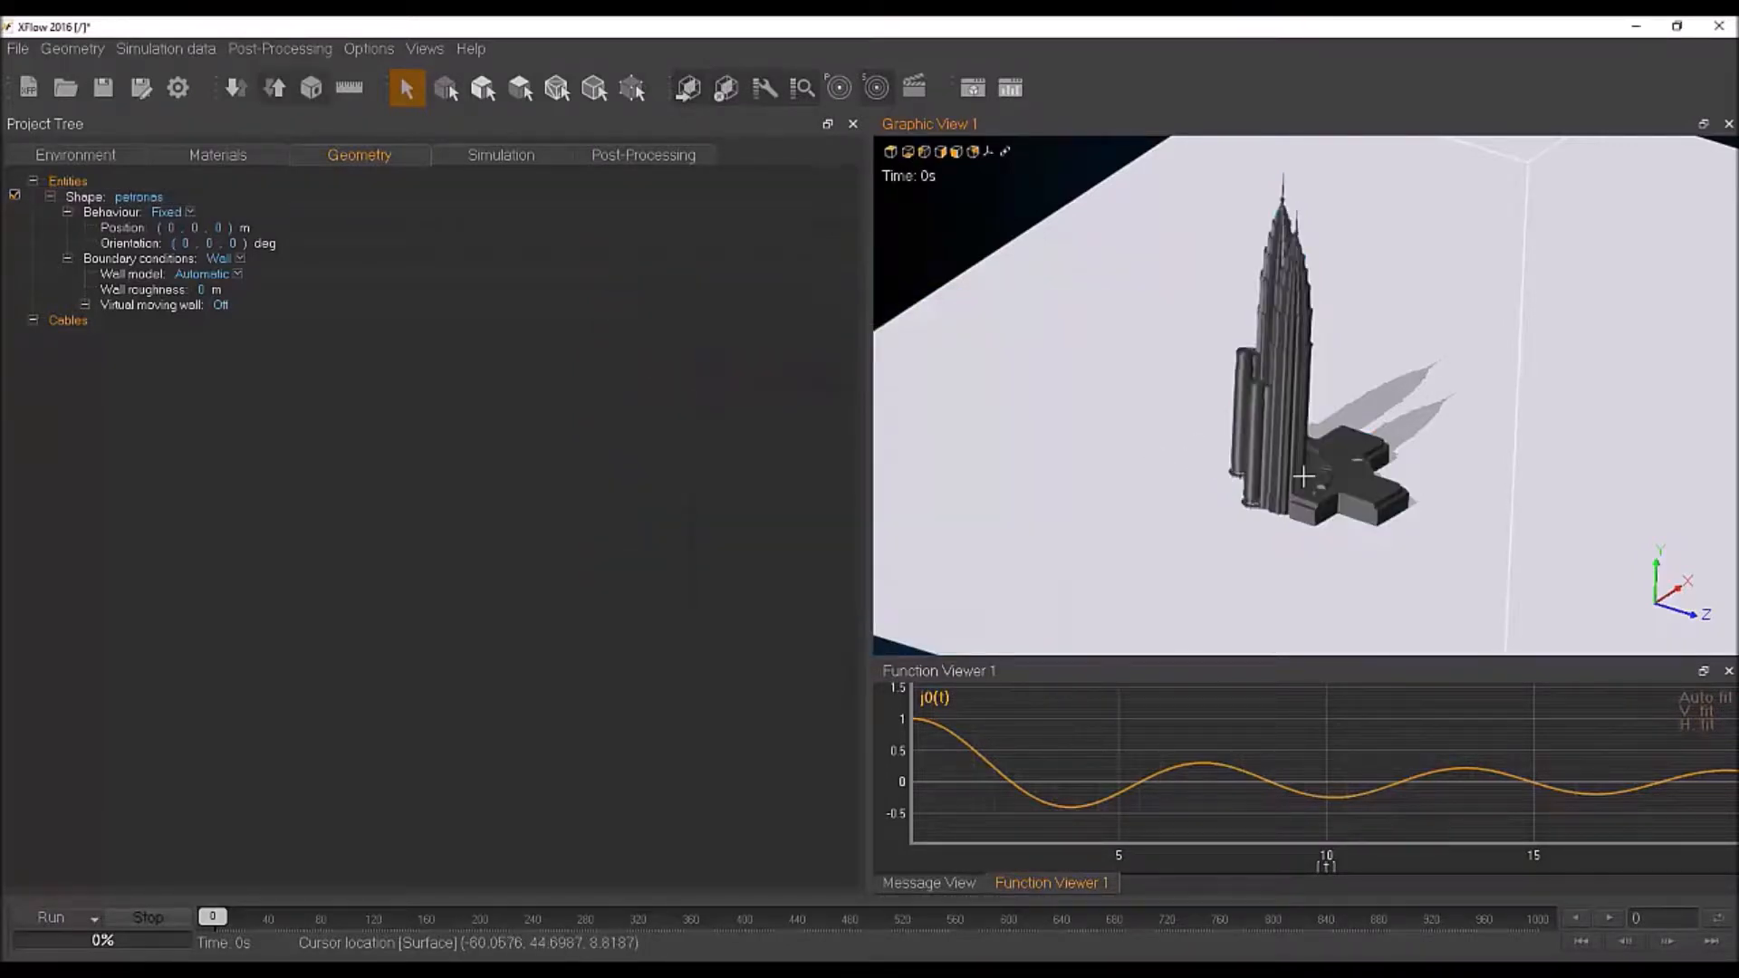
Step: Examine the towers' detailed geometry up close, including the base, the underside and the bridge between the towers
scroll(1229, 469, up, 5)
scroll(1282, 421, up, 6)
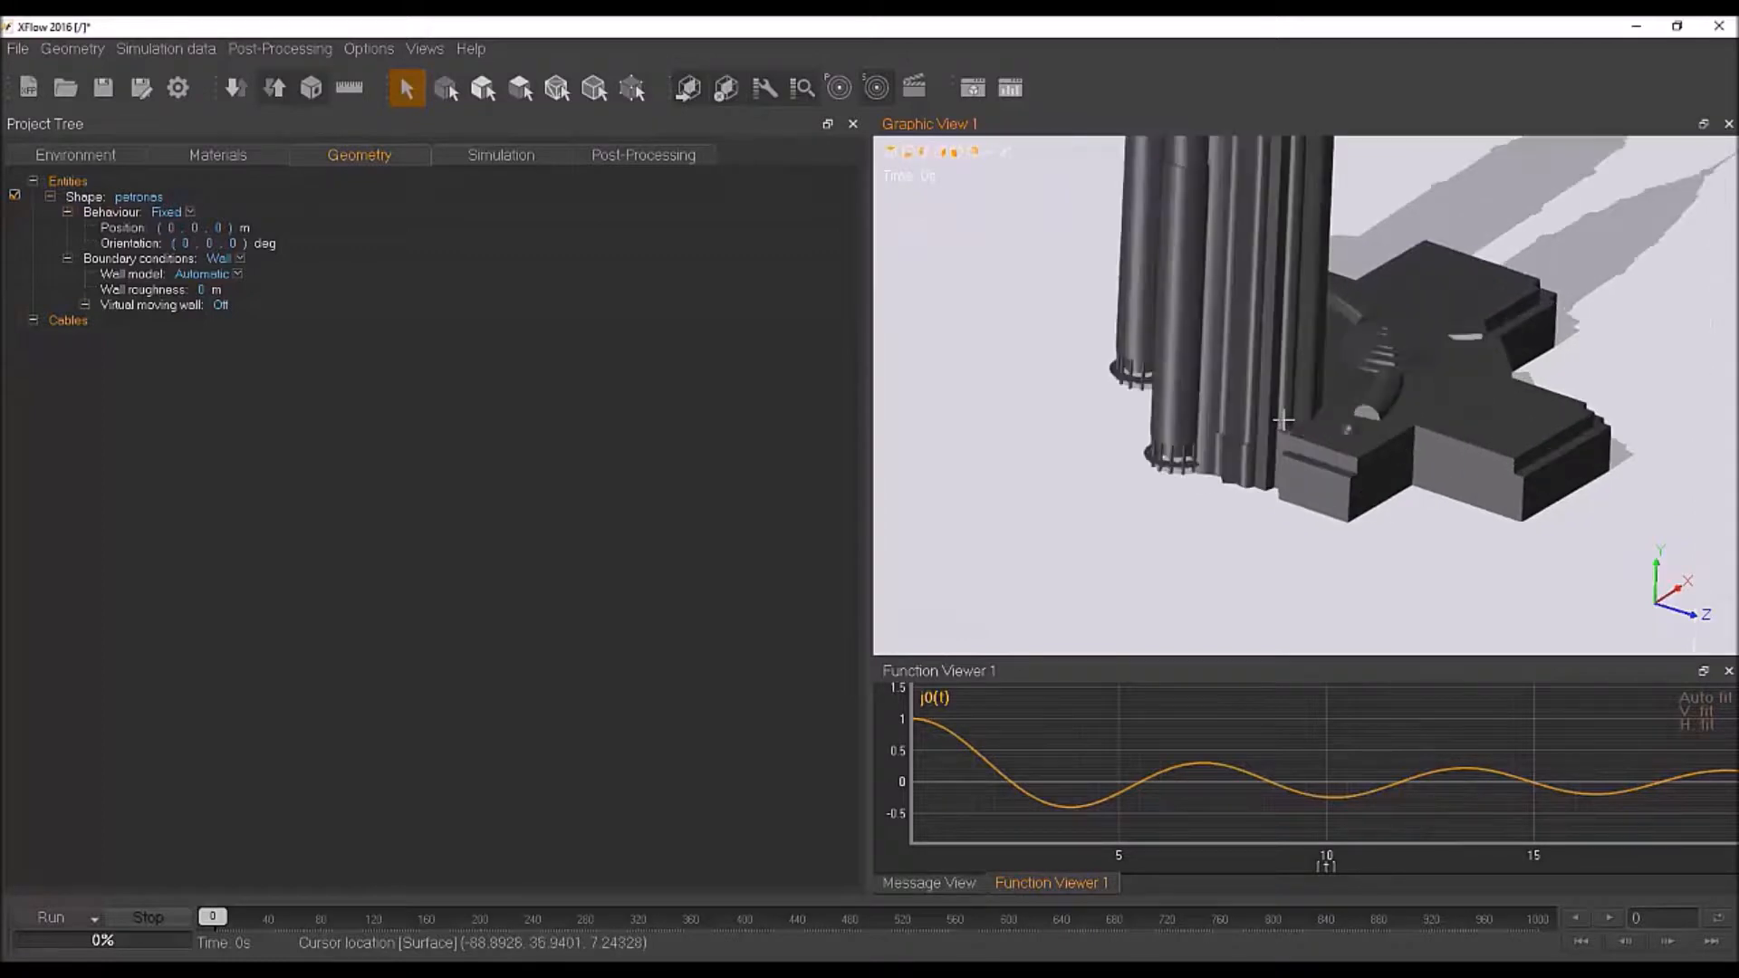
click(1344, 386)
scroll(1345, 386, up, 2)
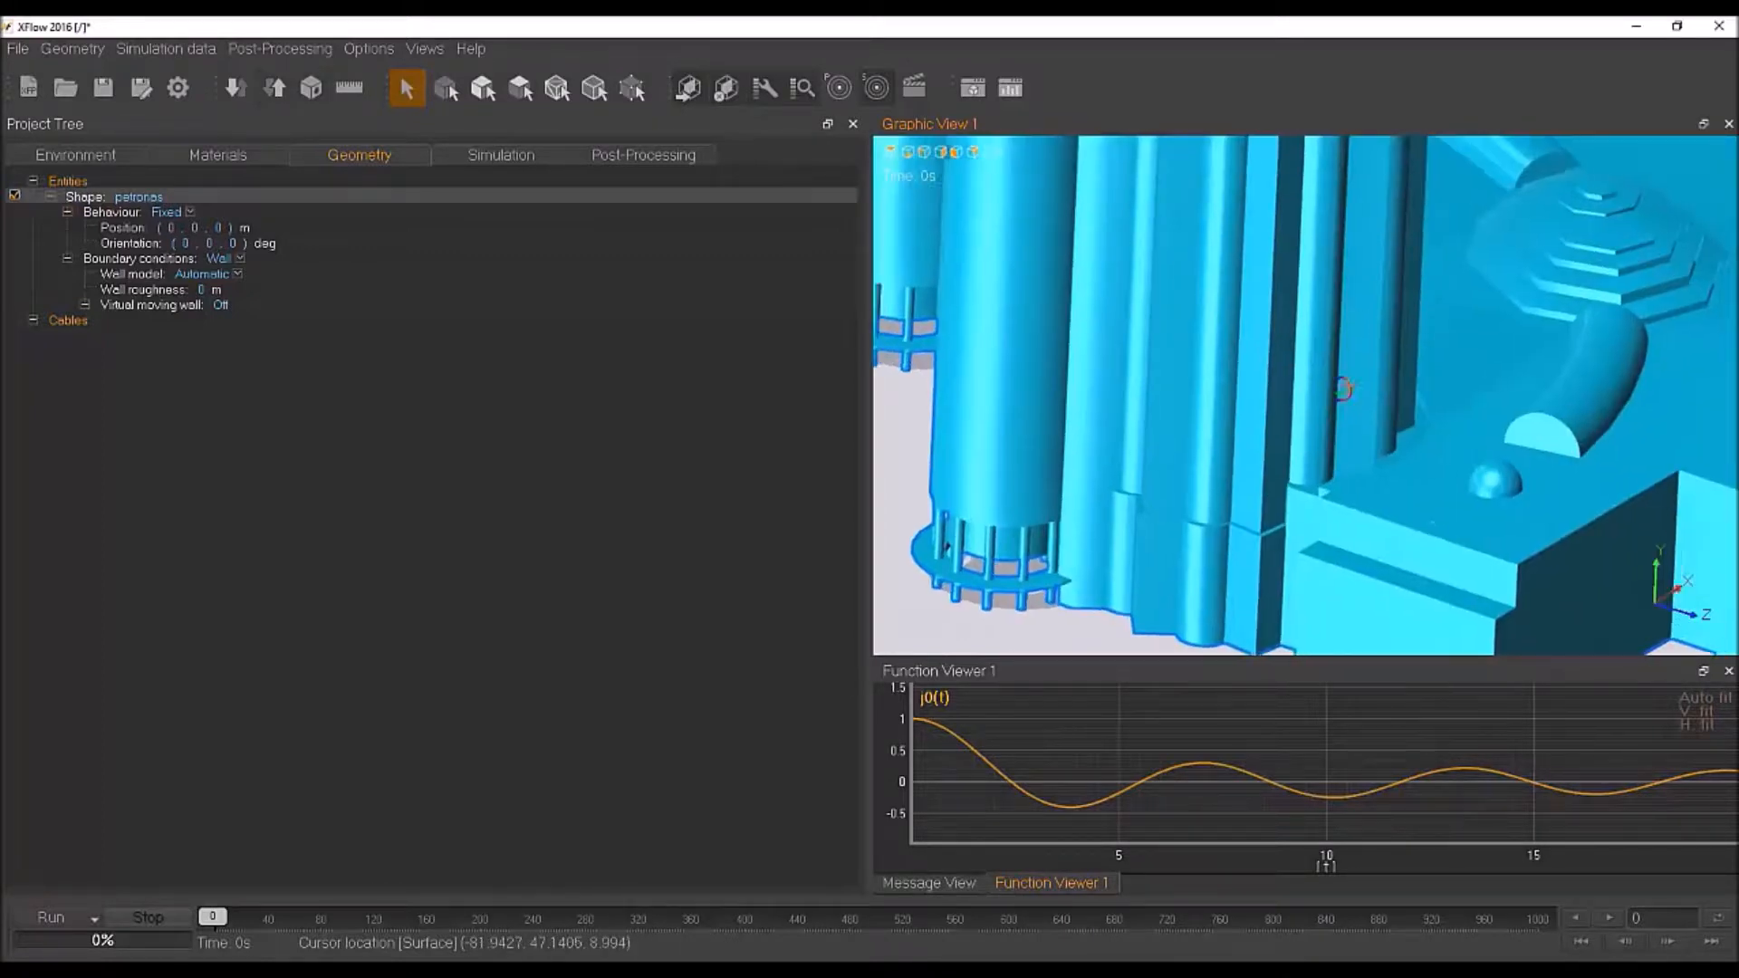
scroll(1339, 389, down, 5)
click(1156, 579)
middle_drag(1156, 579, 1230, 443)
scroll(1230, 443, up, 8)
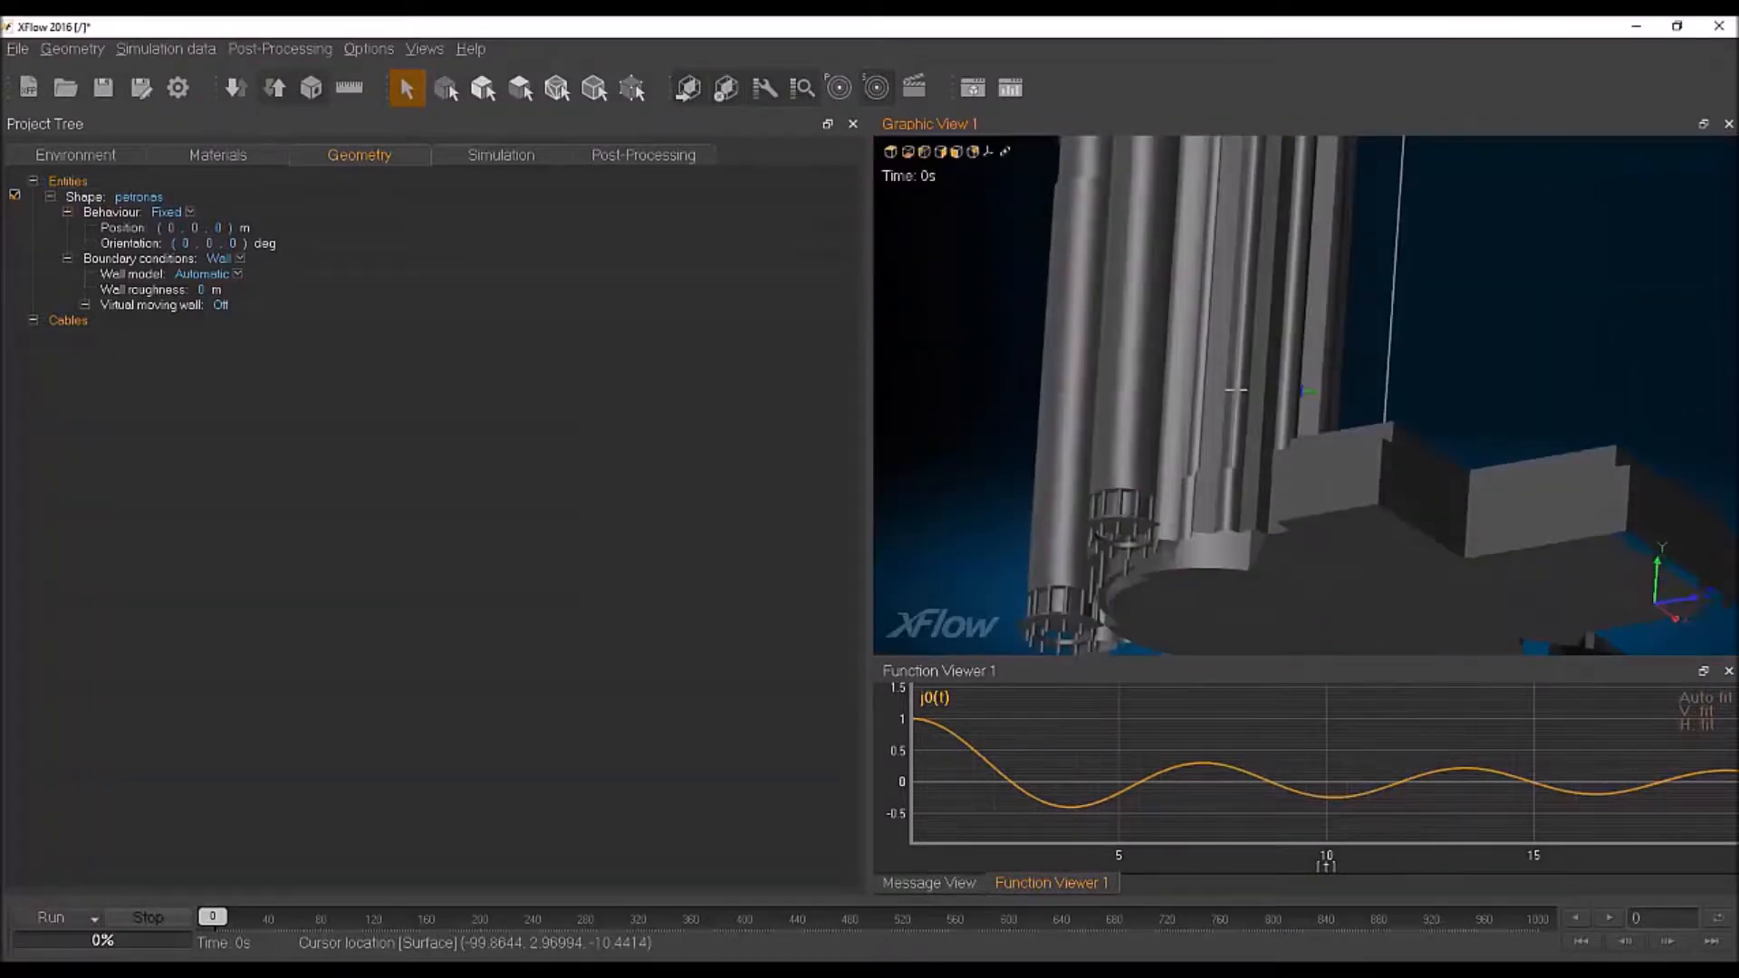
middle_drag(1190, 439, 1119, 495)
scroll(1119, 495, down, 6)
scroll(1119, 495, down, 6)
middle_drag(1196, 419, 1292, 395)
scroll(1293, 396, up, 10)
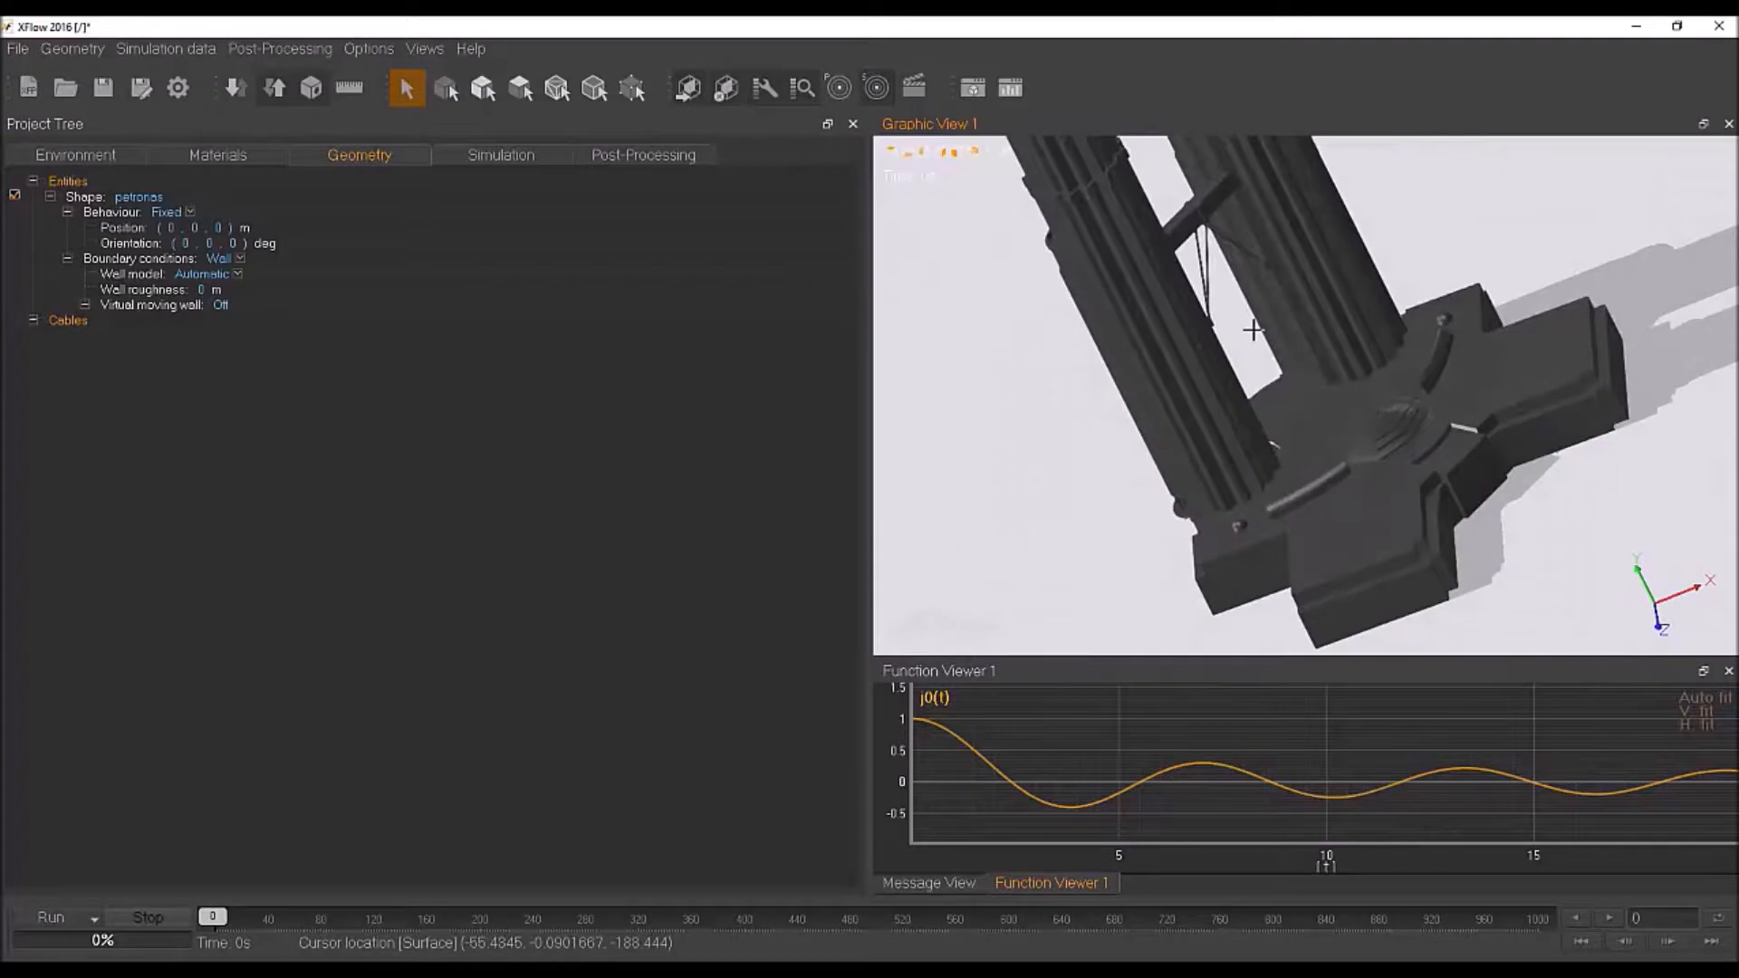
scroll(1273, 449, down, 10)
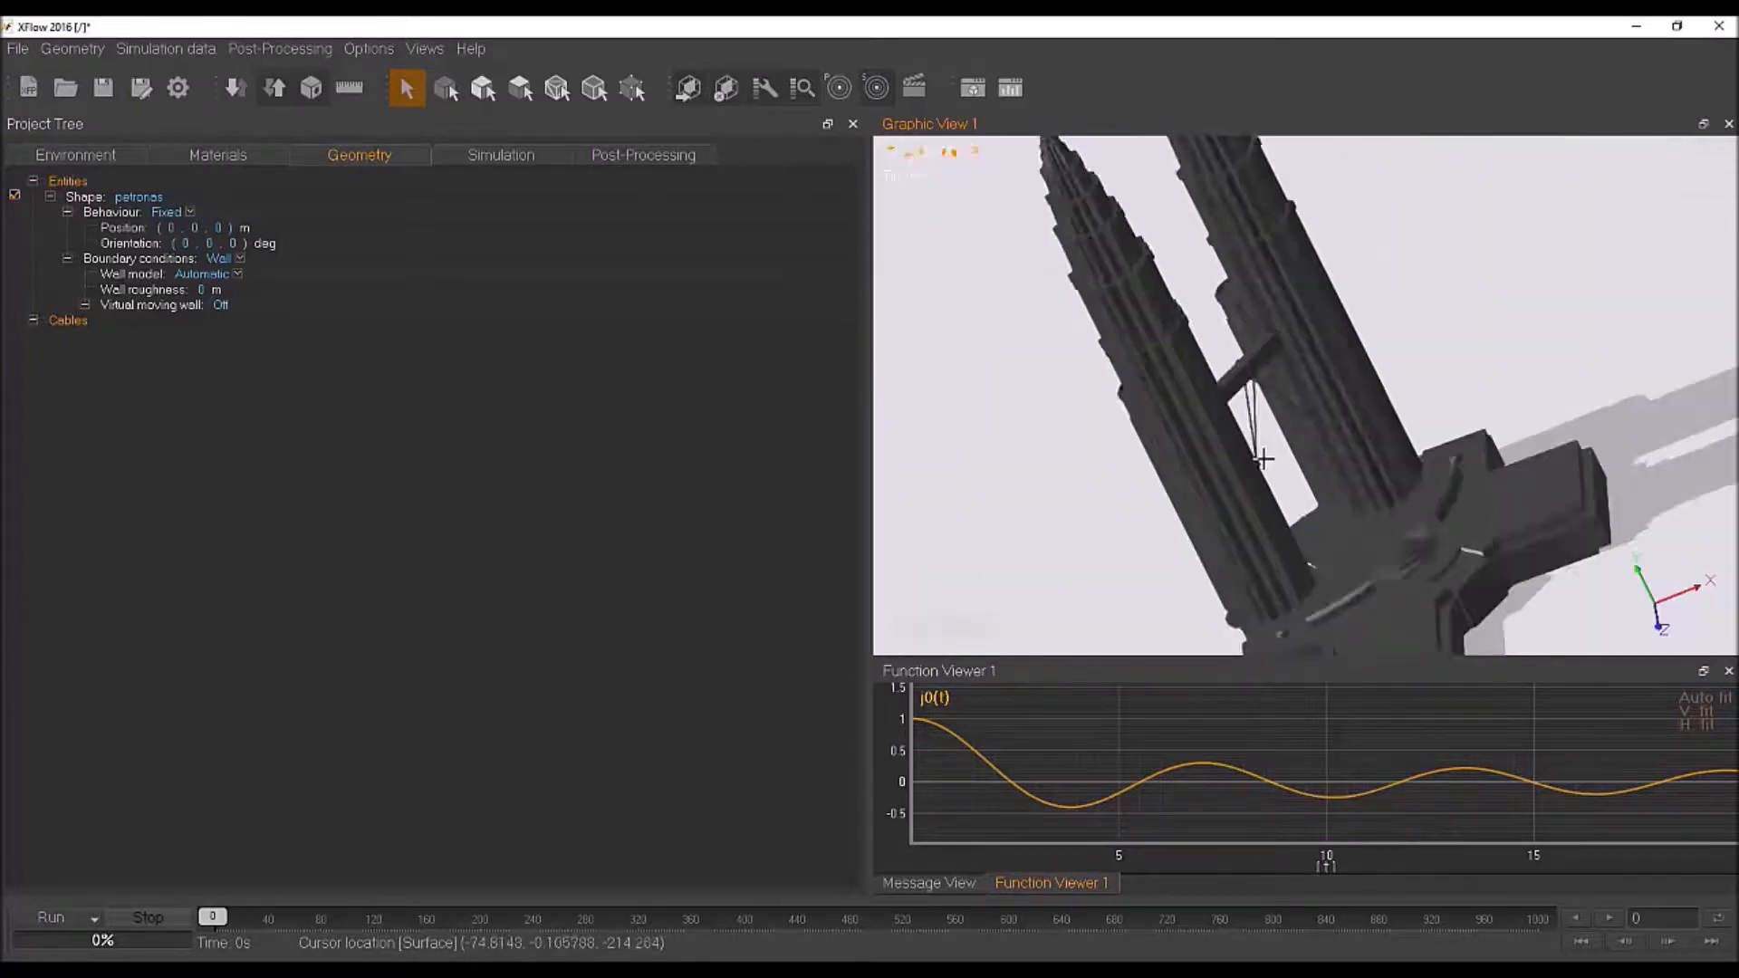
Step: Set the wall model of the petronas shape's boundary condition to Non-Equilibrium Enhanced Wall-function
middle_drag(1285, 438, 1216, 450)
click(1215, 450)
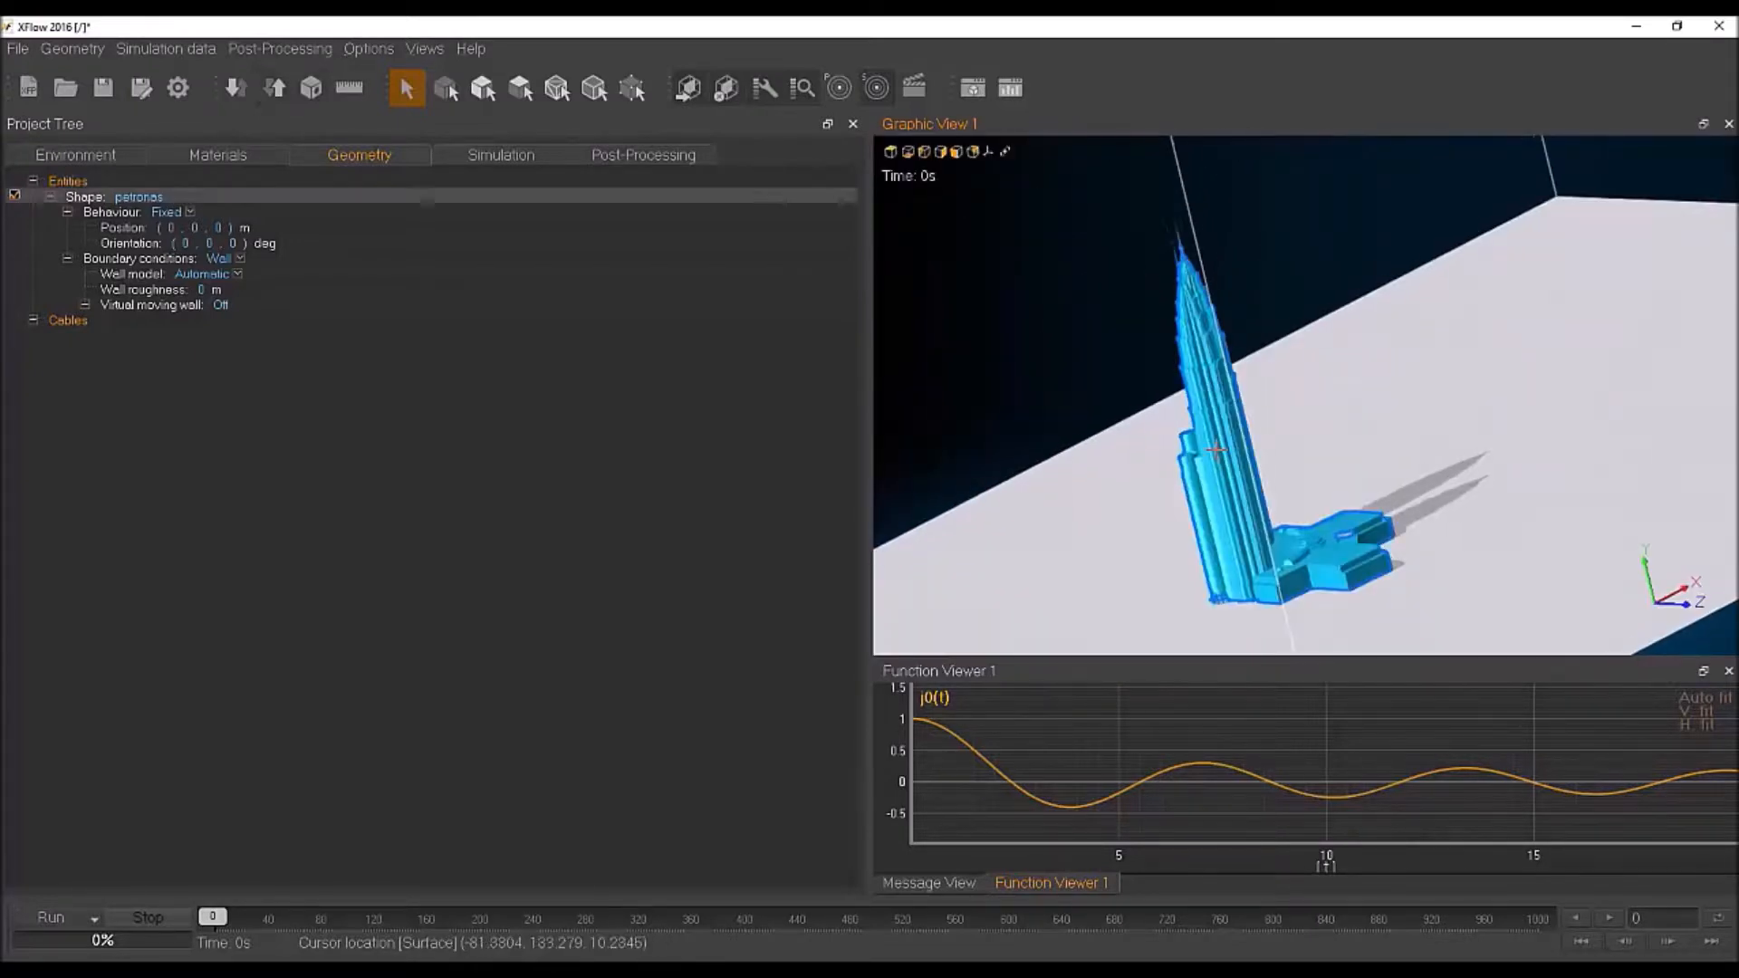
click(955, 152)
scroll(1301, 498, down, 4)
middle_drag(1258, 508, 1518, 555)
click(1190, 382)
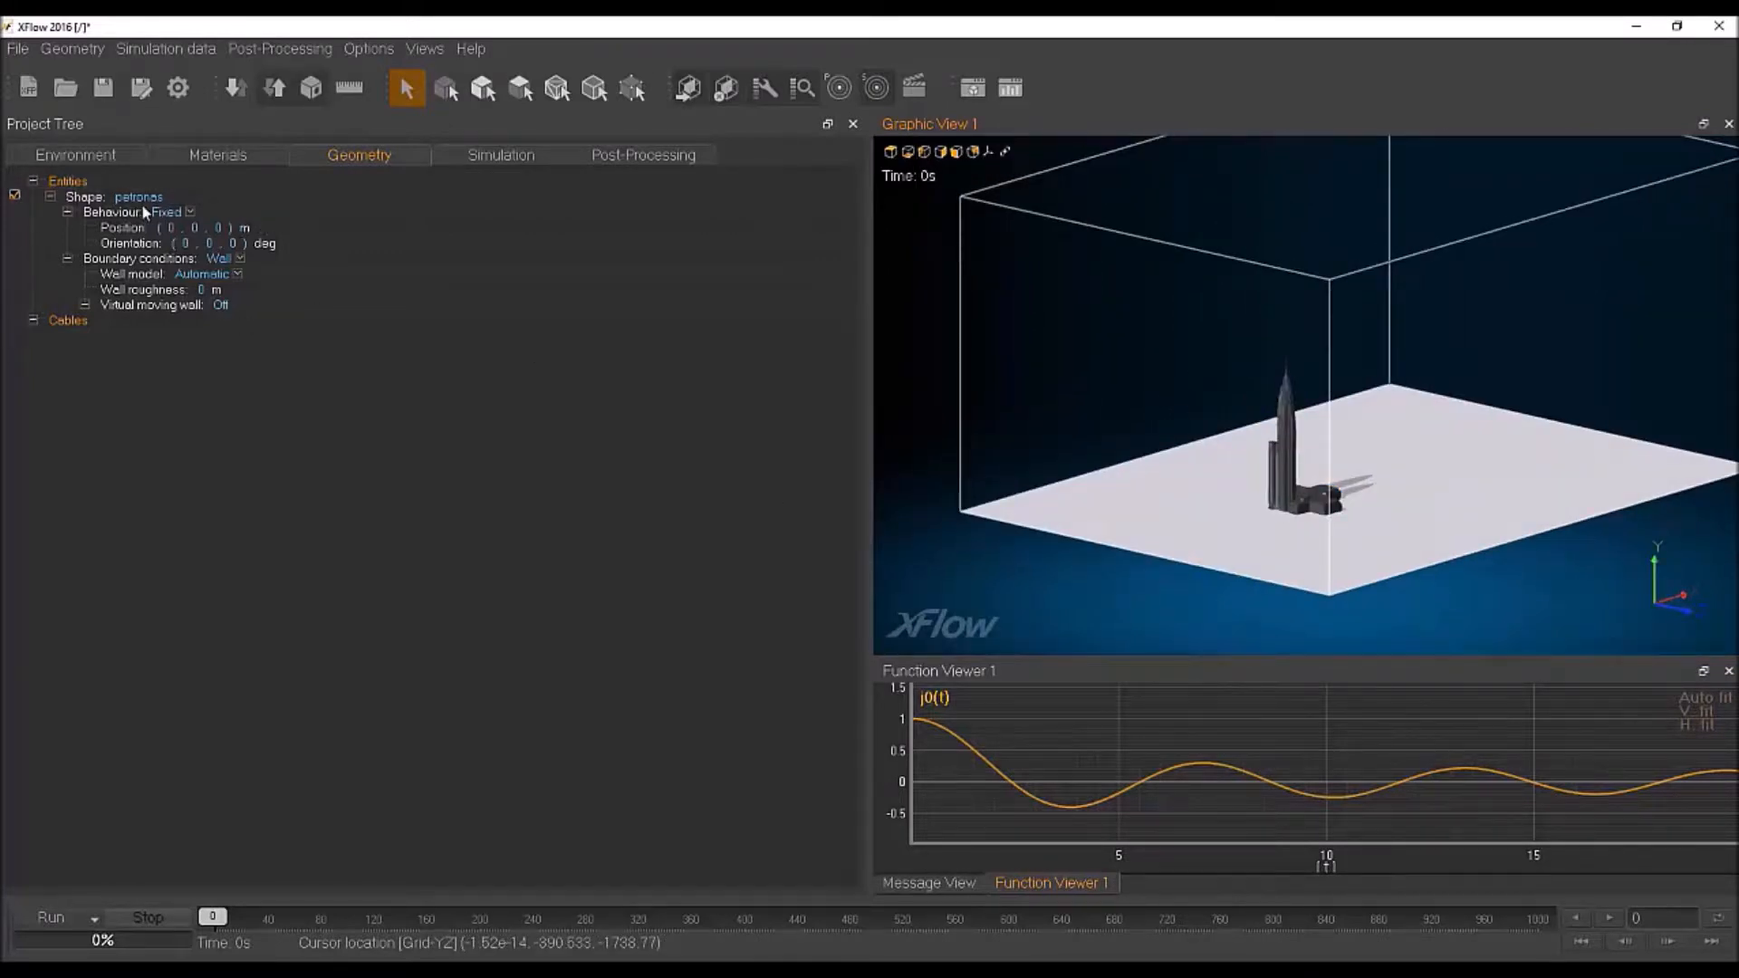
click(237, 274)
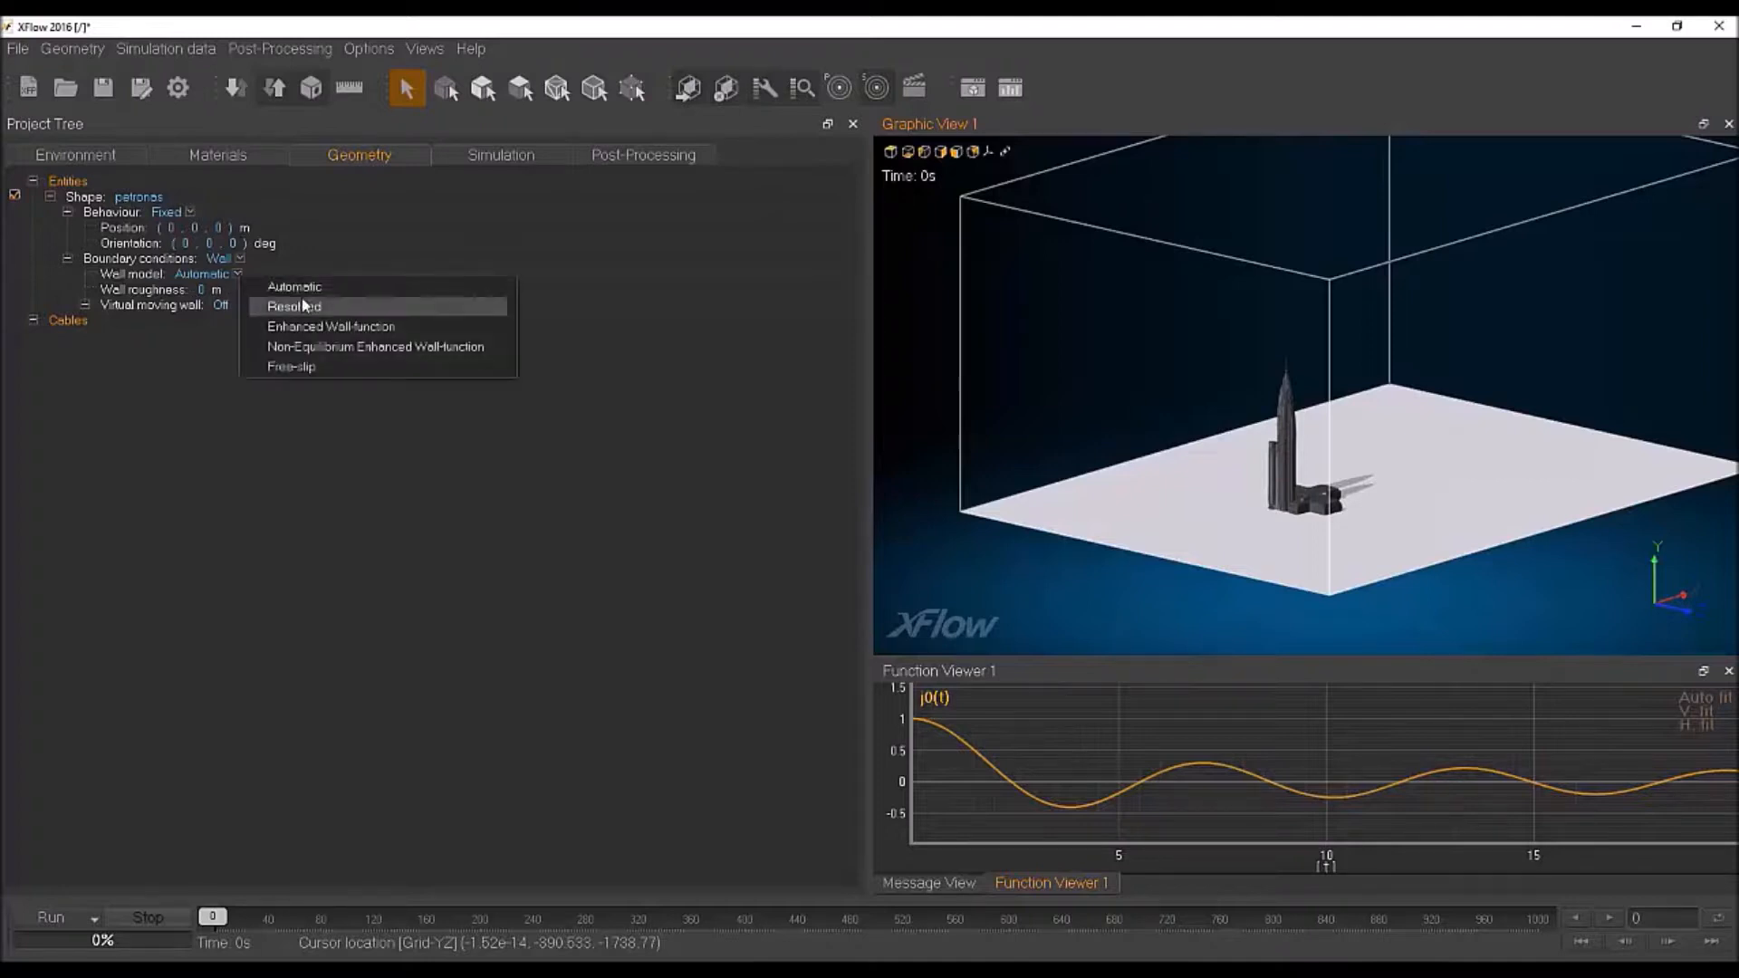
click(466, 350)
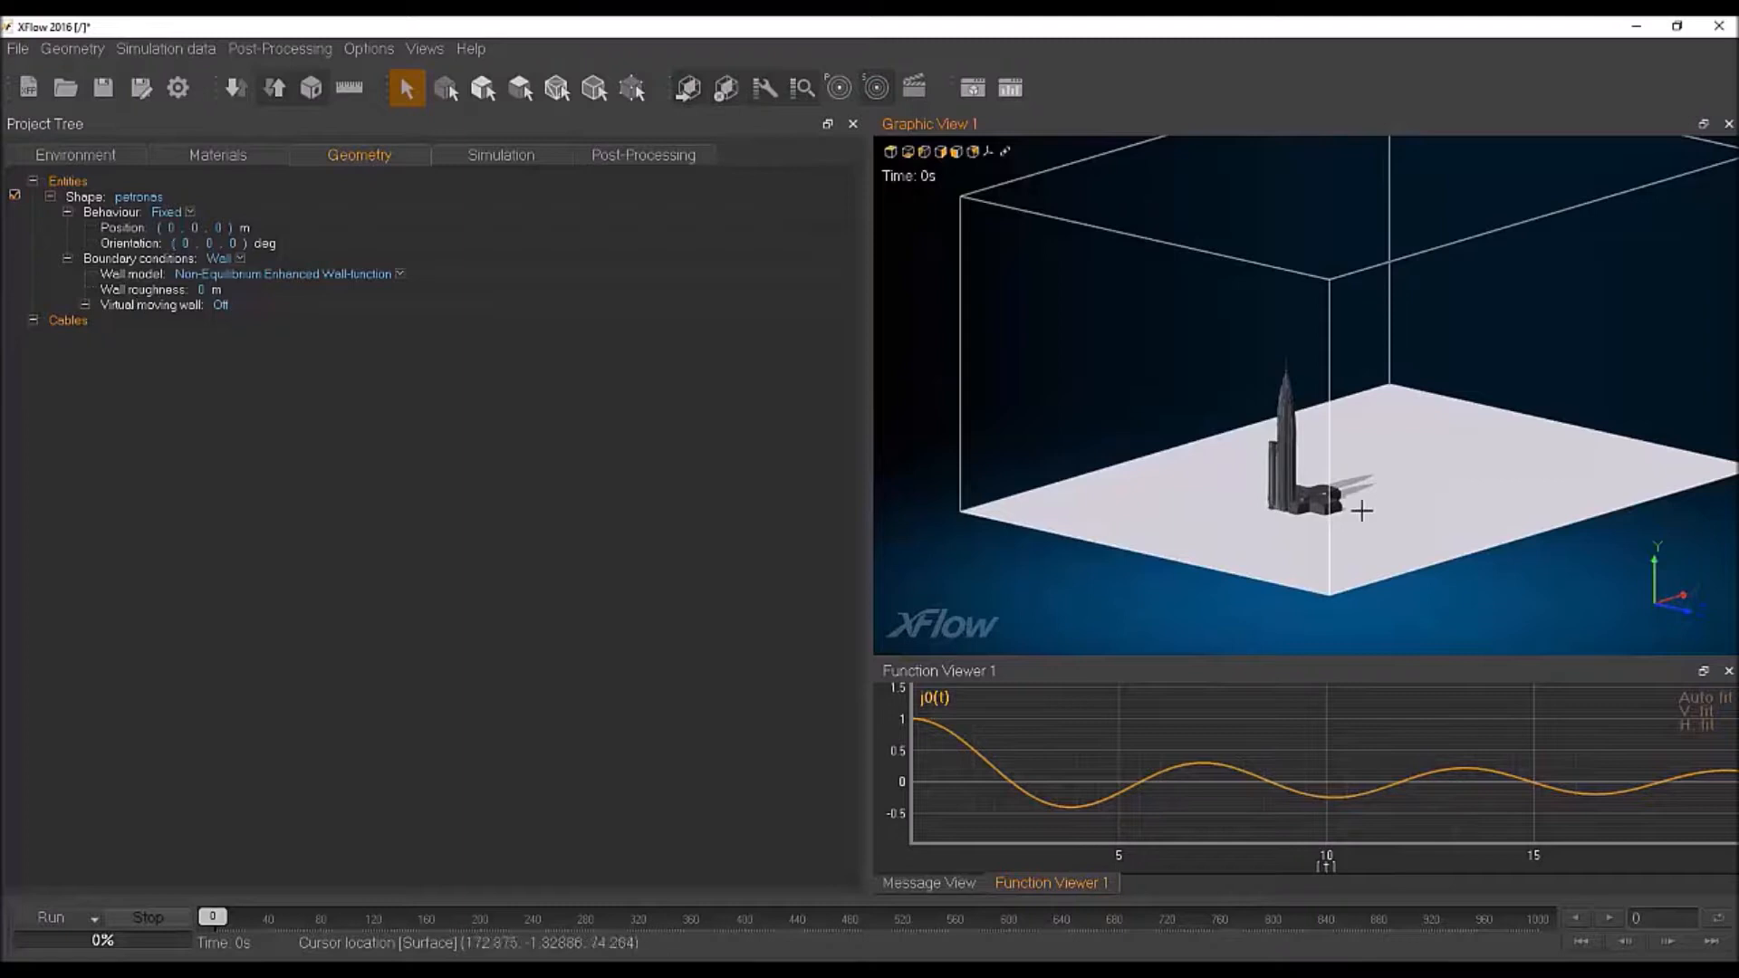
Step: Set the X velocity law of the wind tunnel's boundary conditions to 20 m/s
mouse_move(1285, 424)
alt+mouse_down()
mouse_move(1295, 408)
mouse_move(1332, 492)
mouse_move(1313, 392)
mouse_move(1223, 389)
mouse_move(1302, 401)
alt+mouse_up()
scroll(1287, 395, up, 5)
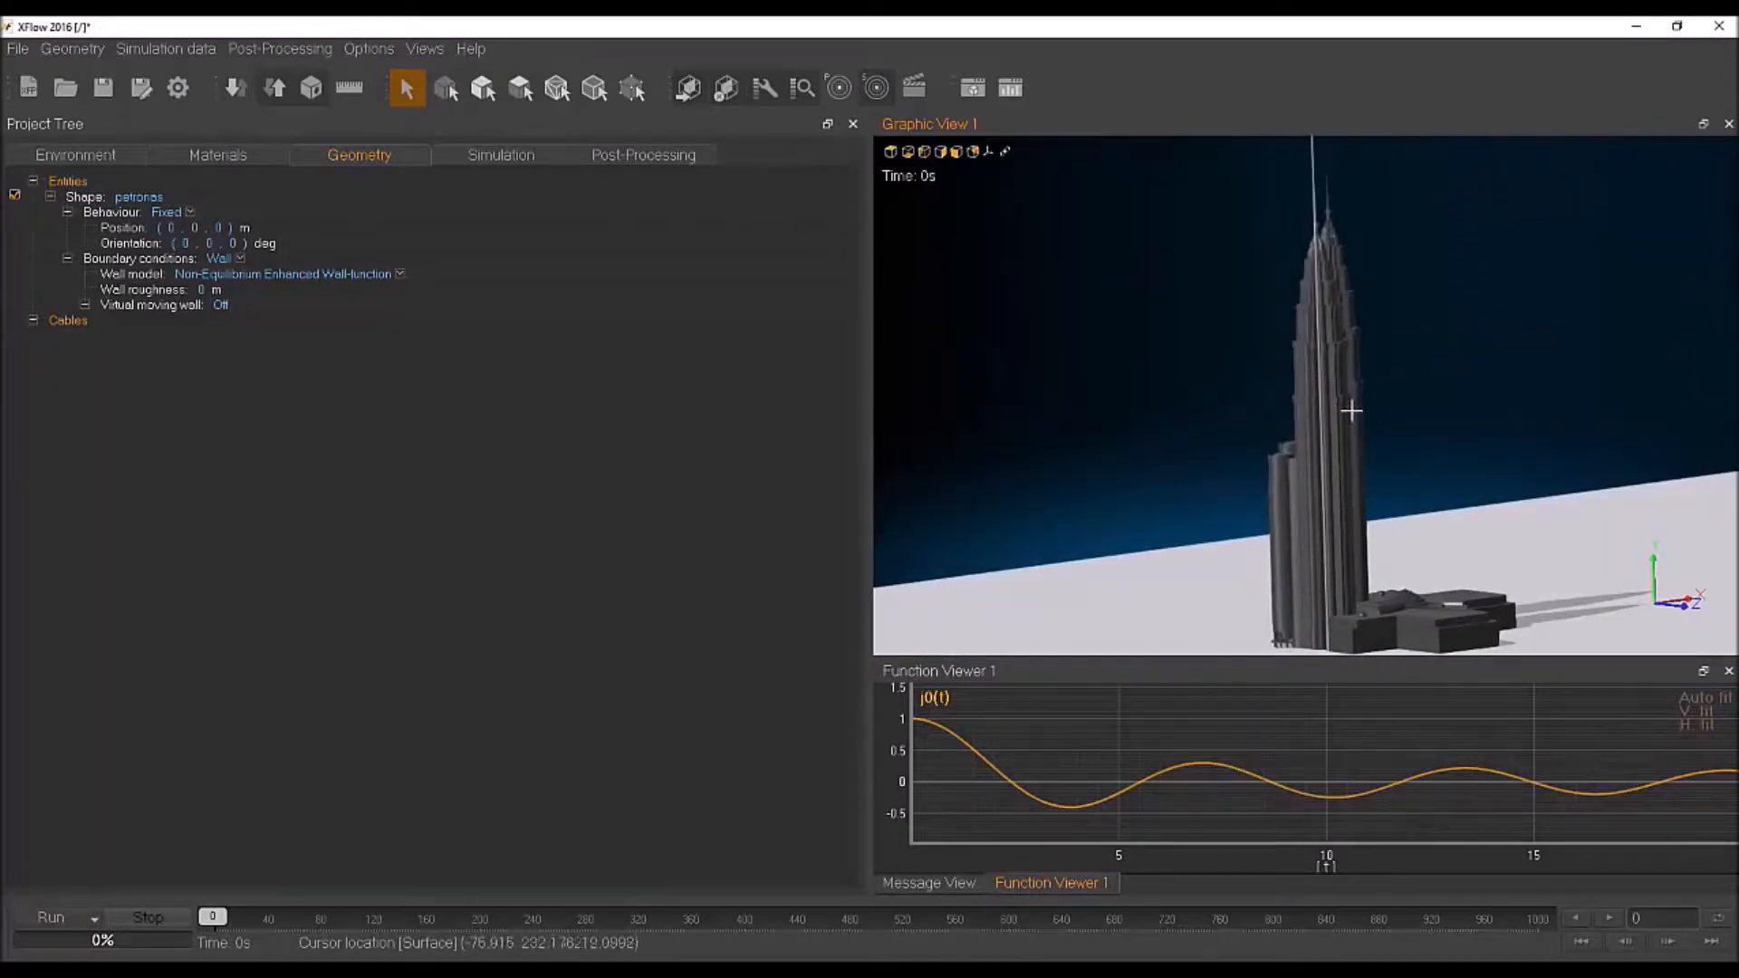
scroll(1410, 416, down, 5)
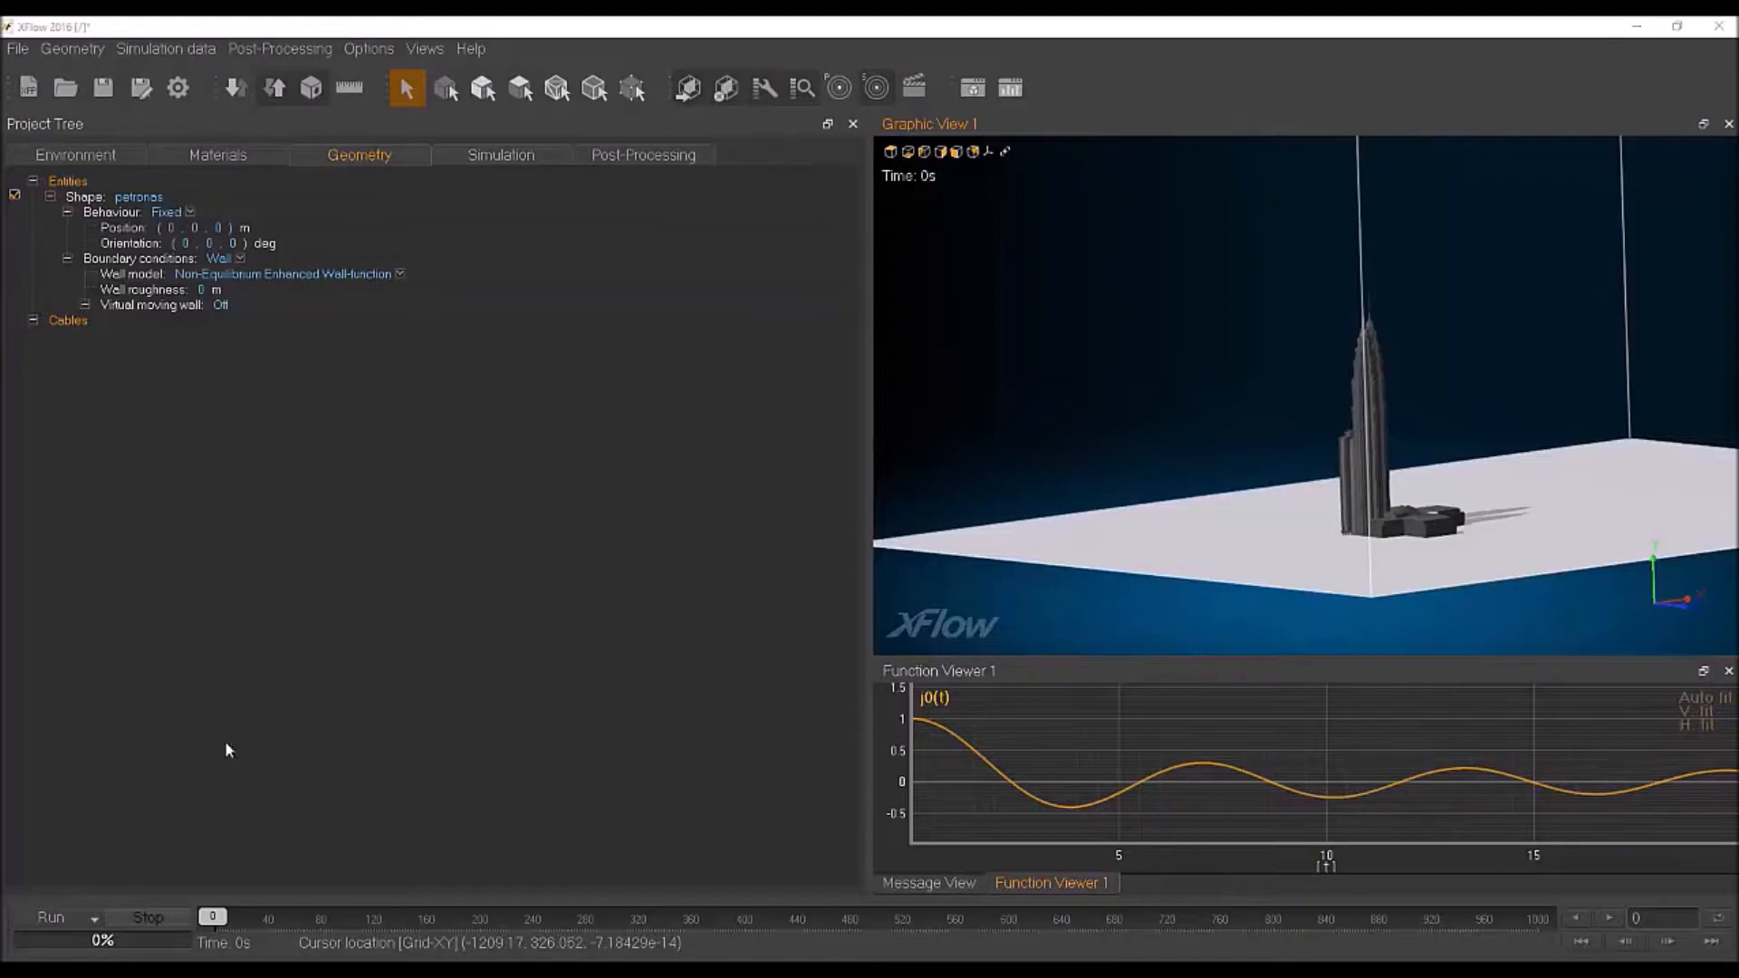
click(72, 156)
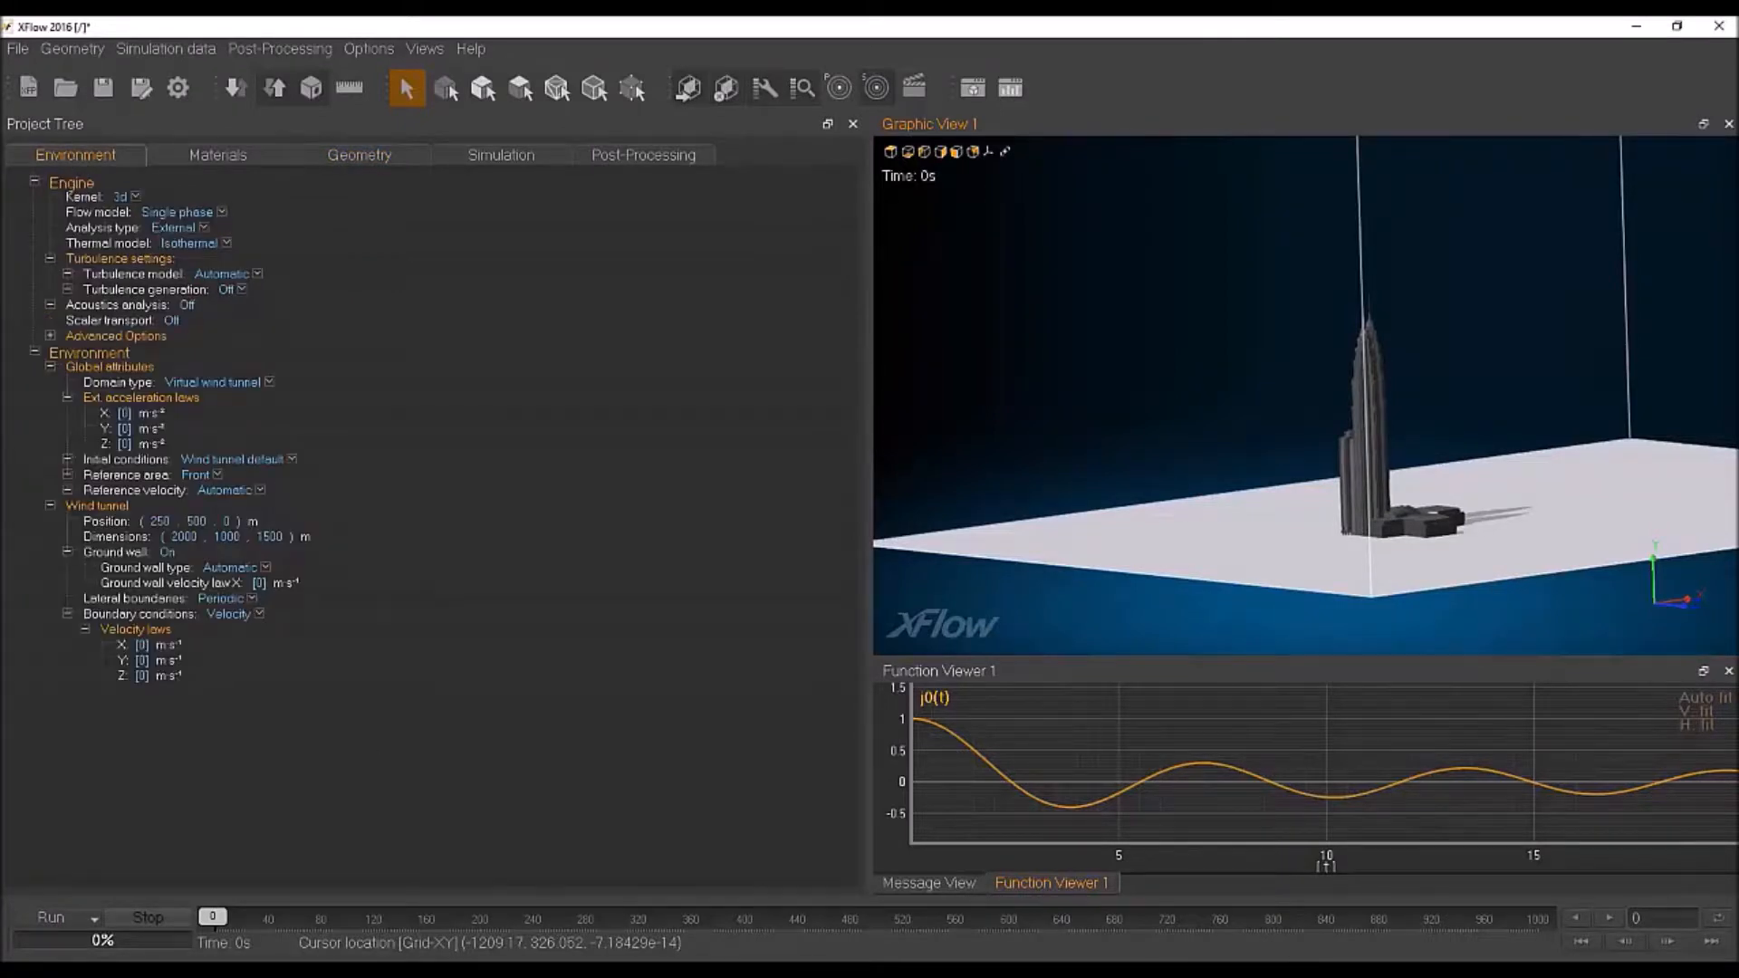
scroll(1534, 467, down, 3)
alt+drag(1304, 392, 1268, 494)
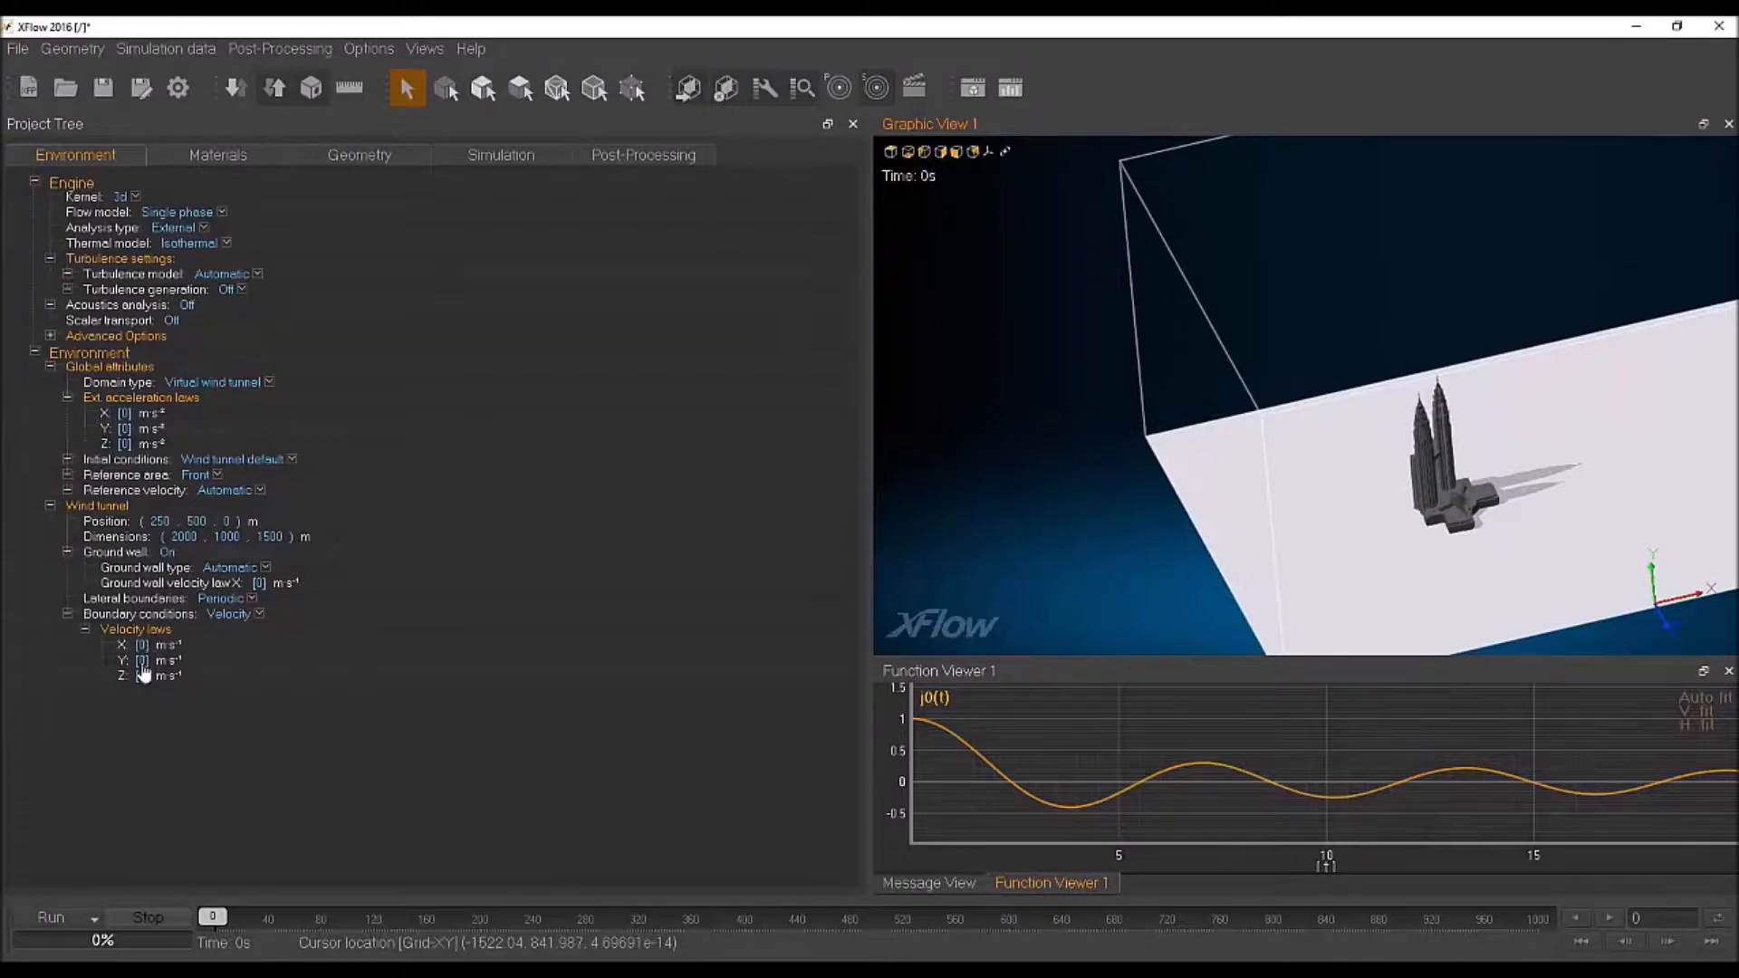
click(142, 645)
scroll(1067, 413, down, 3)
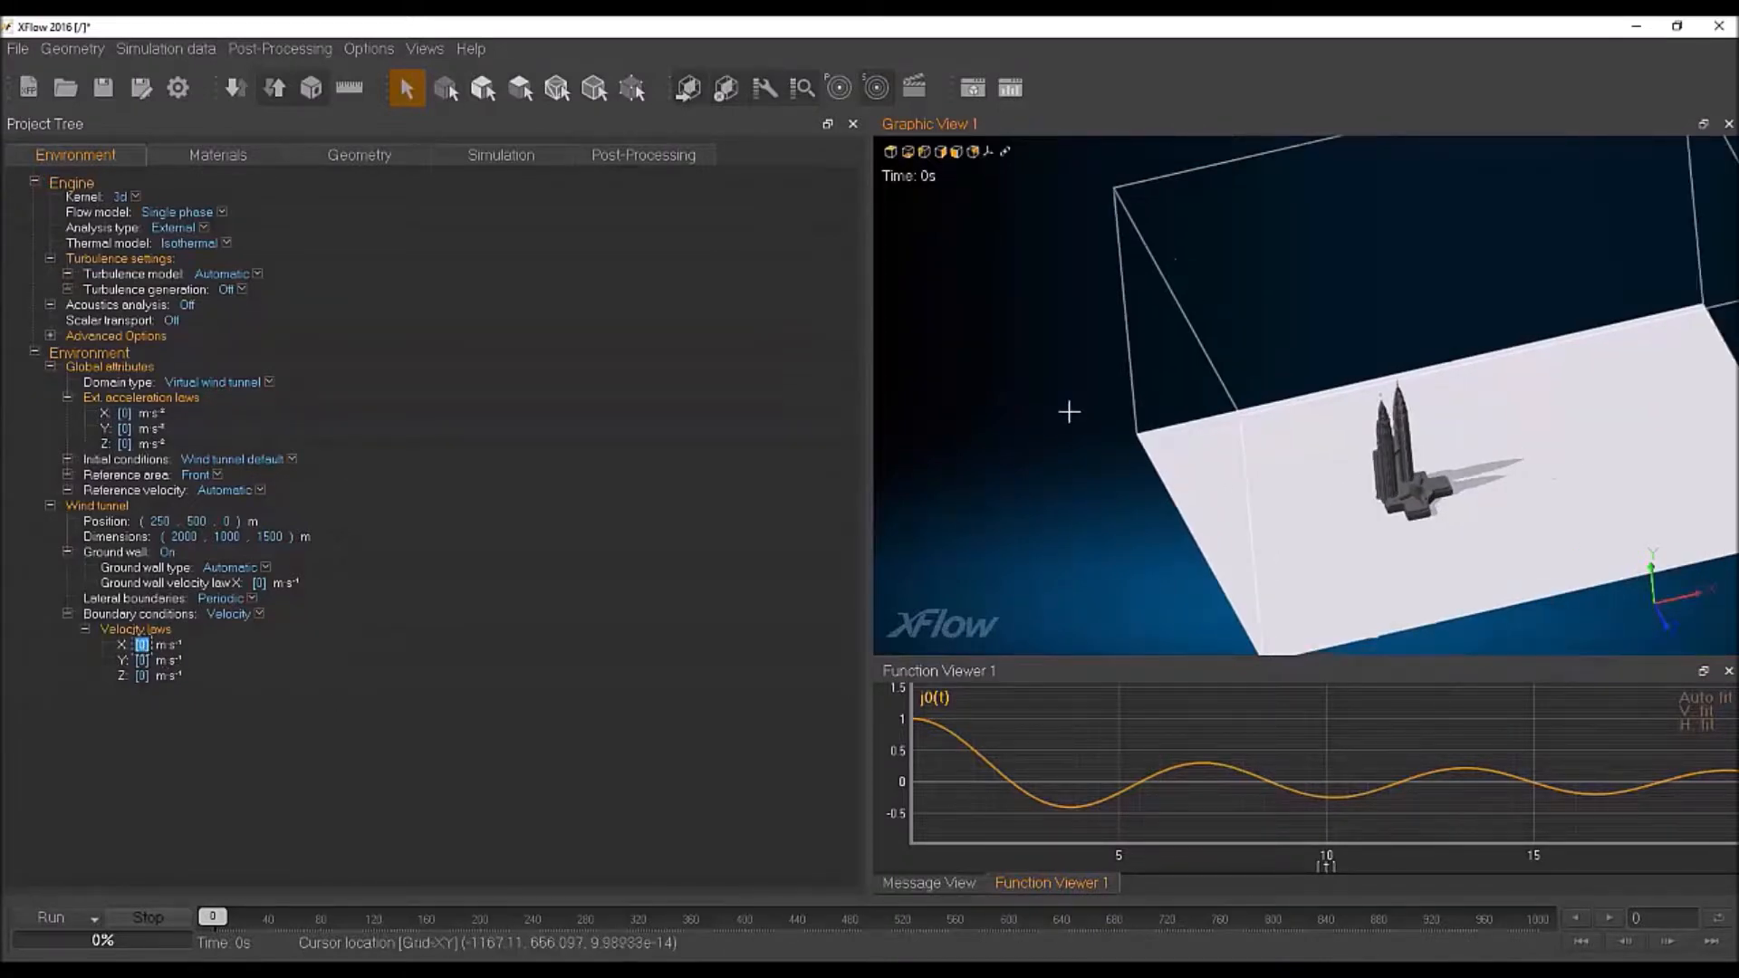
alt+drag(1195, 470, 1291, 462)
click(189, 678)
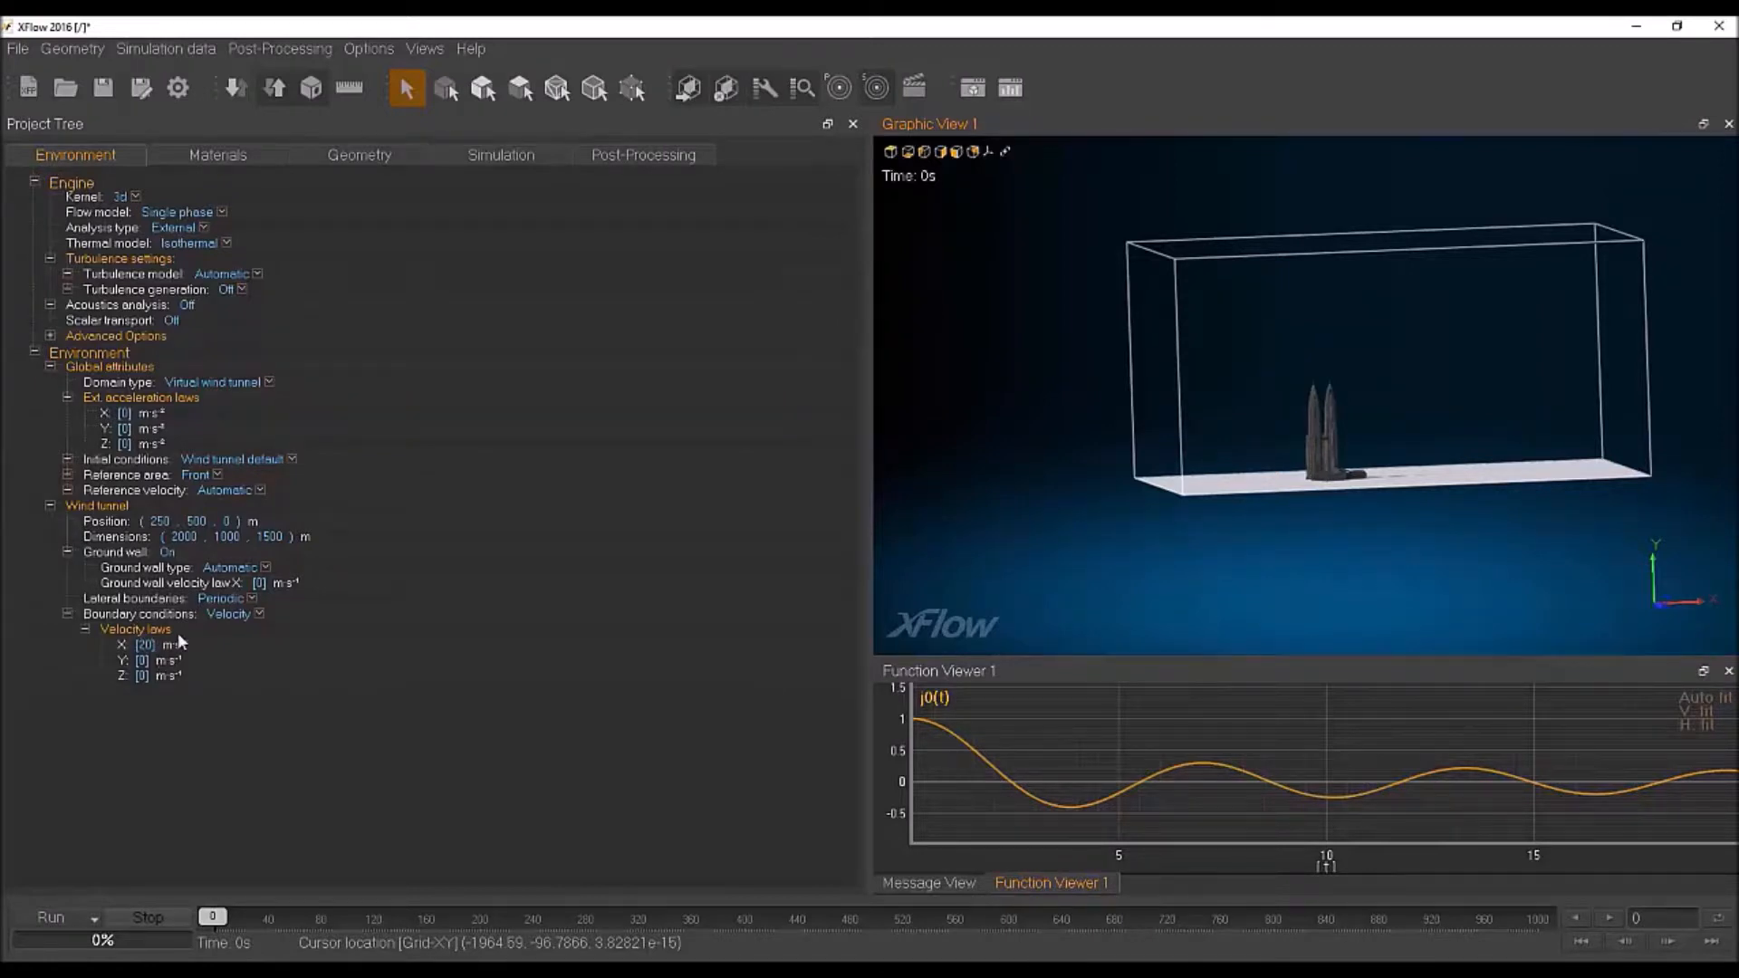
Step: Extend the wind tunnel's X velocity law to the height-dependent profile 20*((y+5)/10)^0.154
double_click(144, 645)
key(Right)
text(*)
text(y)
key(BackSpace)
text(((y+5)/10)
key(BackSpace)
key(BackSpace)
text(10)^0.154)
key(Return)
Step: Plot the X velocity law in Function Viewer 1 and examine the curve near the ground and at greater heights
double_click(231, 645)
right_click(203, 651)
click(284, 666)
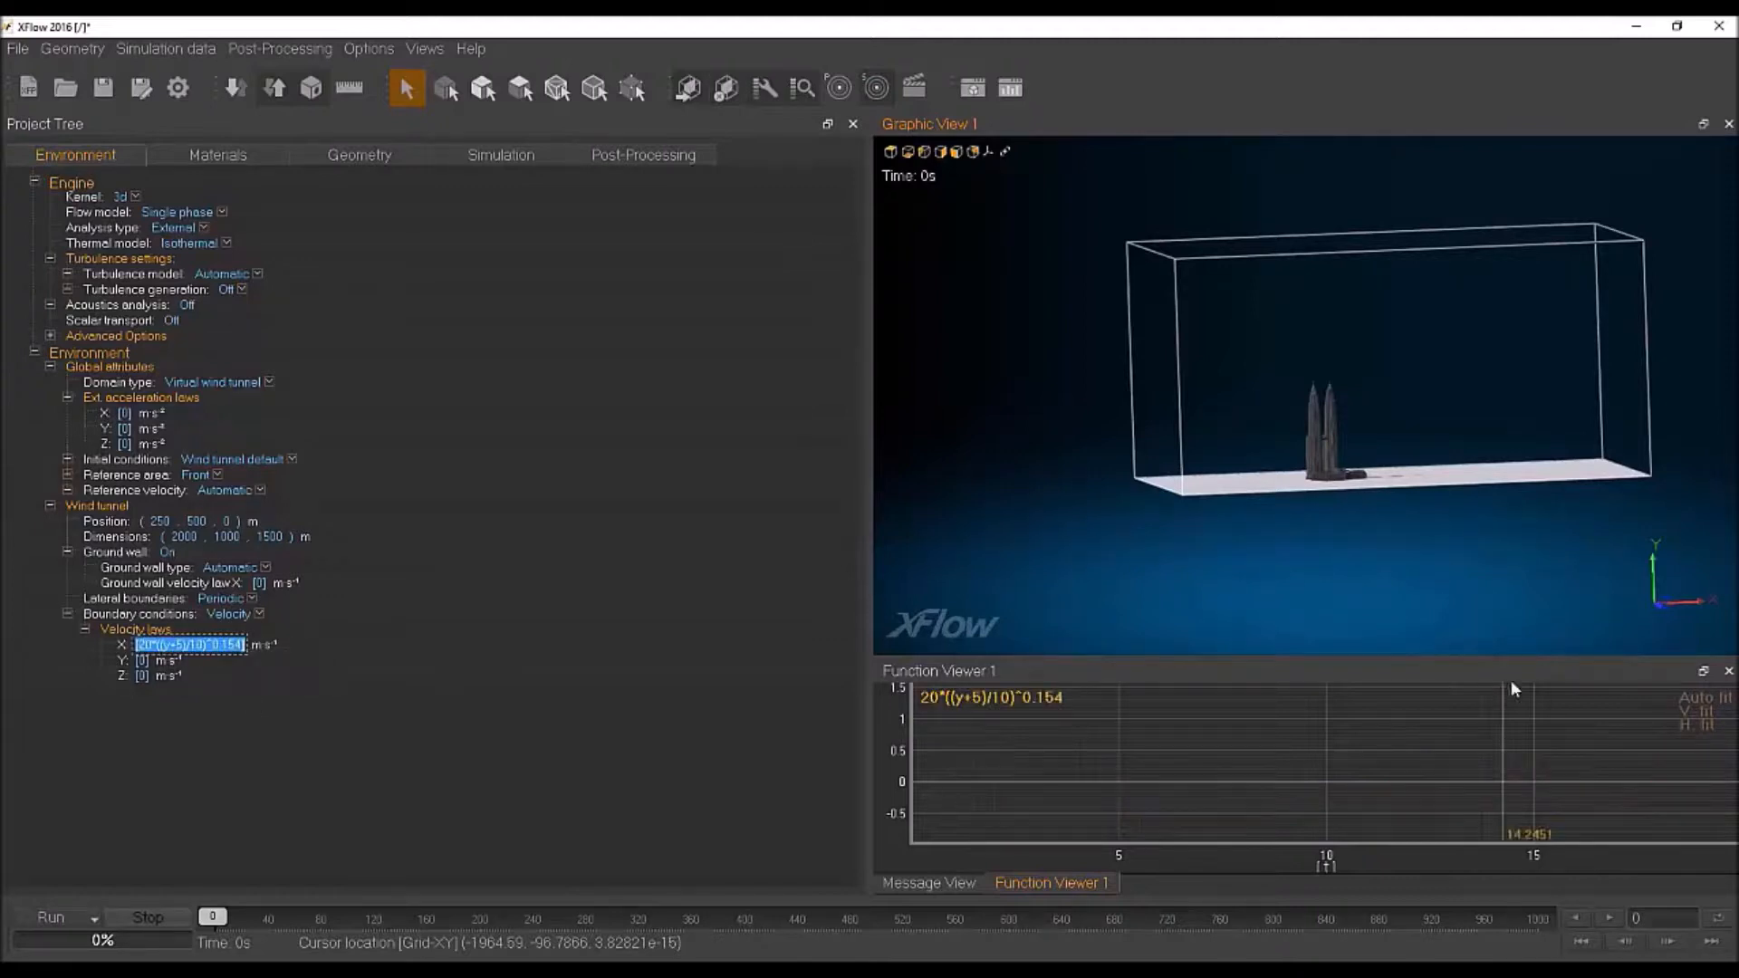
click(1707, 699)
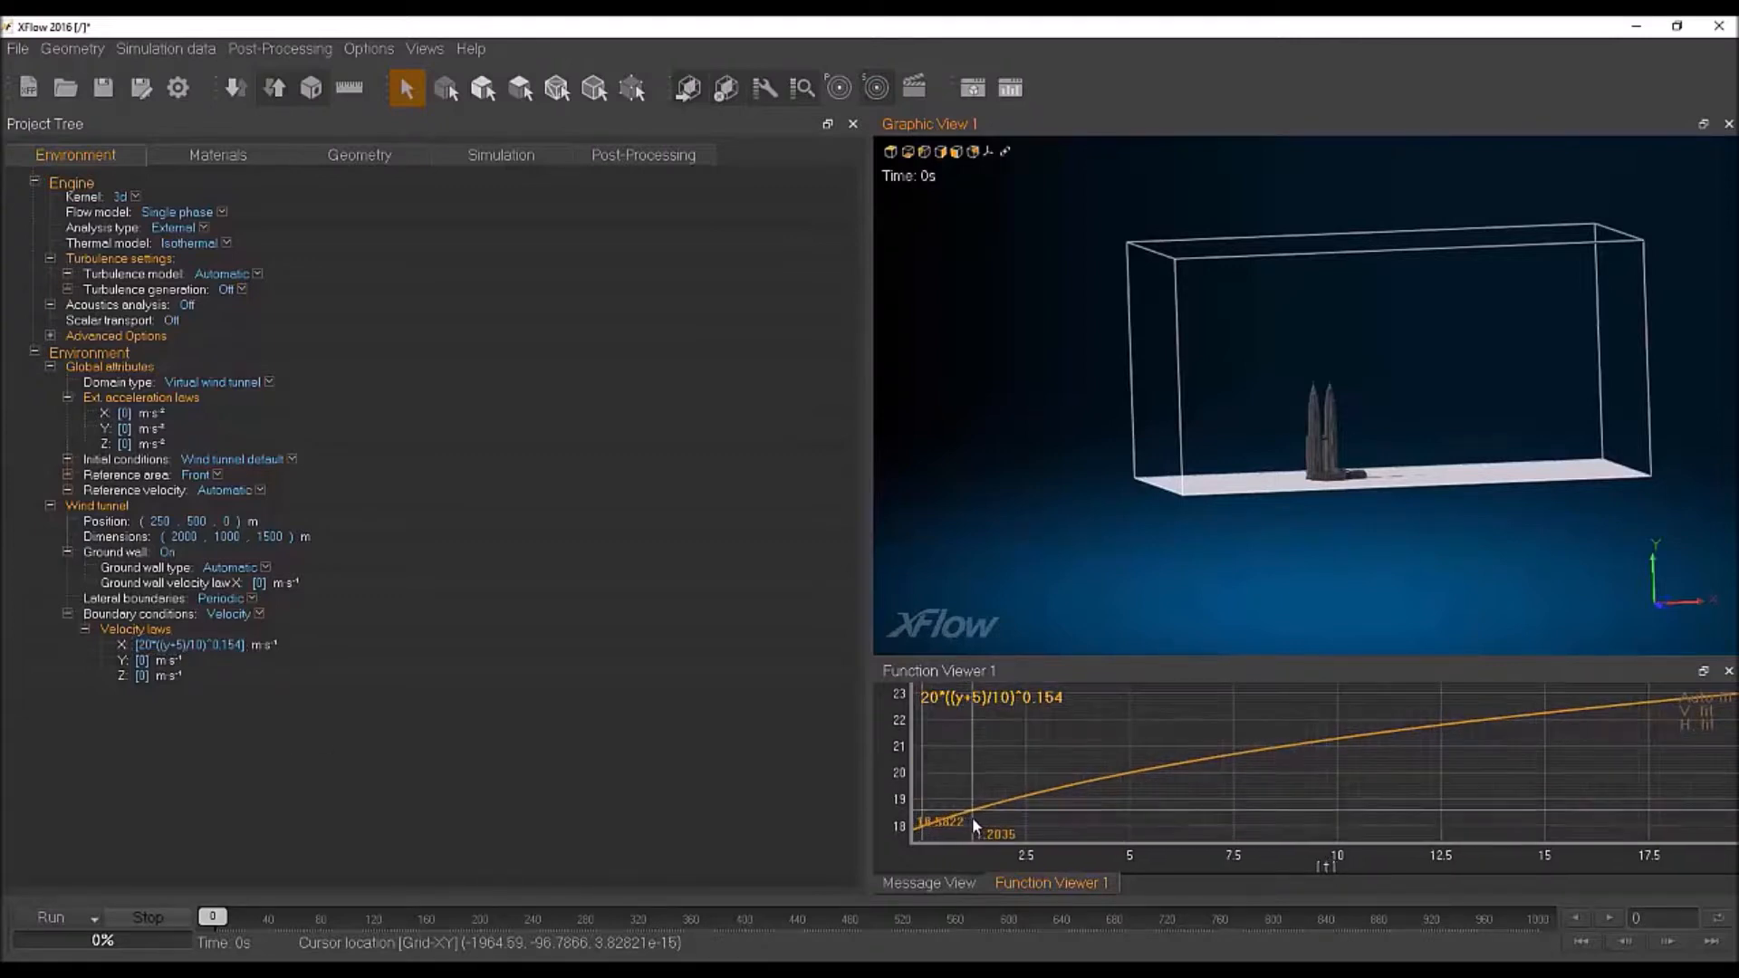
drag(921, 831, 925, 815)
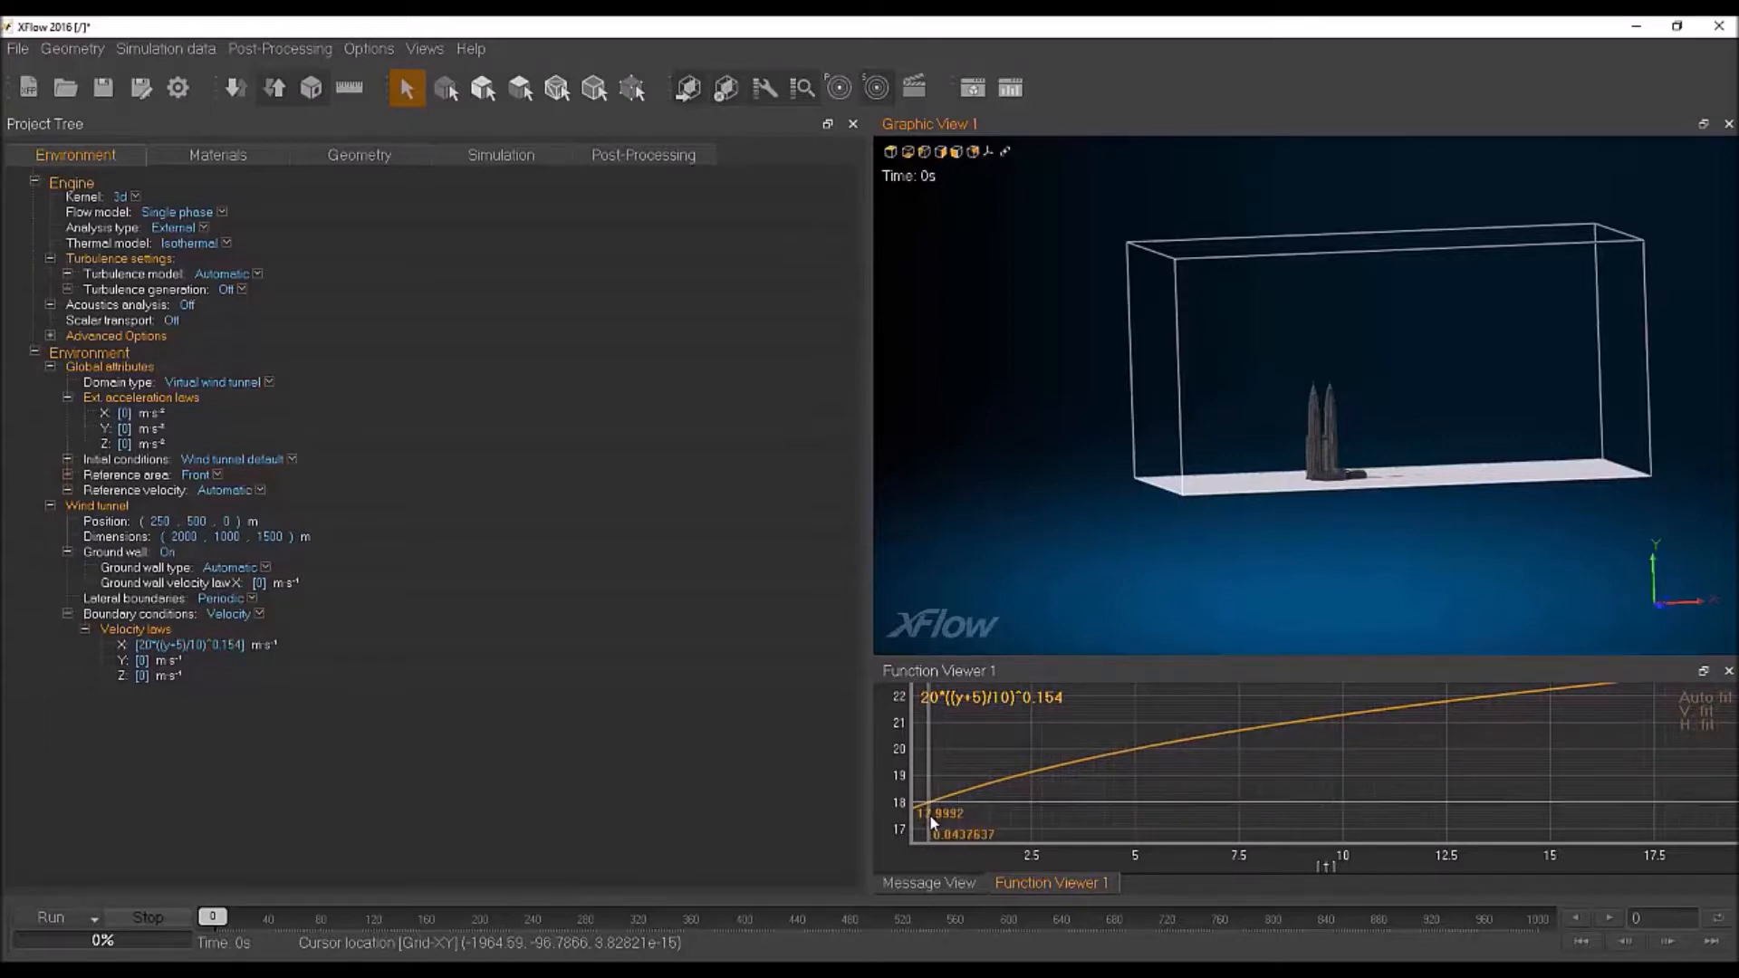
drag(1074, 790, 1040, 801)
drag(1137, 748, 1674, 727)
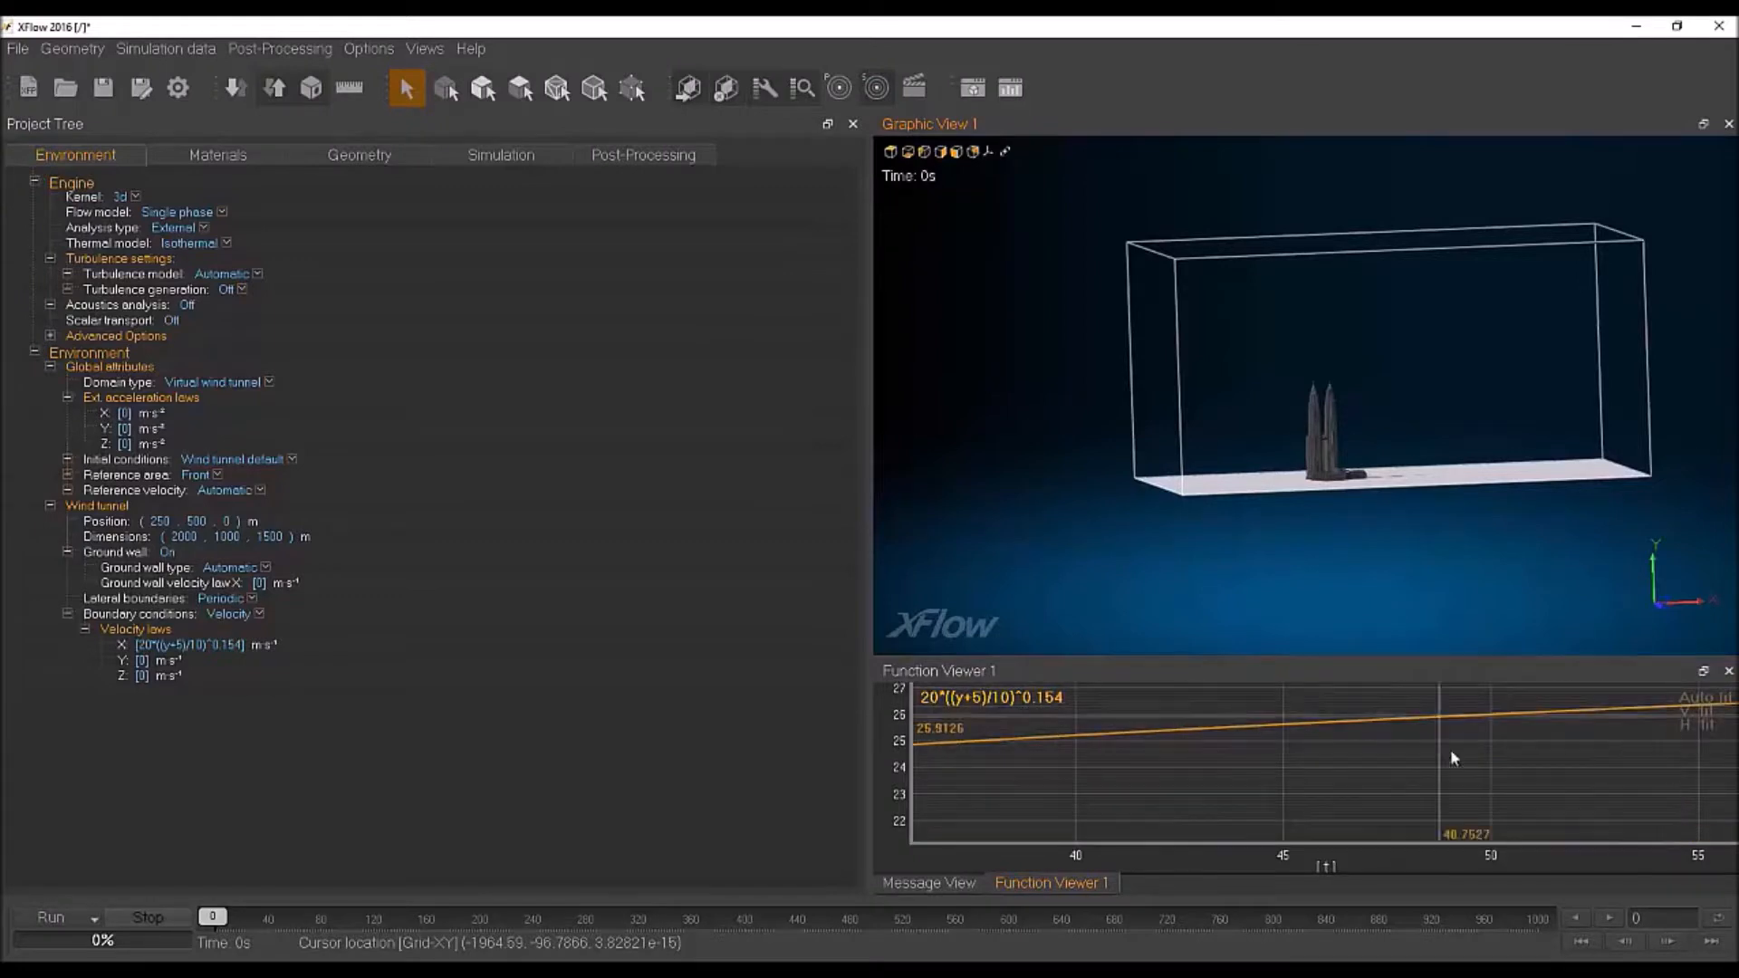
click(1682, 697)
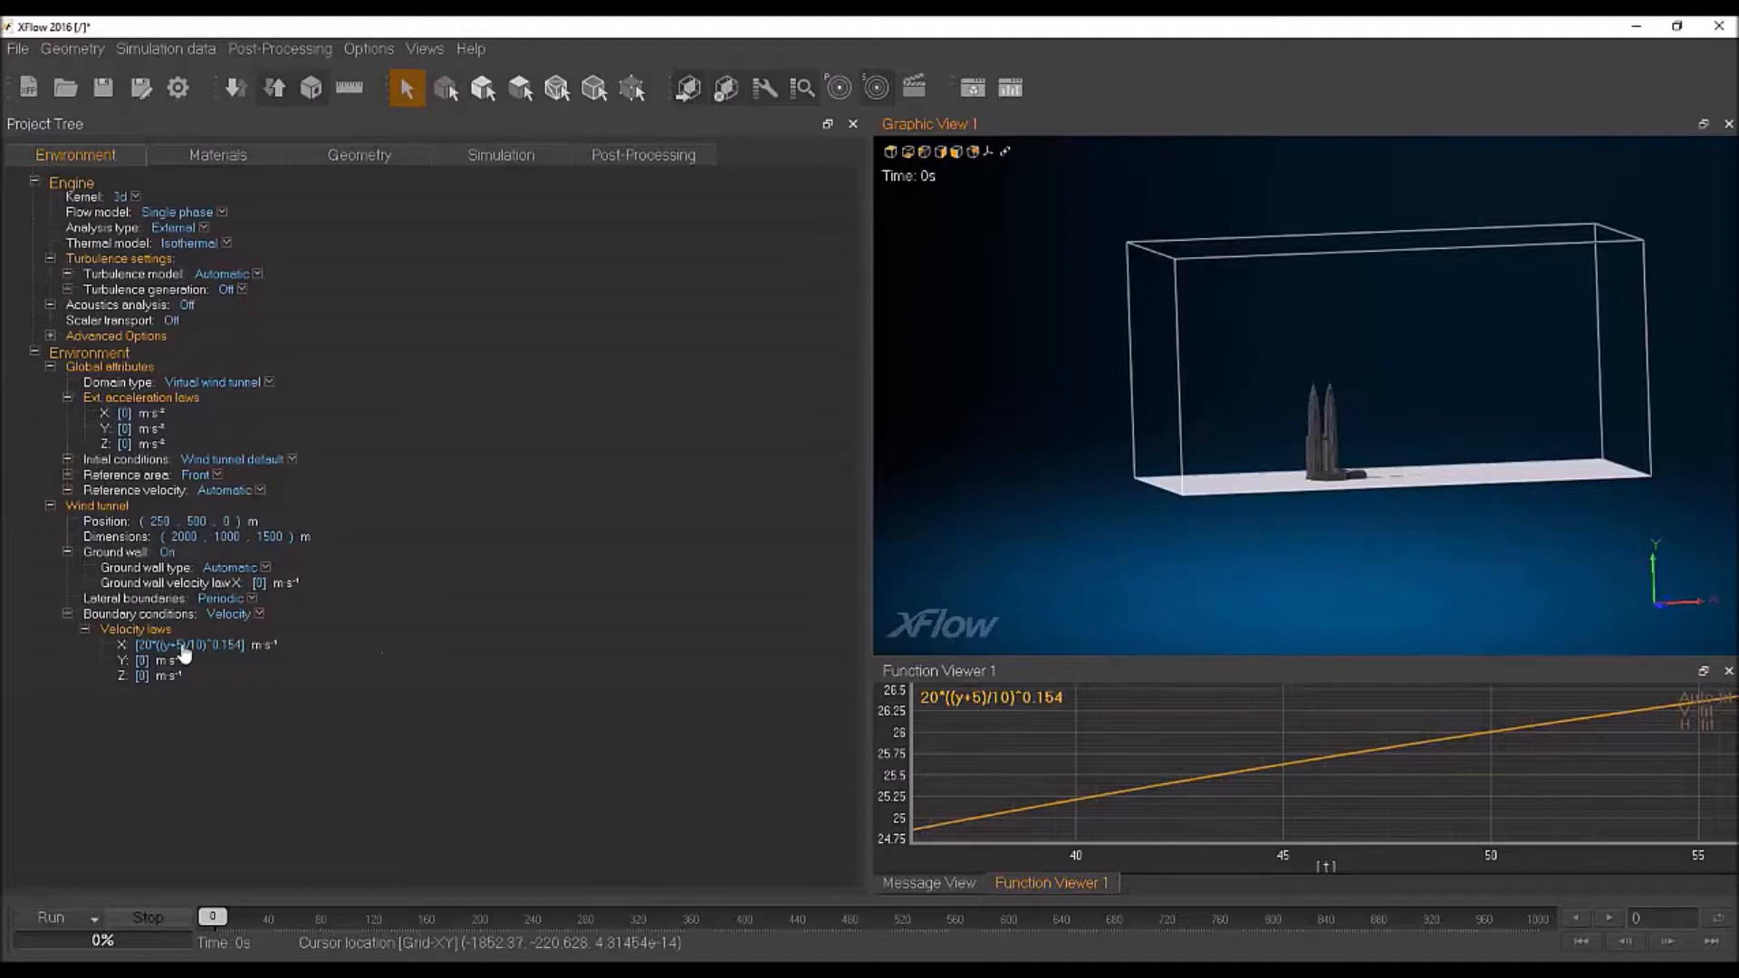
Step: Set the turbulence generation in the turbulence settings to Custom
click(1315, 439)
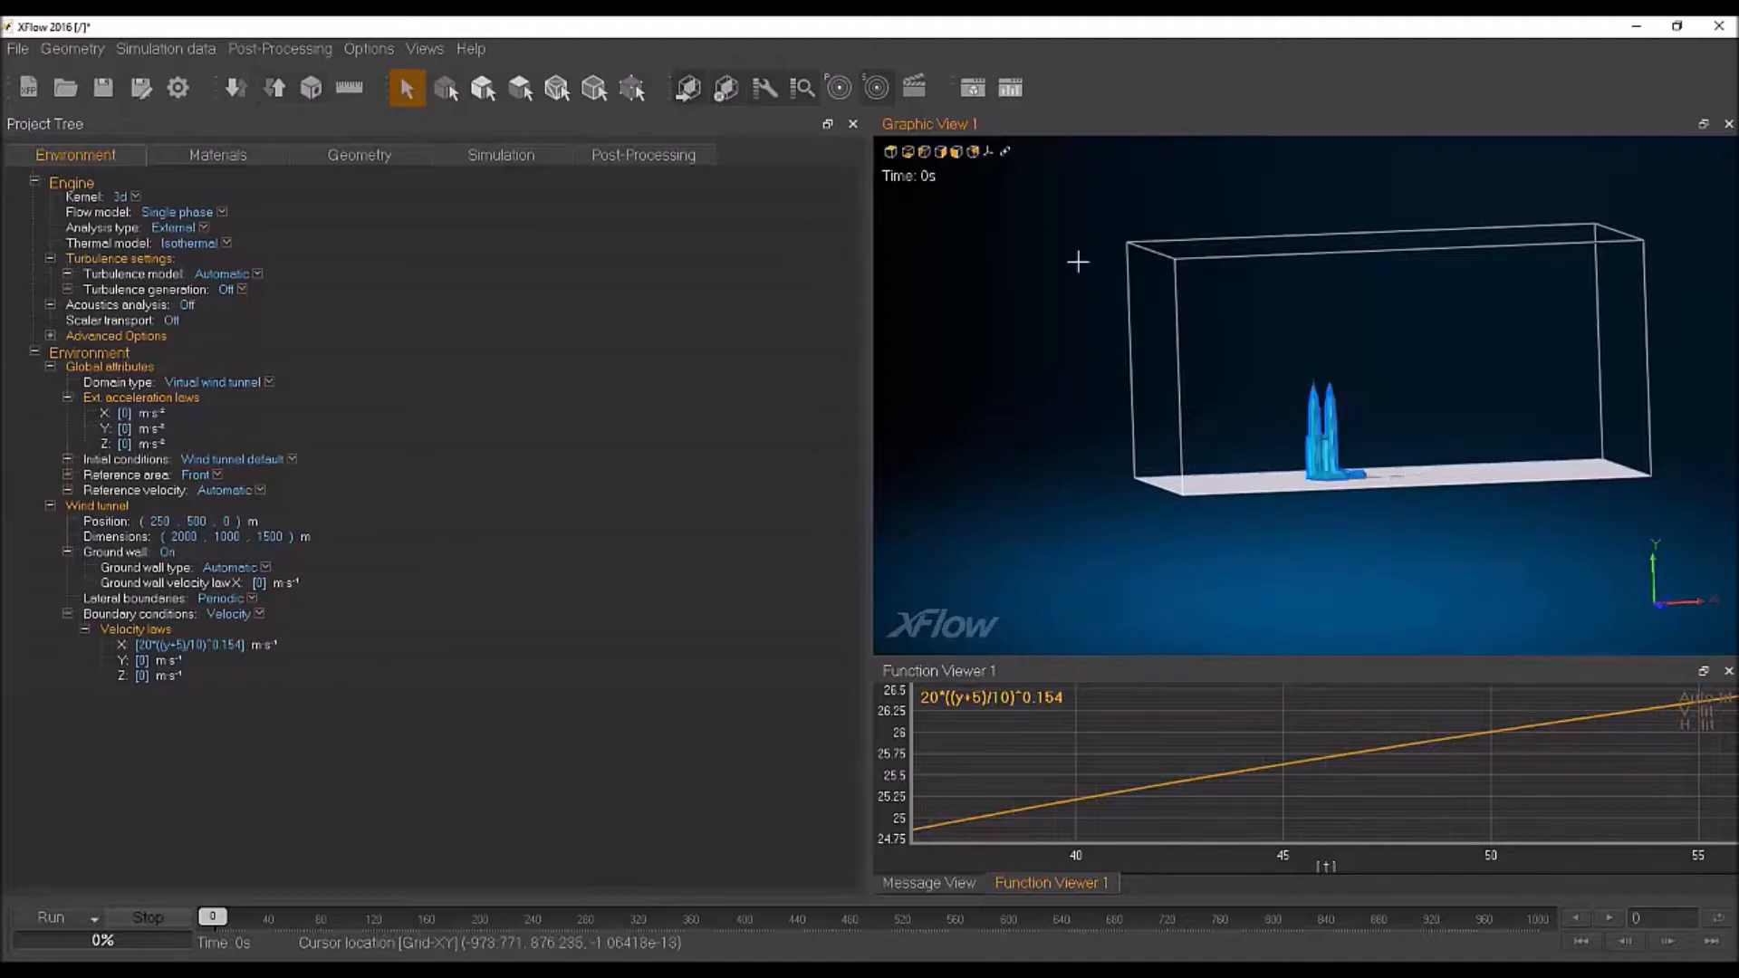
click(941, 152)
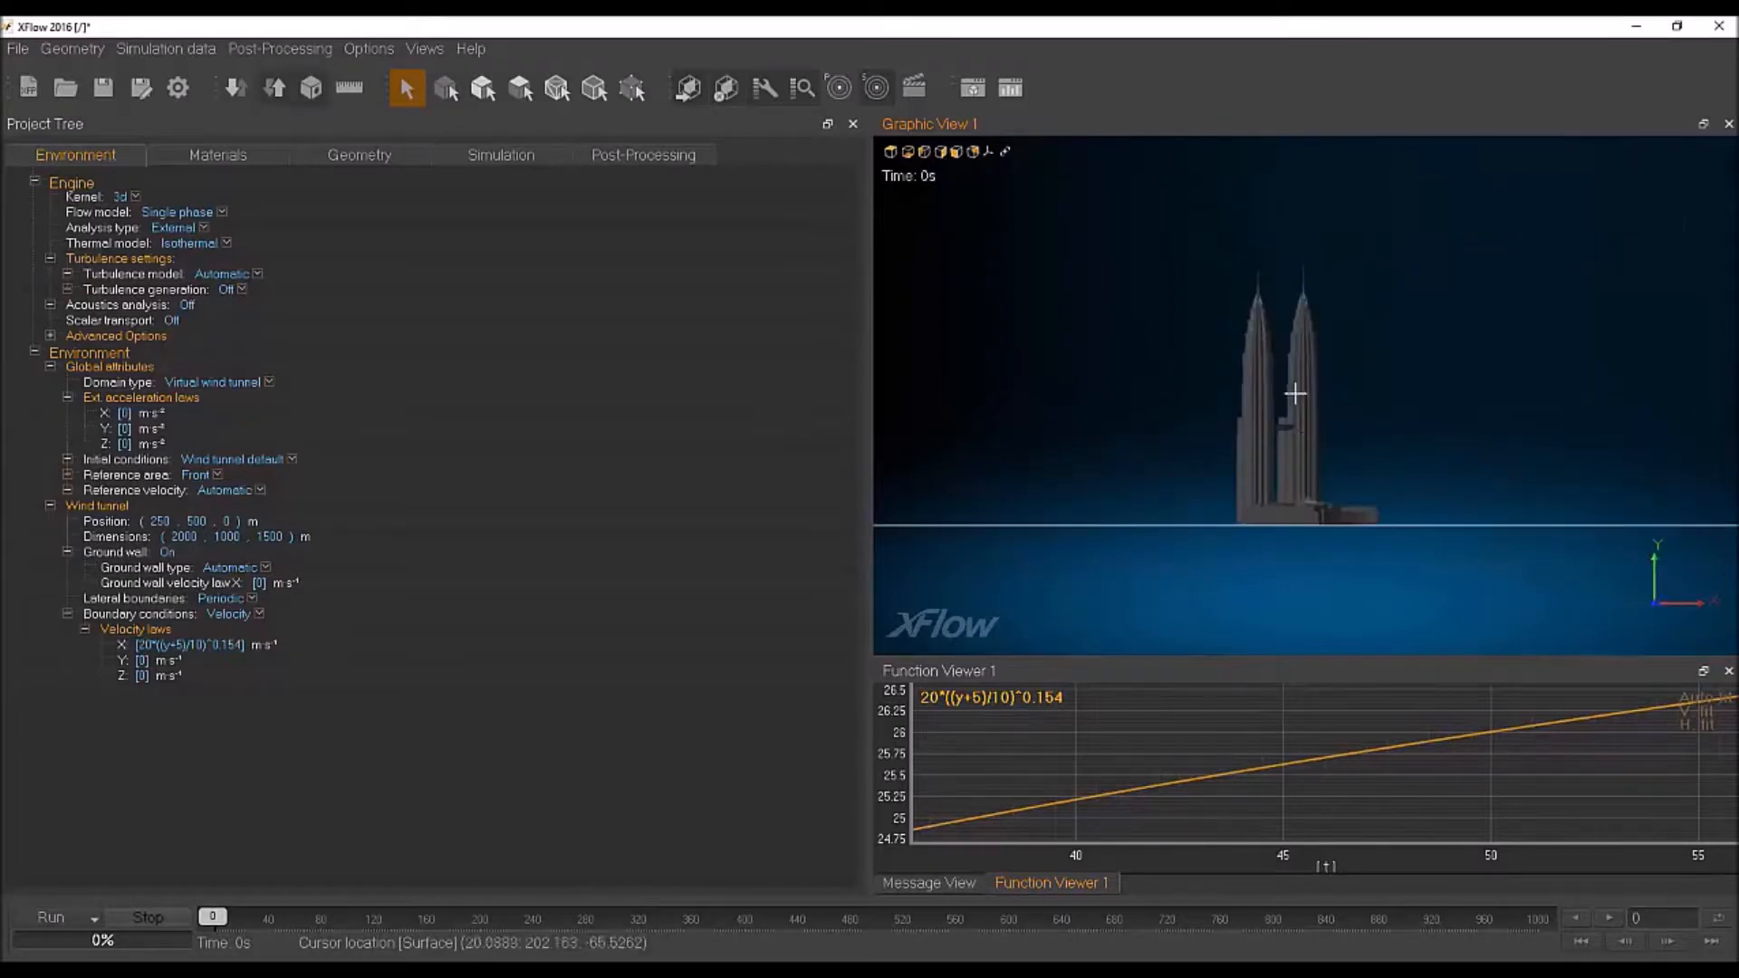
scroll(1363, 559, down, 3)
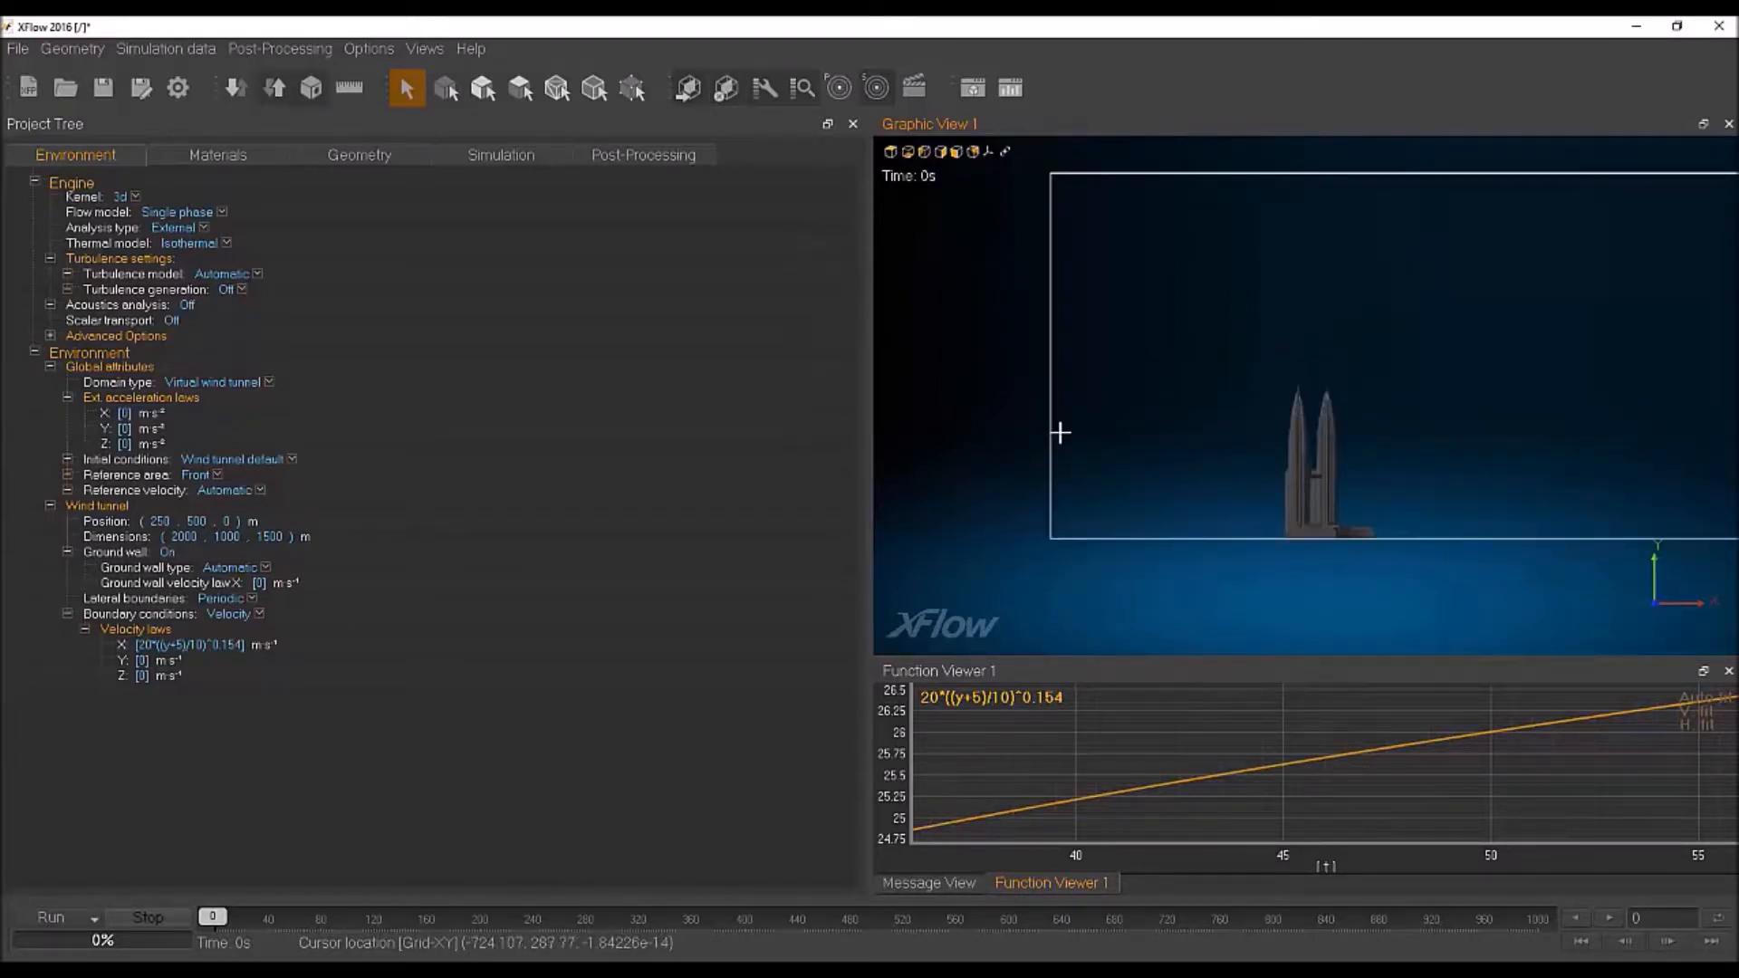
scroll(1346, 528, up, 1)
scroll(1347, 528, up, 1)
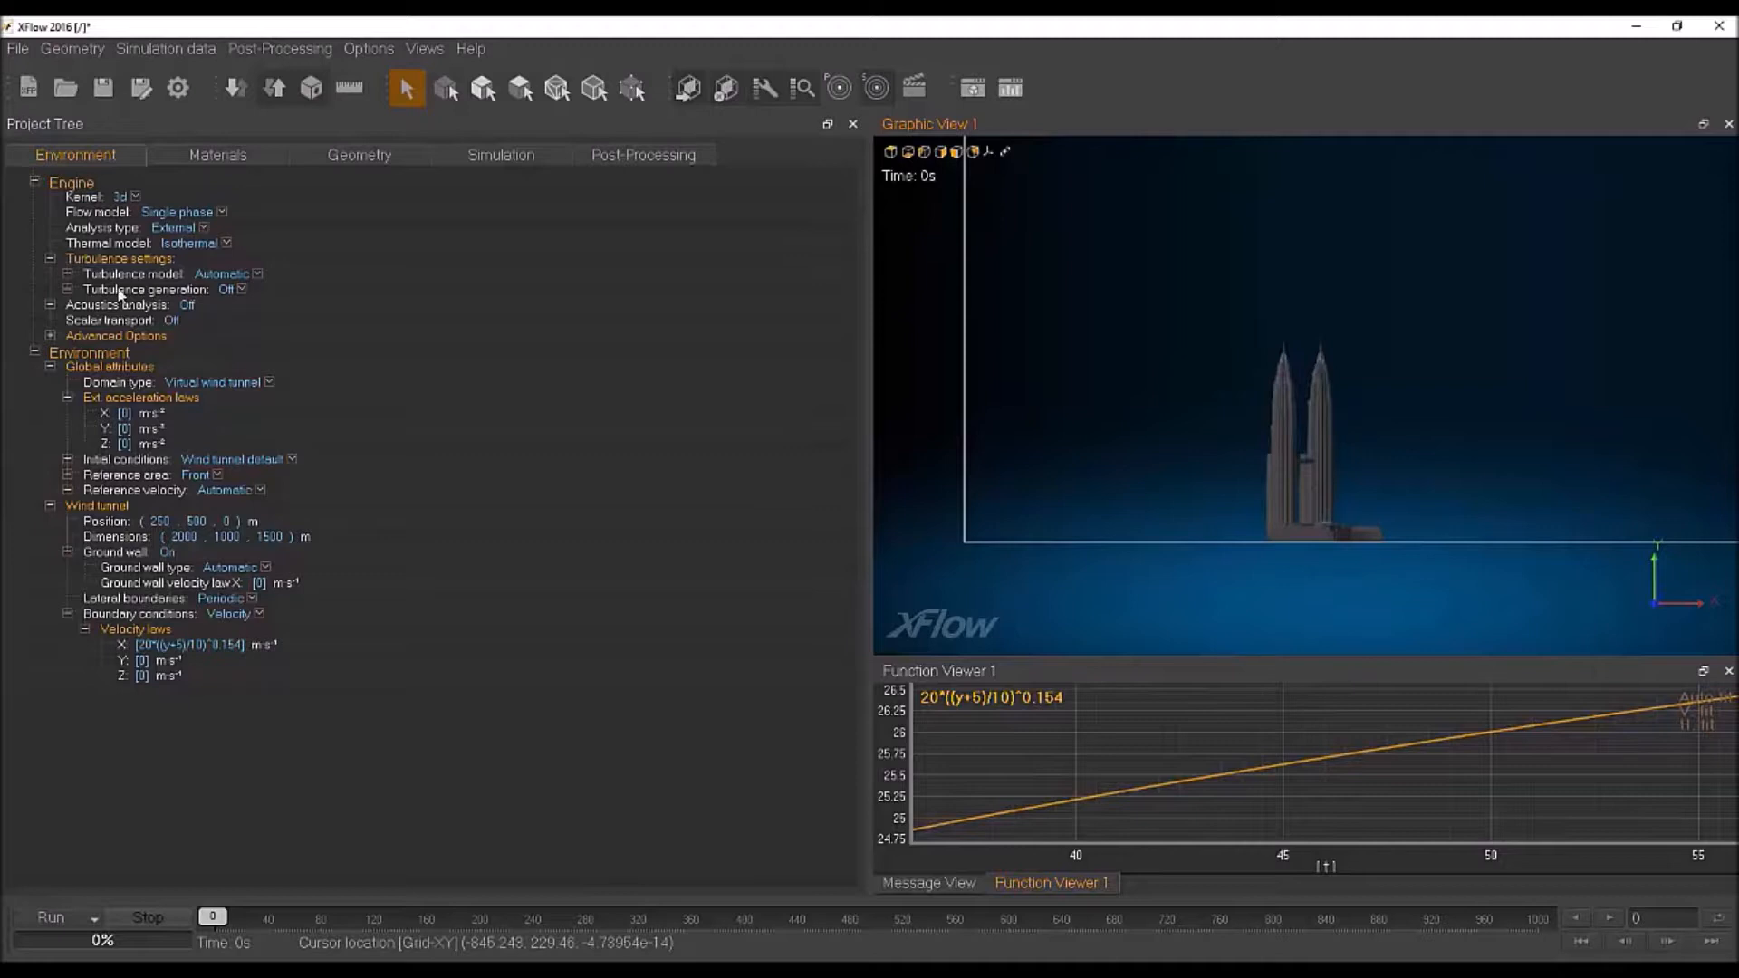
click(241, 290)
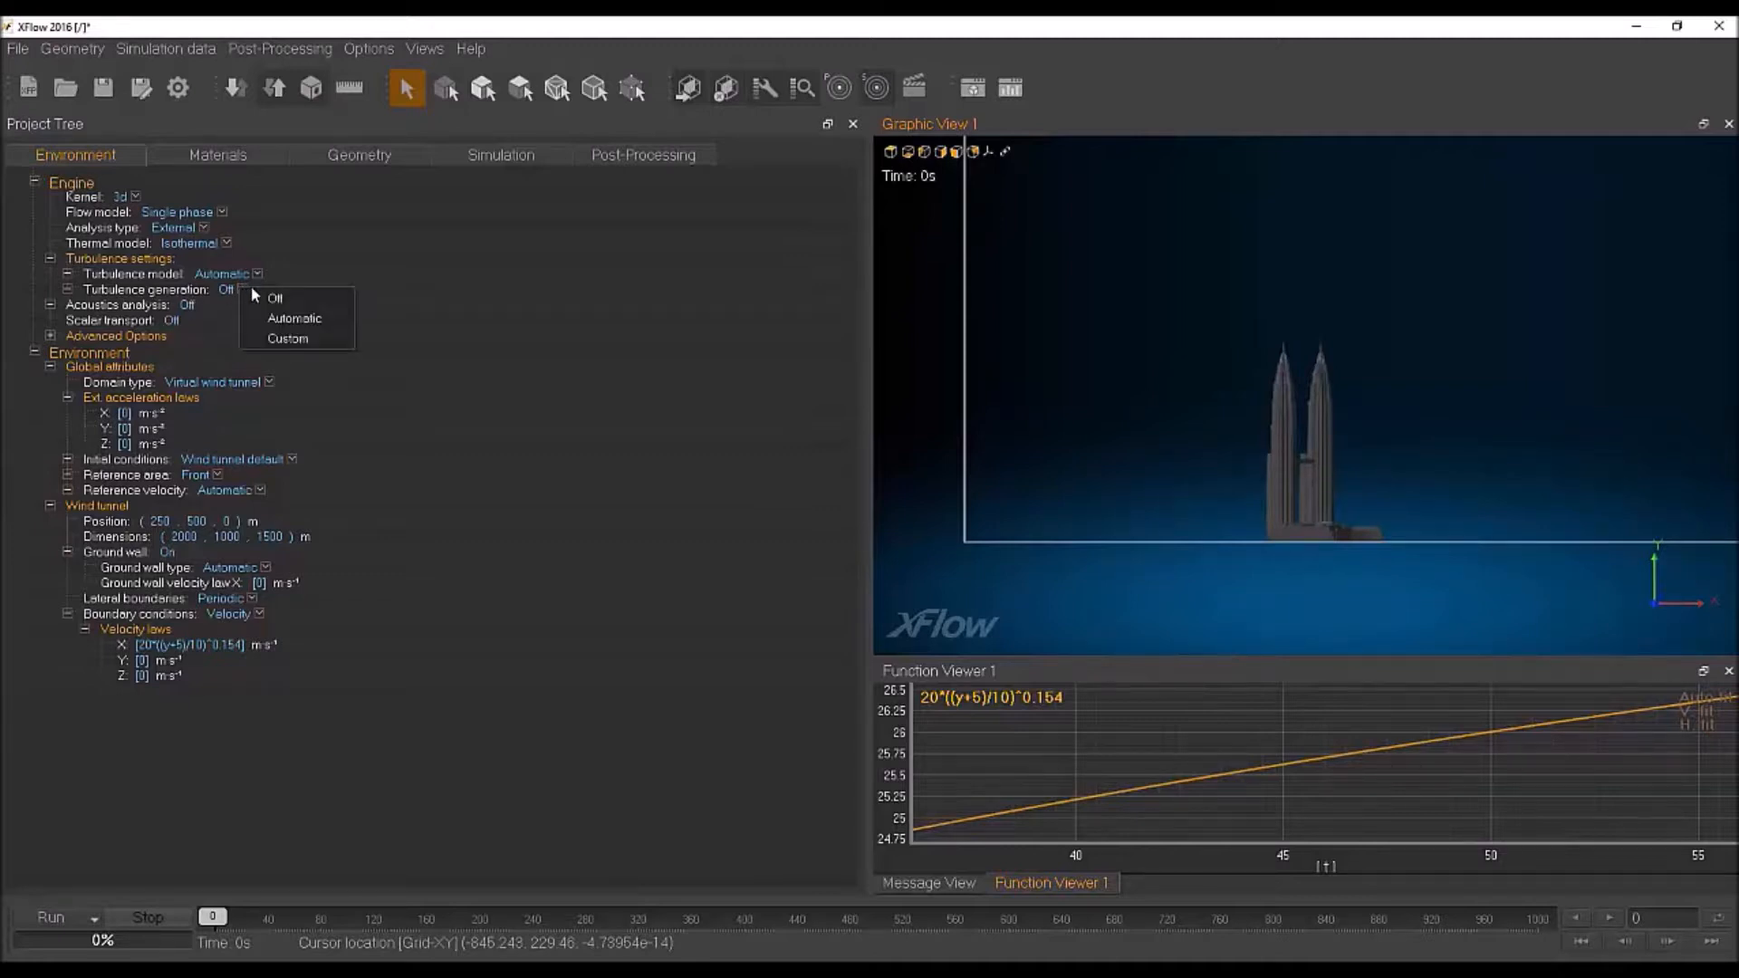
click(297, 339)
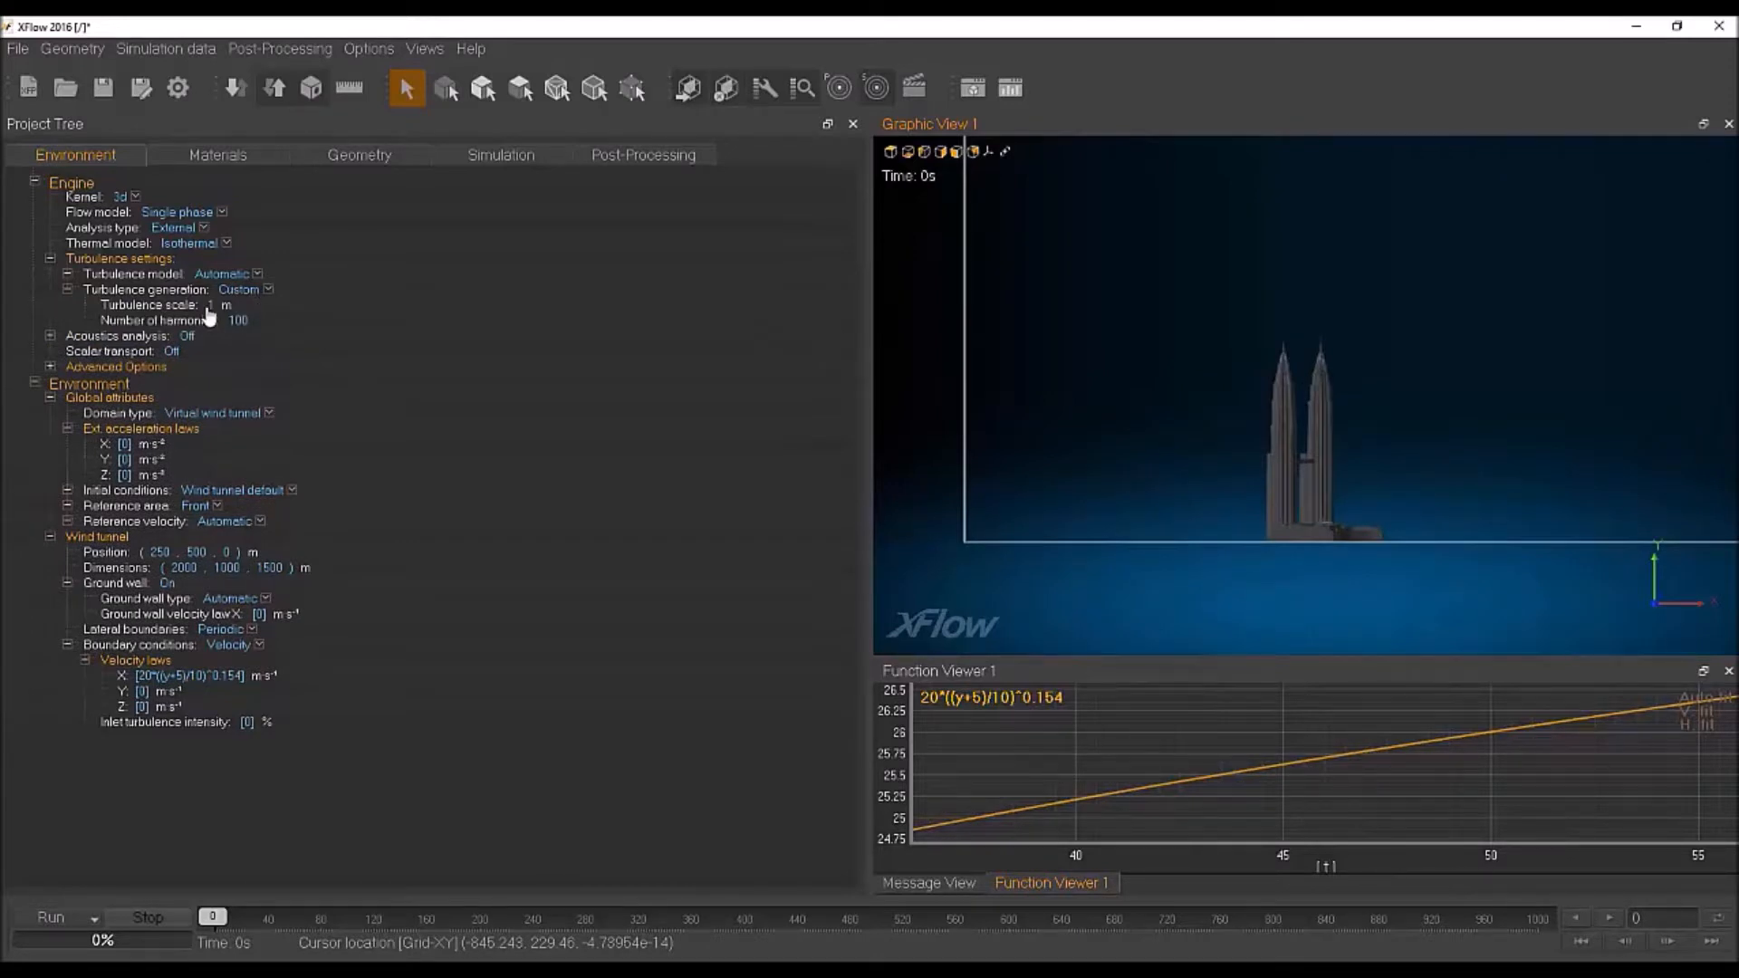
Step: Set the turbulence scale to 60 m and the number of harmonics to 2500
double_click(211, 305)
text(60)
key(Return)
click(238, 321)
text(2500)
key(Return)
Step: Copy the X velocity law expression into the inlet turbulence intensity
scroll(1304, 481, up, 3)
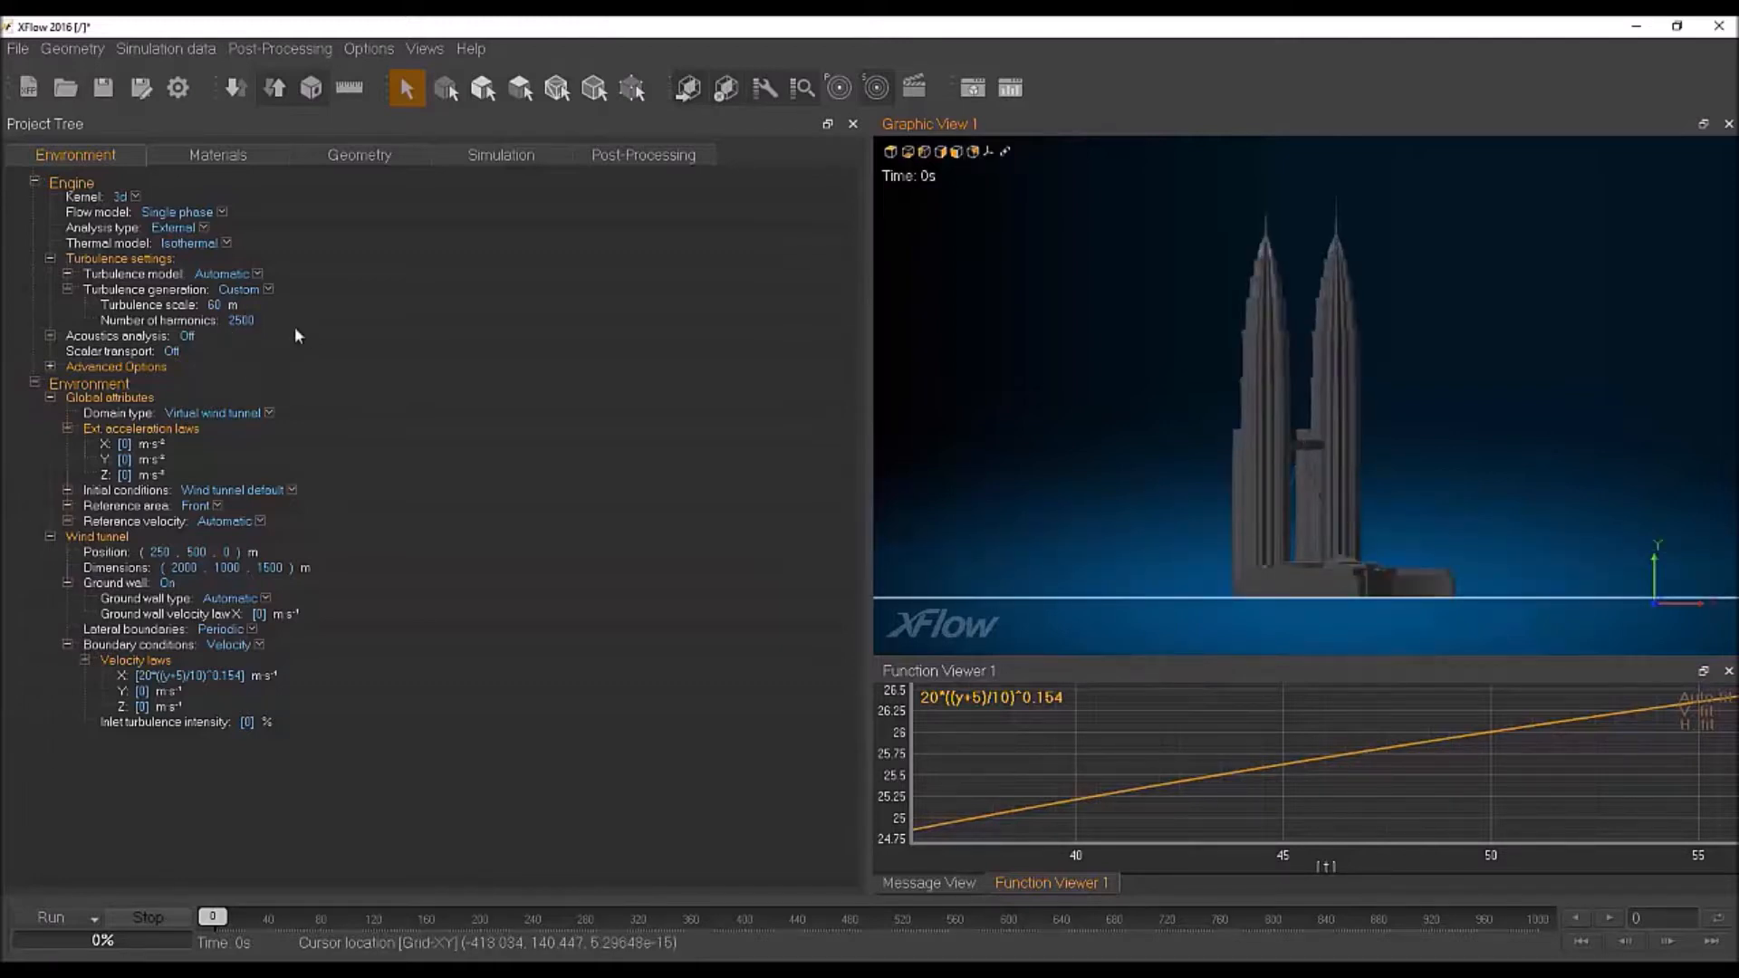
scroll(1315, 466, down, 1)
scroll(1317, 467, down, 5)
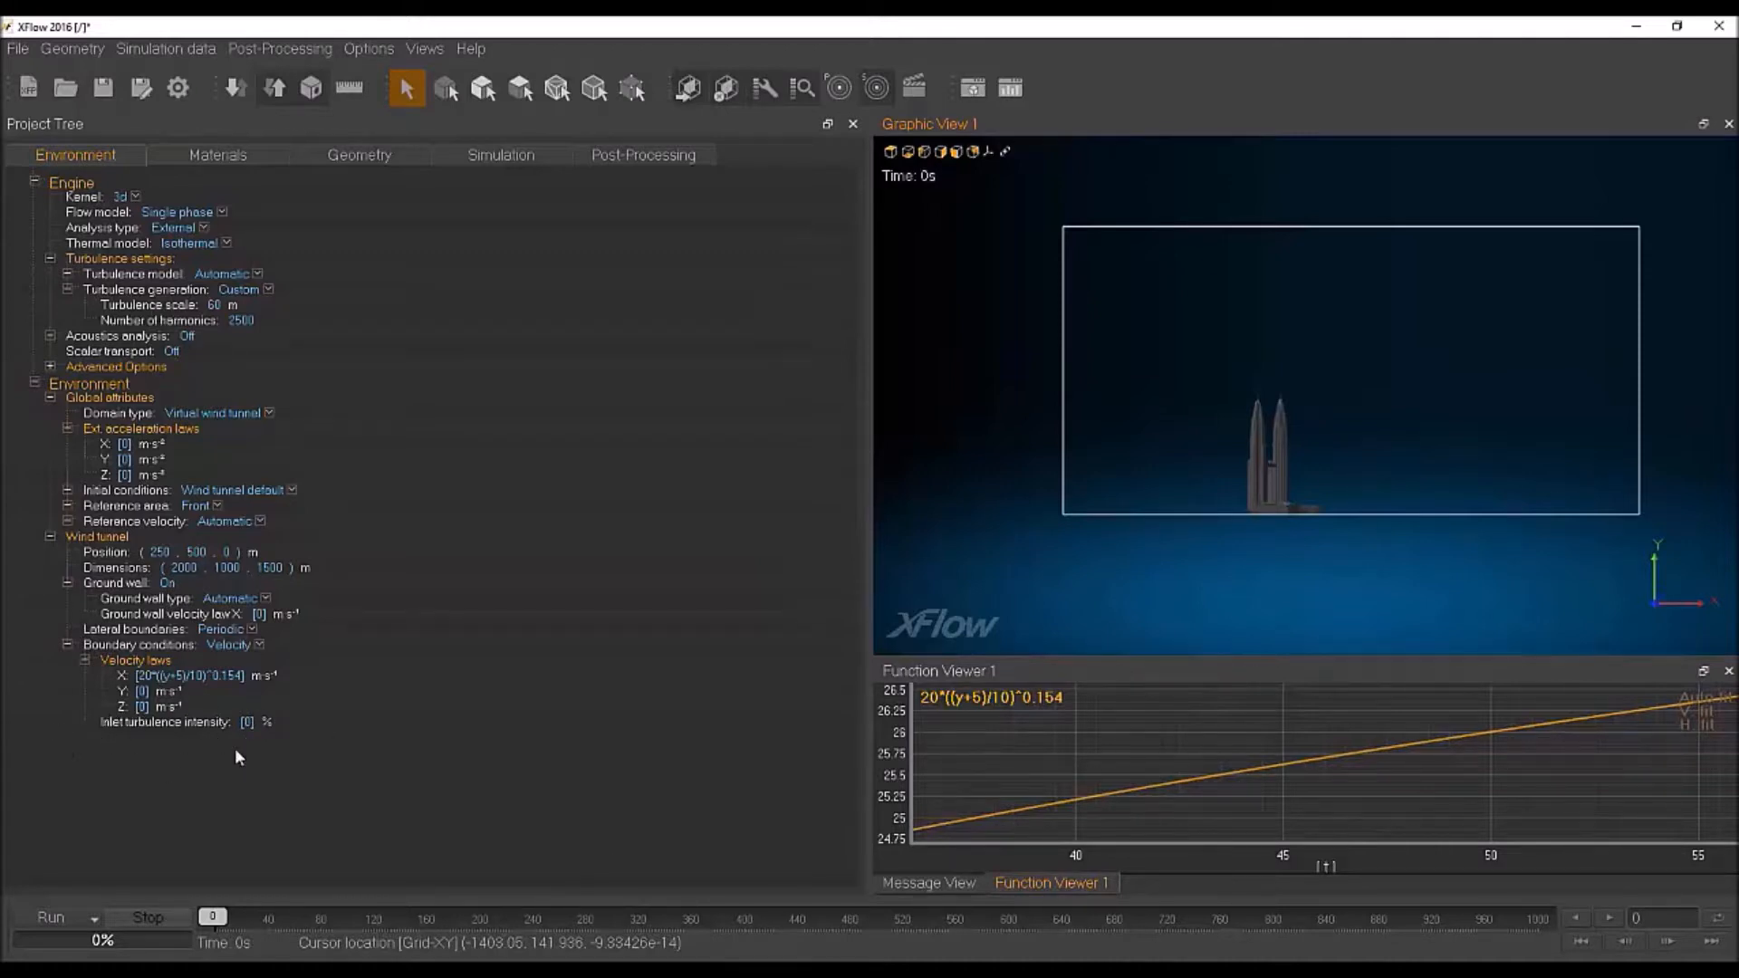
double_click(199, 679)
double_click(247, 722)
key(ctrl+v)
Step: Rework the inlet turbulence intensity expression into 20*(10/(y+5))^0.167
double_click(271, 722)
click(470, 845)
text(10/)
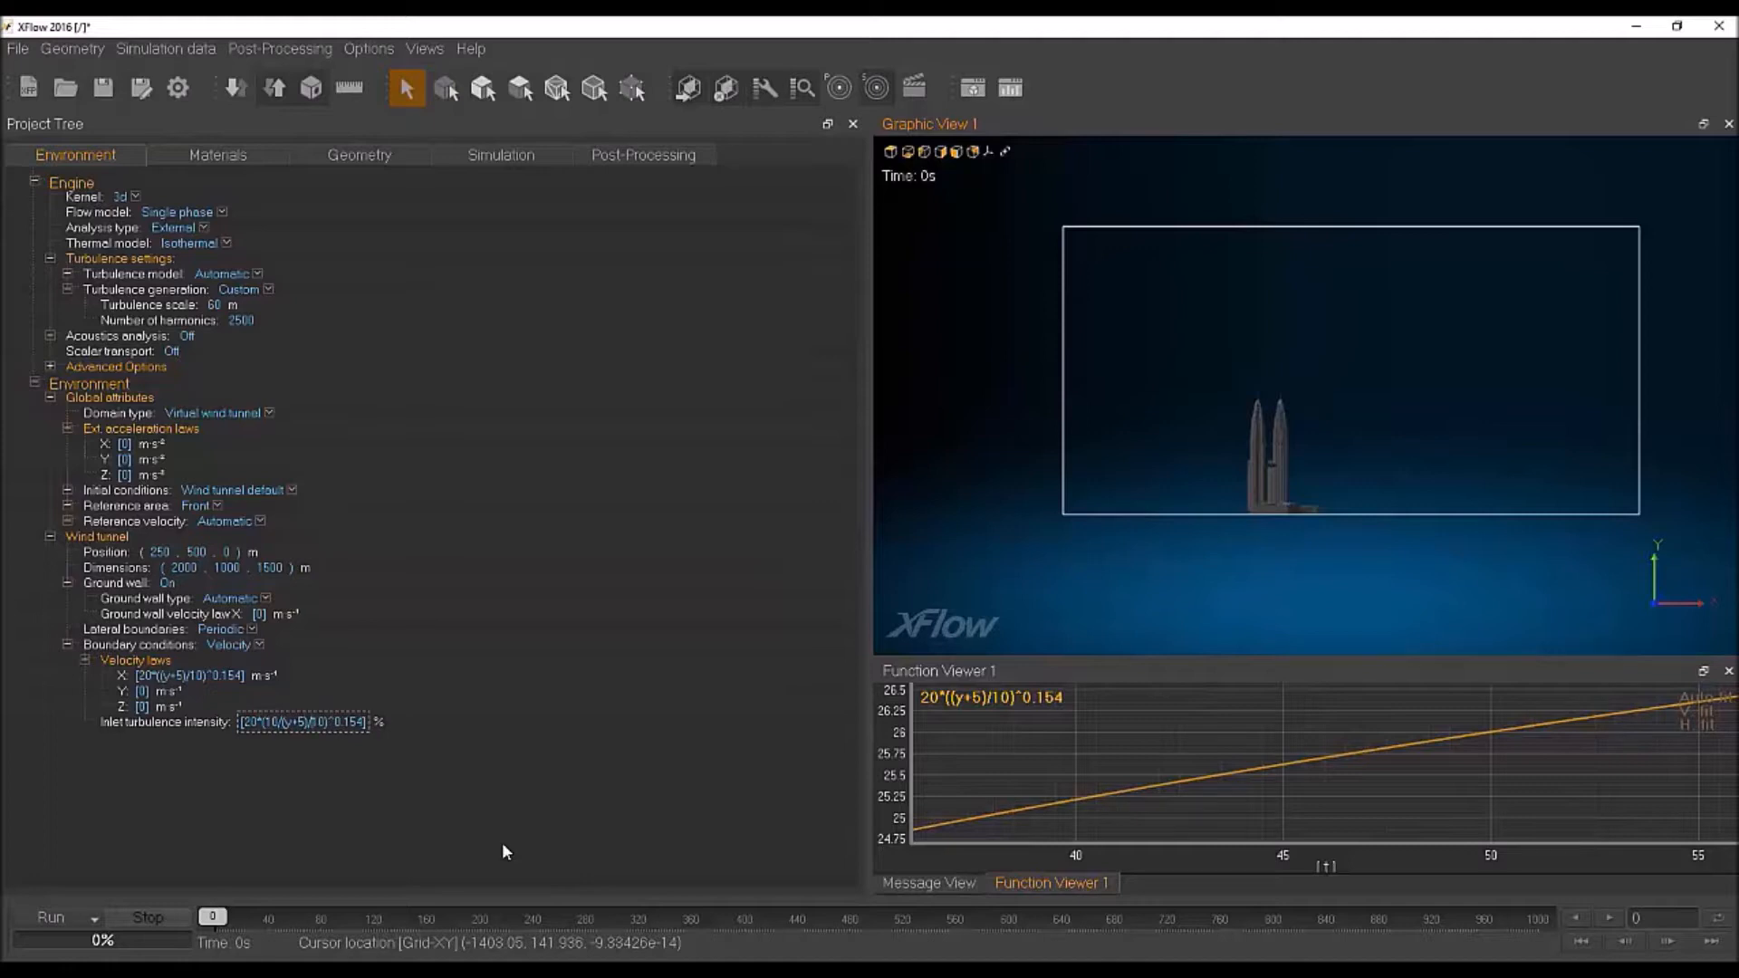
key(BackSpace)
key(BackSpace)
key(BackSpace)
key(BackSpace)
key(BackSpace)
text(67)
key(Return)
Step: Add a second function viewer docked above the first and plot the inlet turbulence intensity law in it
click(1010, 88)
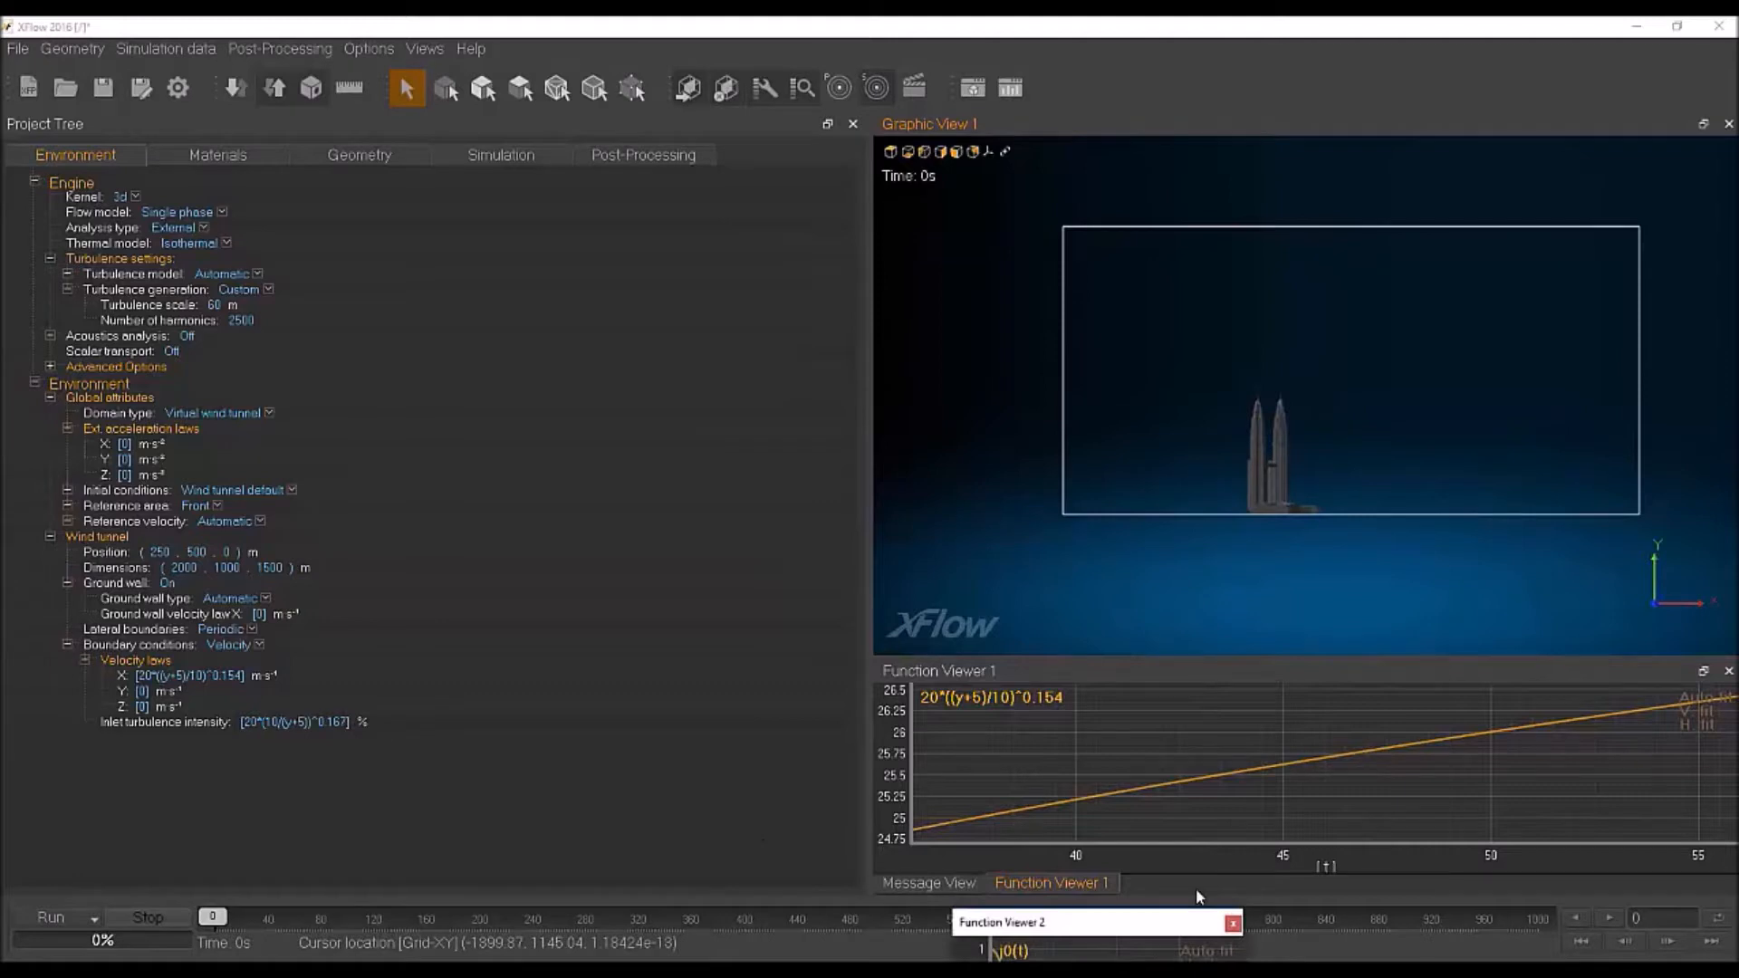
drag(1177, 922, 1337, 712)
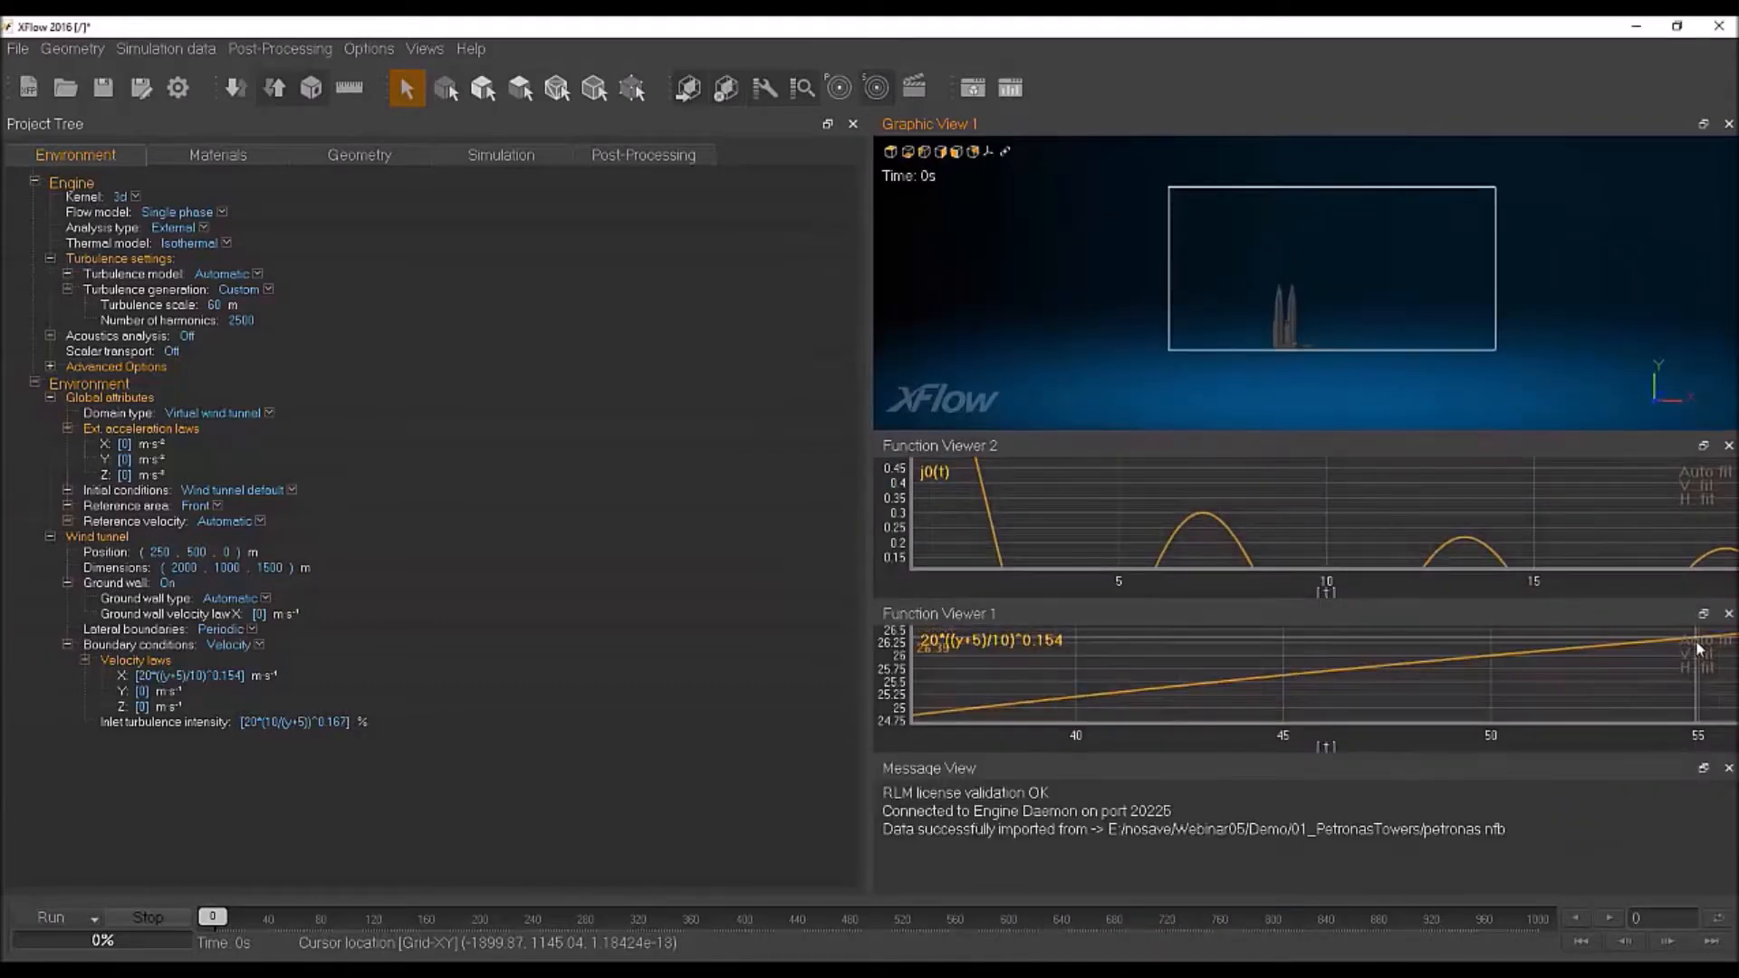
click(299, 722)
right_click(344, 720)
click(417, 756)
click(1703, 472)
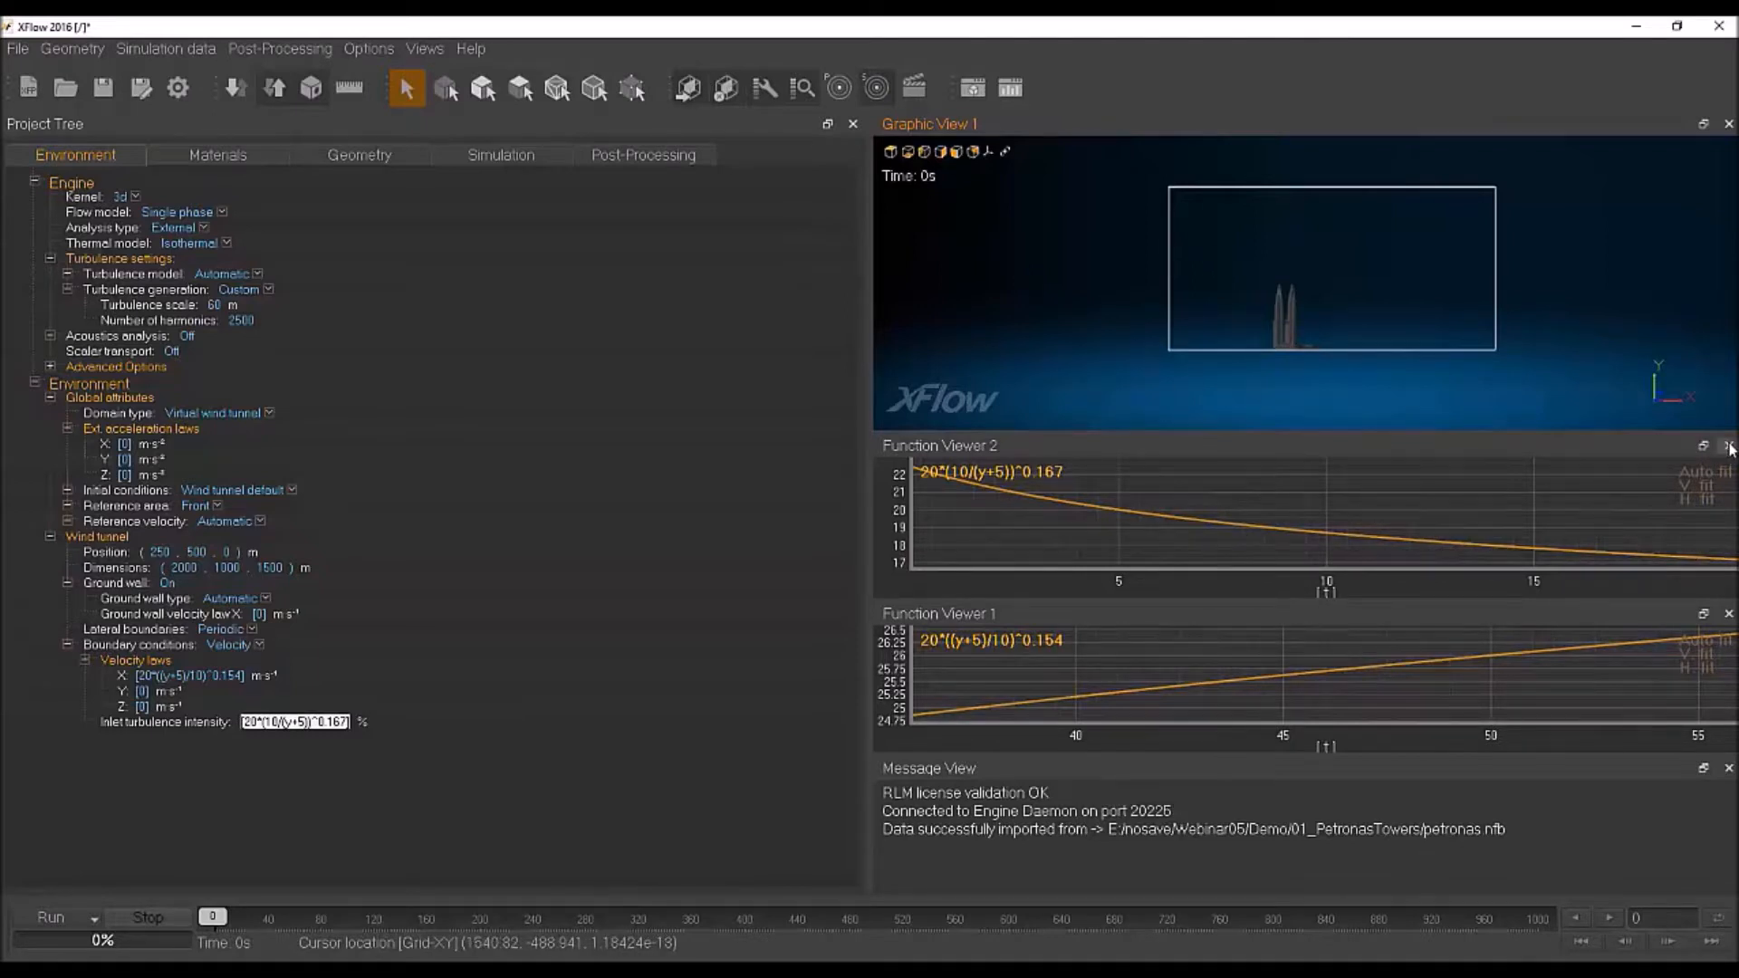
click(305, 722)
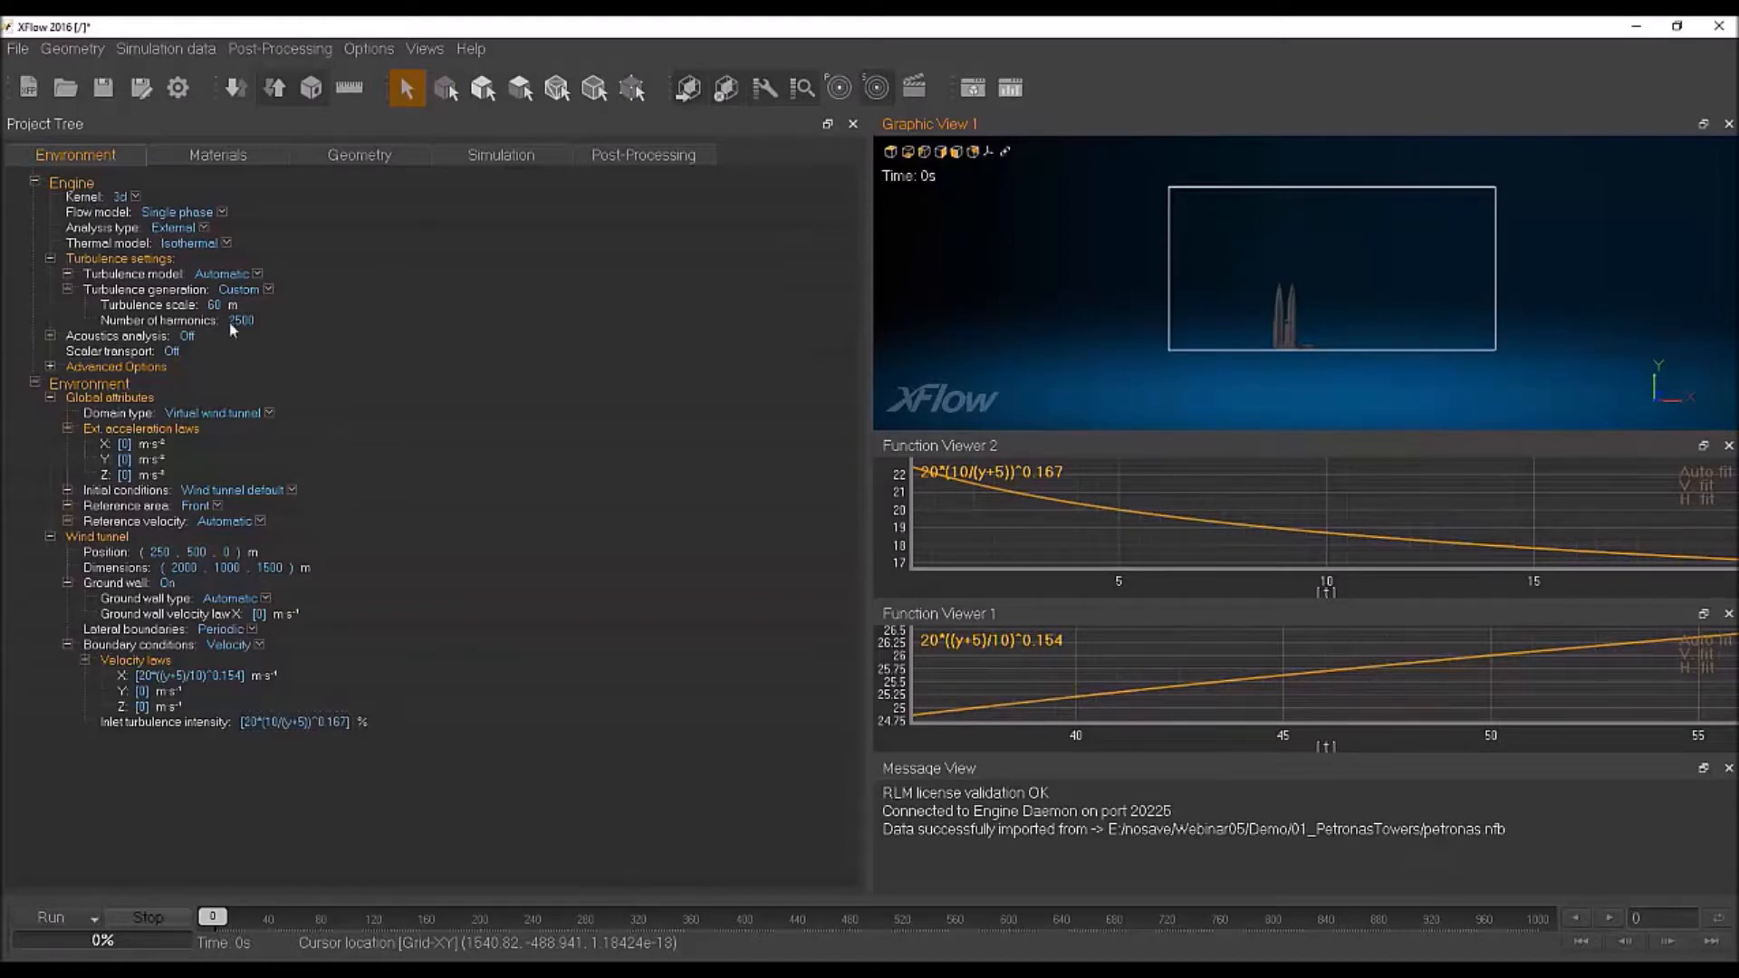
Step: Set the Y component of the external acceleration laws to -9.81
click(125, 460)
text(-9.81)
key(Return)
Step: Close the second function viewer and dock Function Viewer 1 together with the Message View
click(1728, 446)
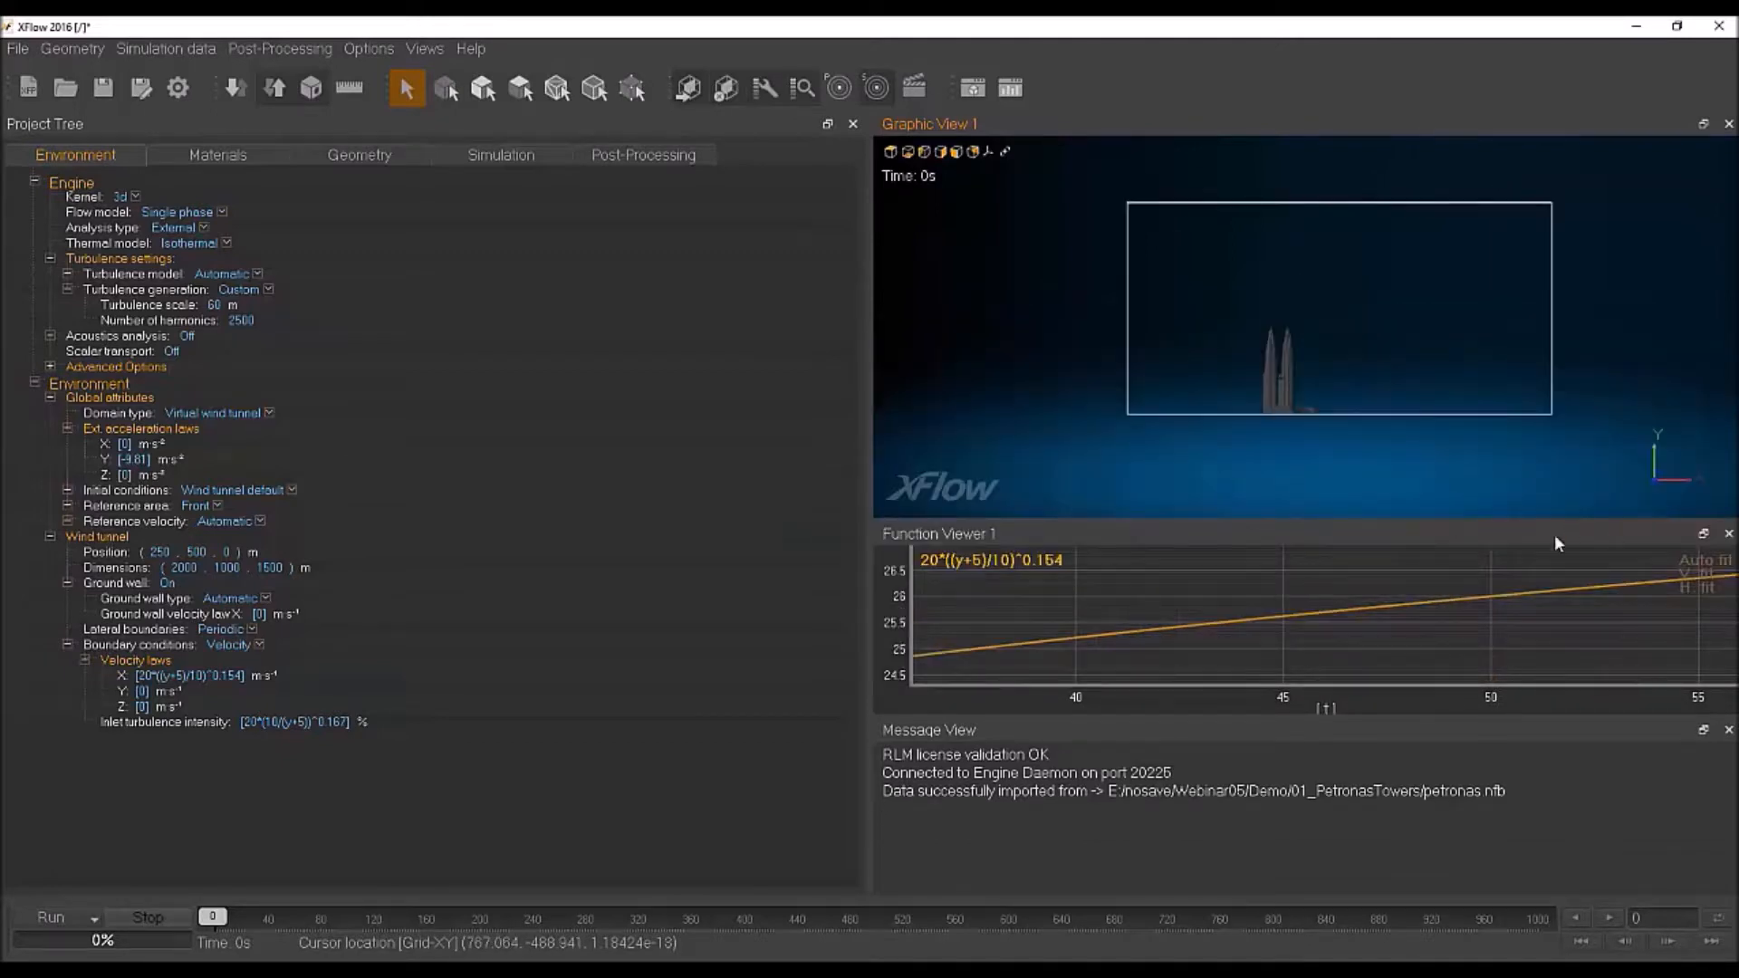
drag(1554, 541, 1485, 732)
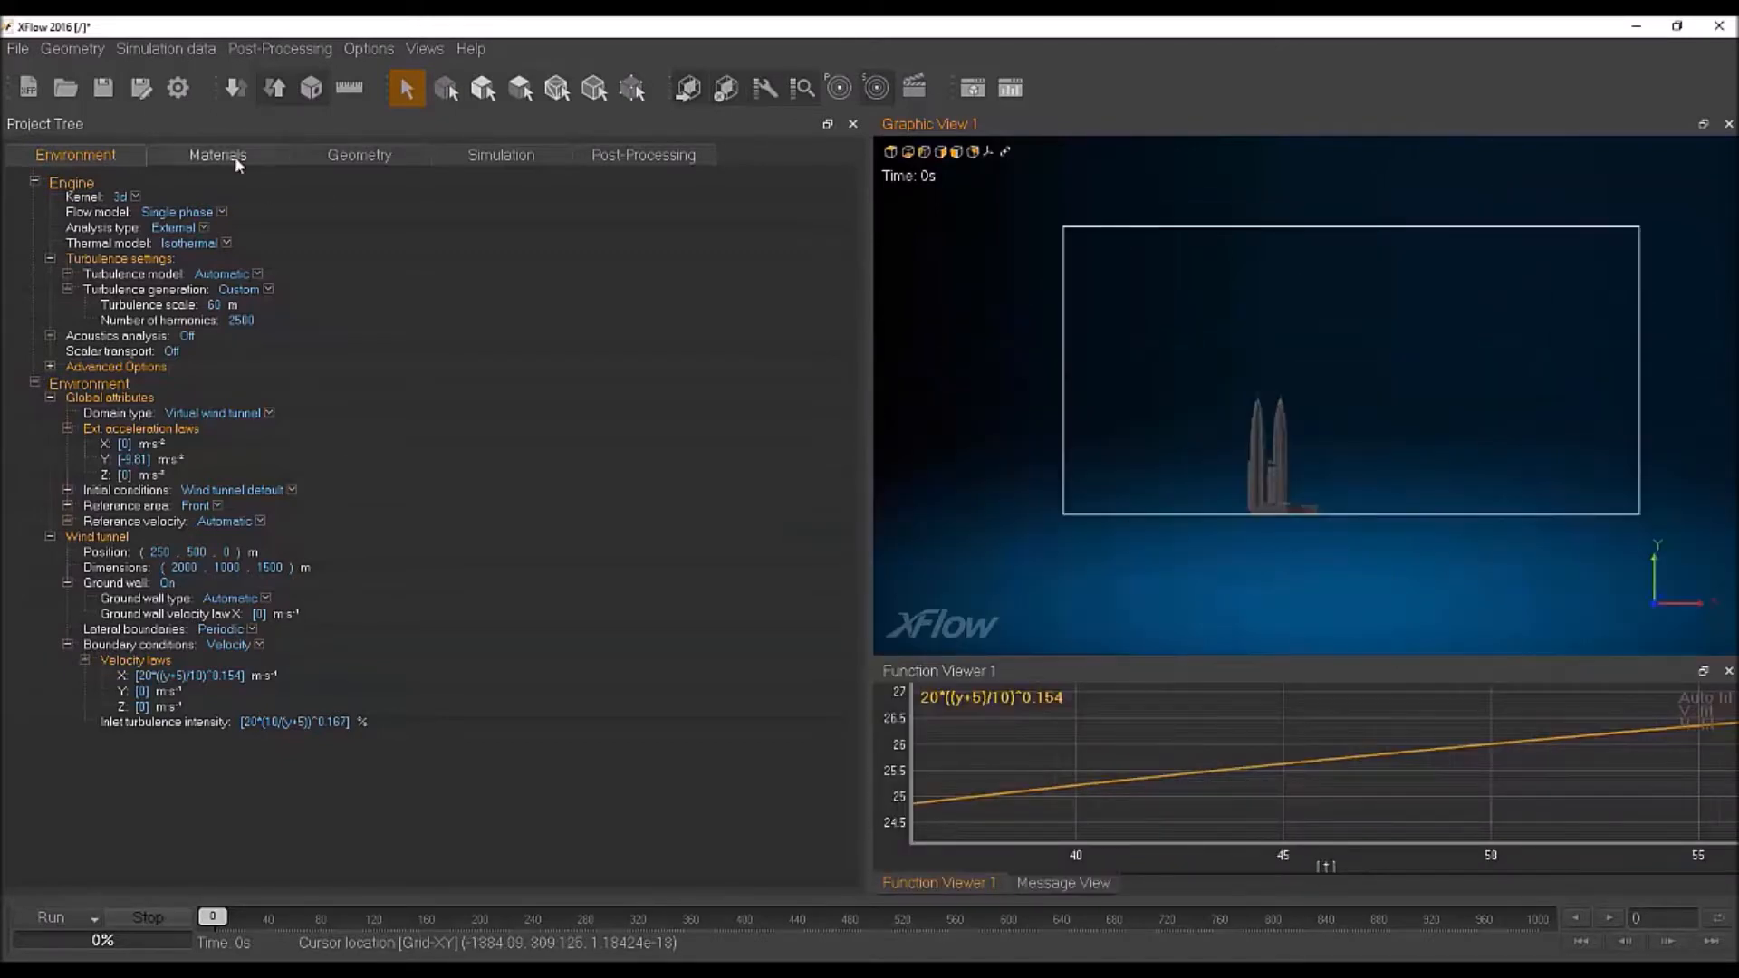
Step: Set the simulation time to 30 s
click(480, 155)
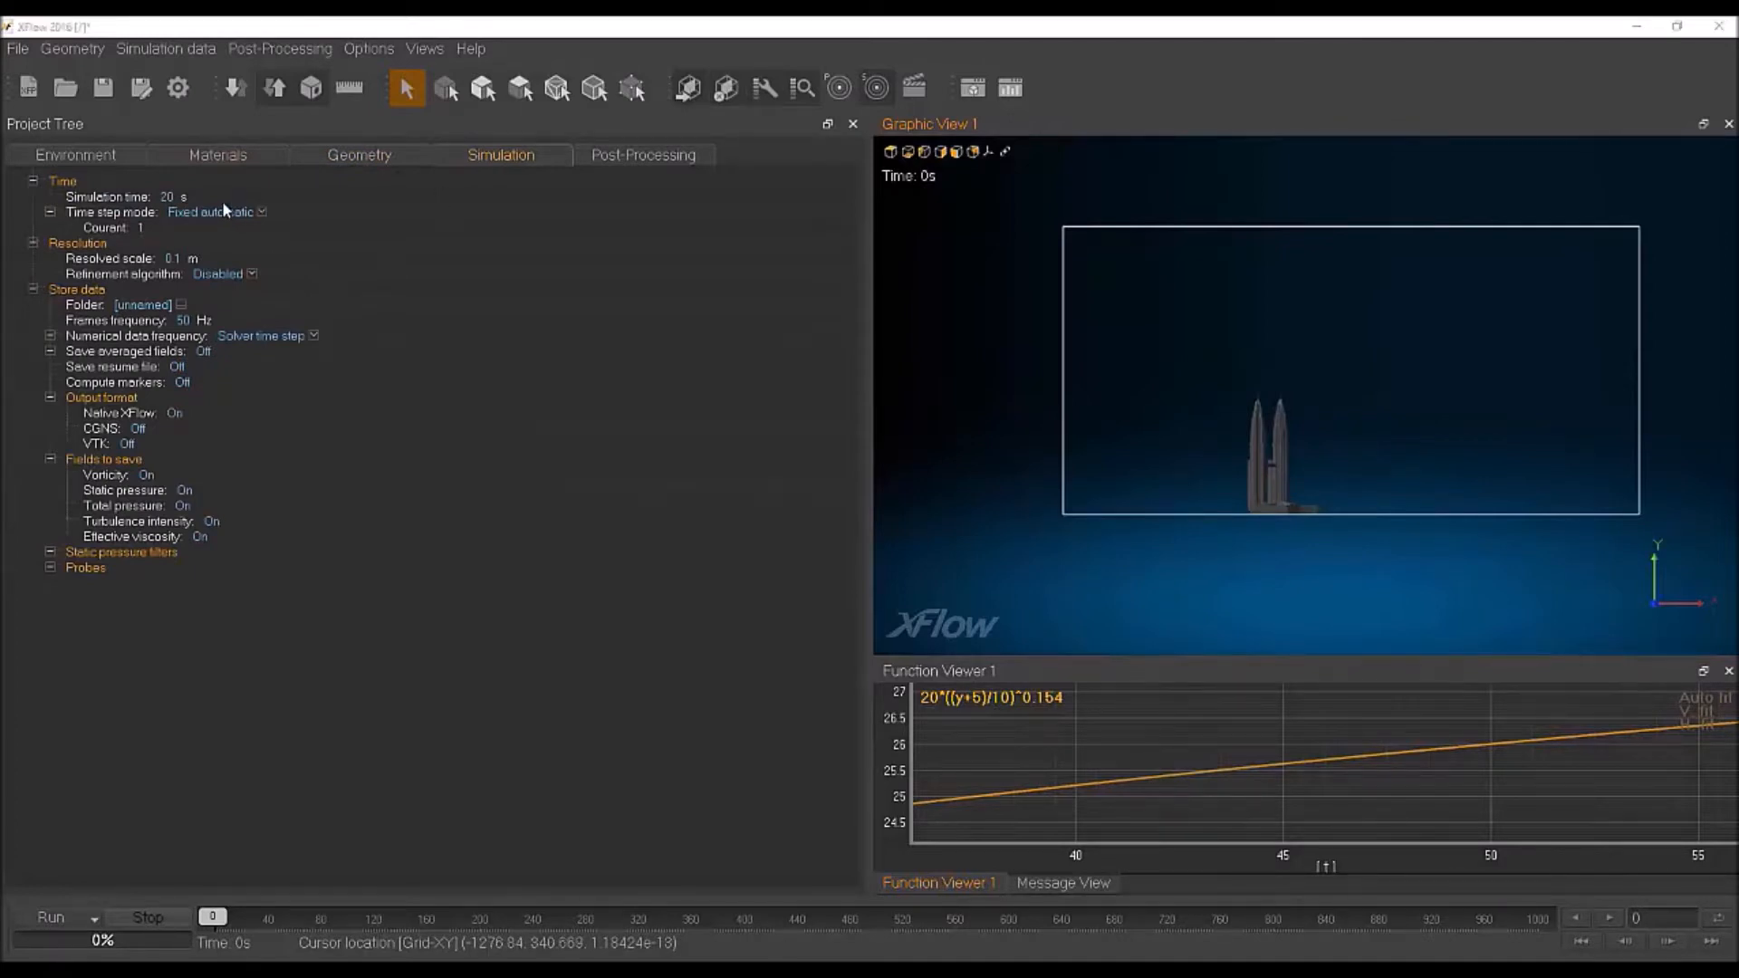
double_click(192, 198)
text(30)
key(Return)
Step: Set the resolved scale of the simulation domain to 12 m
middle_drag(1288, 450, 1255, 360)
scroll(1313, 338, up, 6)
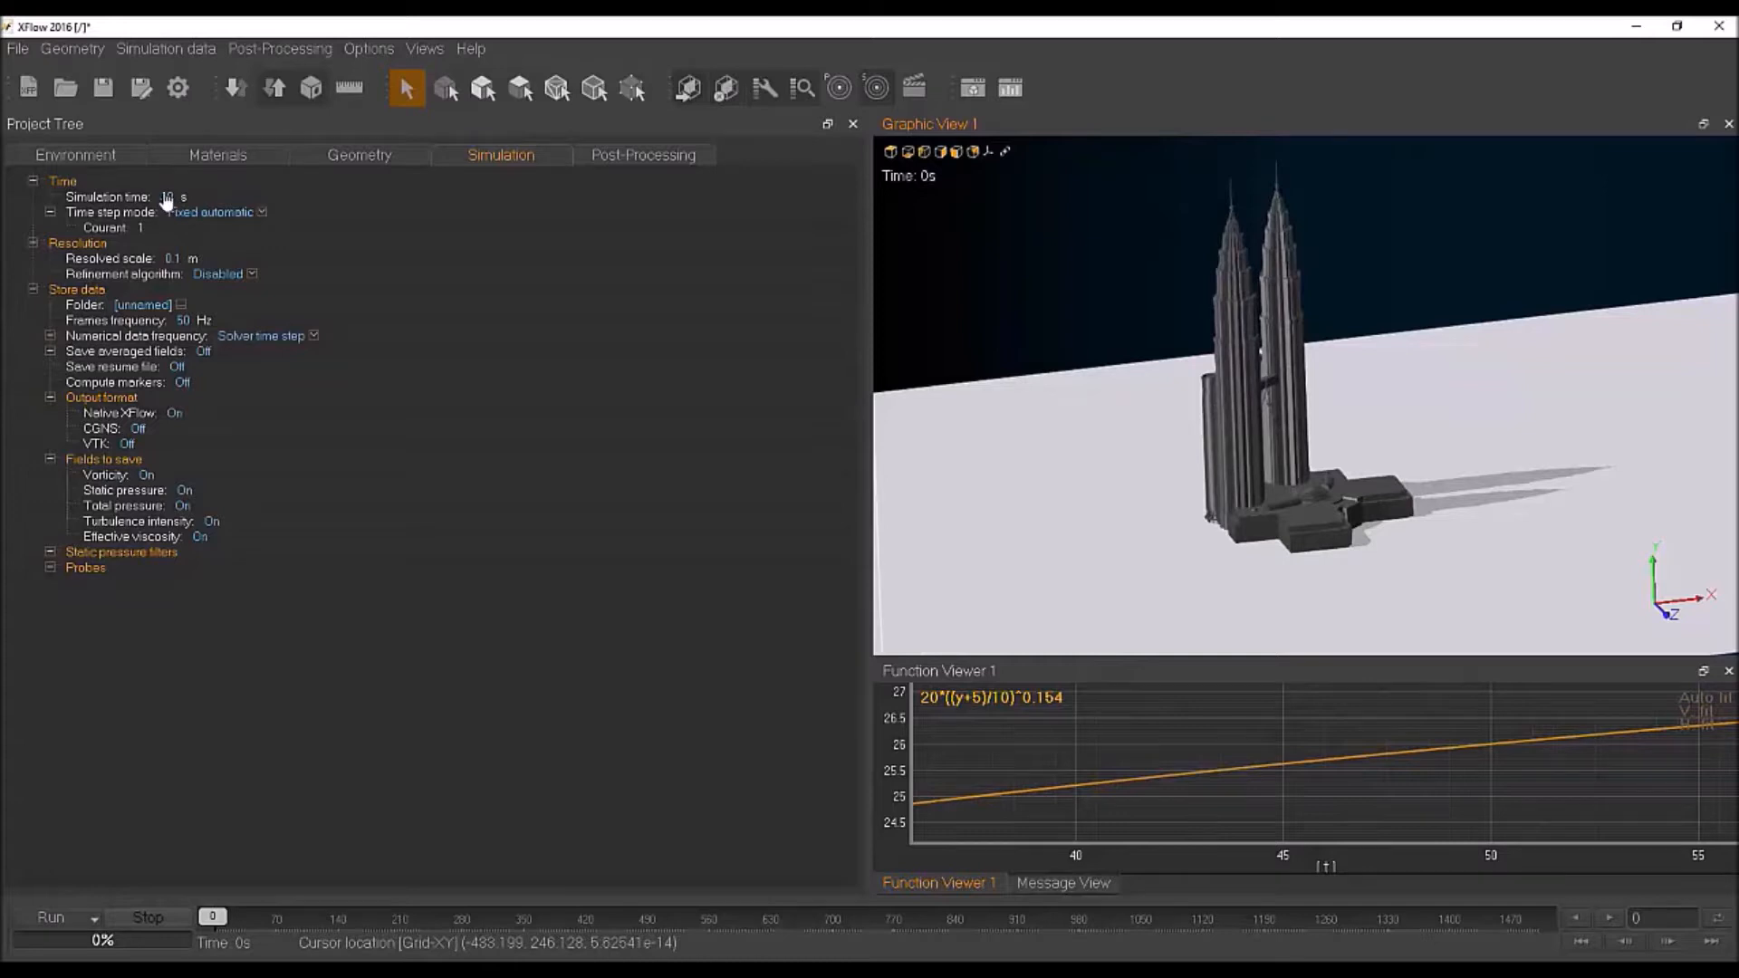
text(12)
key(Return)
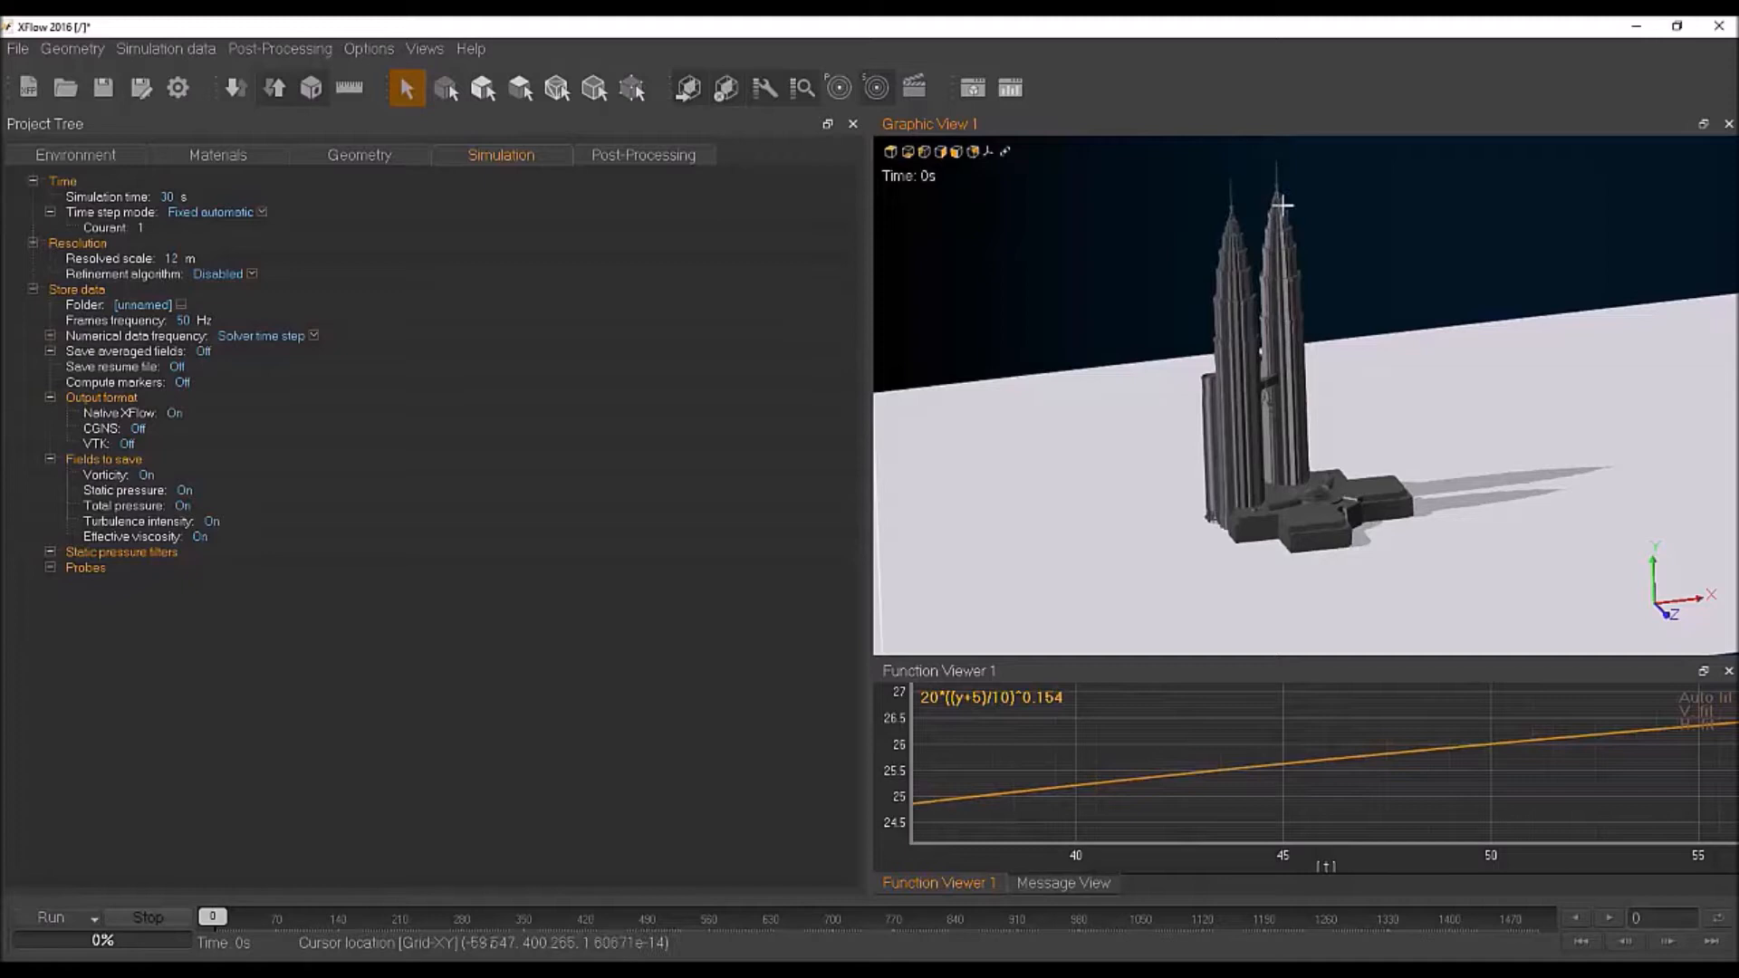
Step: Set the refinement algorithm to Adaptive refinement with a target resolved scale of 3 m for the petronas shape
click(251, 273)
click(307, 324)
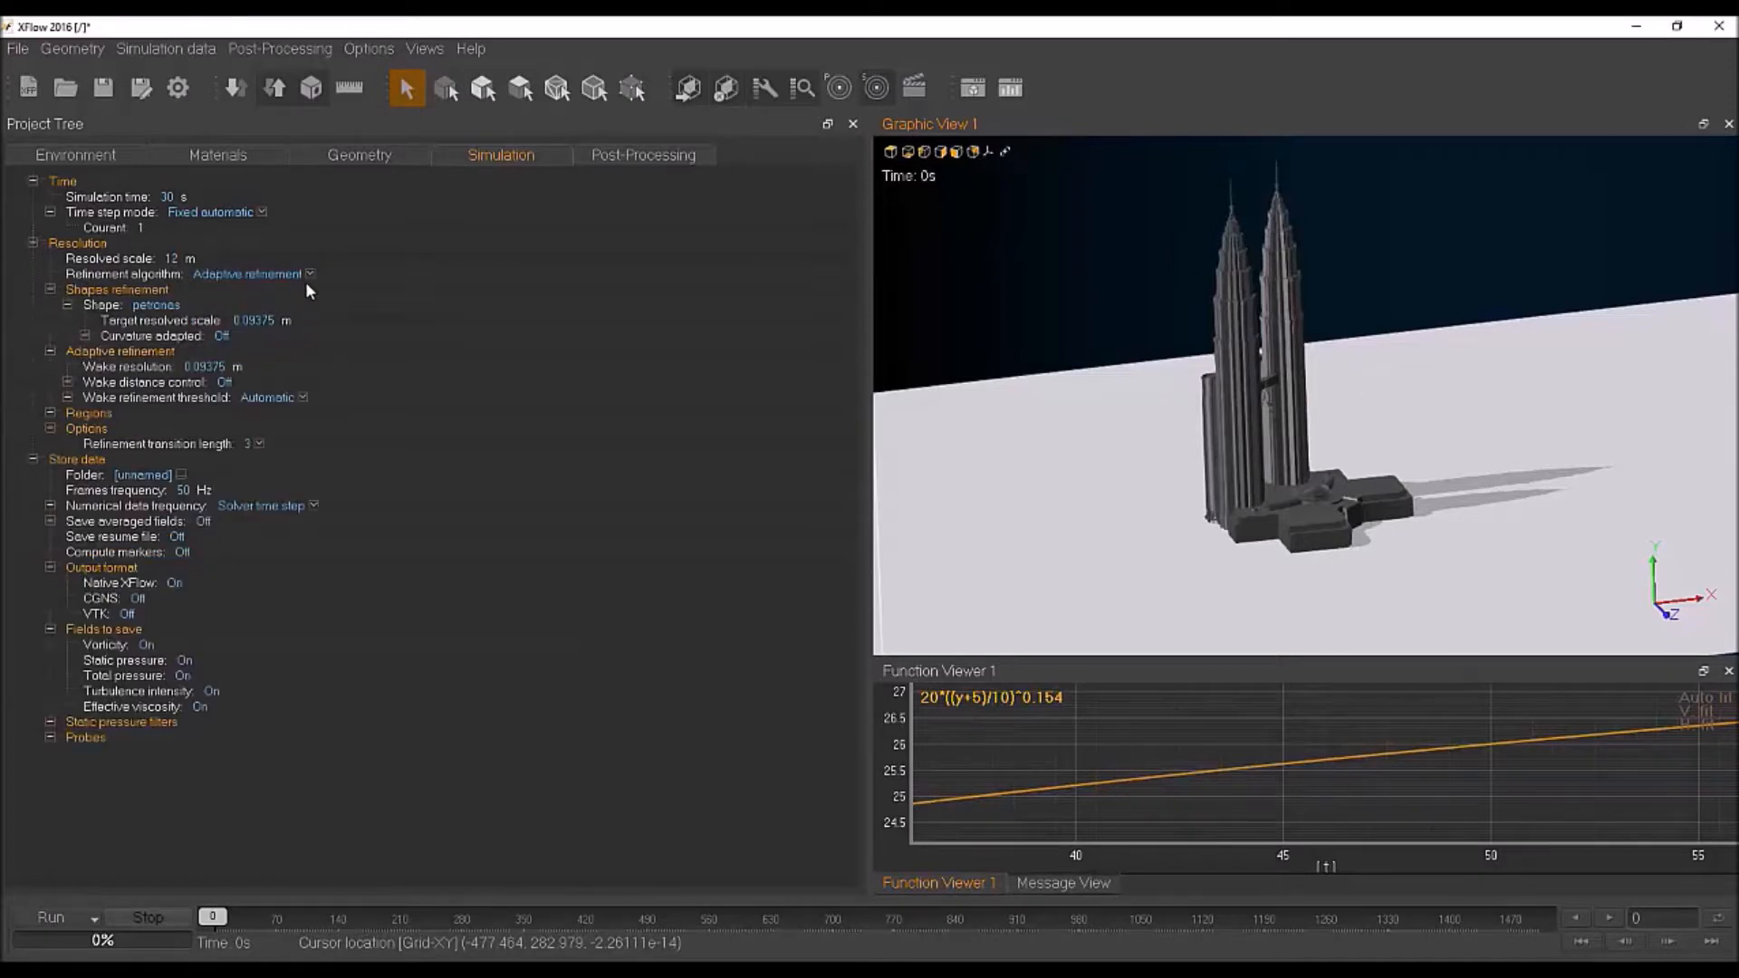
click(257, 321)
text(3)
key(Return)
click(145, 308)
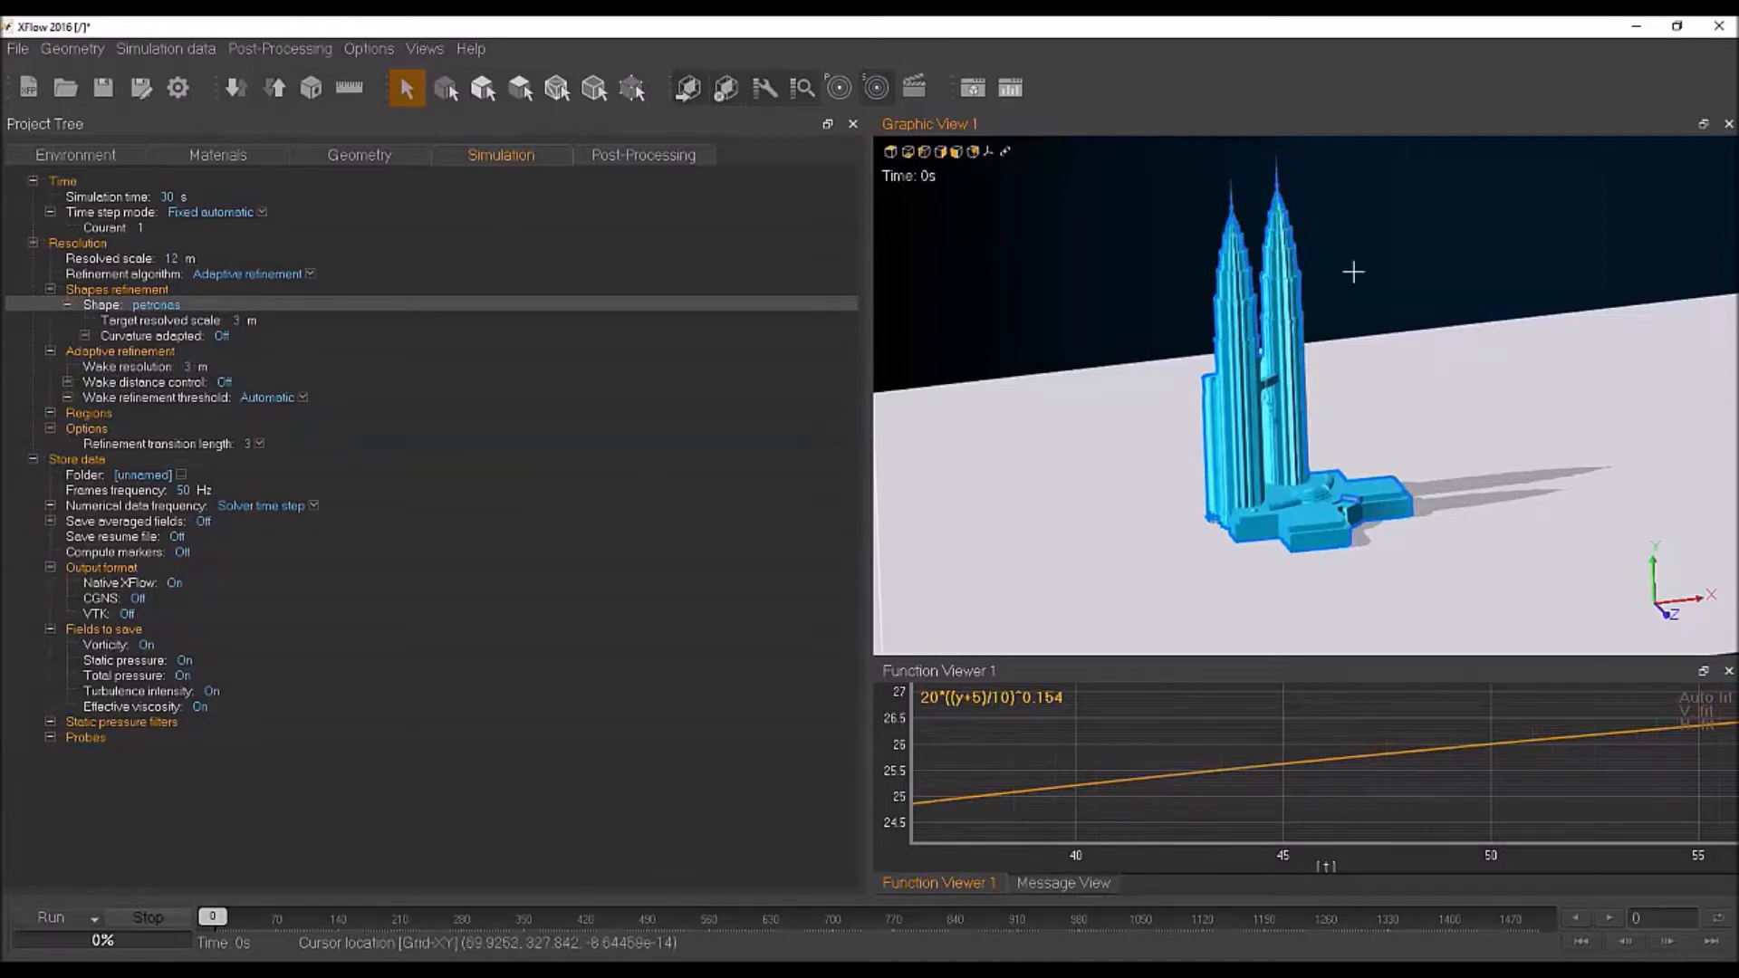
Step: Deselect the towers, enable wake distance control for the adaptive refinement and set its distance to 150 m
click(1297, 241)
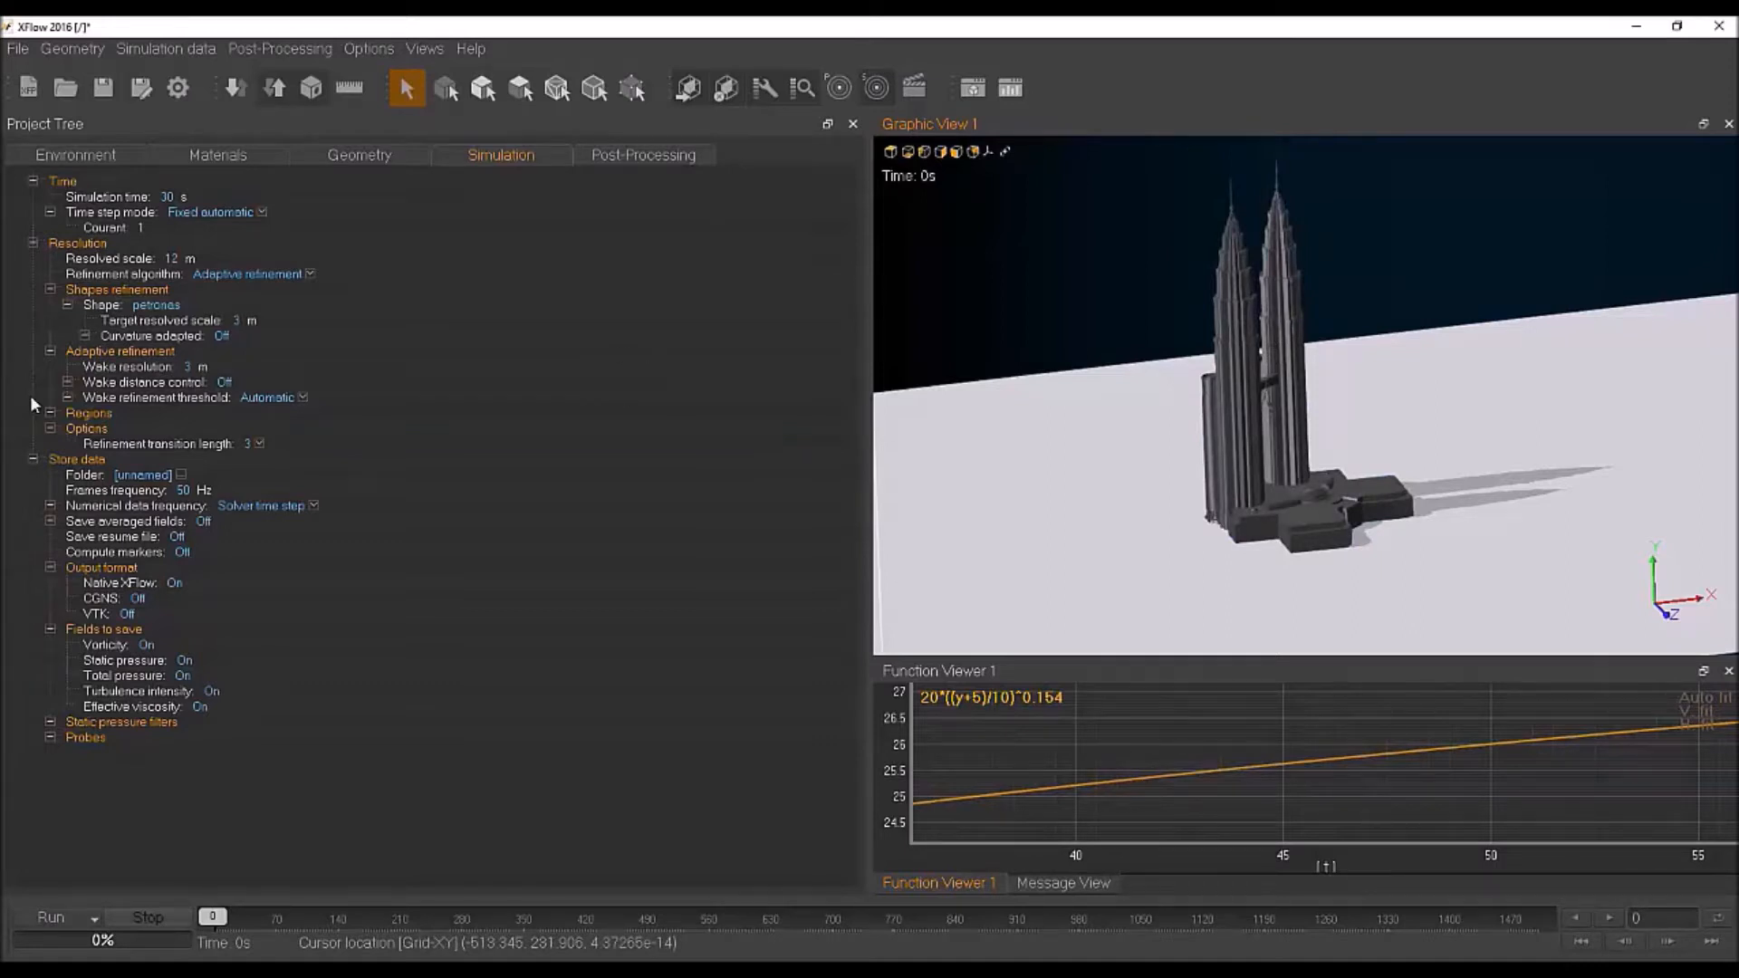
click(224, 381)
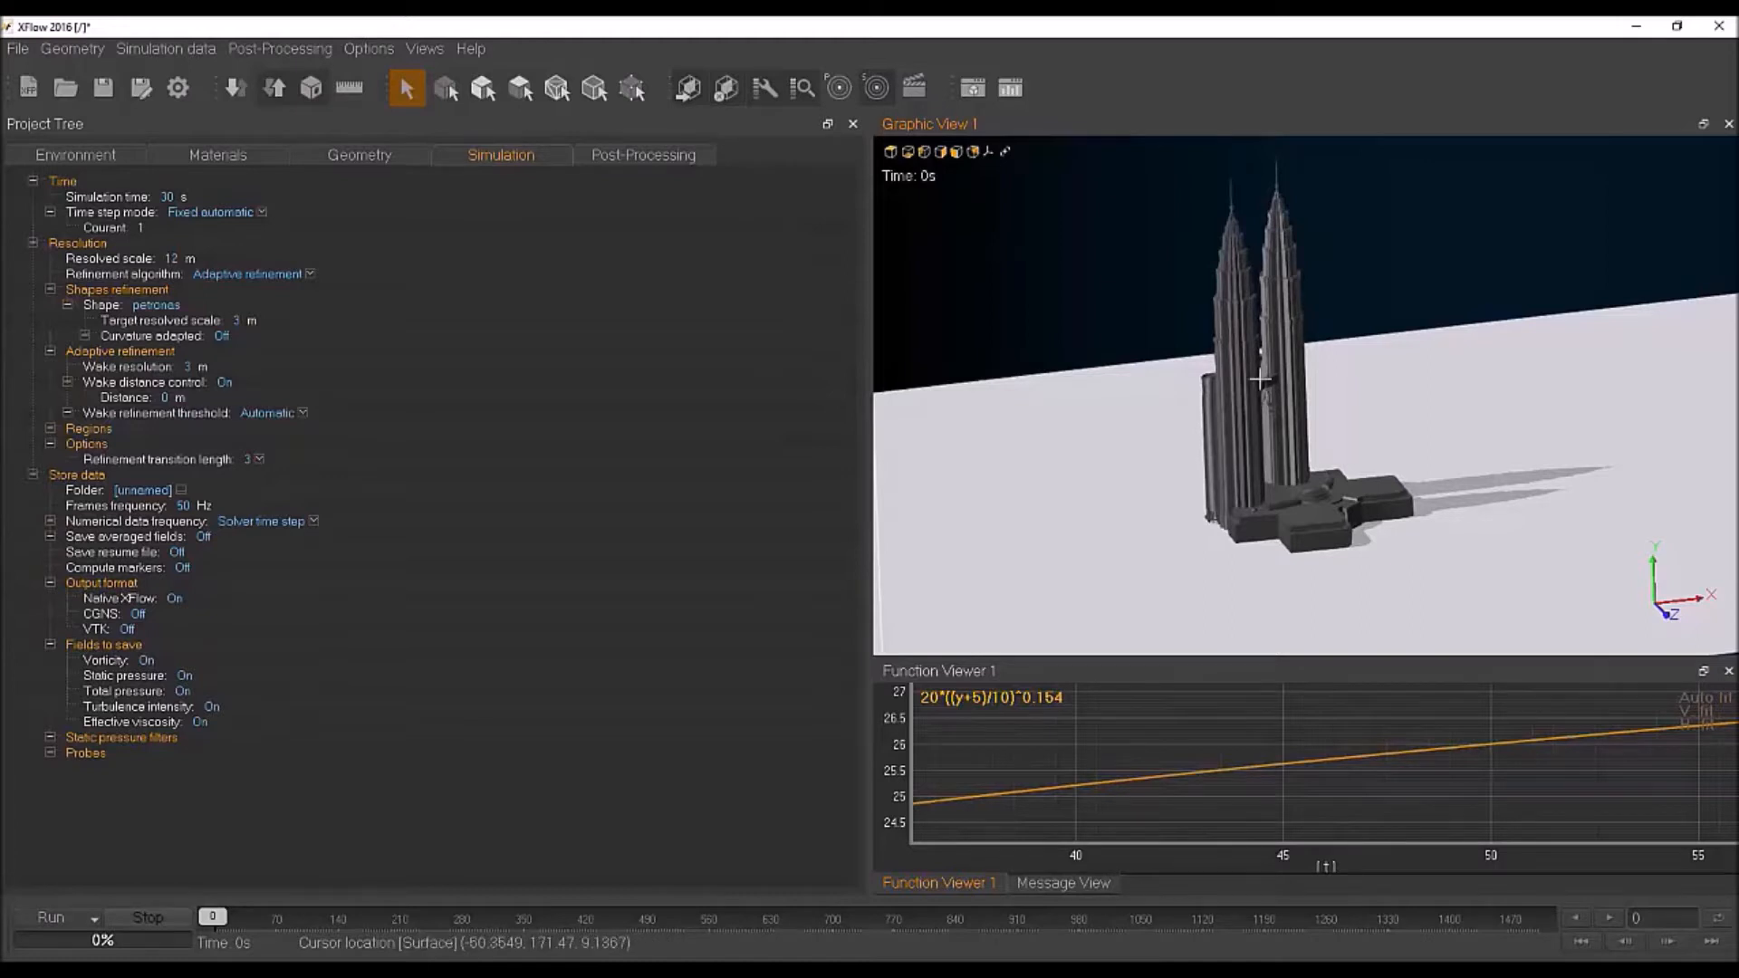
scroll(1177, 335, down, 3)
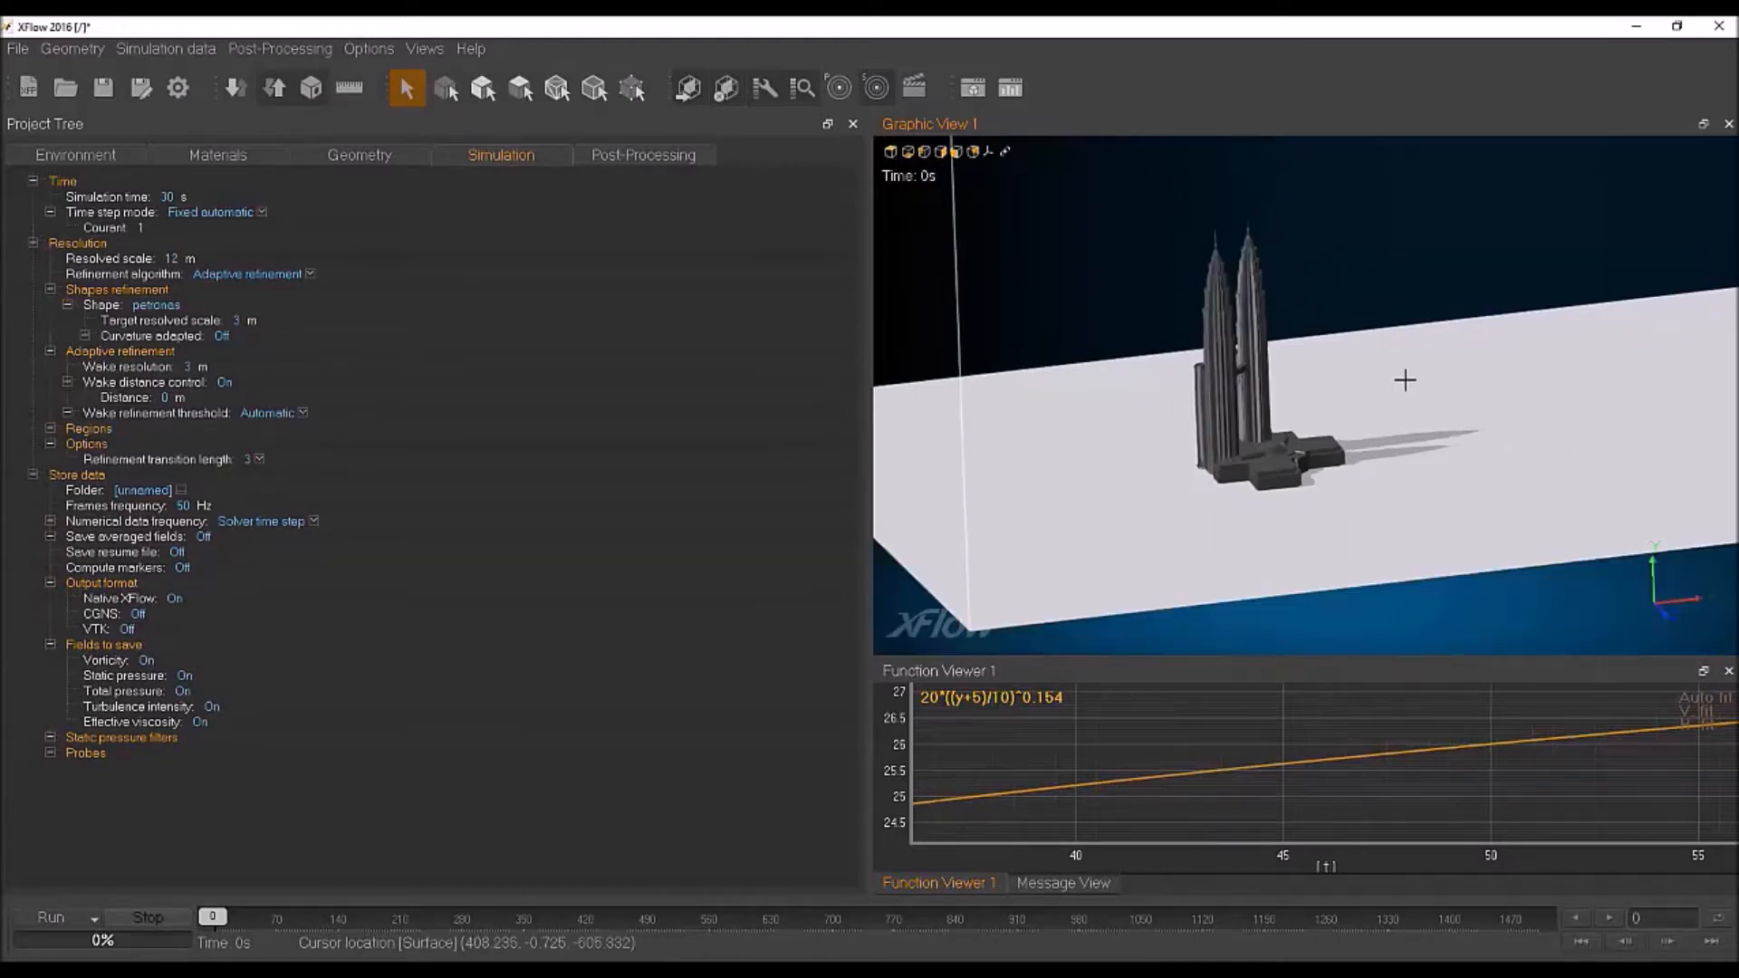
click(166, 397)
text(150)
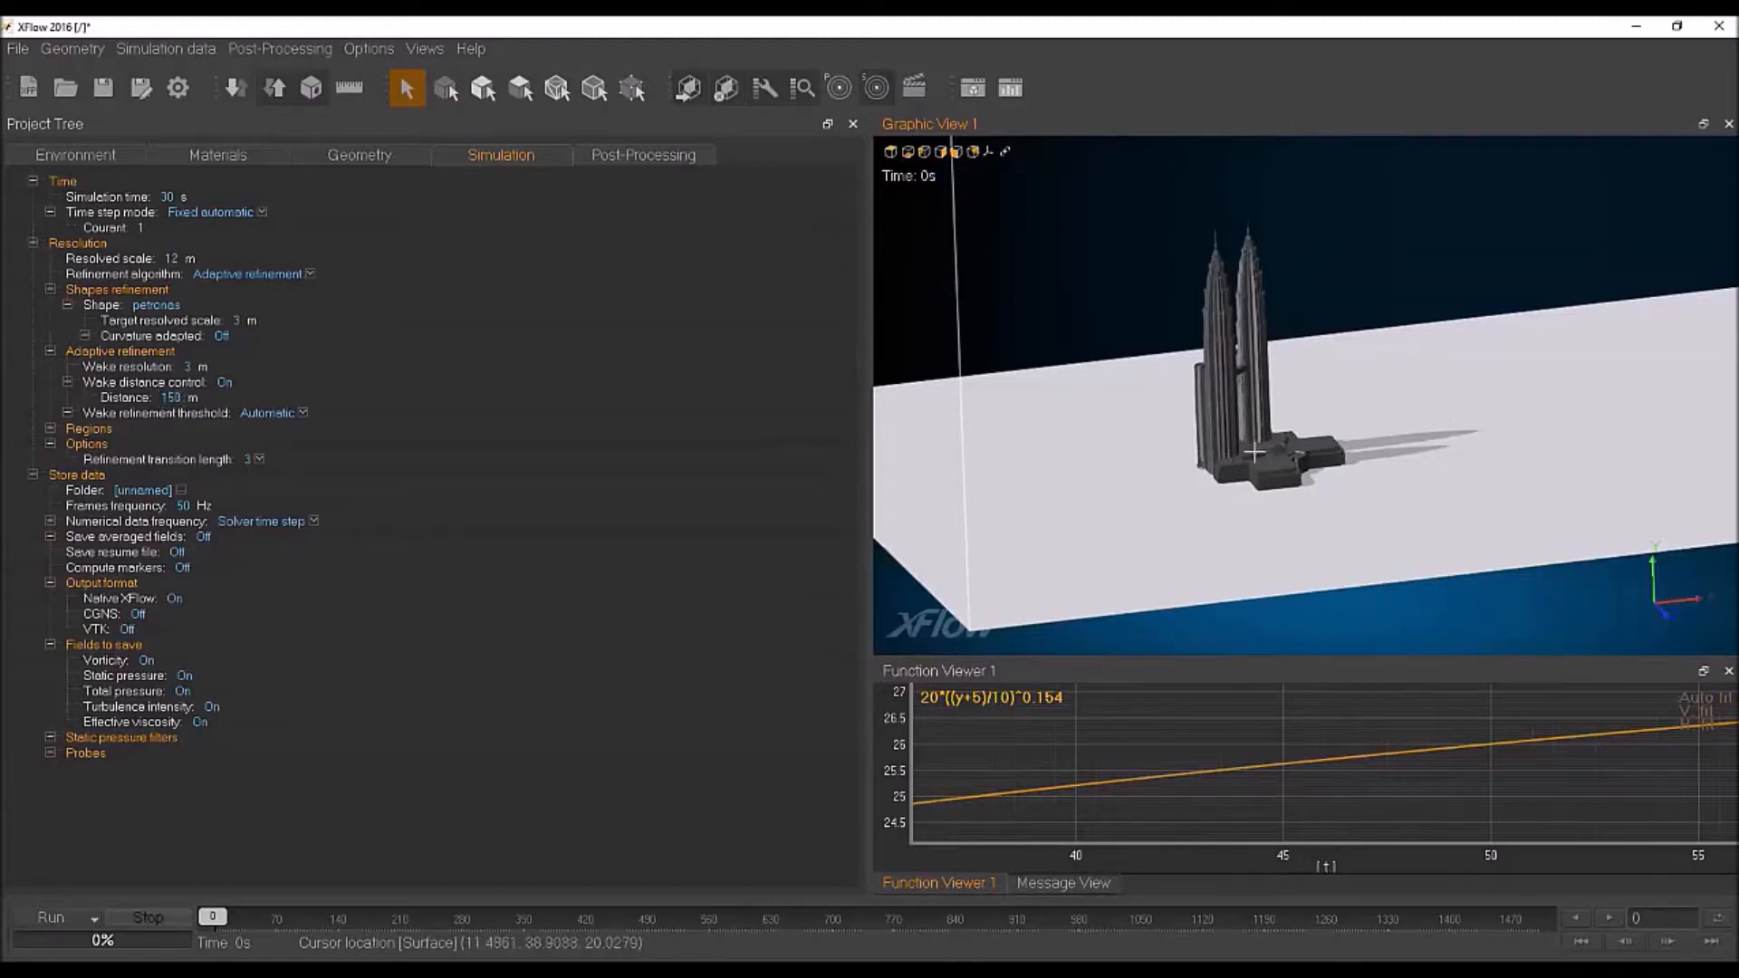
scroll(1254, 453, down, 3)
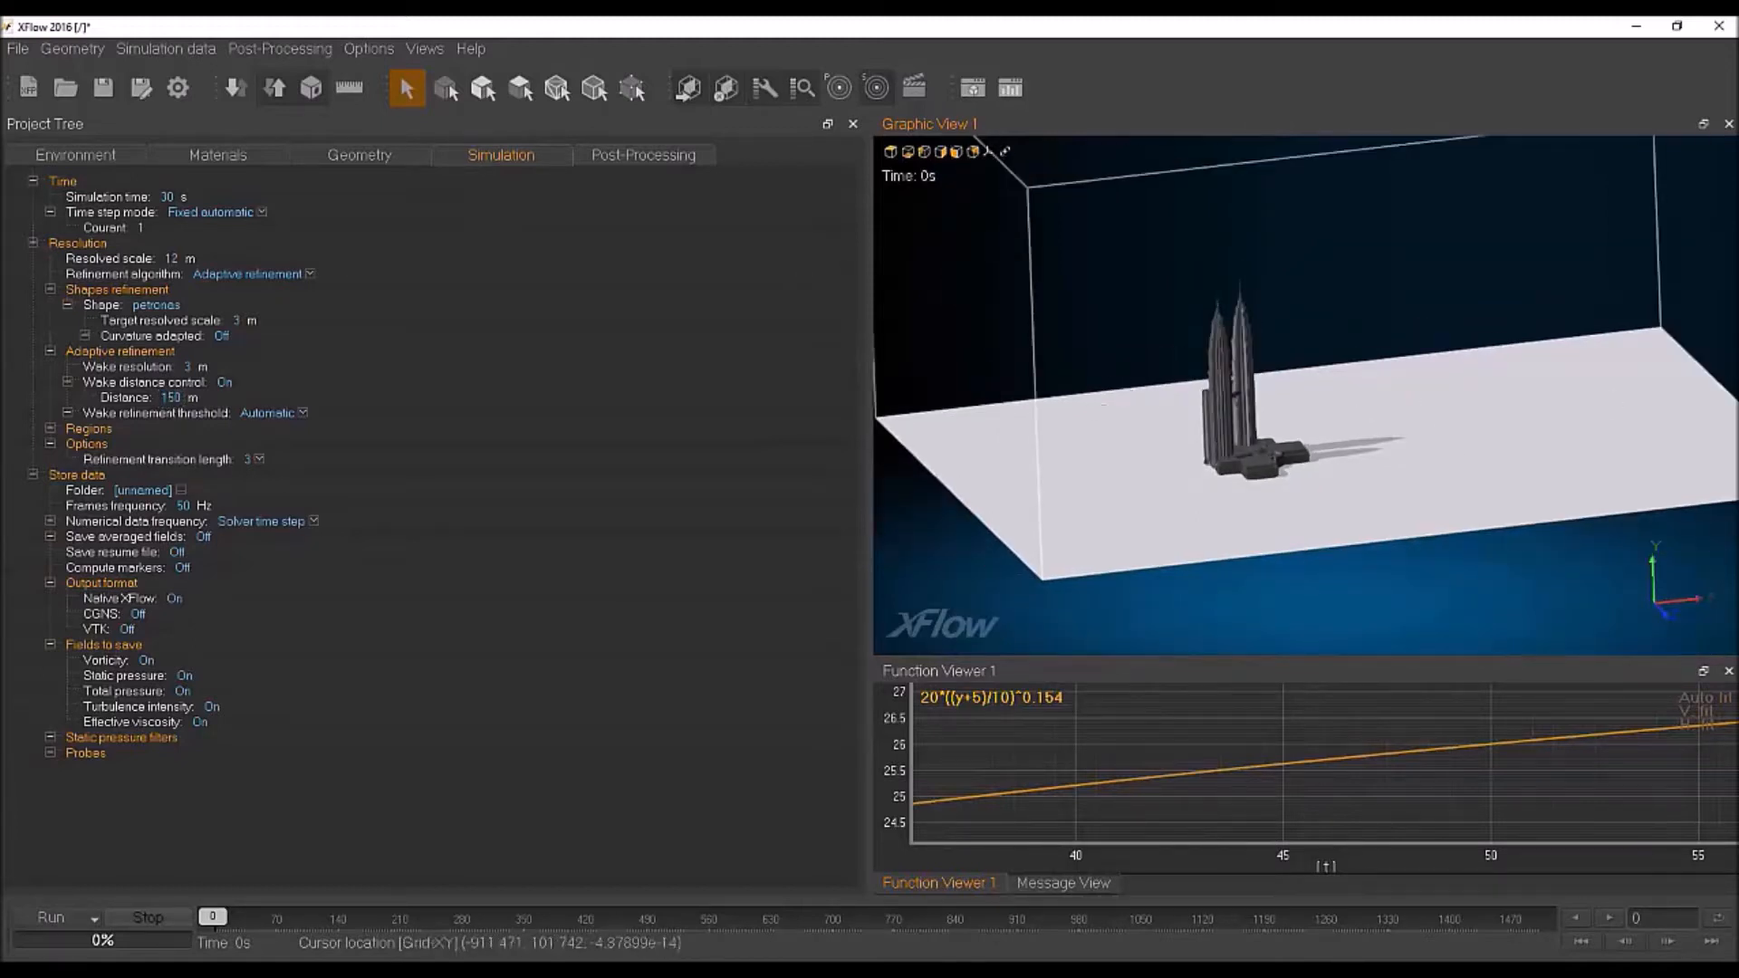
Step: Name the stored data folder PetronasTower and set the frames frequency to 1 Hz
click(147, 491)
text(PetronasTower)
key(Return)
click(183, 505)
text(1)
key(Return)
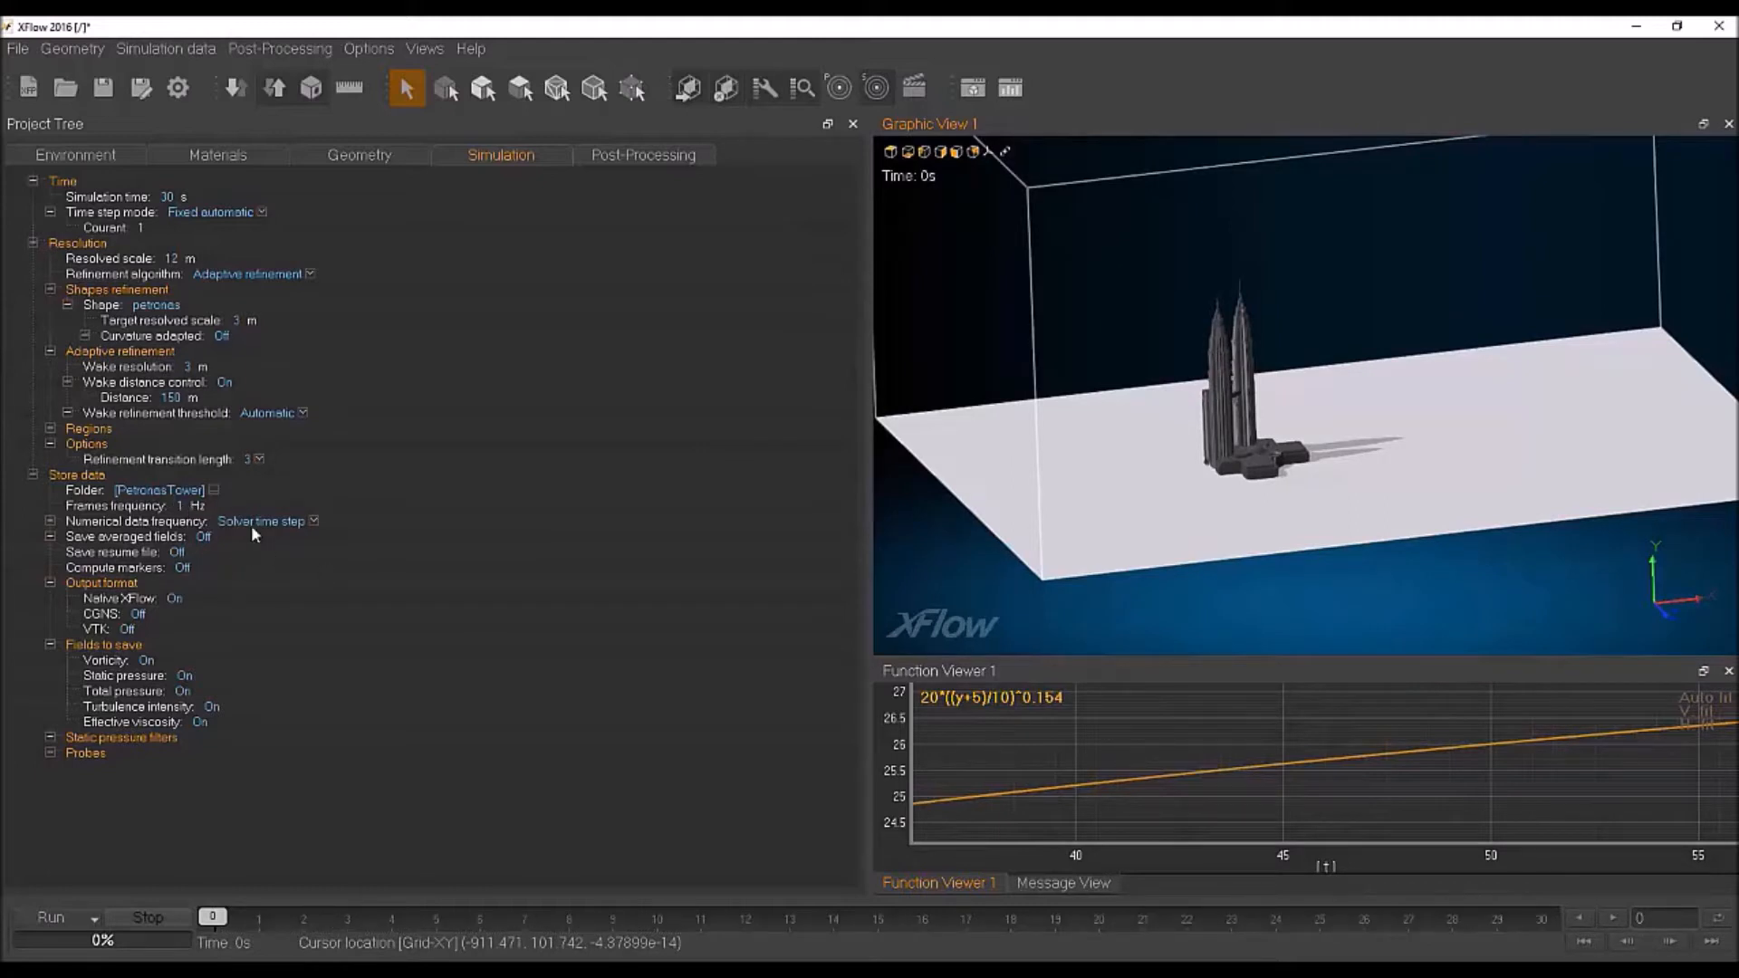
Step: Step through the first frames on the timeline and return it to 0 s
click(262, 917)
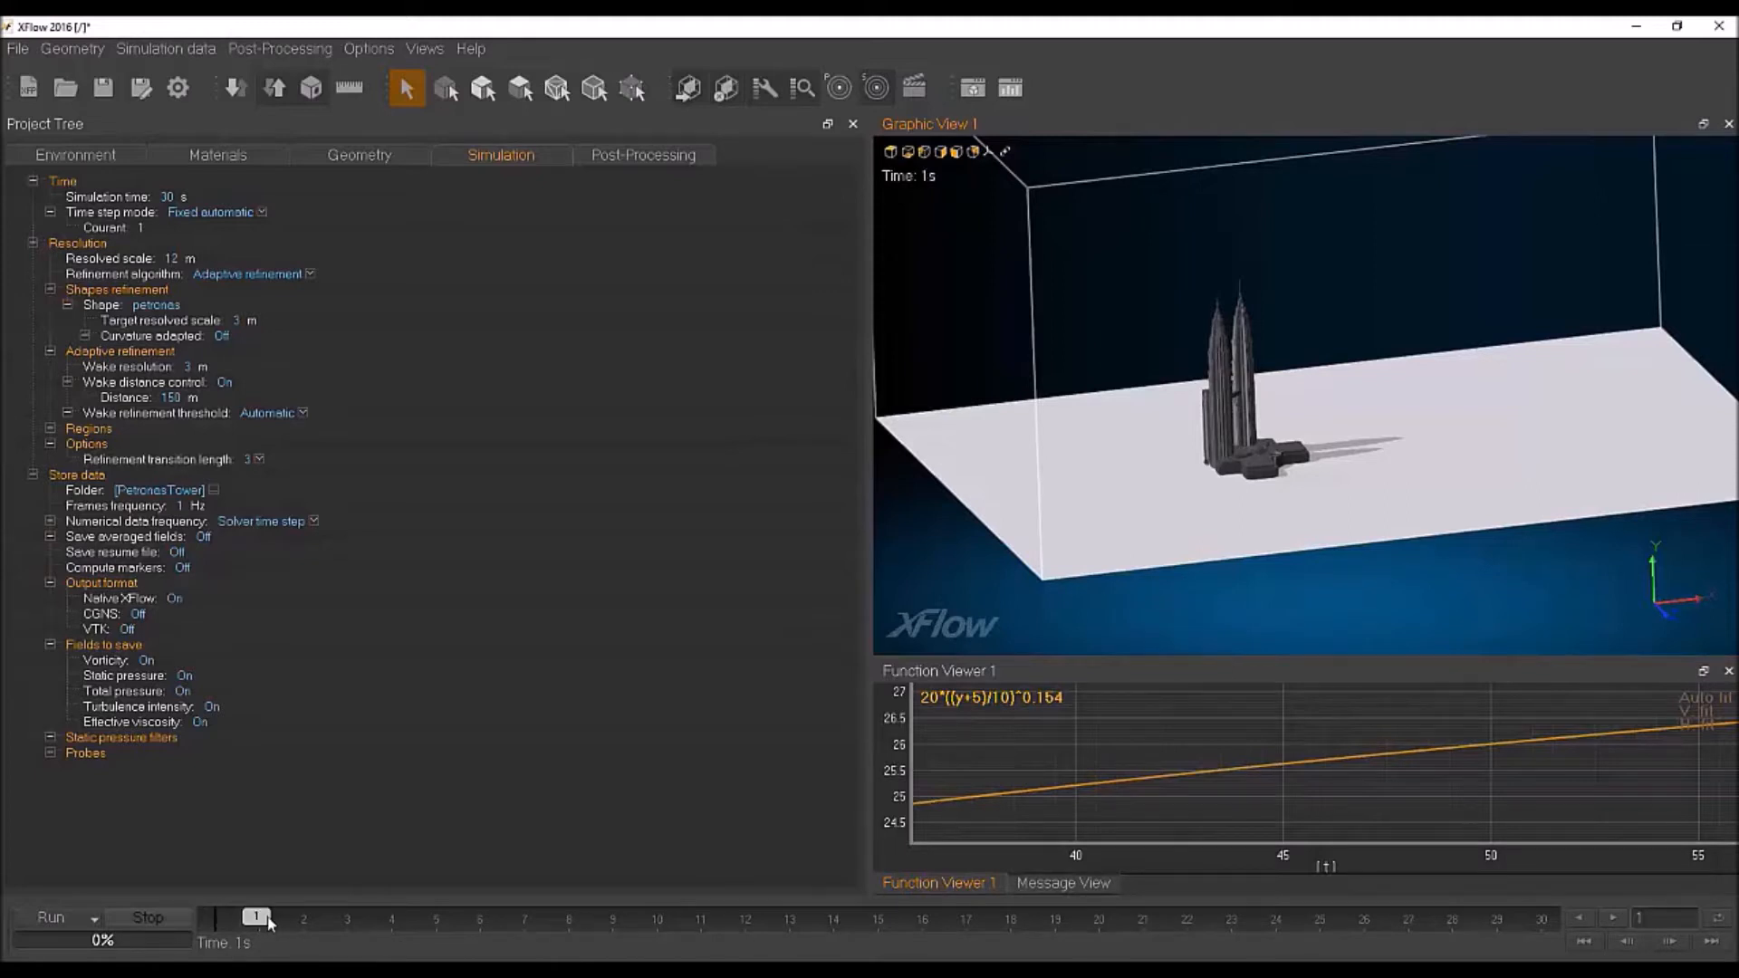
click(312, 922)
click(411, 921)
click(458, 922)
drag(638, 936, 201, 915)
Step: Enable saving of averaged fields and set the initial time for averaging to 5 s
click(205, 537)
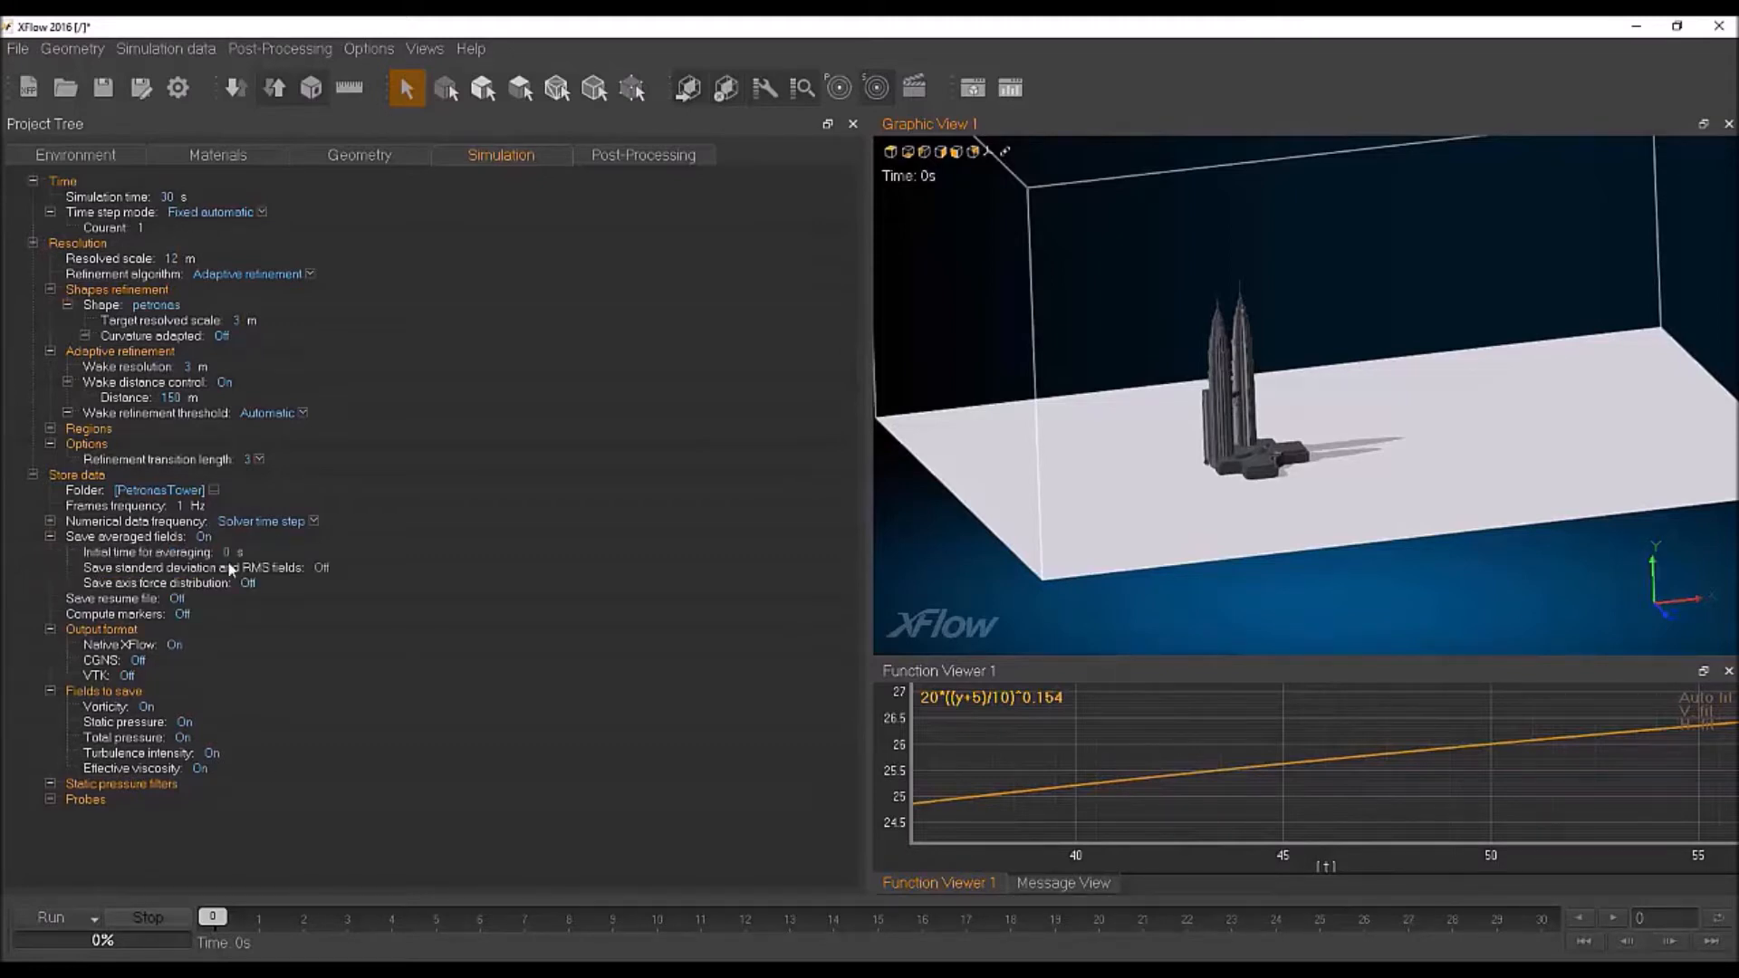
click(228, 553)
text(5)
key(Return)
Step: Move the timeline to 5 s and view the towers straight on in the XY plane
click(444, 920)
drag(590, 924, 475, 935)
scroll(1231, 420, up, 3)
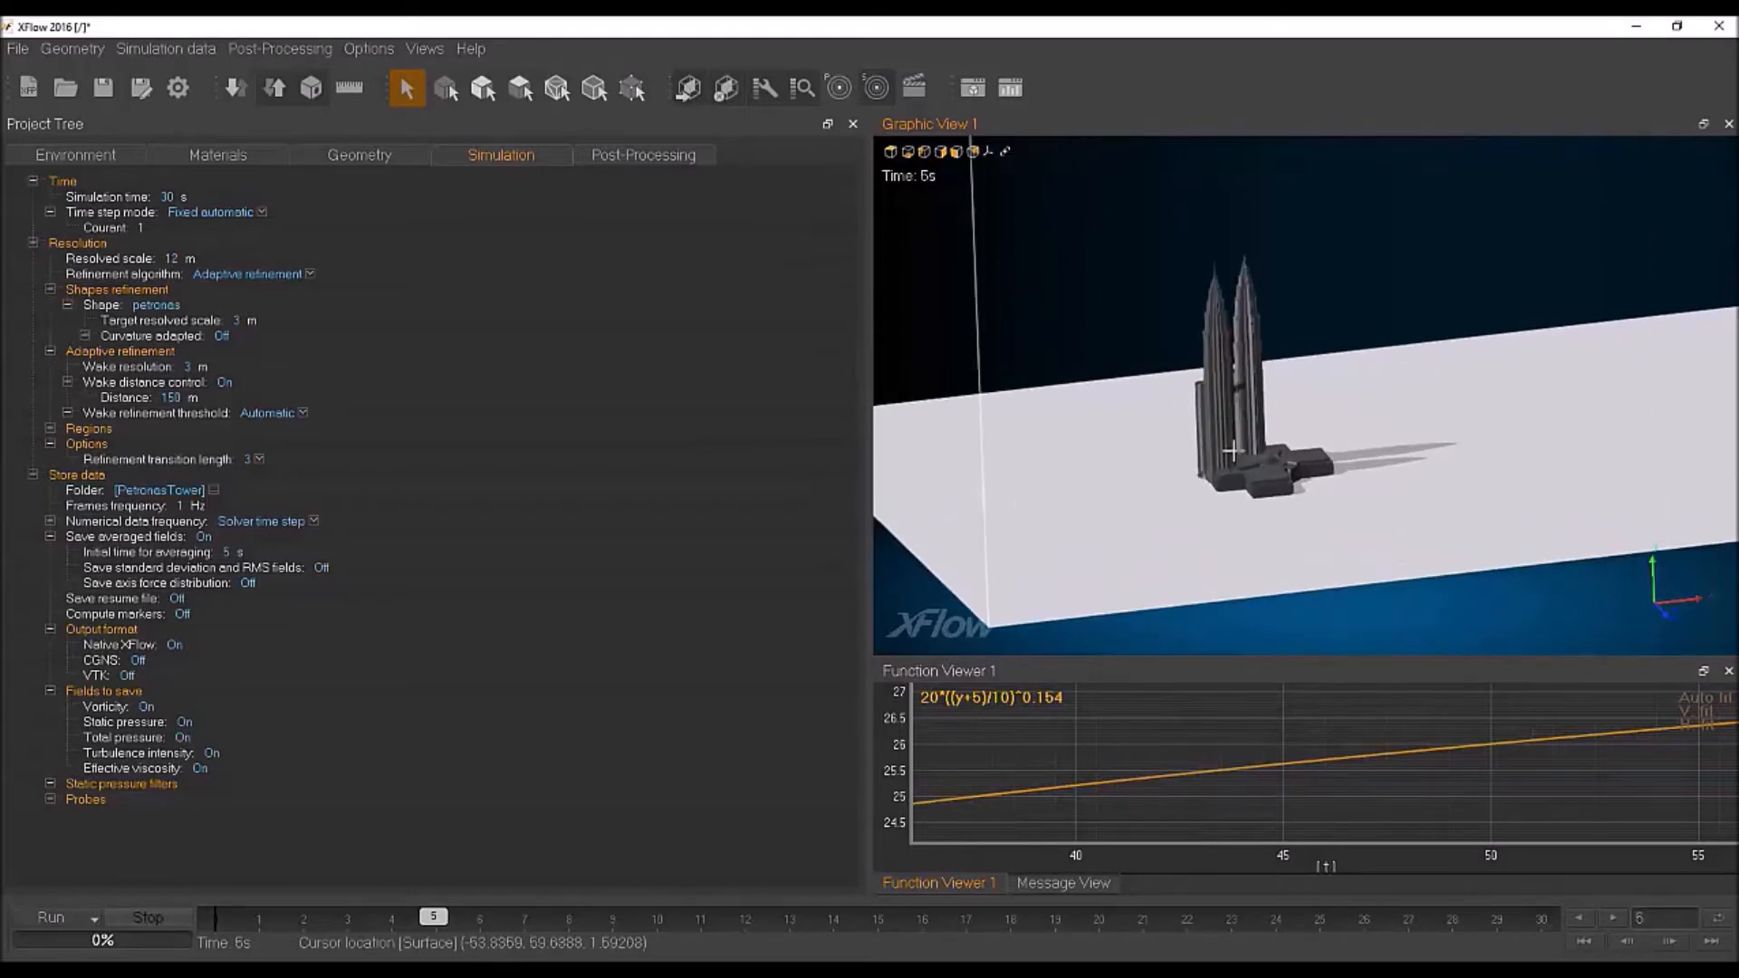
click(1234, 435)
click(947, 152)
click(1156, 452)
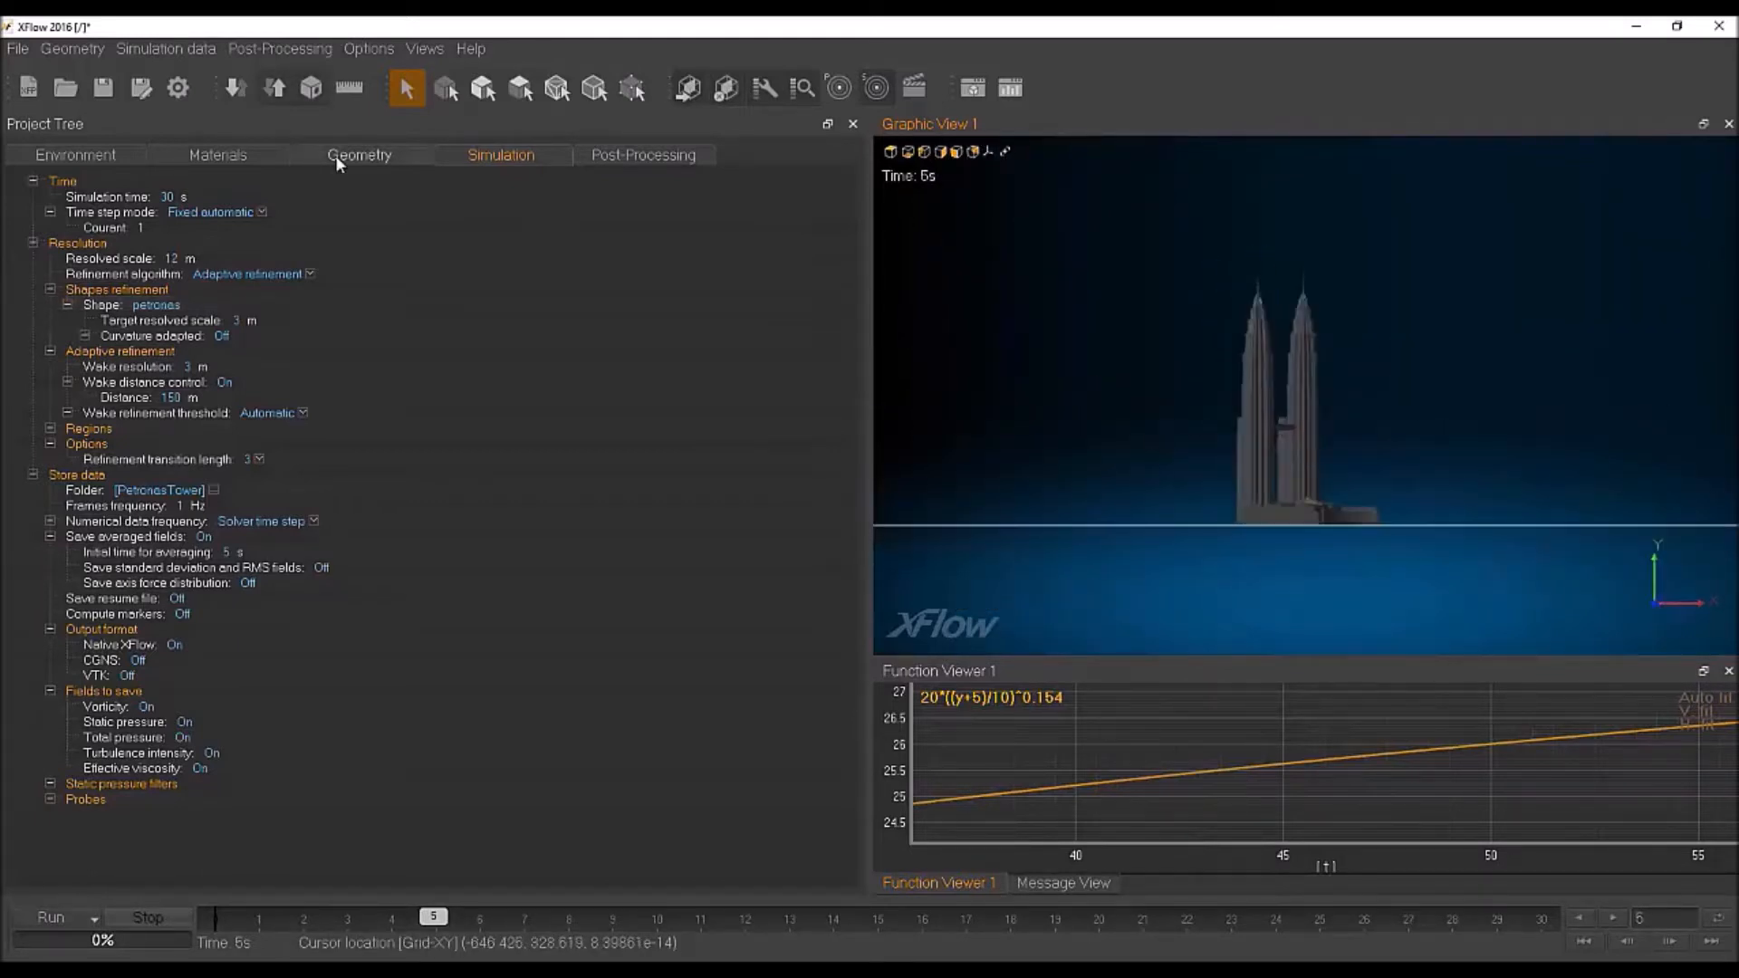
Step: Review the environment, materials, geometry and simulation settings of the project
click(91, 155)
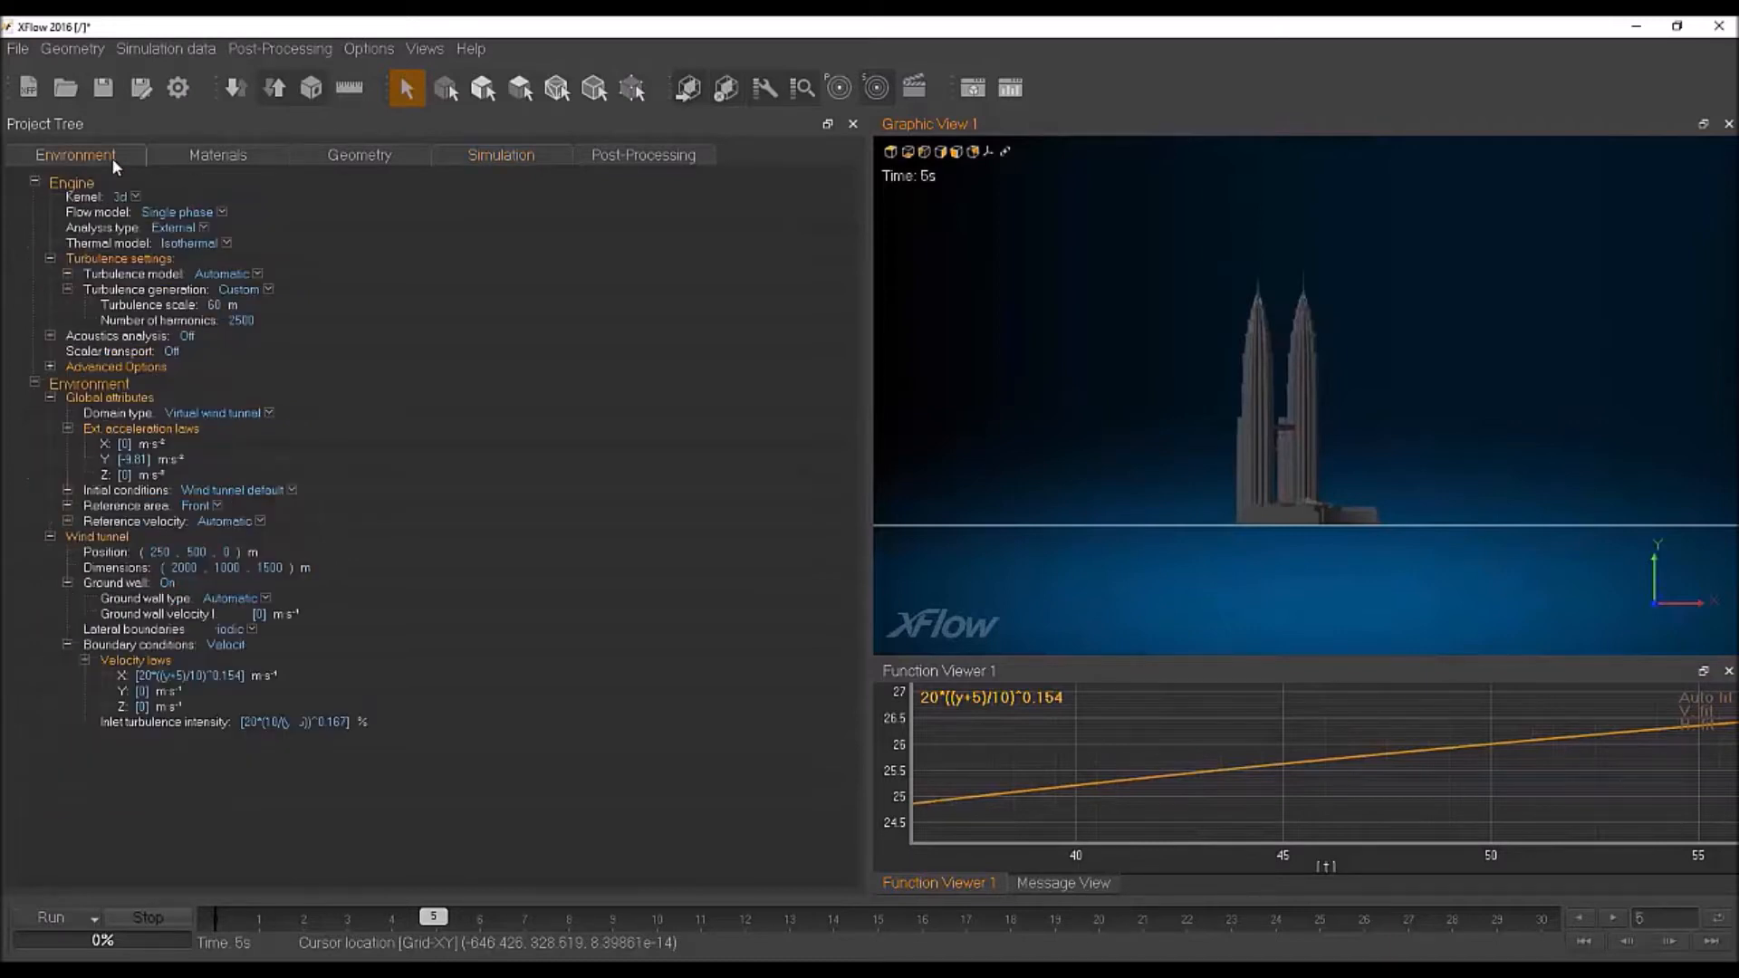
click(246, 150)
click(354, 156)
click(499, 163)
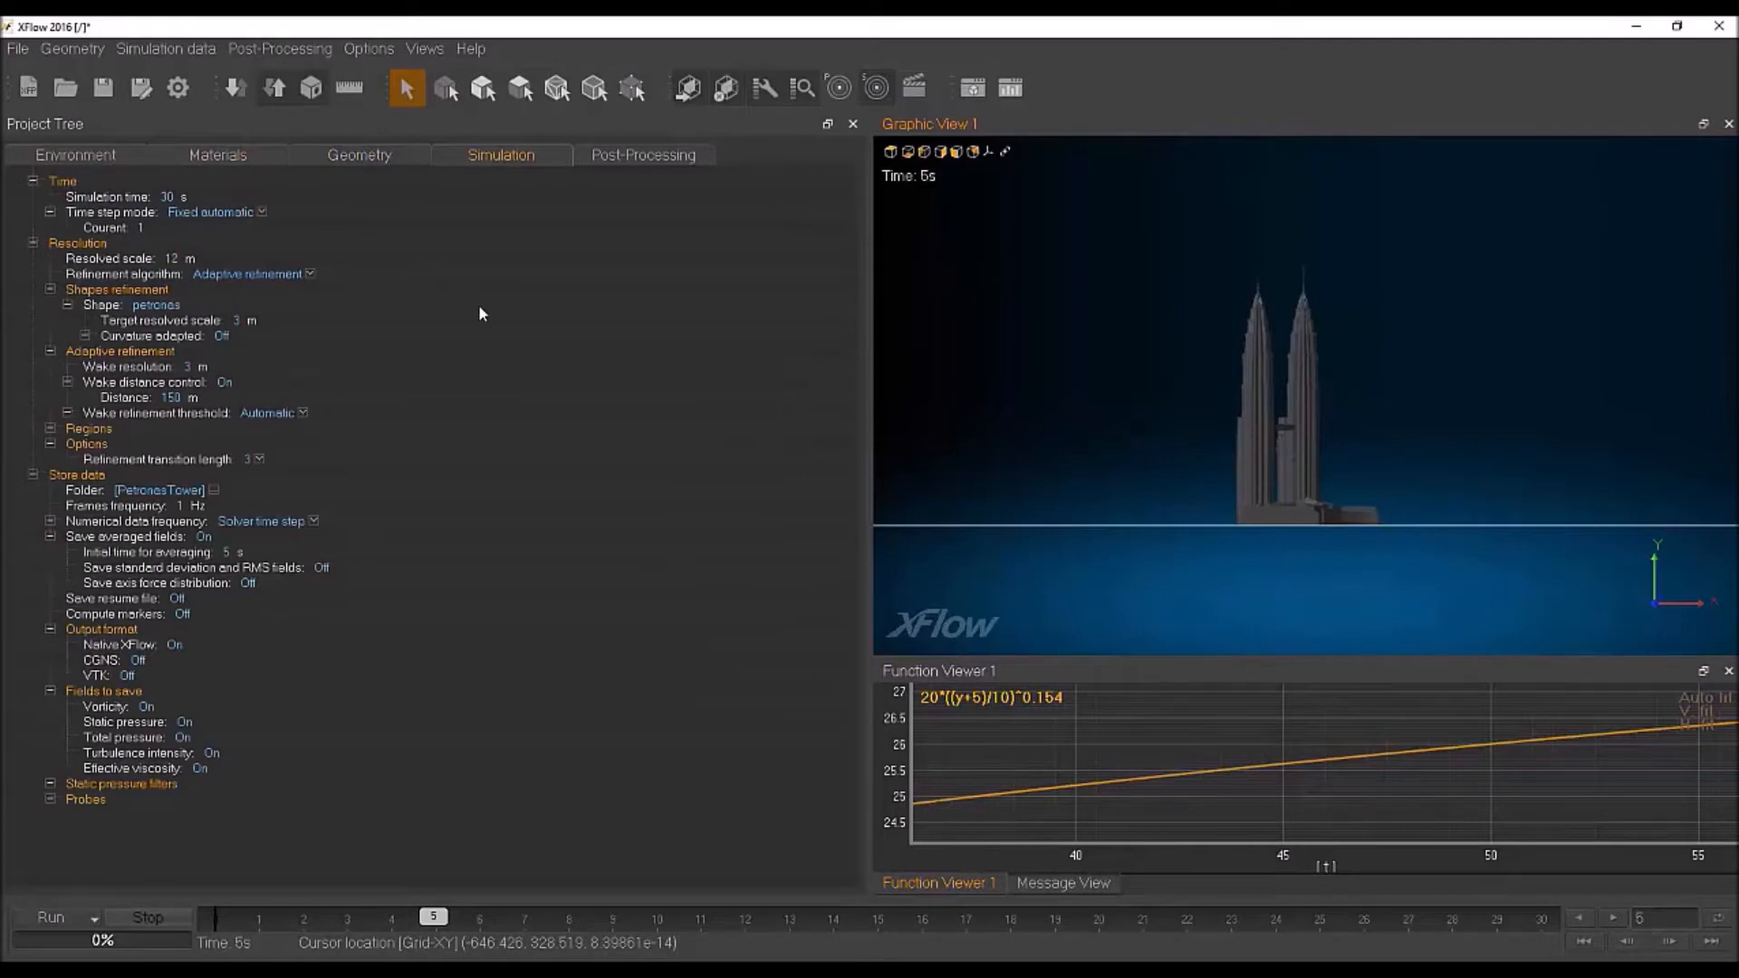
Step: Save the project as PetronasTower in the LiveDemo folder of Webinar05
click(140, 95)
scroll(91, 226, up, 3)
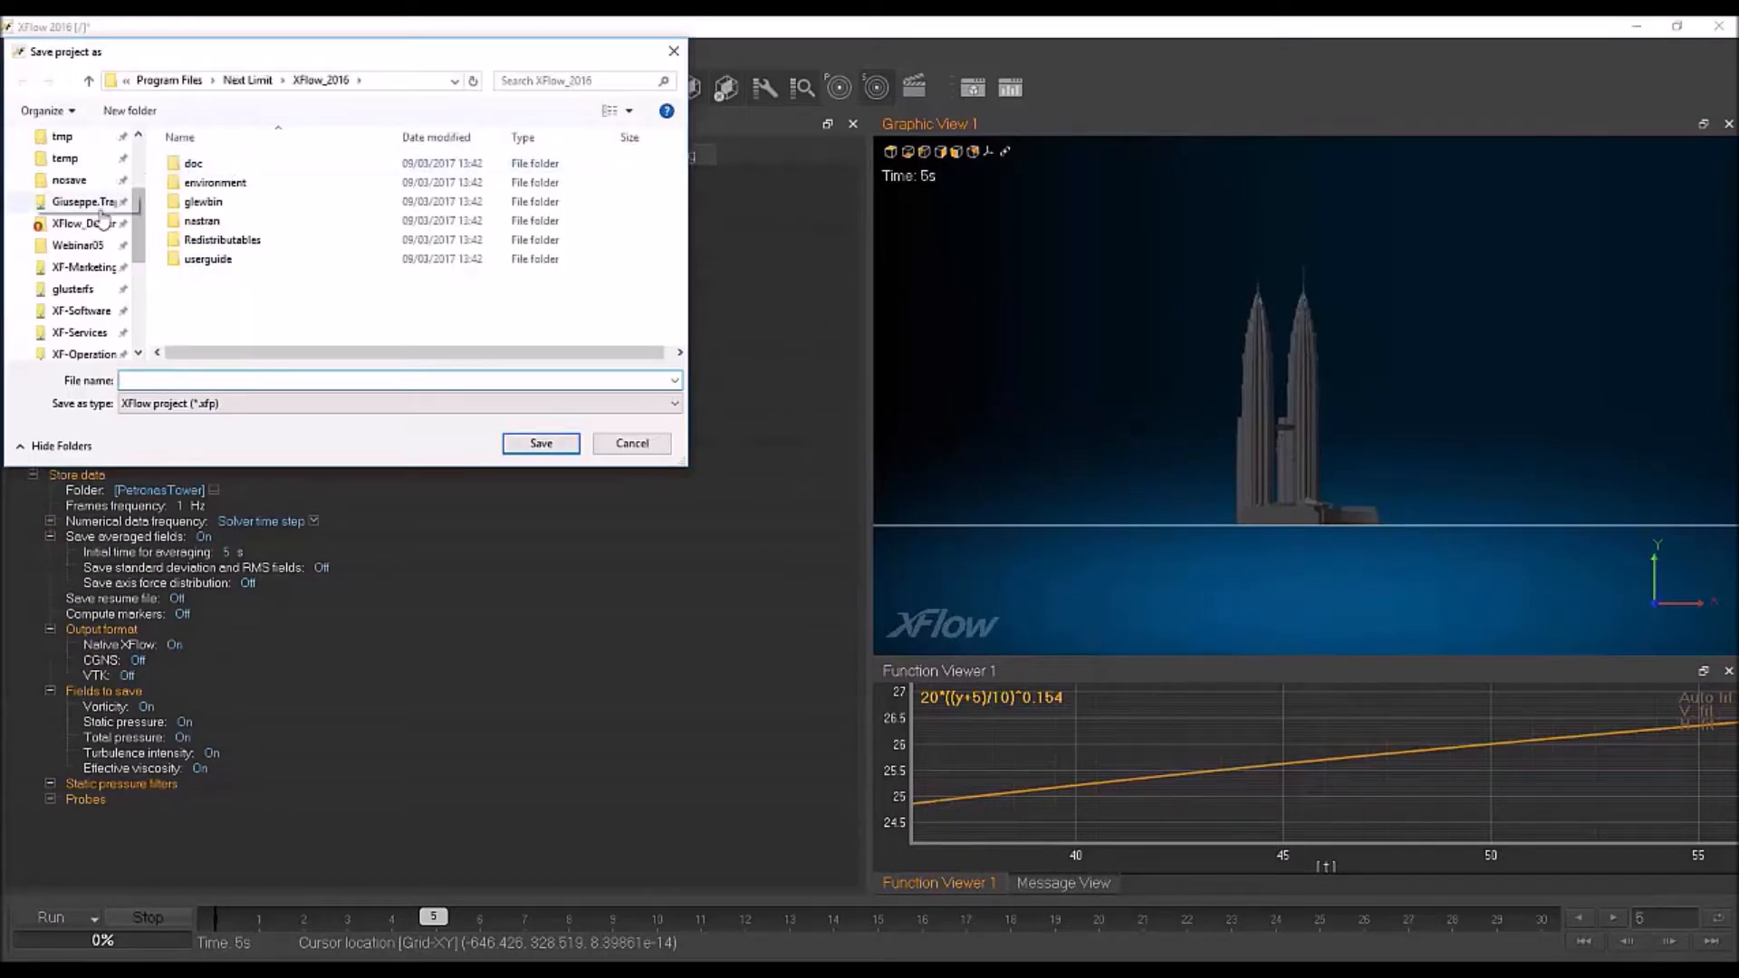
click(77, 244)
click(201, 184)
double_click(201, 185)
click(243, 380)
text(Petron)
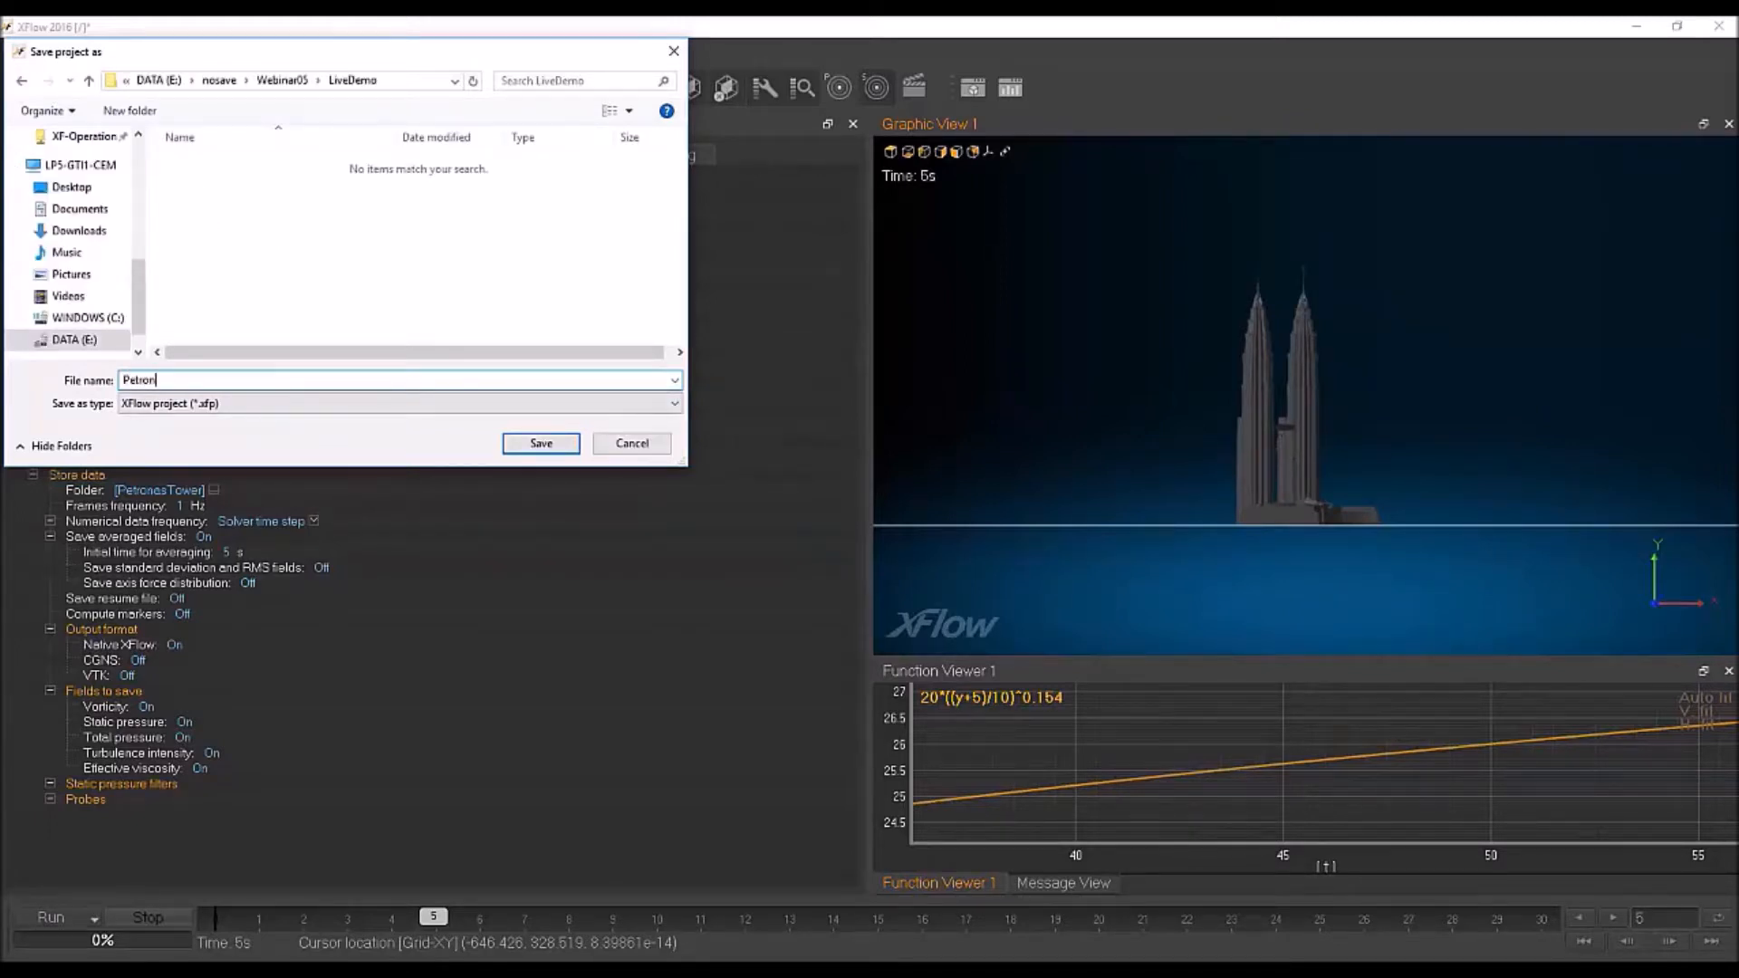
text(a1ower)
text(s)
key(Return)
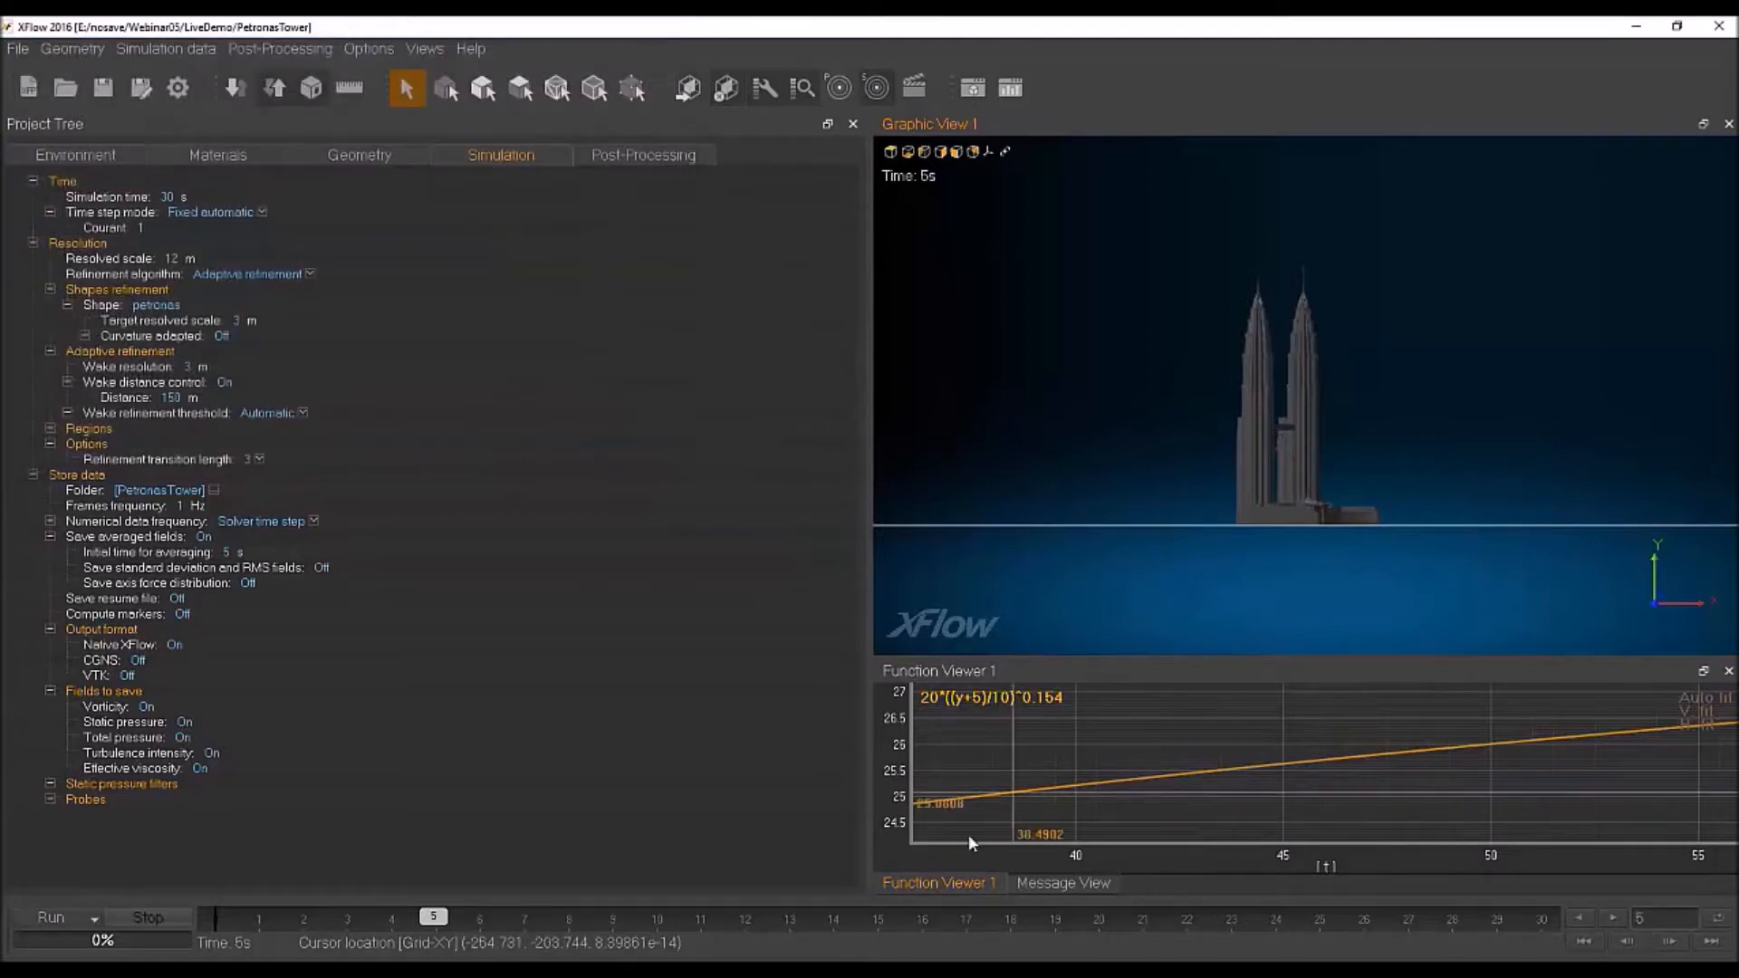
Step: Show the Message View, enlarge it and start the simulation run
click(1063, 886)
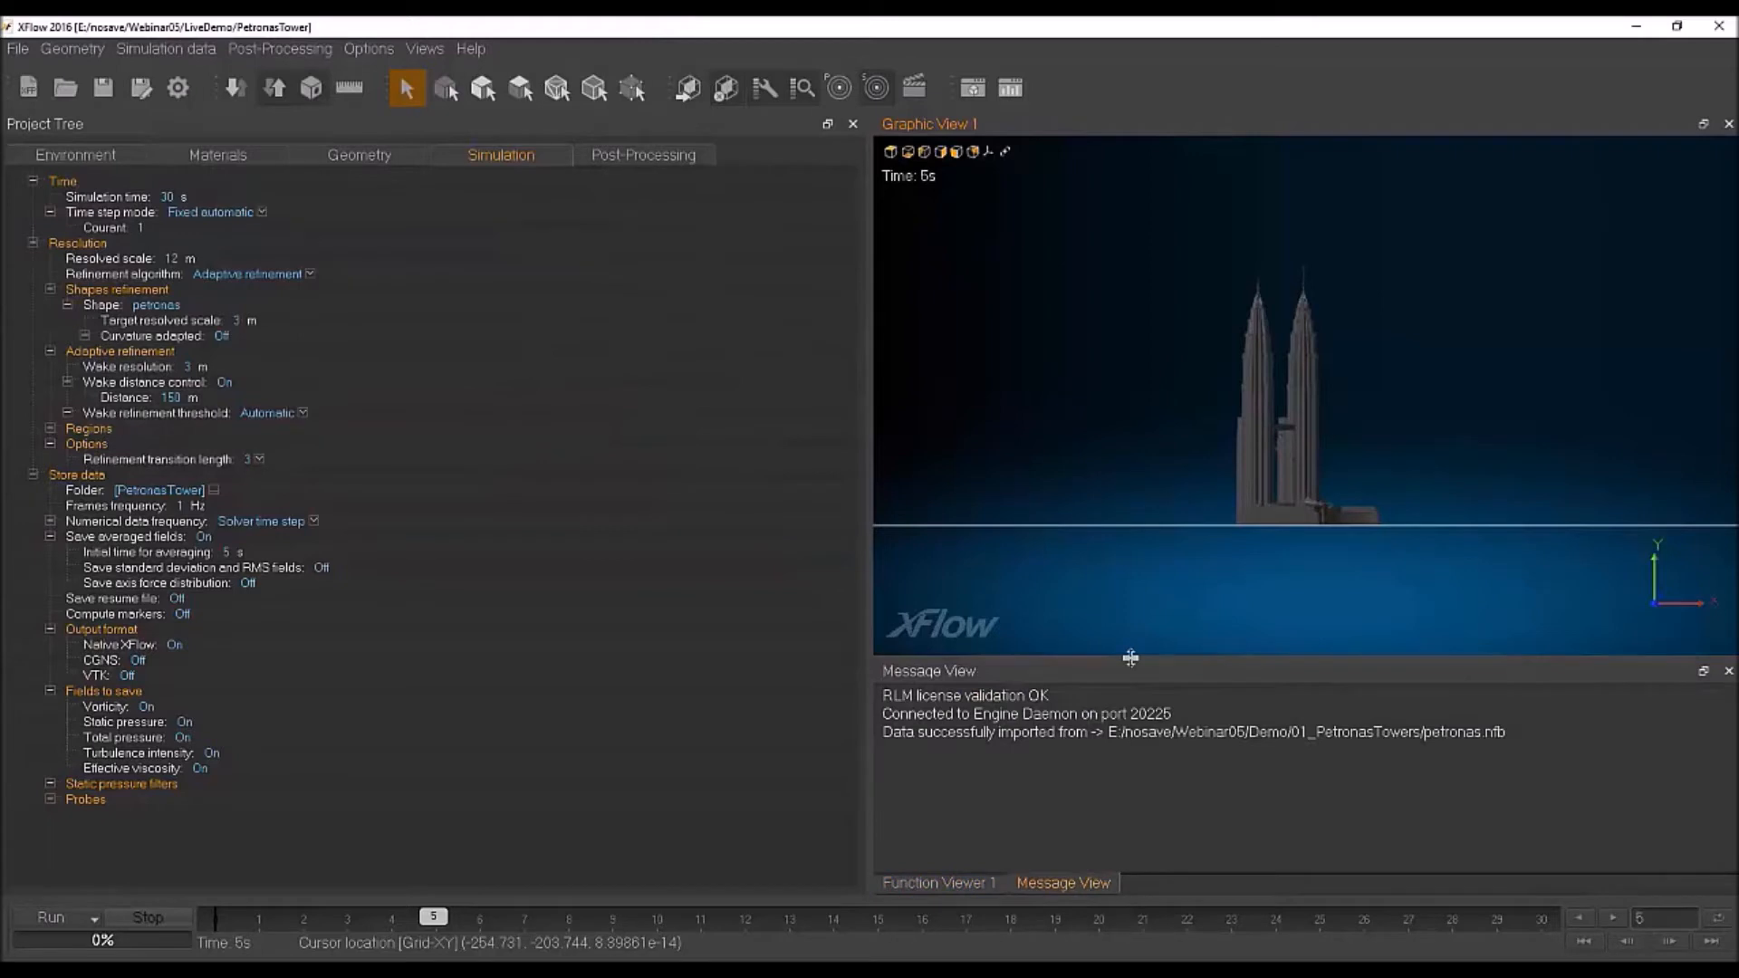
drag(1130, 658, 1131, 592)
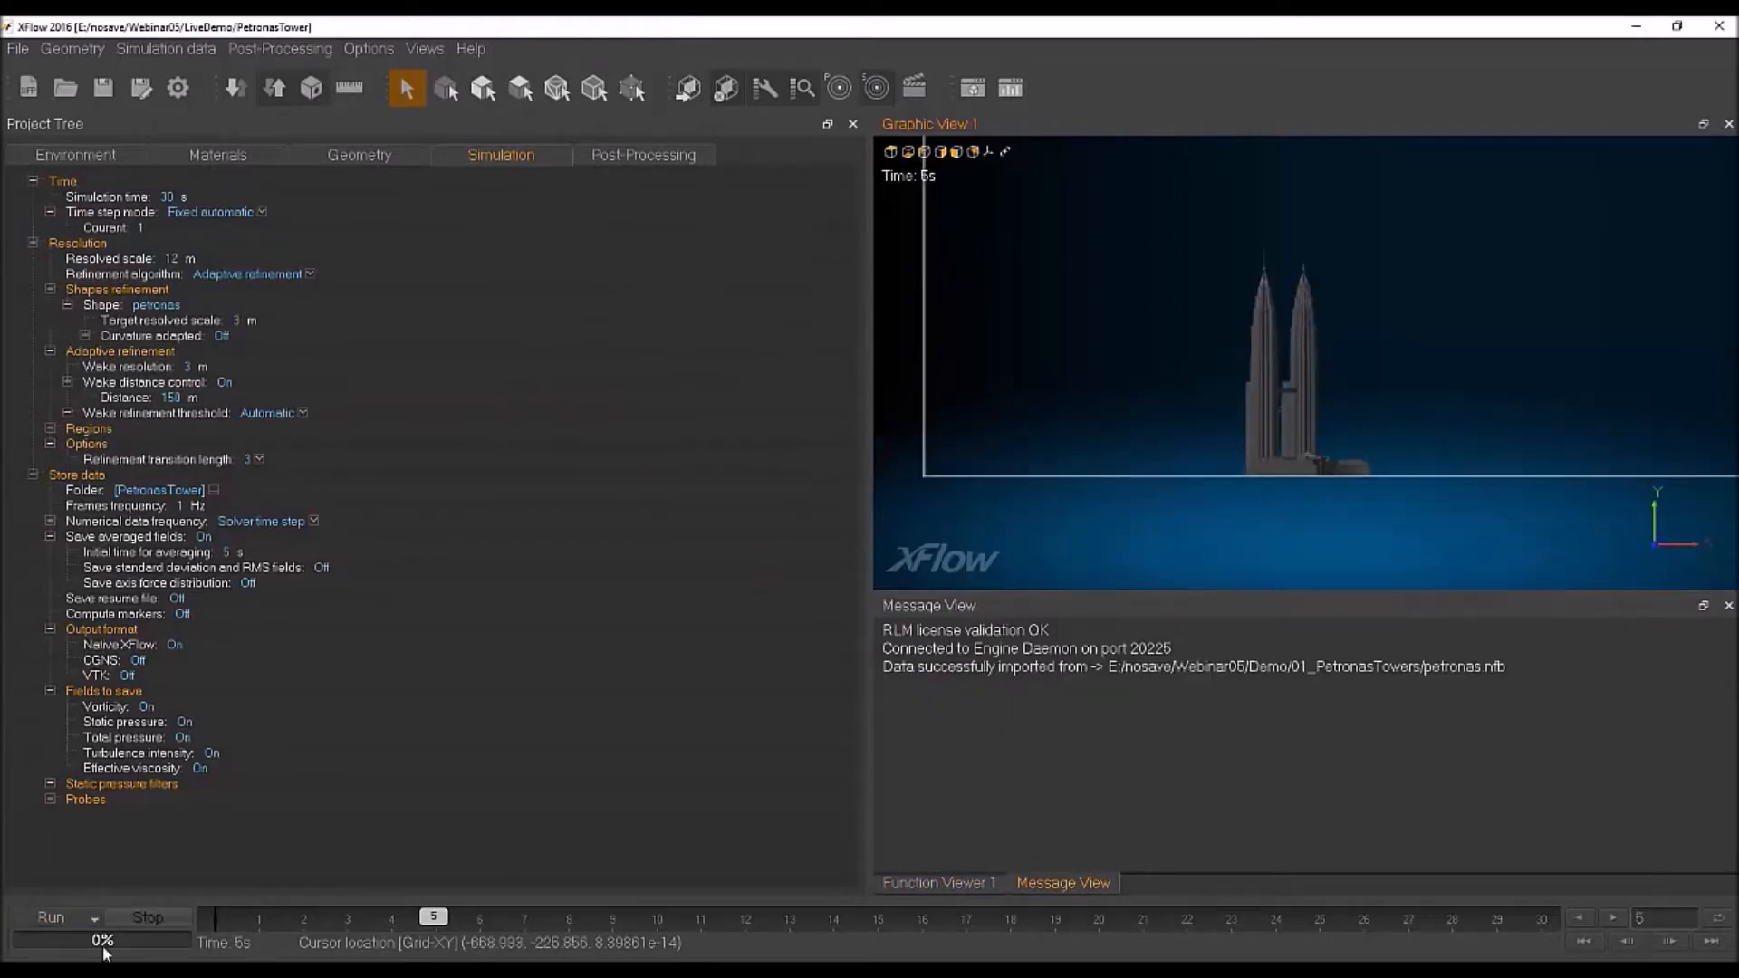
click(94, 918)
click(129, 917)
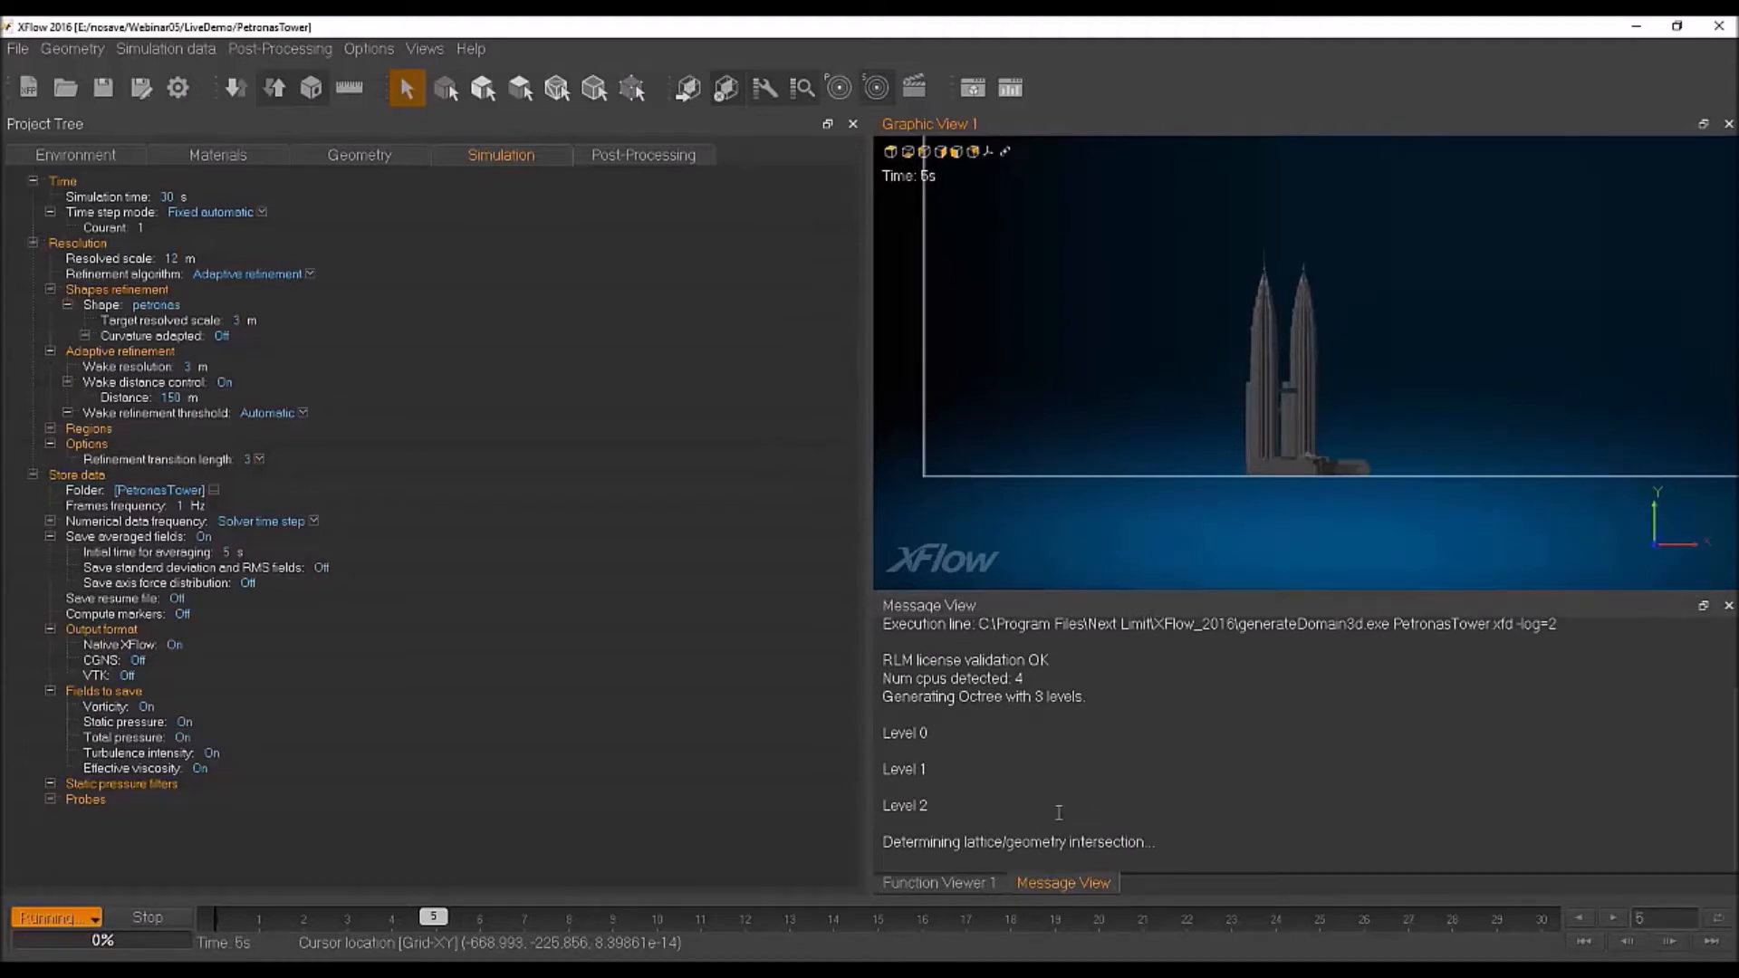
Step: Examine the domain generation log, including the element data and the turbulent harmonics warning
scroll(1083, 753, up, 2)
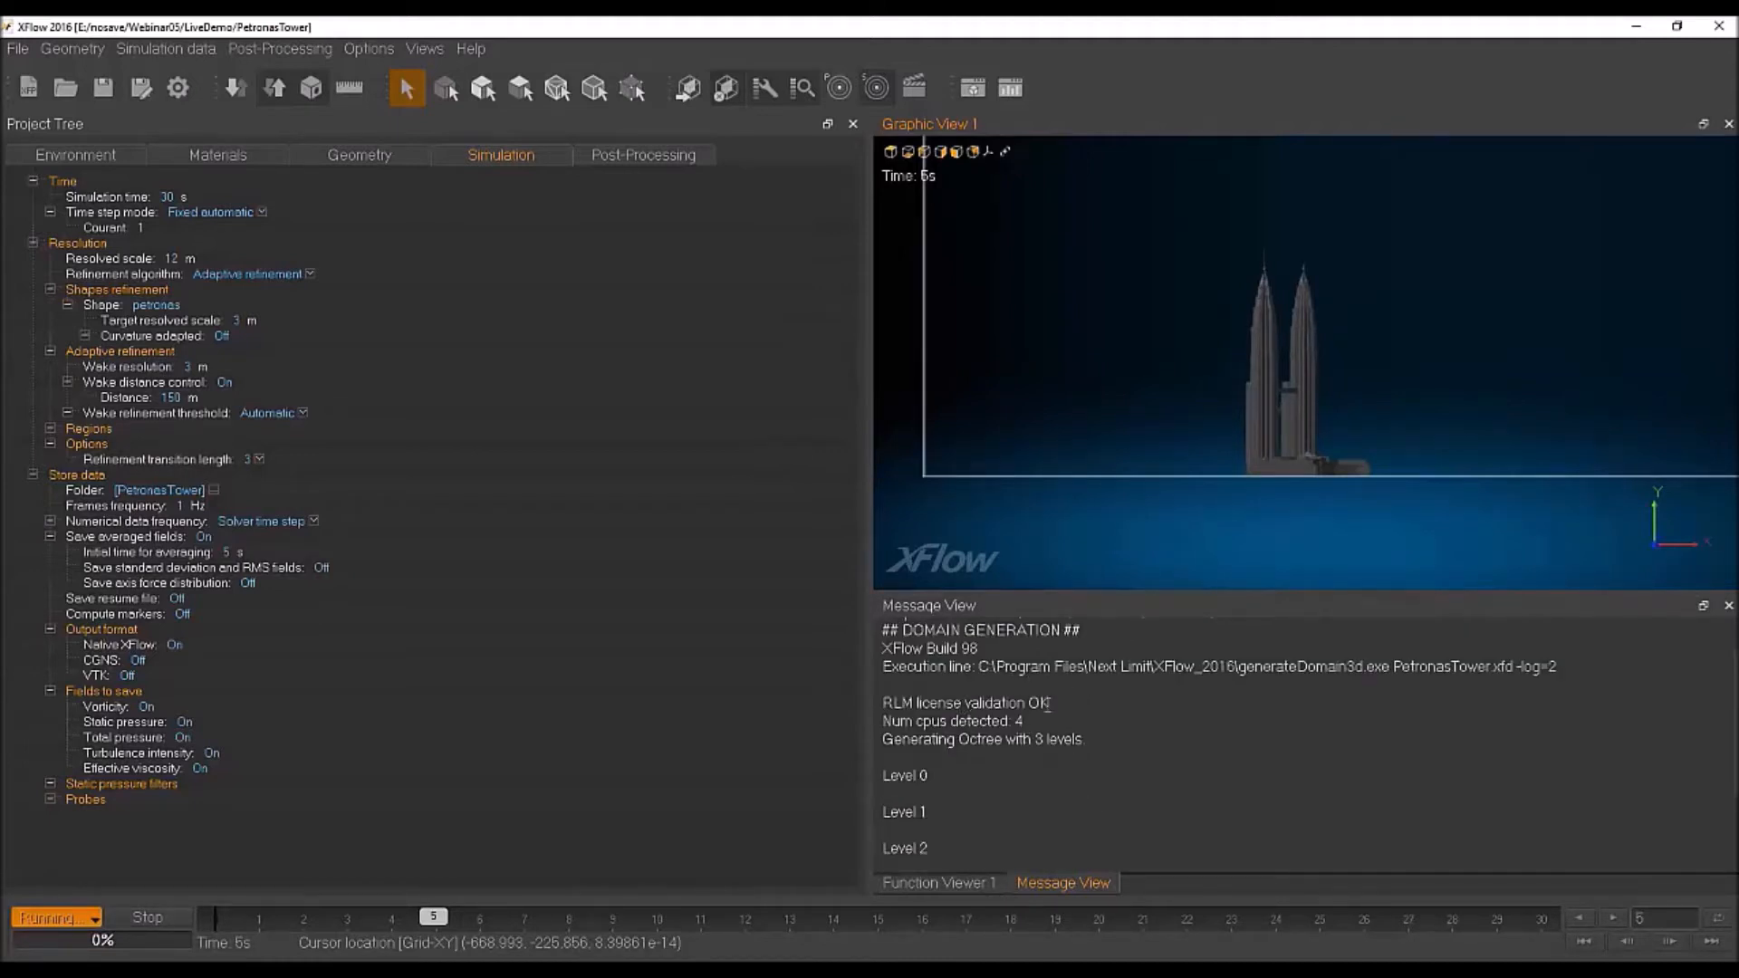
scroll(1213, 398, down, 3)
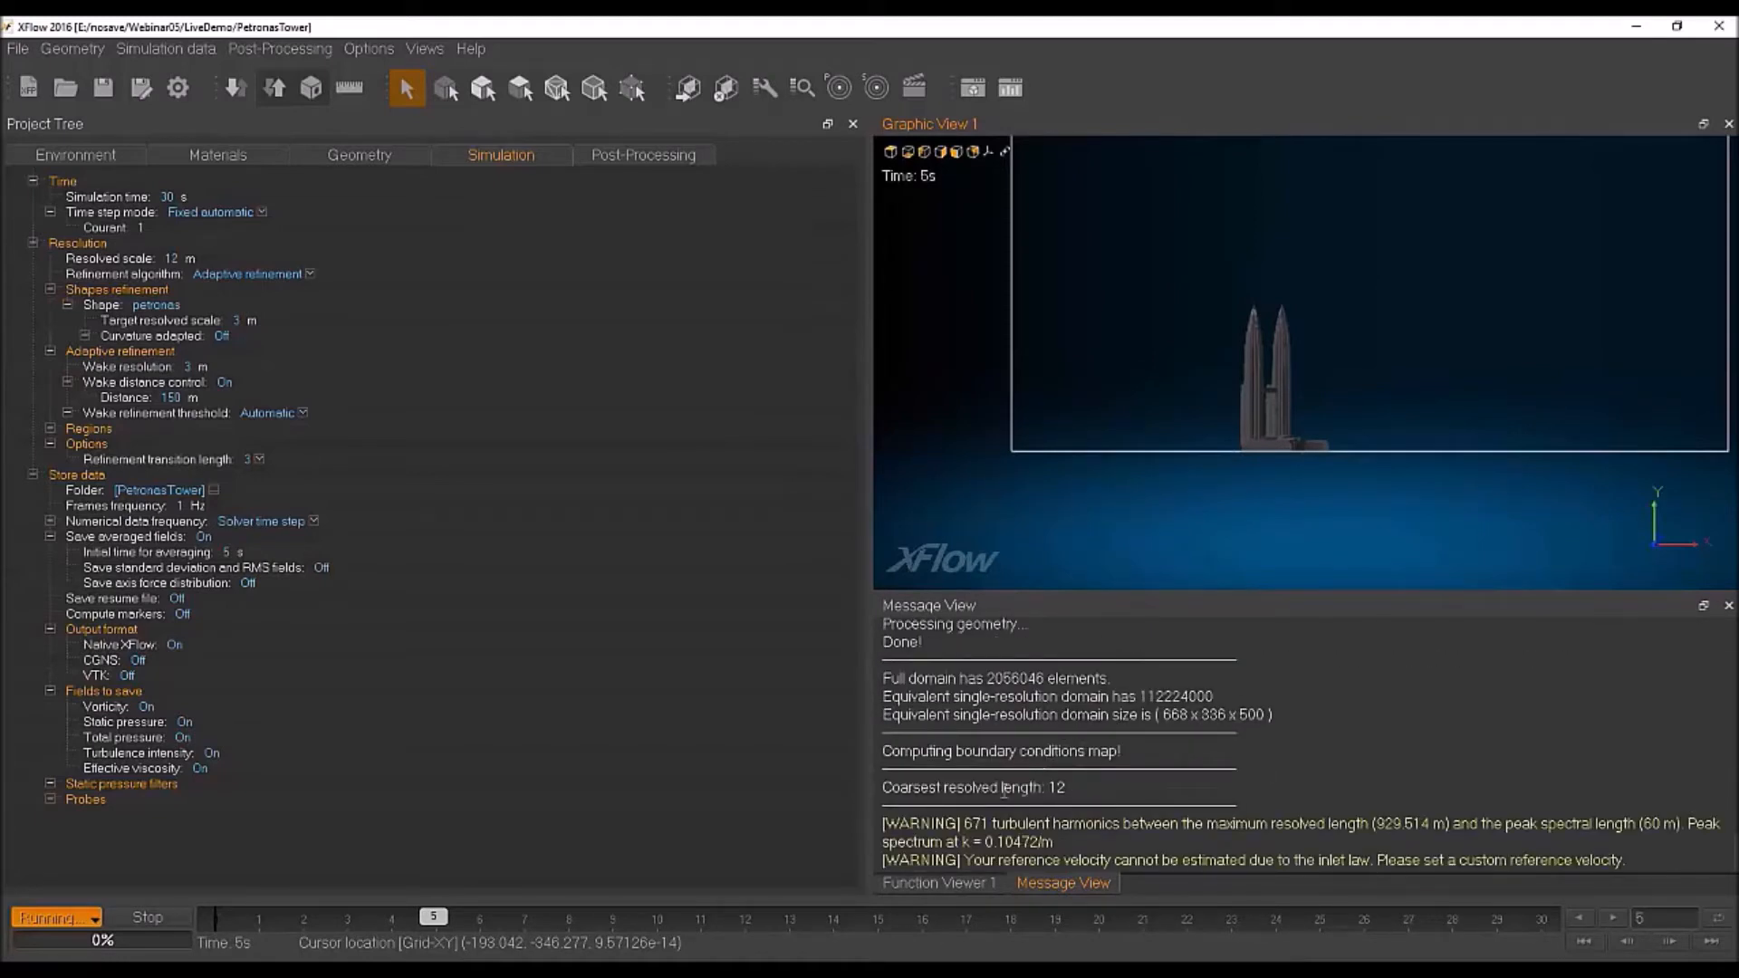
drag(975, 823, 1285, 823)
click(1023, 825)
drag(1013, 823, 1313, 824)
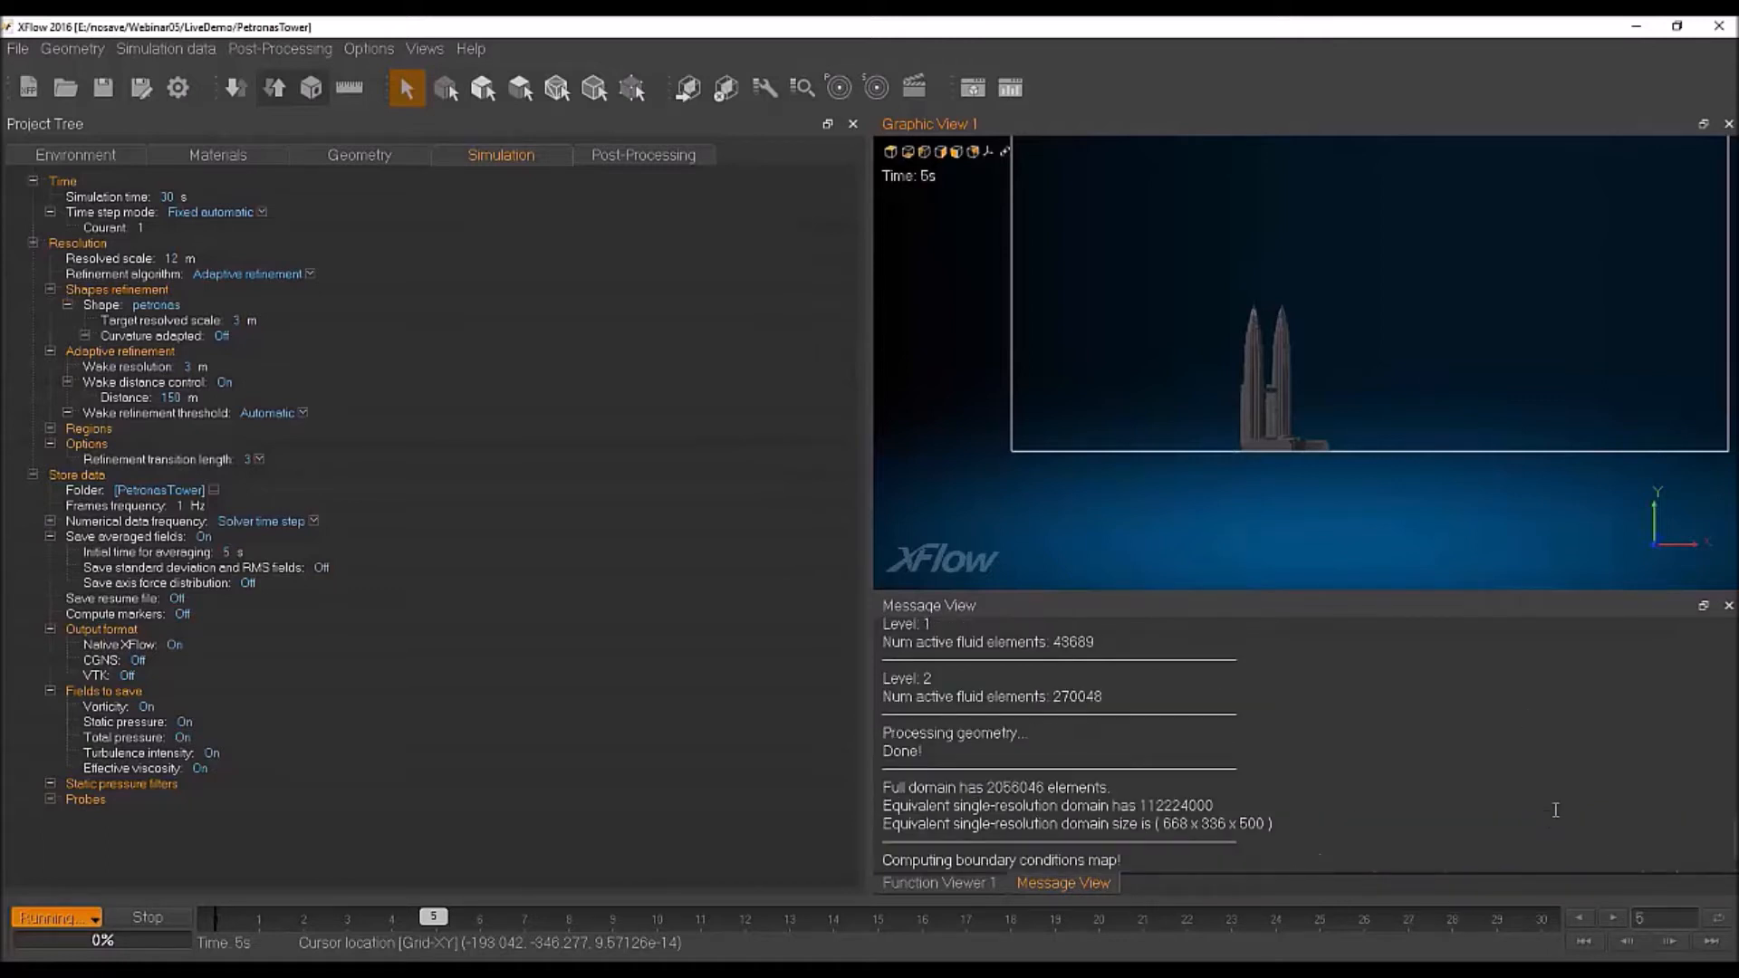
Step: Stop the computation and switch to the already computed PetronasTowers_TI project in a maximized window
click(170, 917)
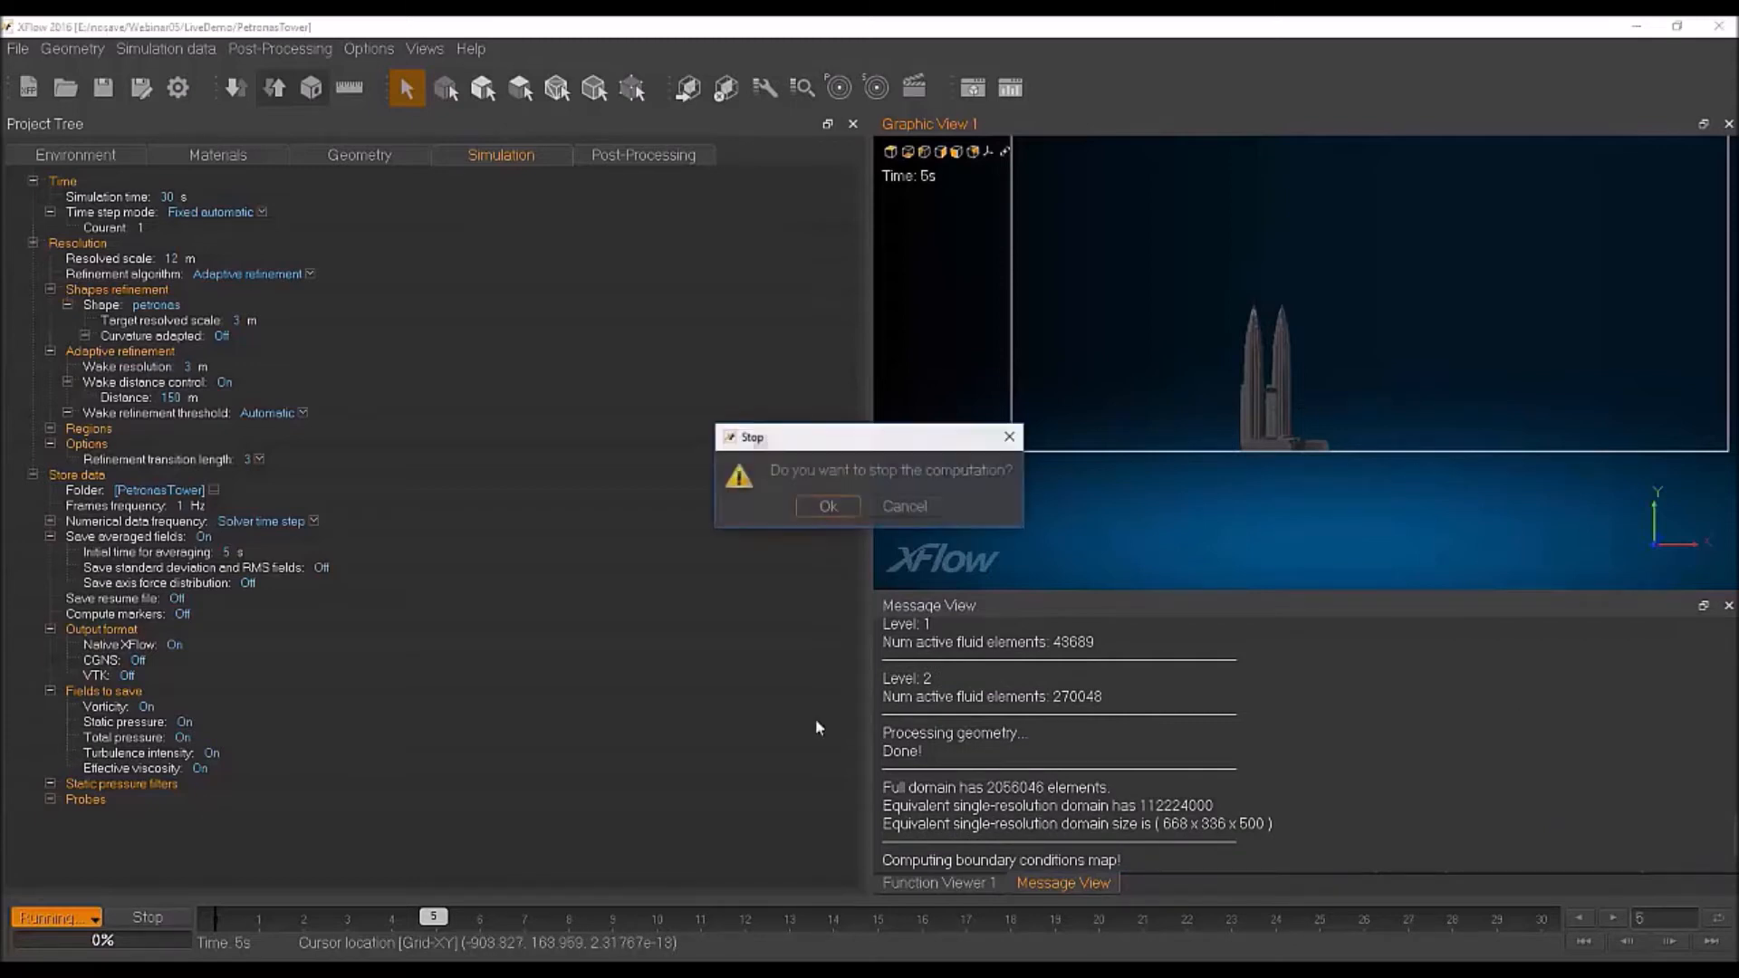
click(830, 507)
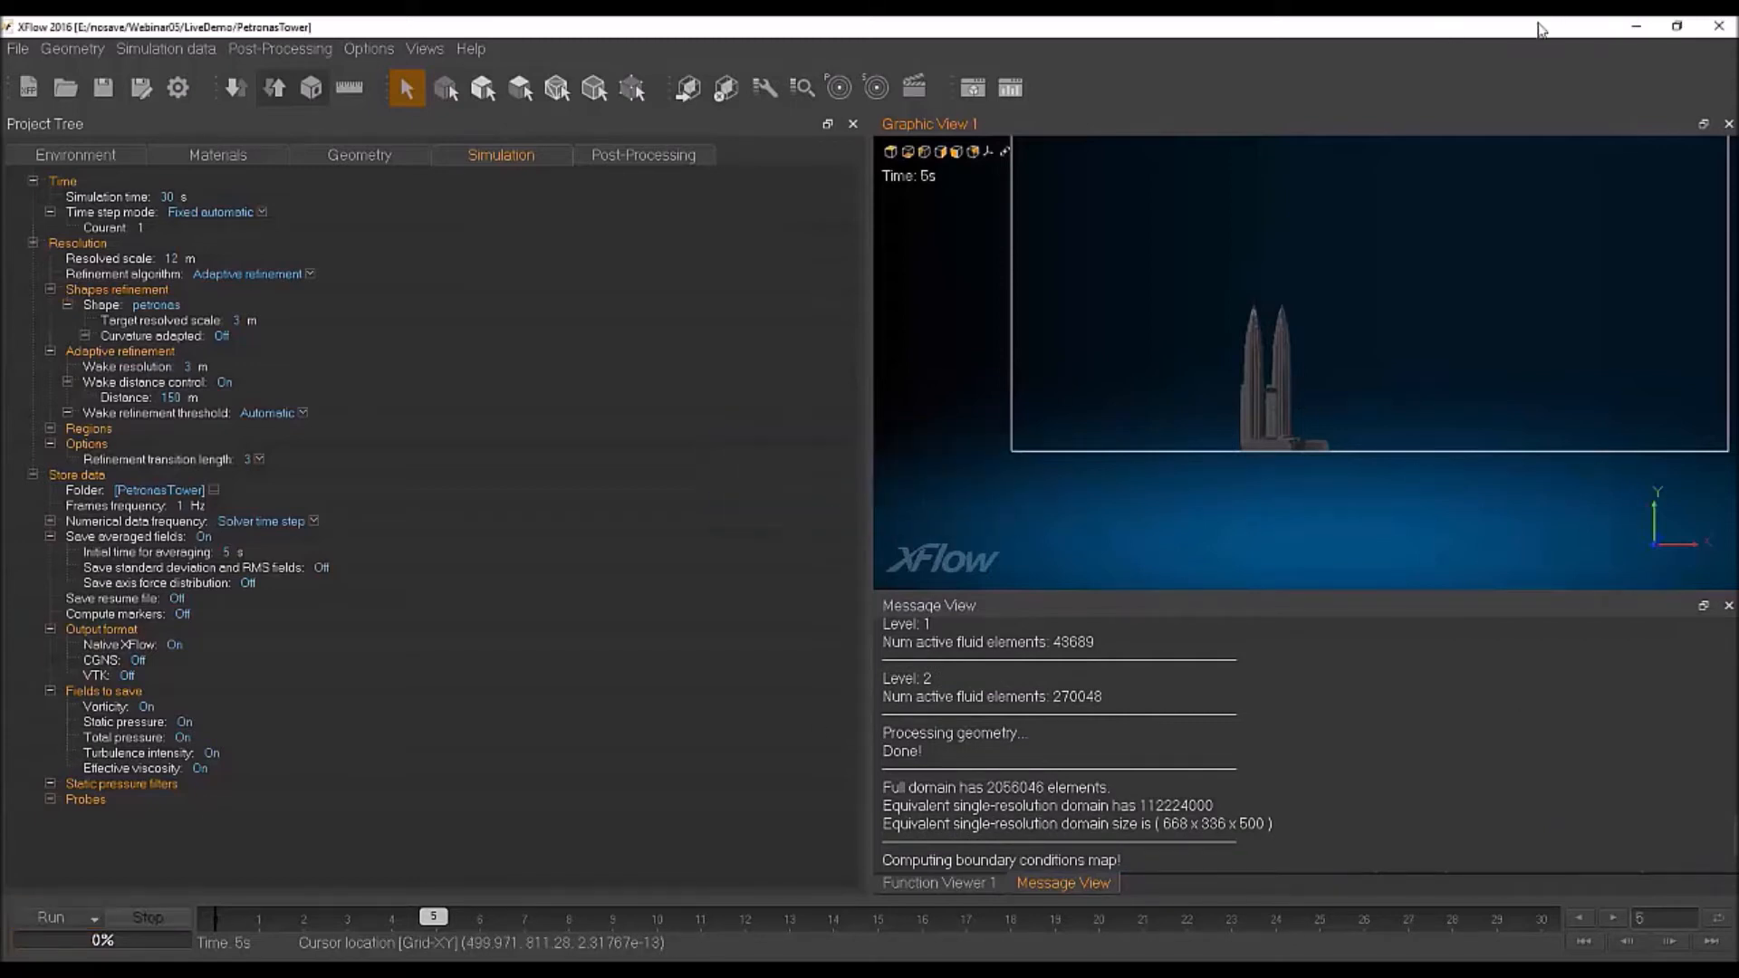
click(1635, 29)
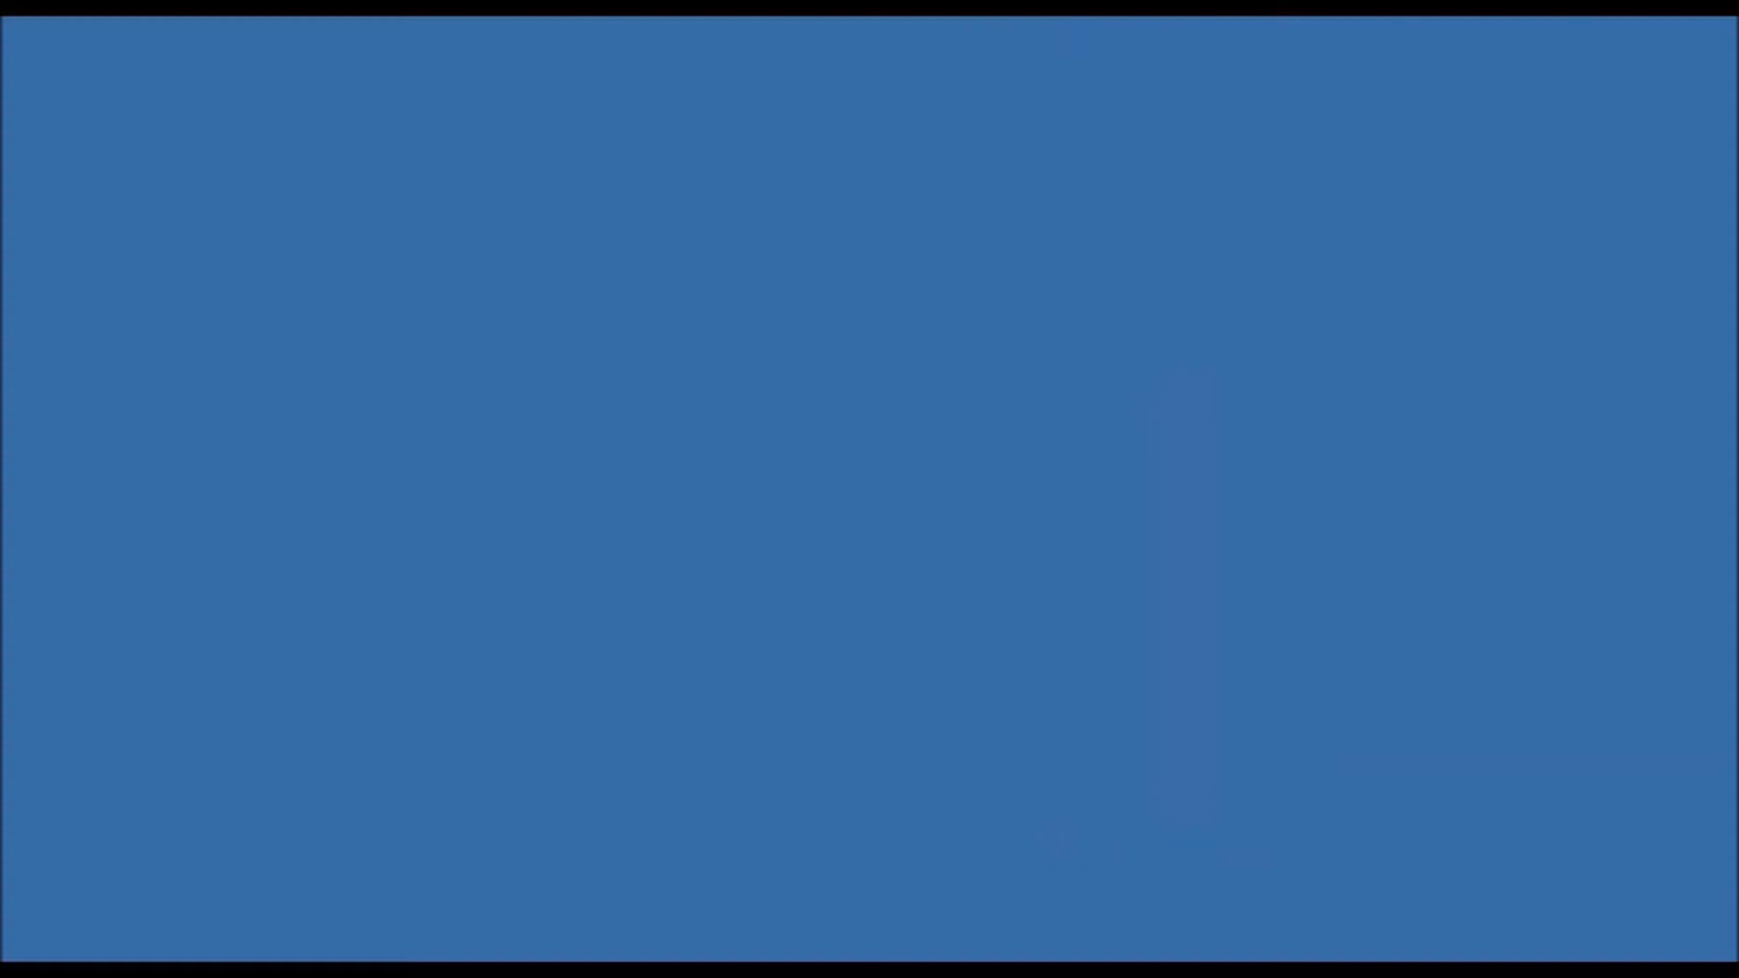
drag(1604, 960, 1078, 245)
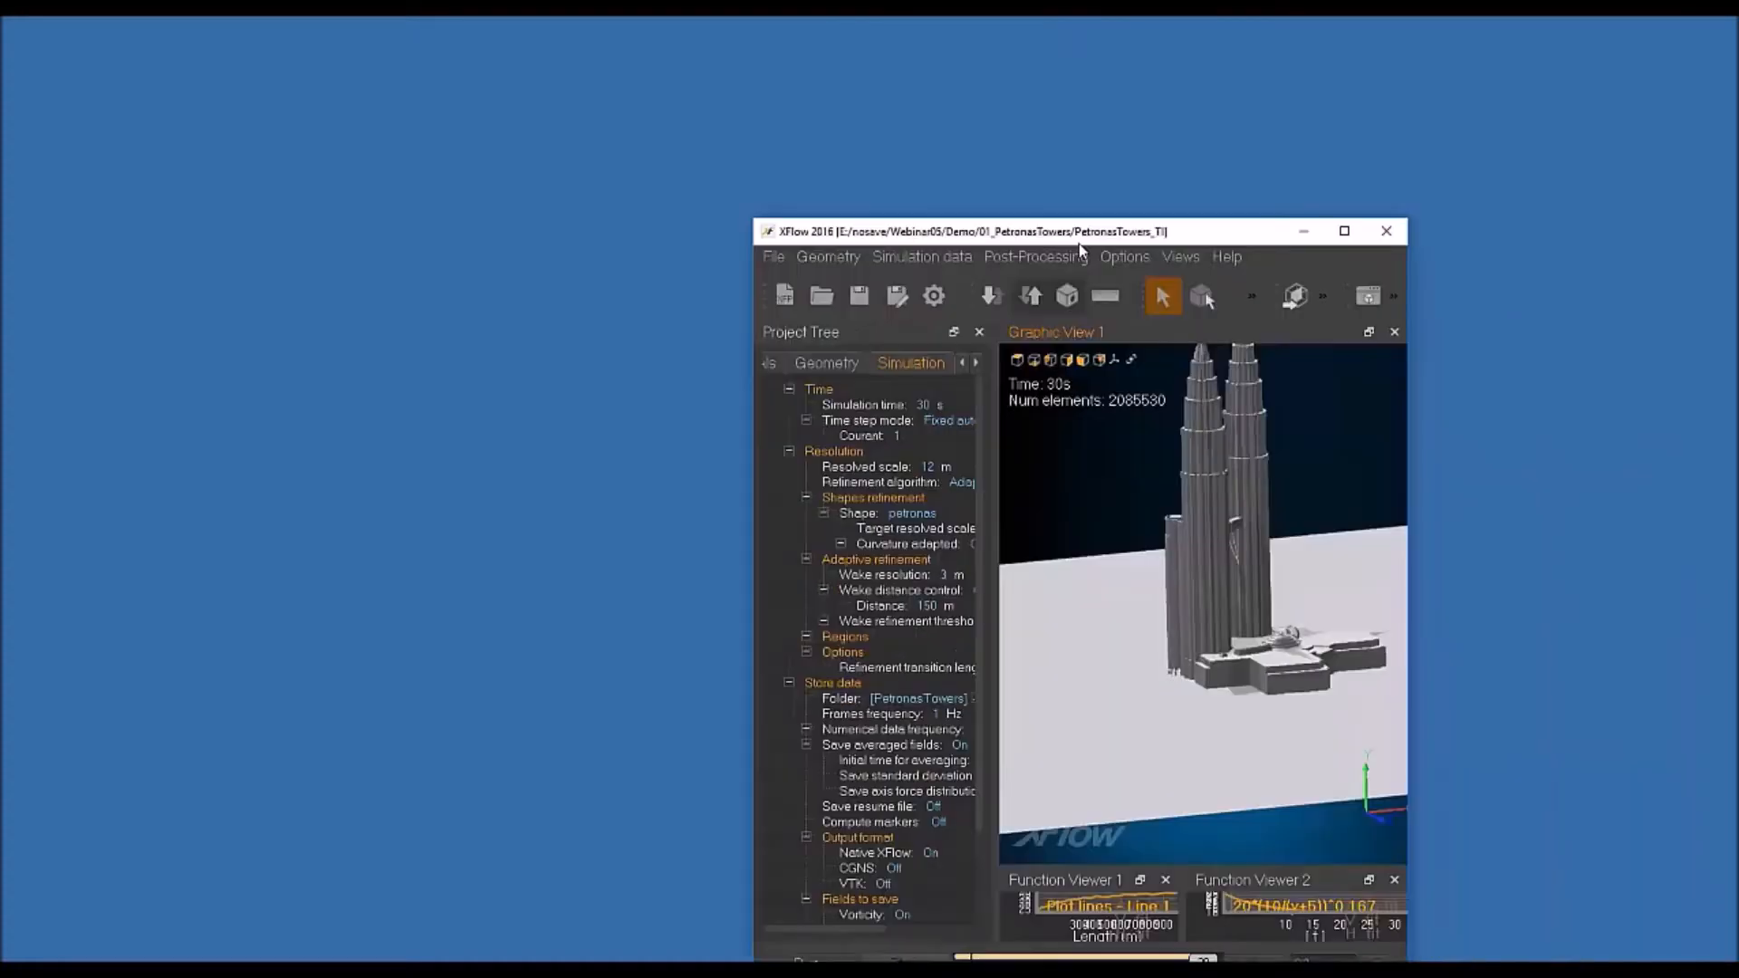
double_click(1079, 244)
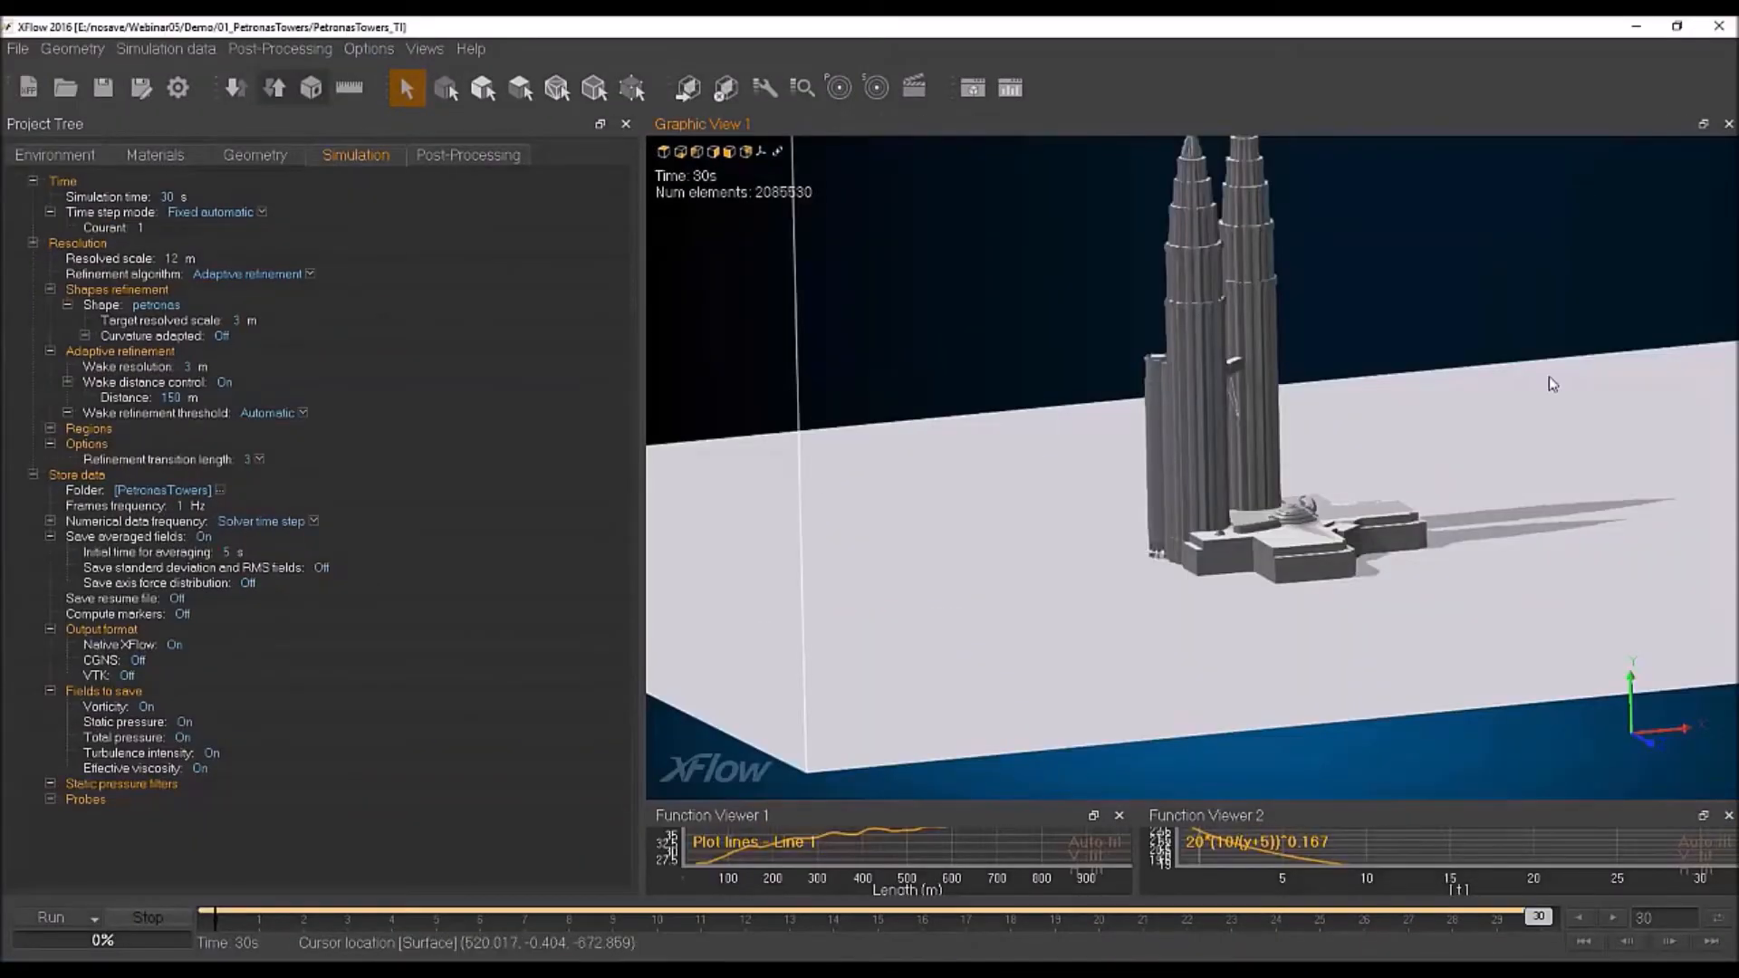
Step: Open the post-processing settings and compare the number of elements at 0 s, 16 s and 30 s
scroll(1274, 556, down, 2)
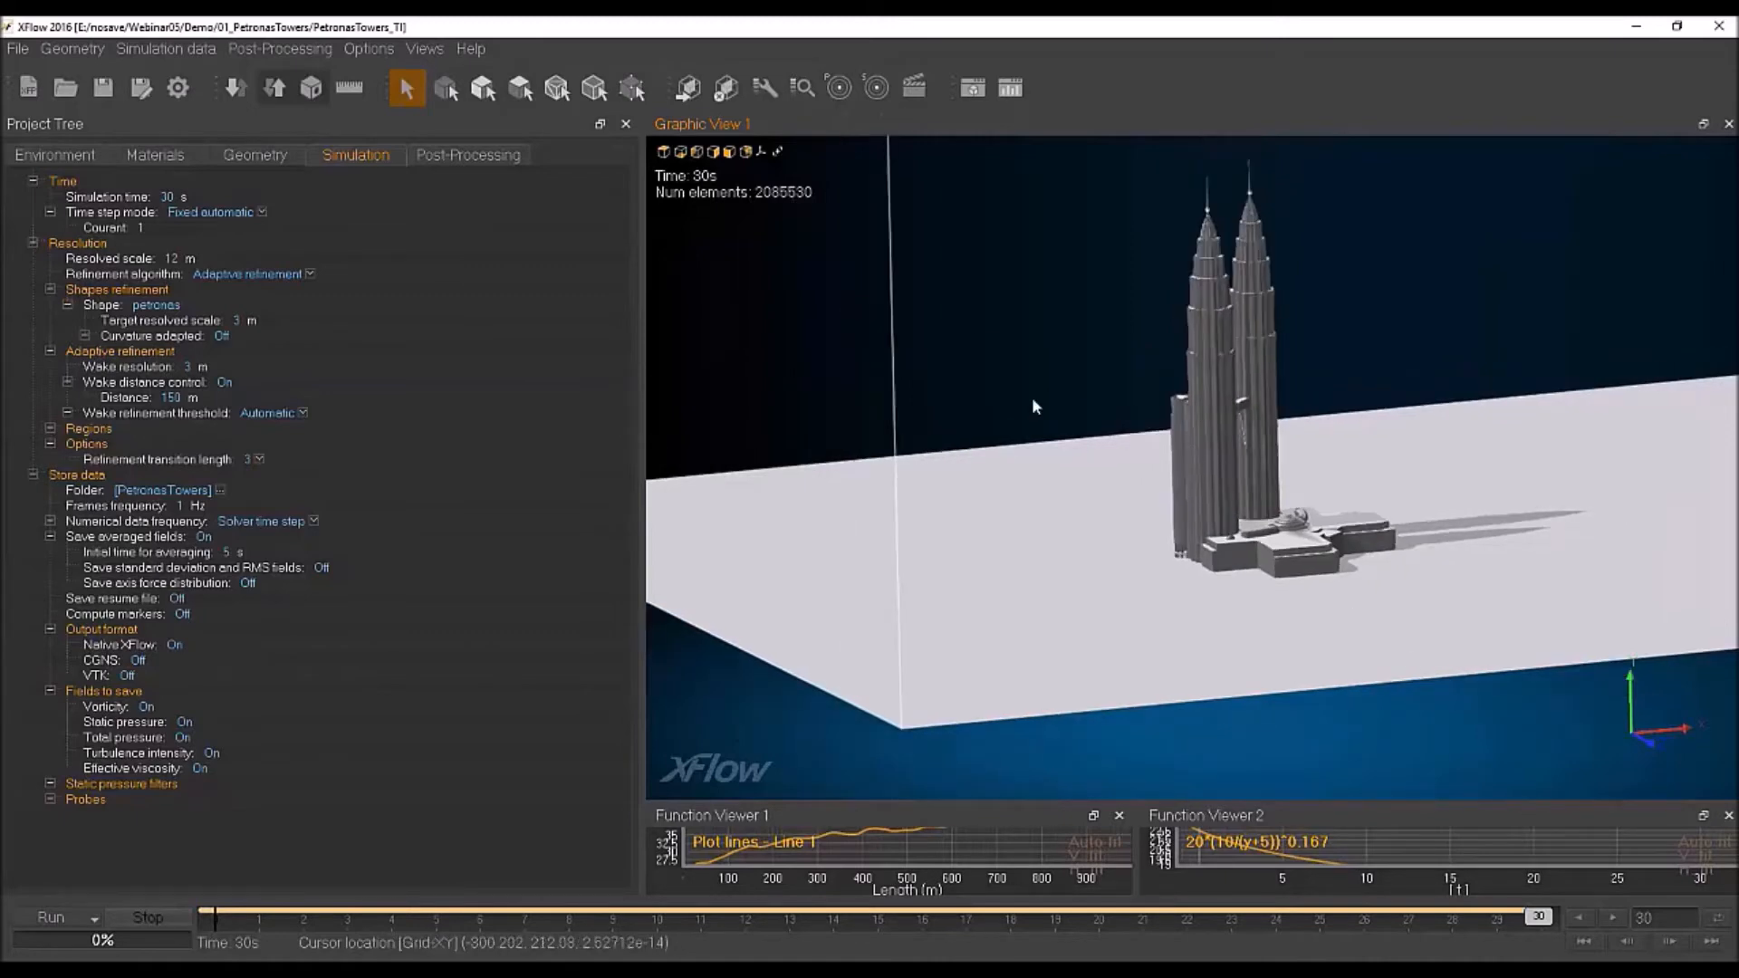
click(471, 156)
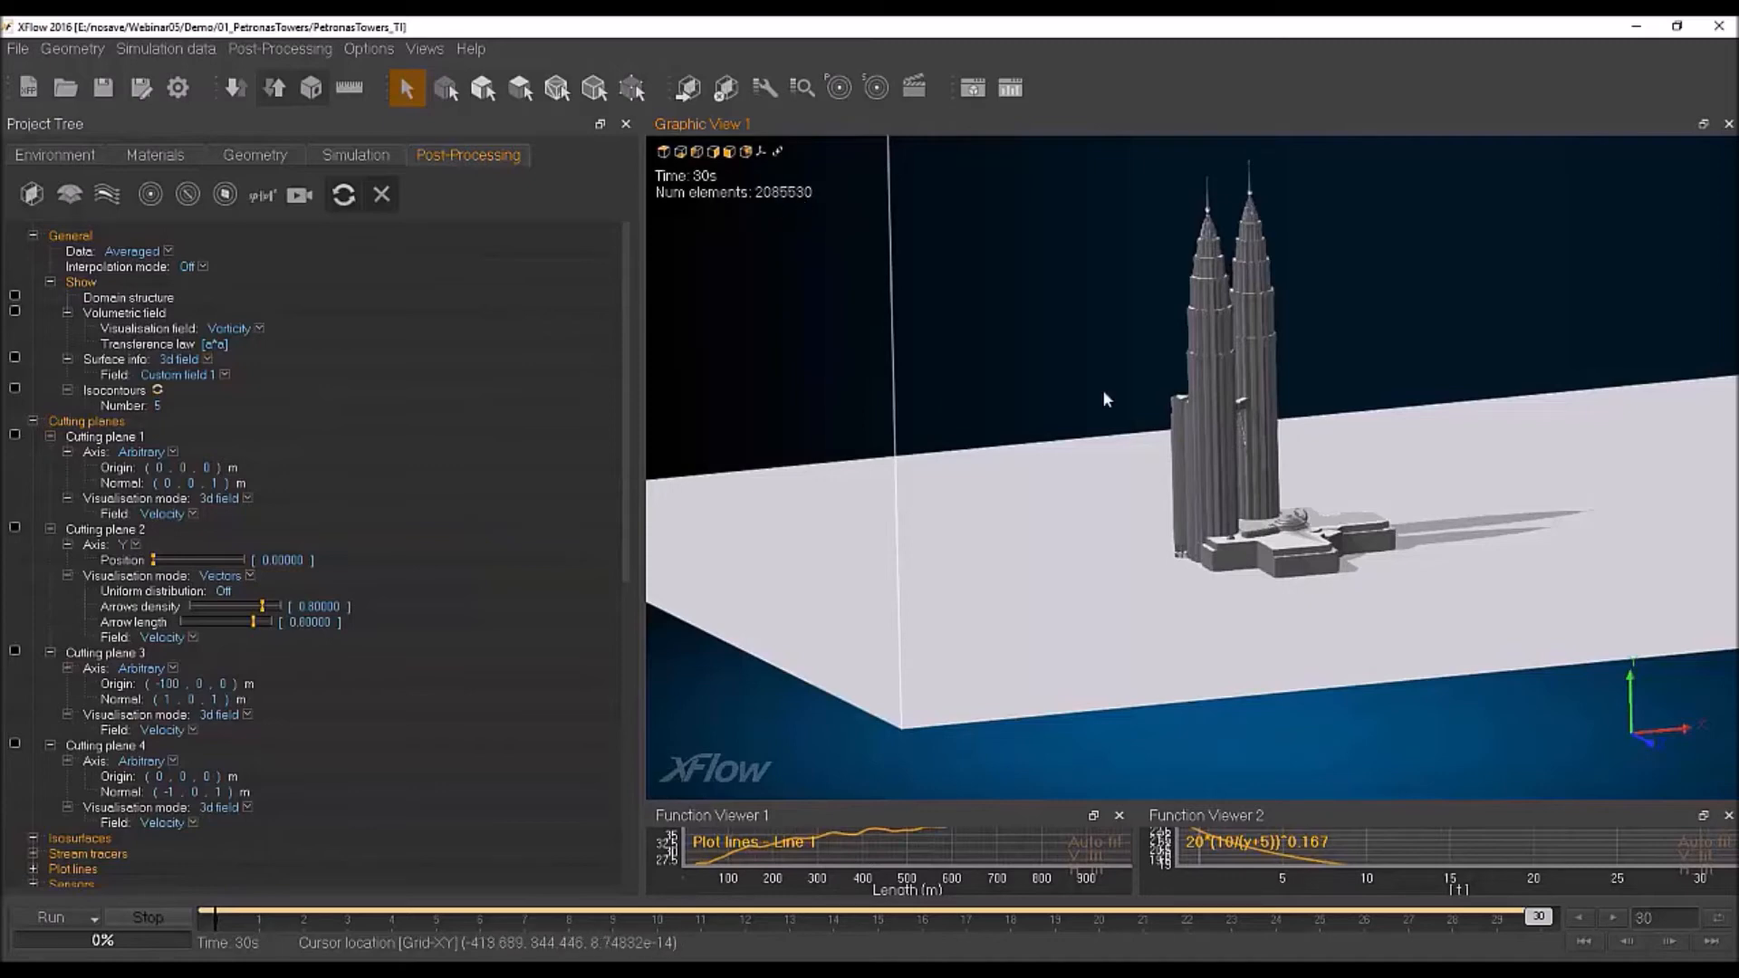
click(230, 915)
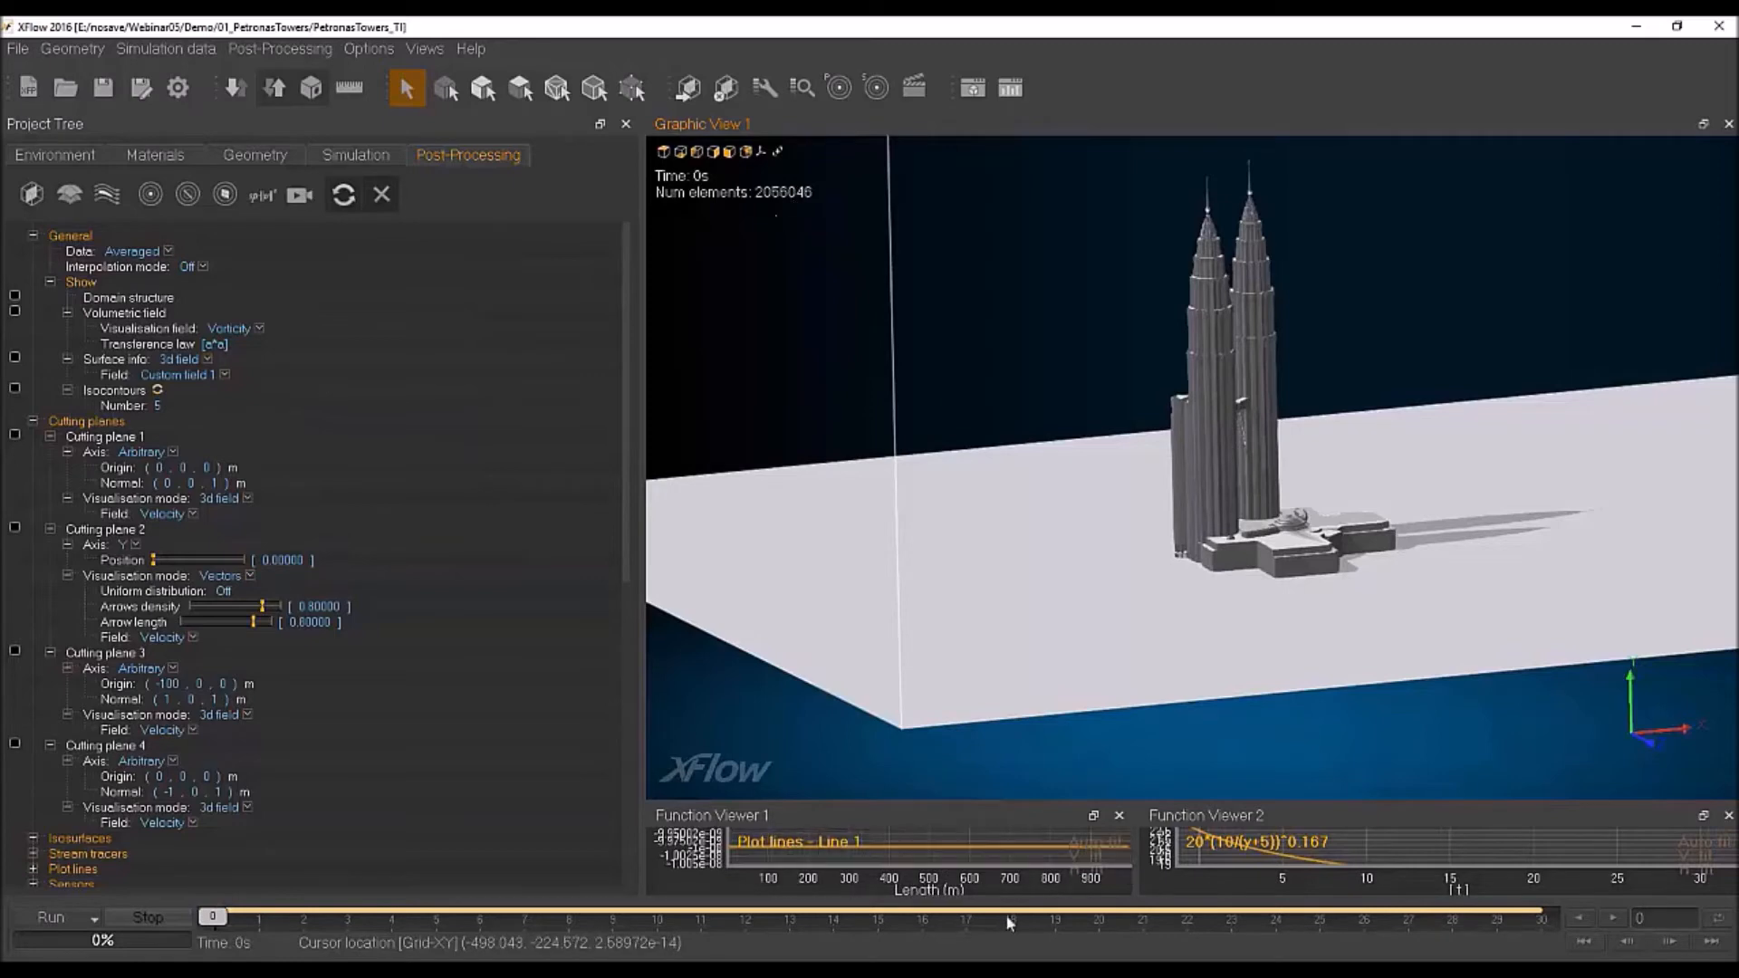
click(936, 920)
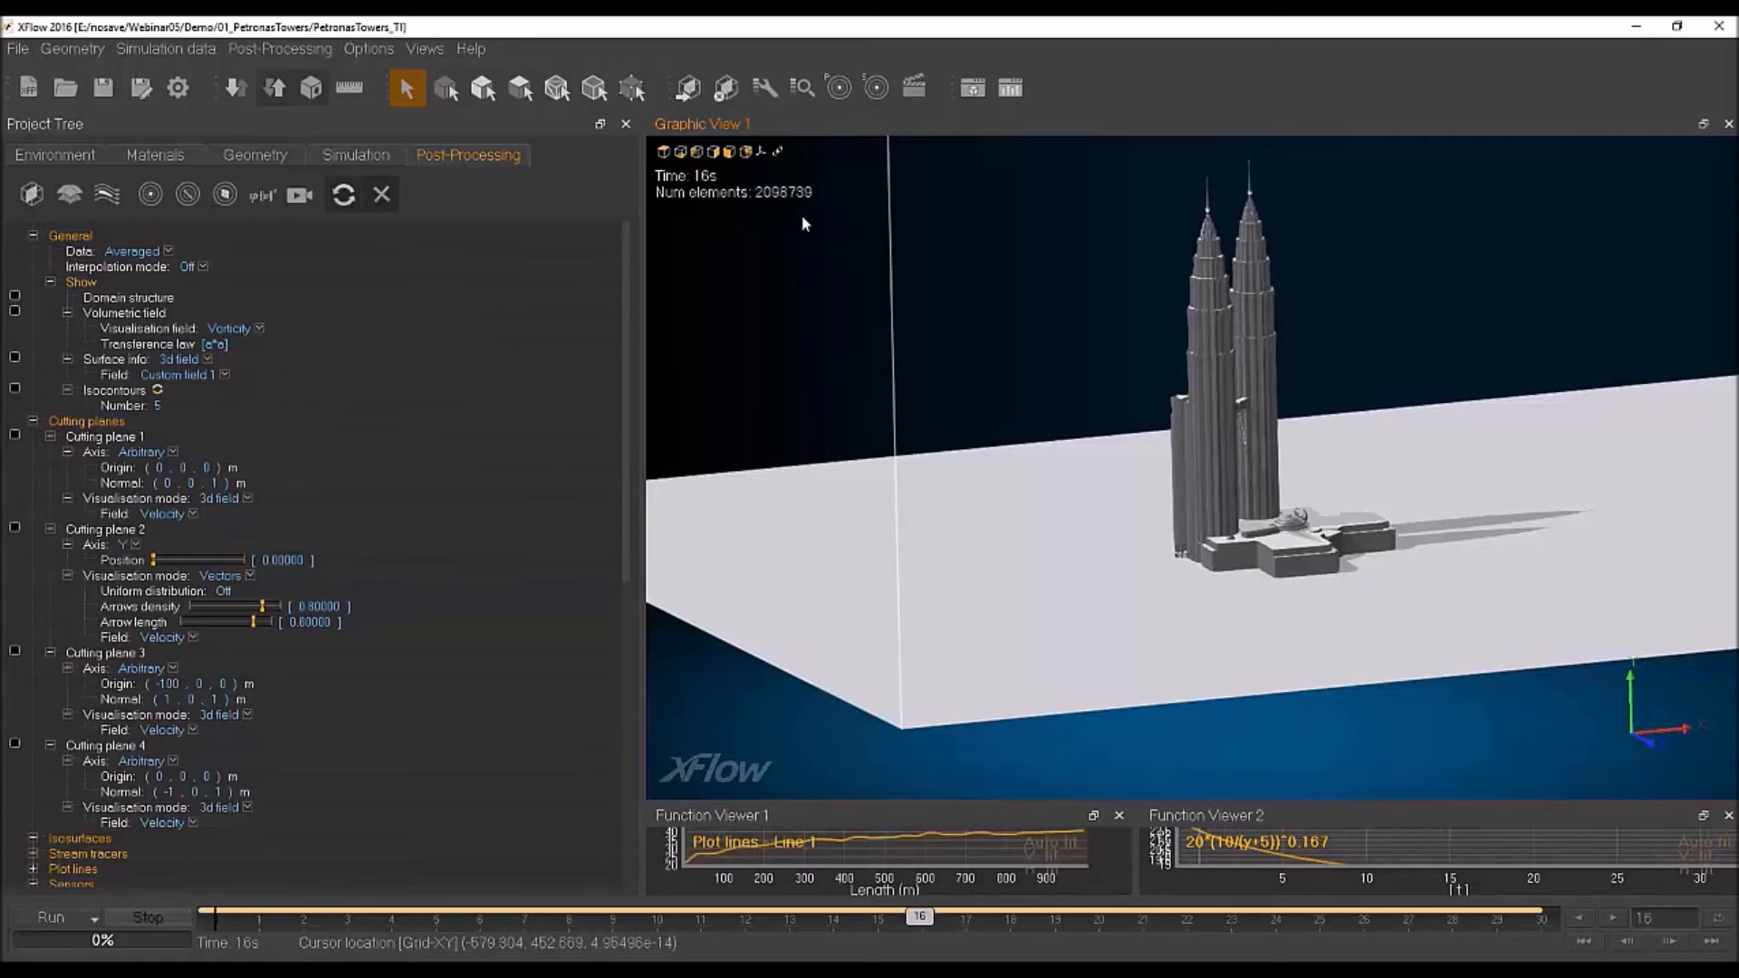
click(1548, 922)
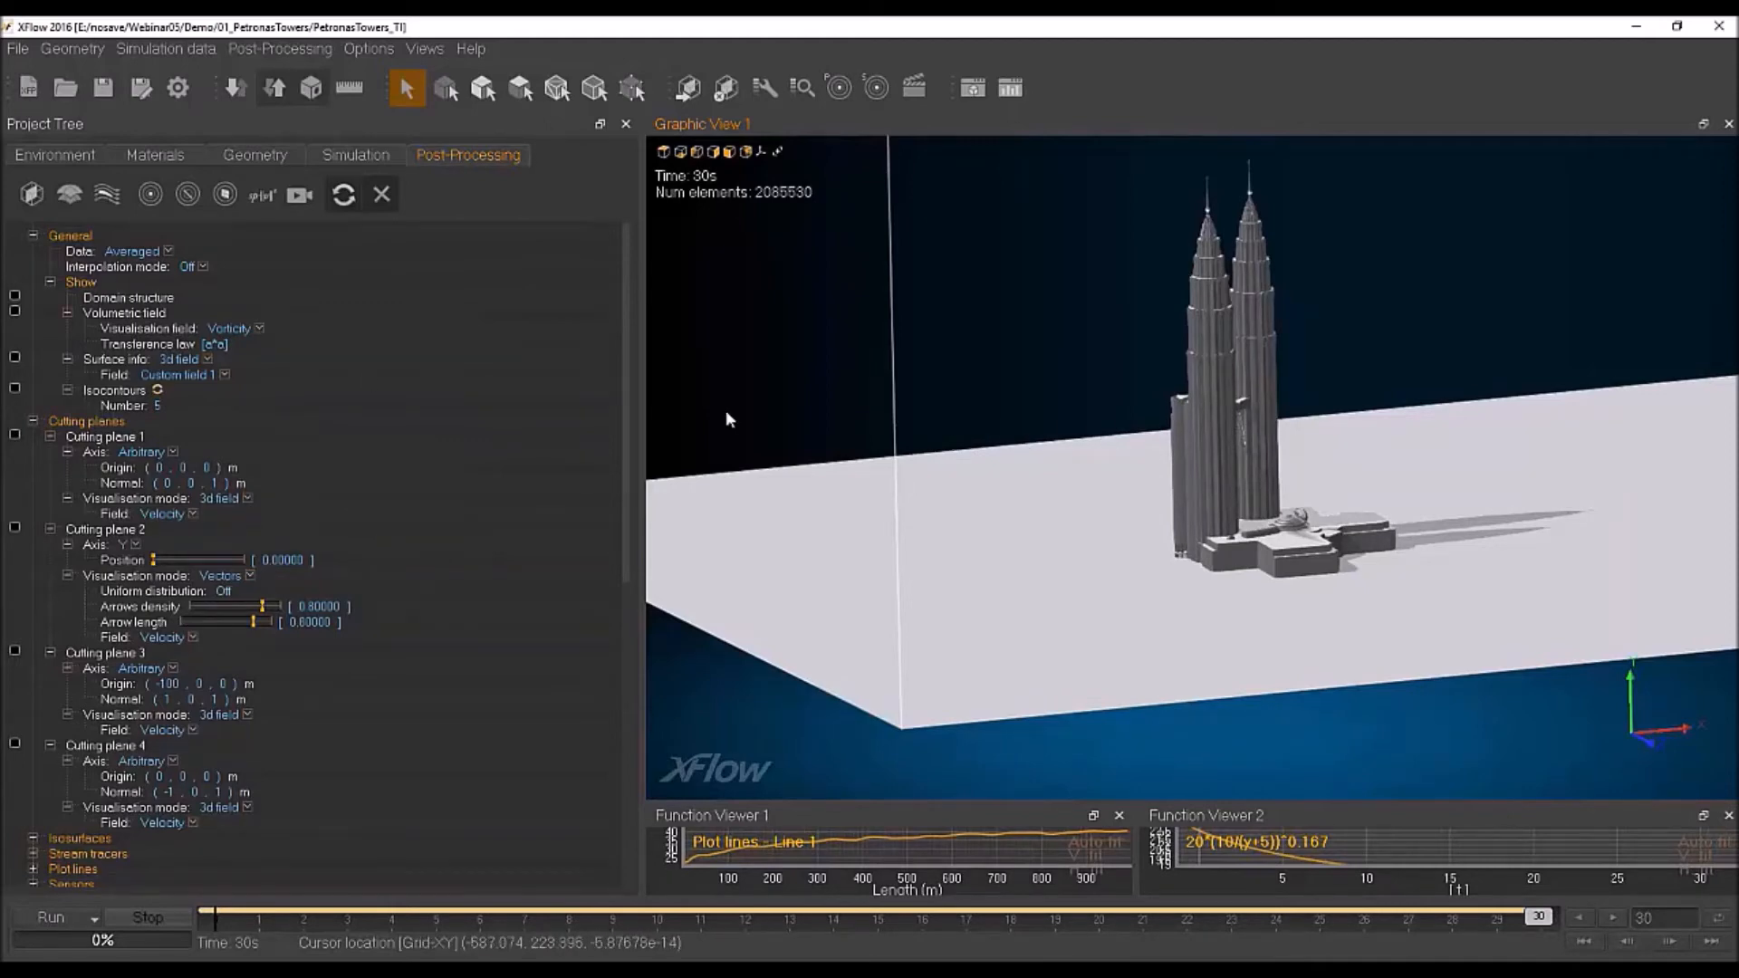
Step: Show the averaged velocity field on Cutting plane 1, reposition its legend and view the plane straight on
click(15, 436)
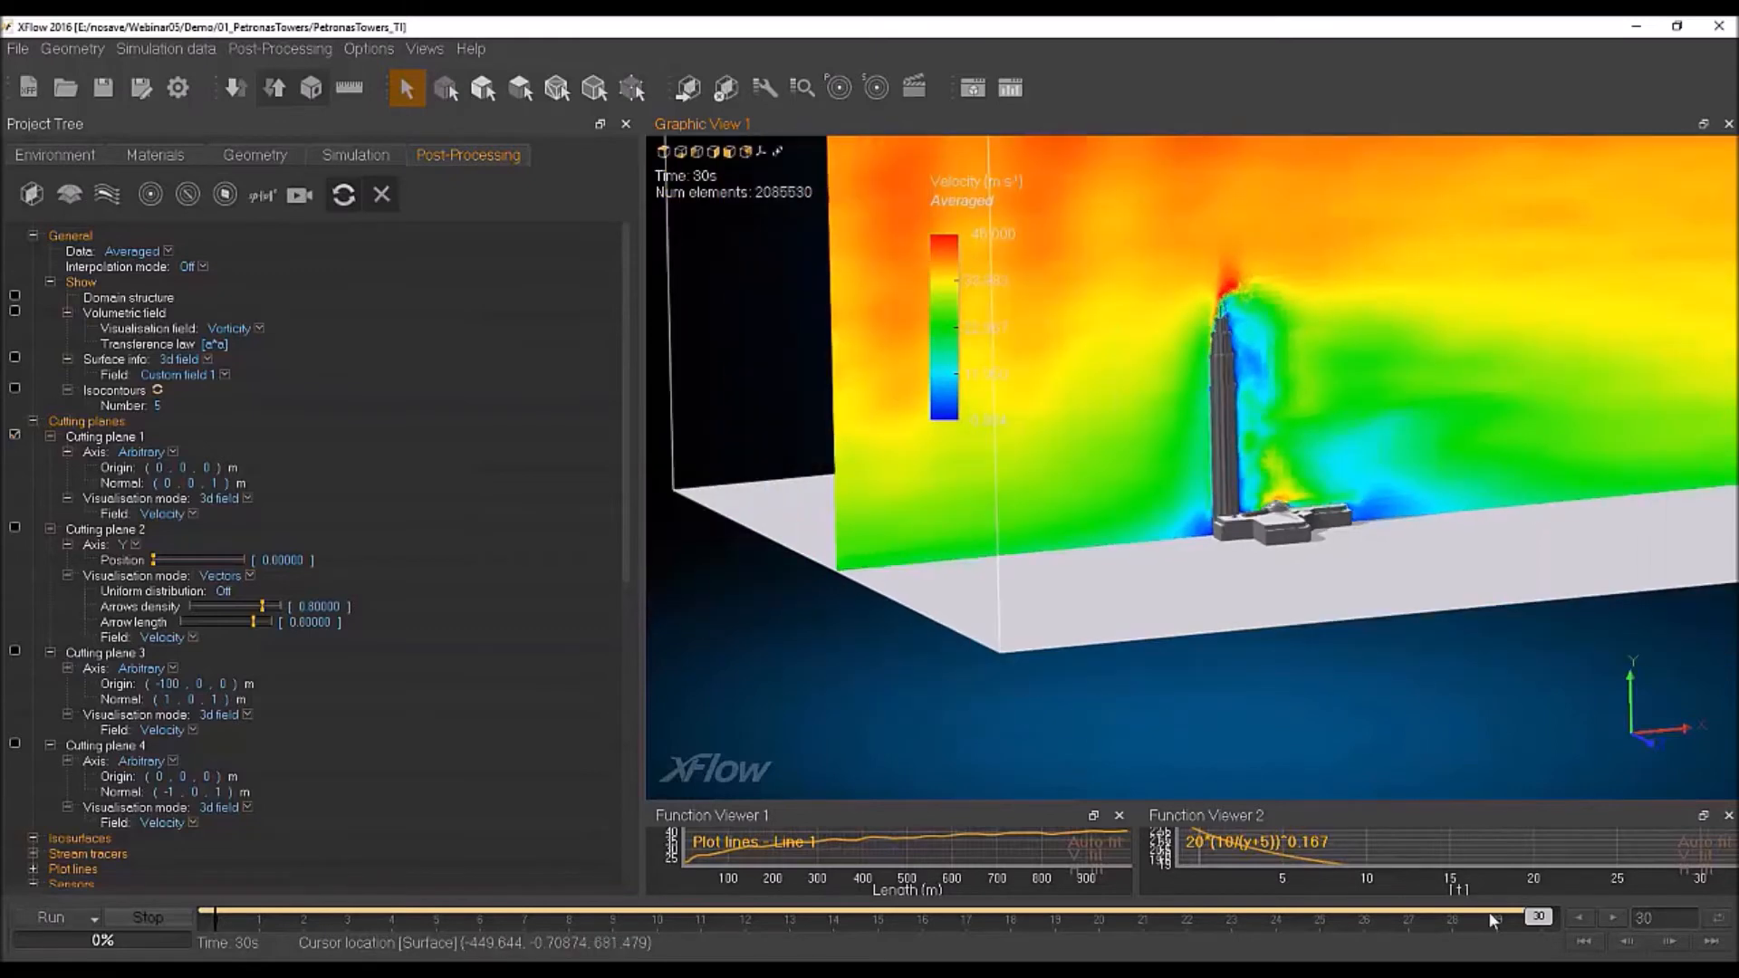
scroll(1062, 540, down, 3)
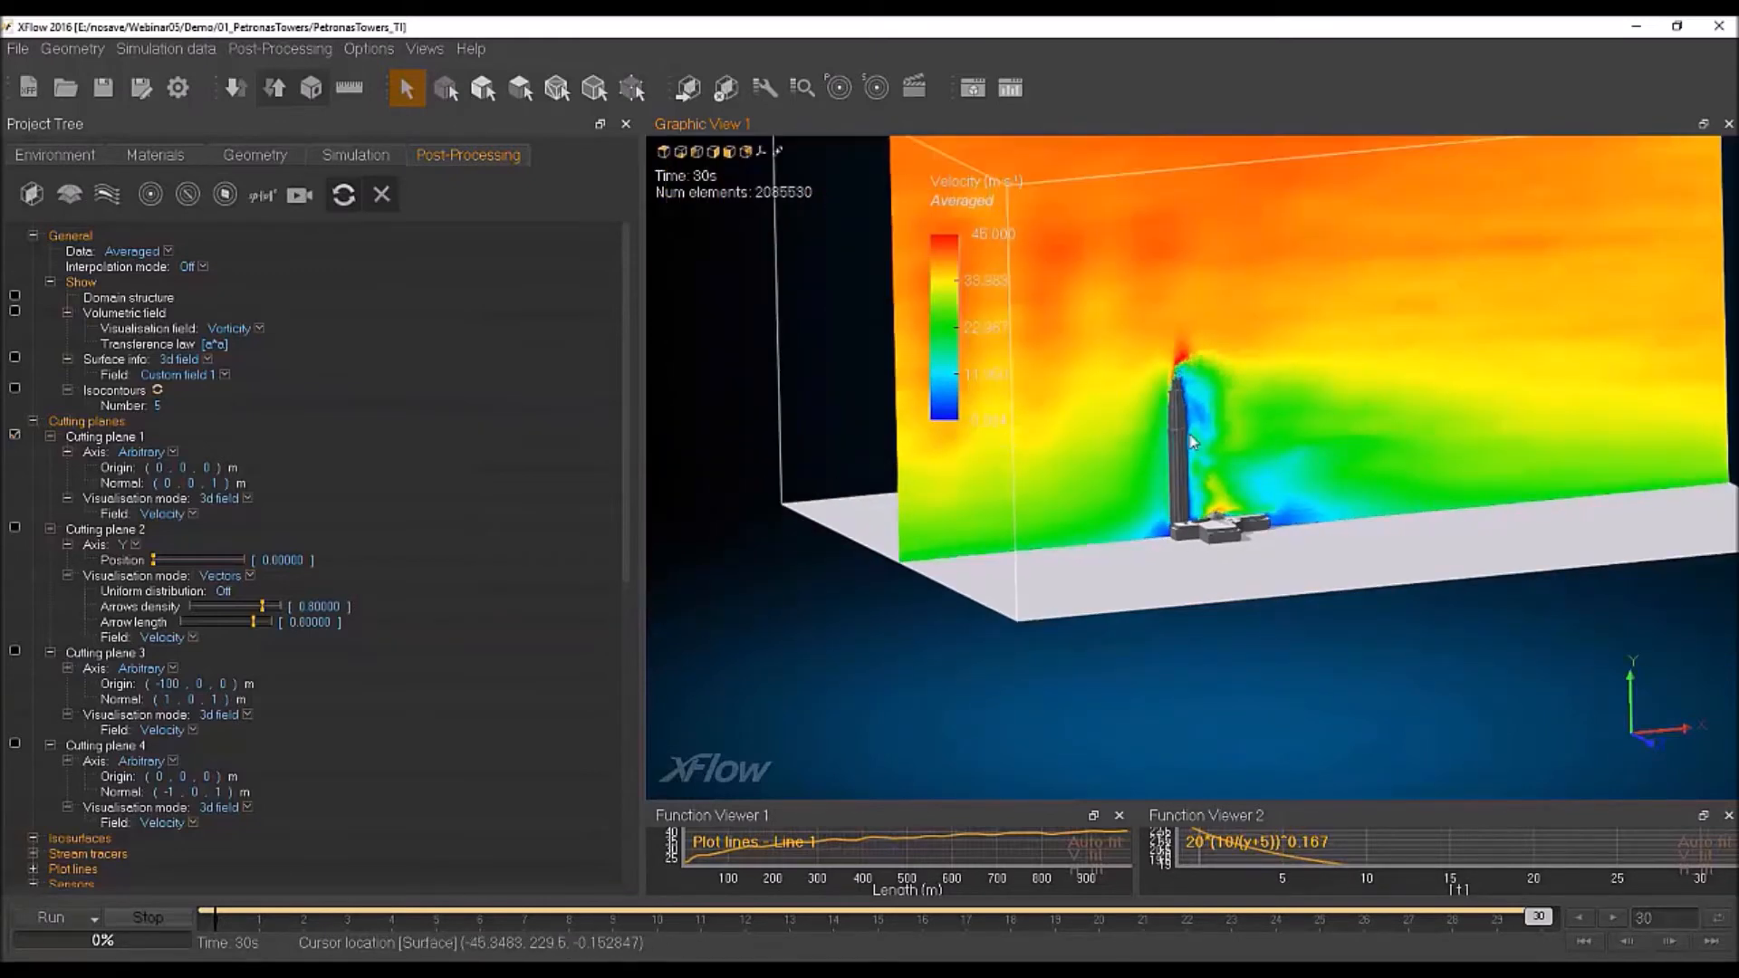
drag(959, 352, 697, 398)
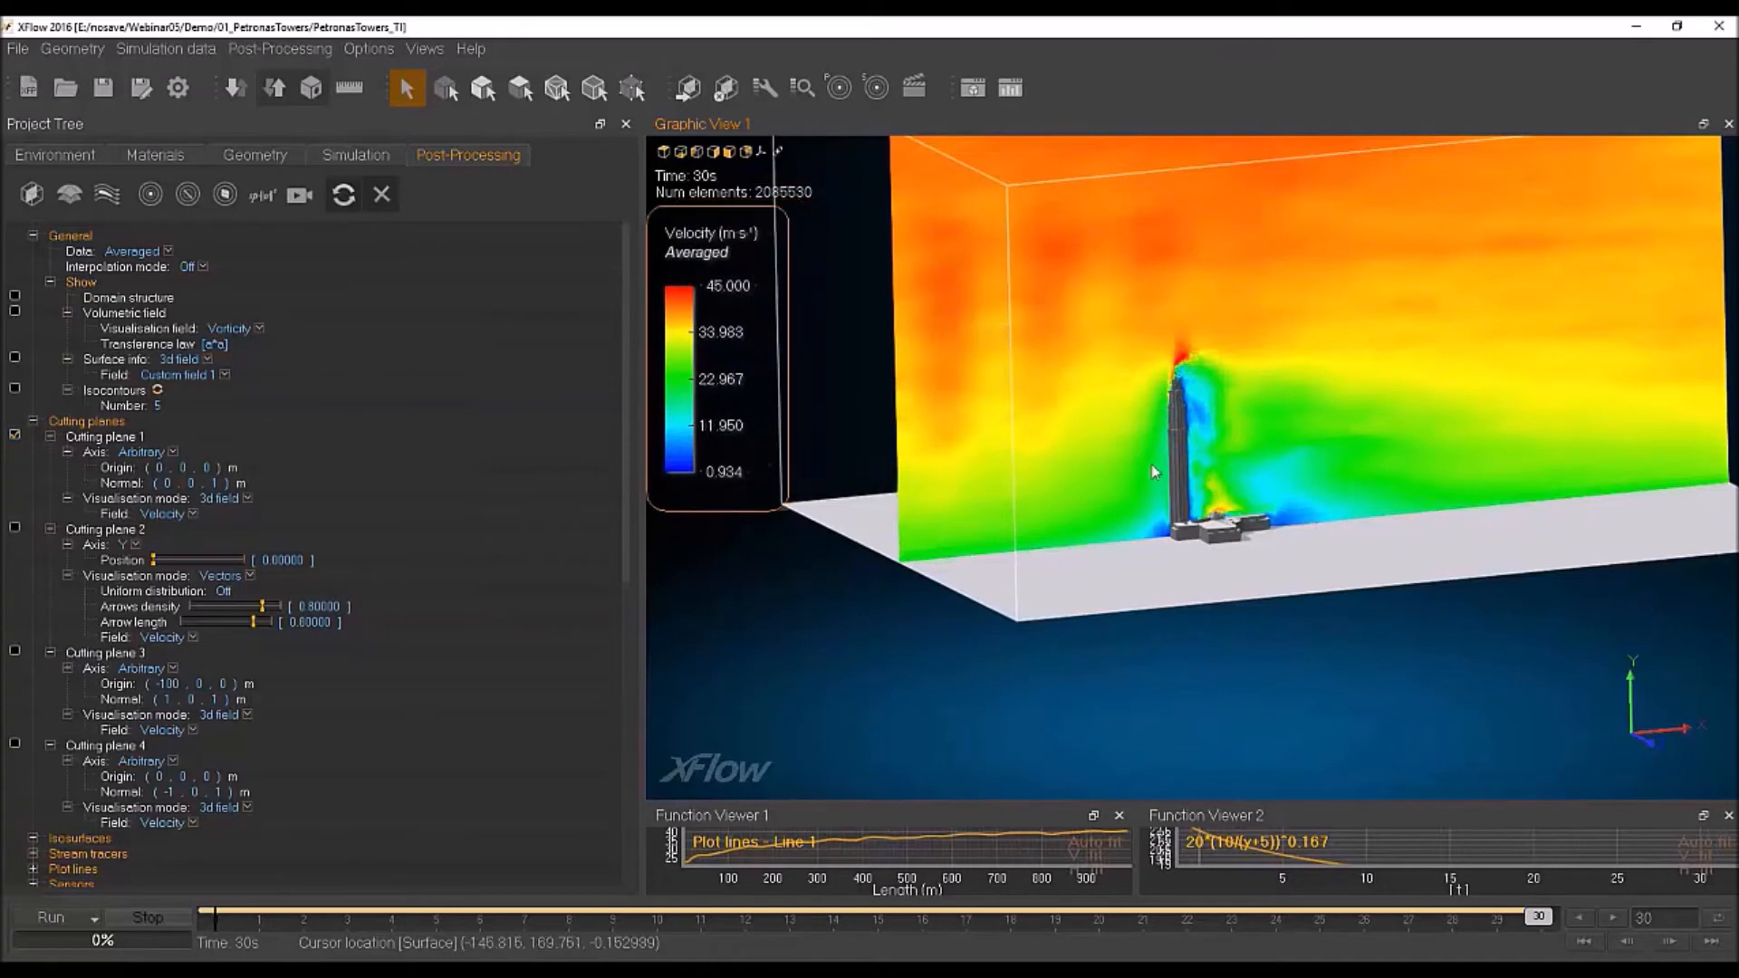
click(1187, 475)
click(714, 152)
scroll(1127, 552, down, 2)
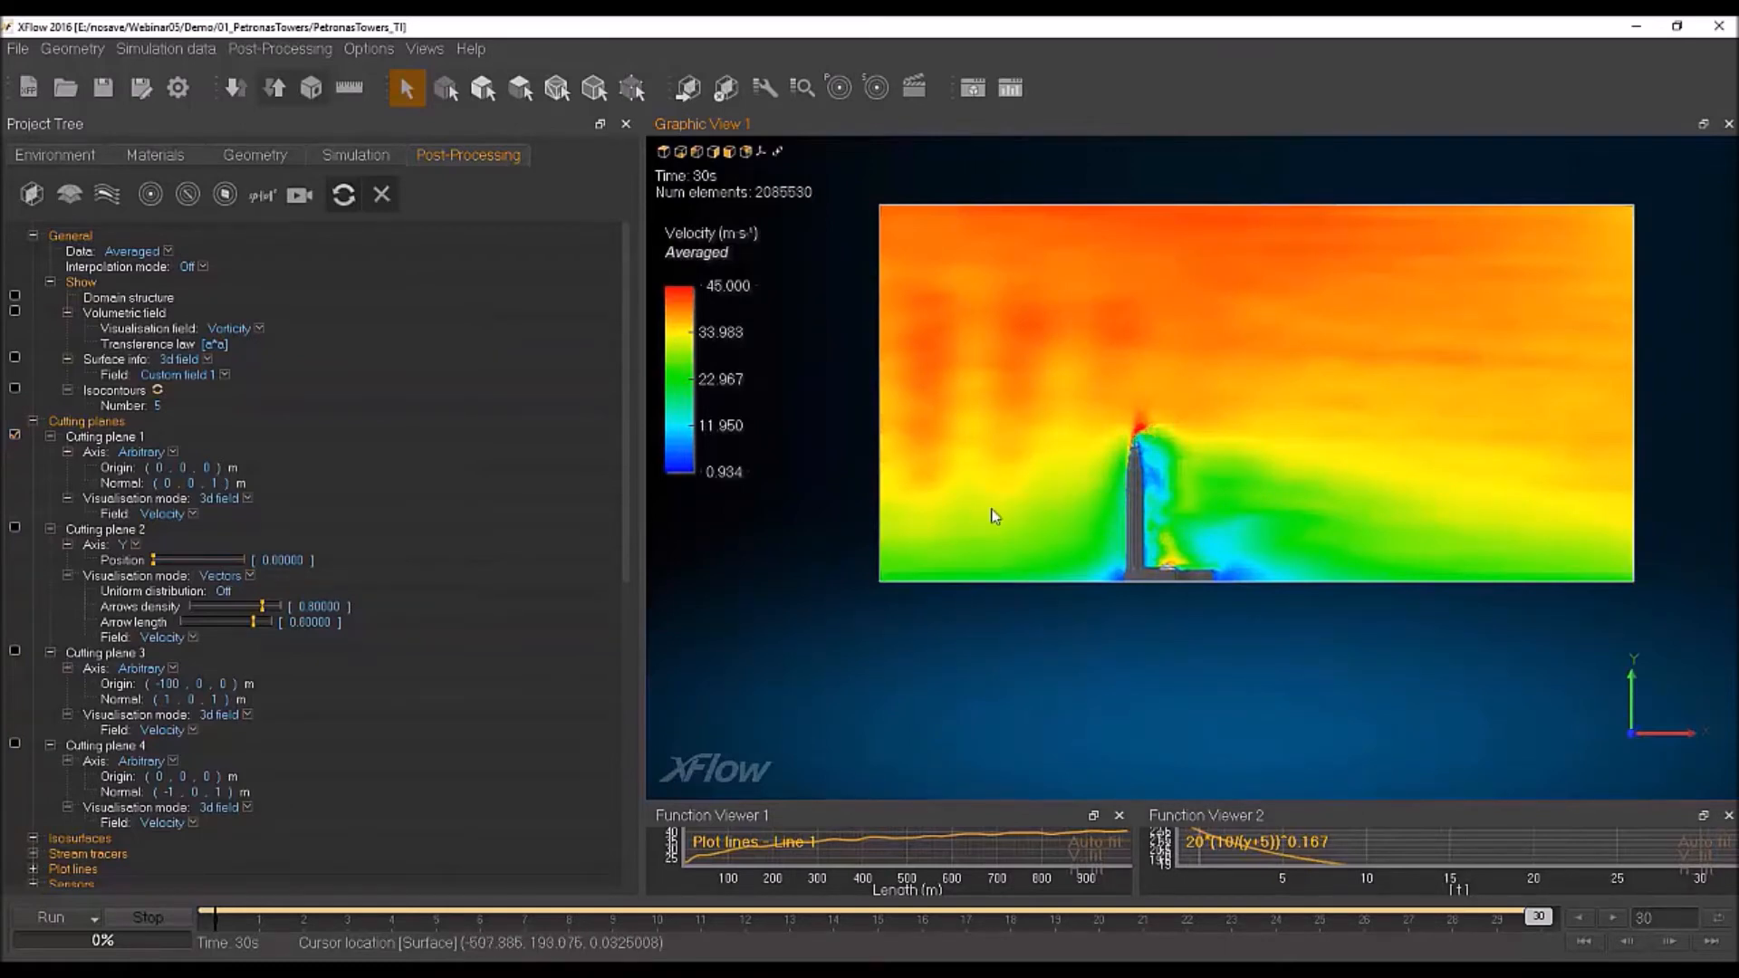
Step: Go to 0 s and display the Cutting plane 1 velocity as instantaneous data with Convolution interpolation
scroll(1114, 450, up, 3)
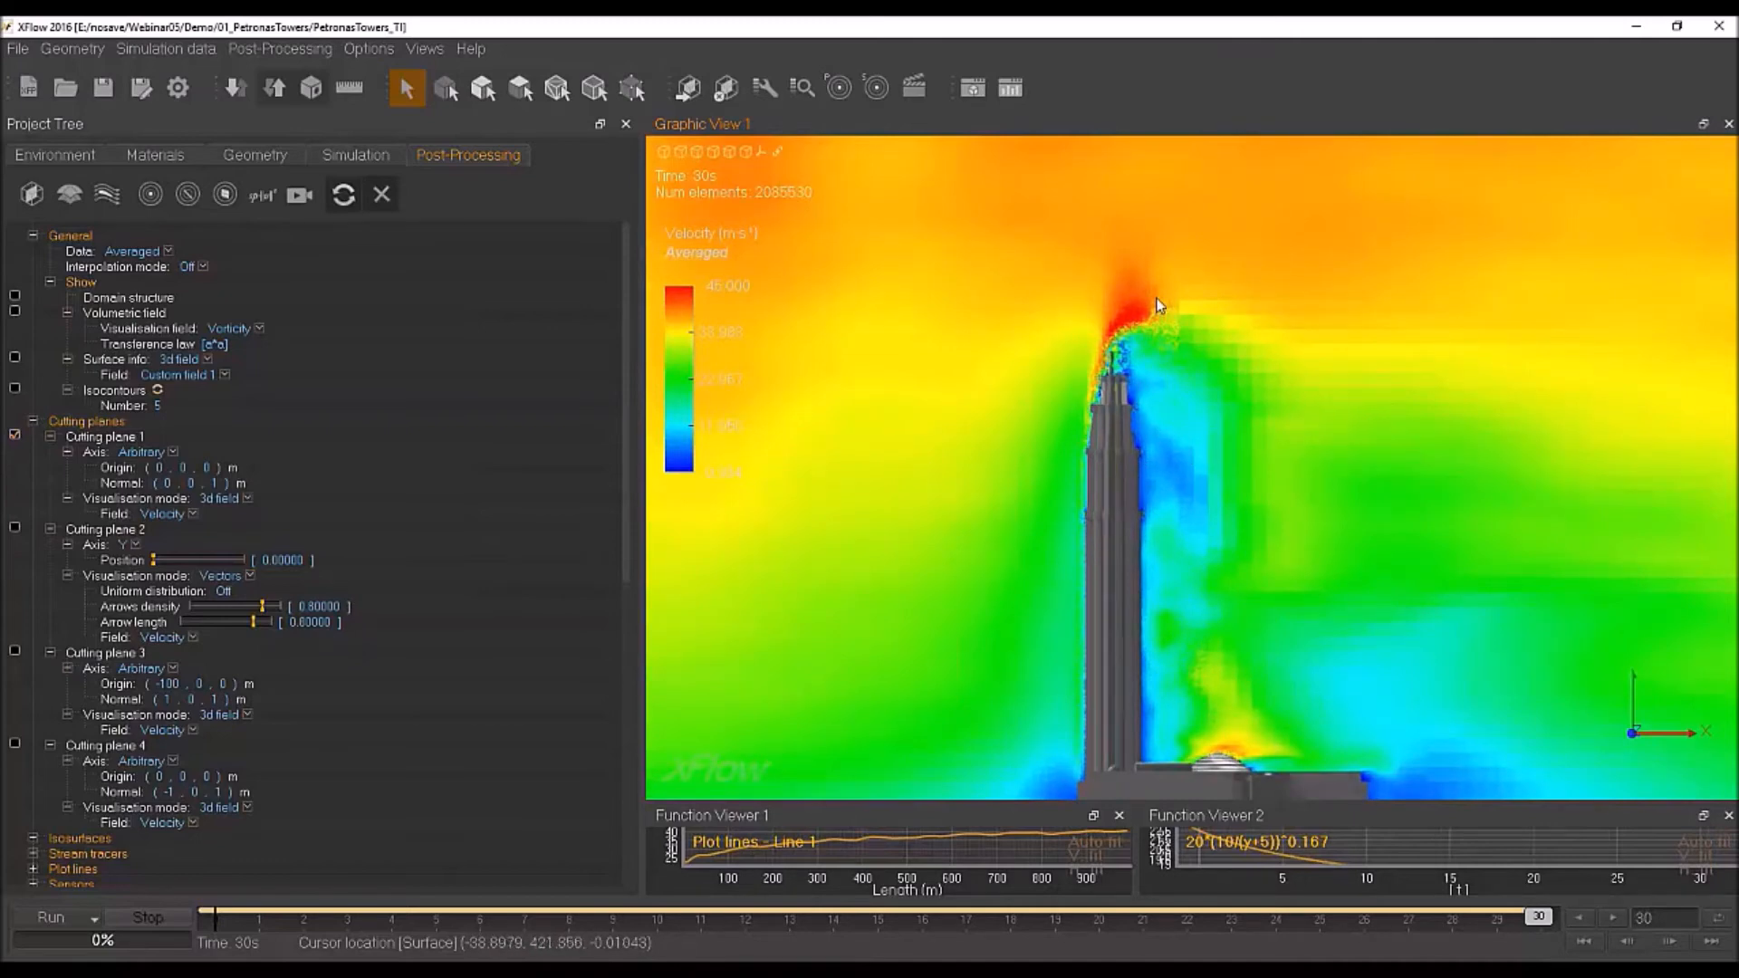
scroll(1102, 298, down, 3)
scroll(1121, 537, down, 3)
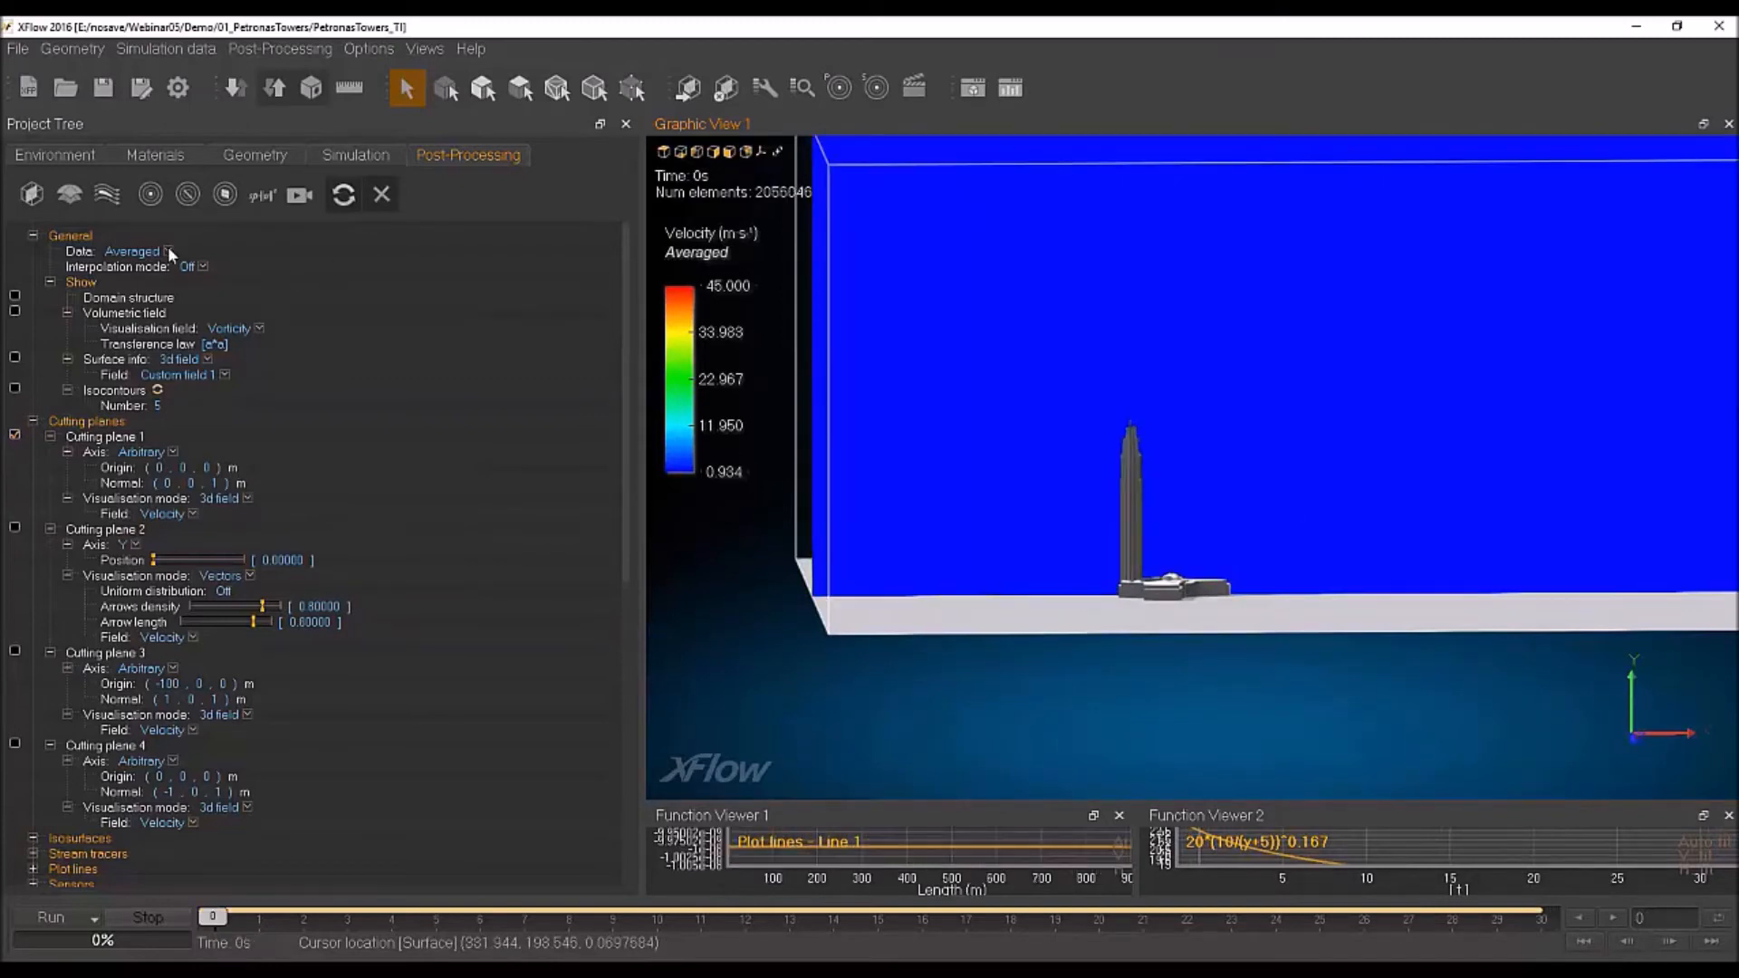
click(169, 251)
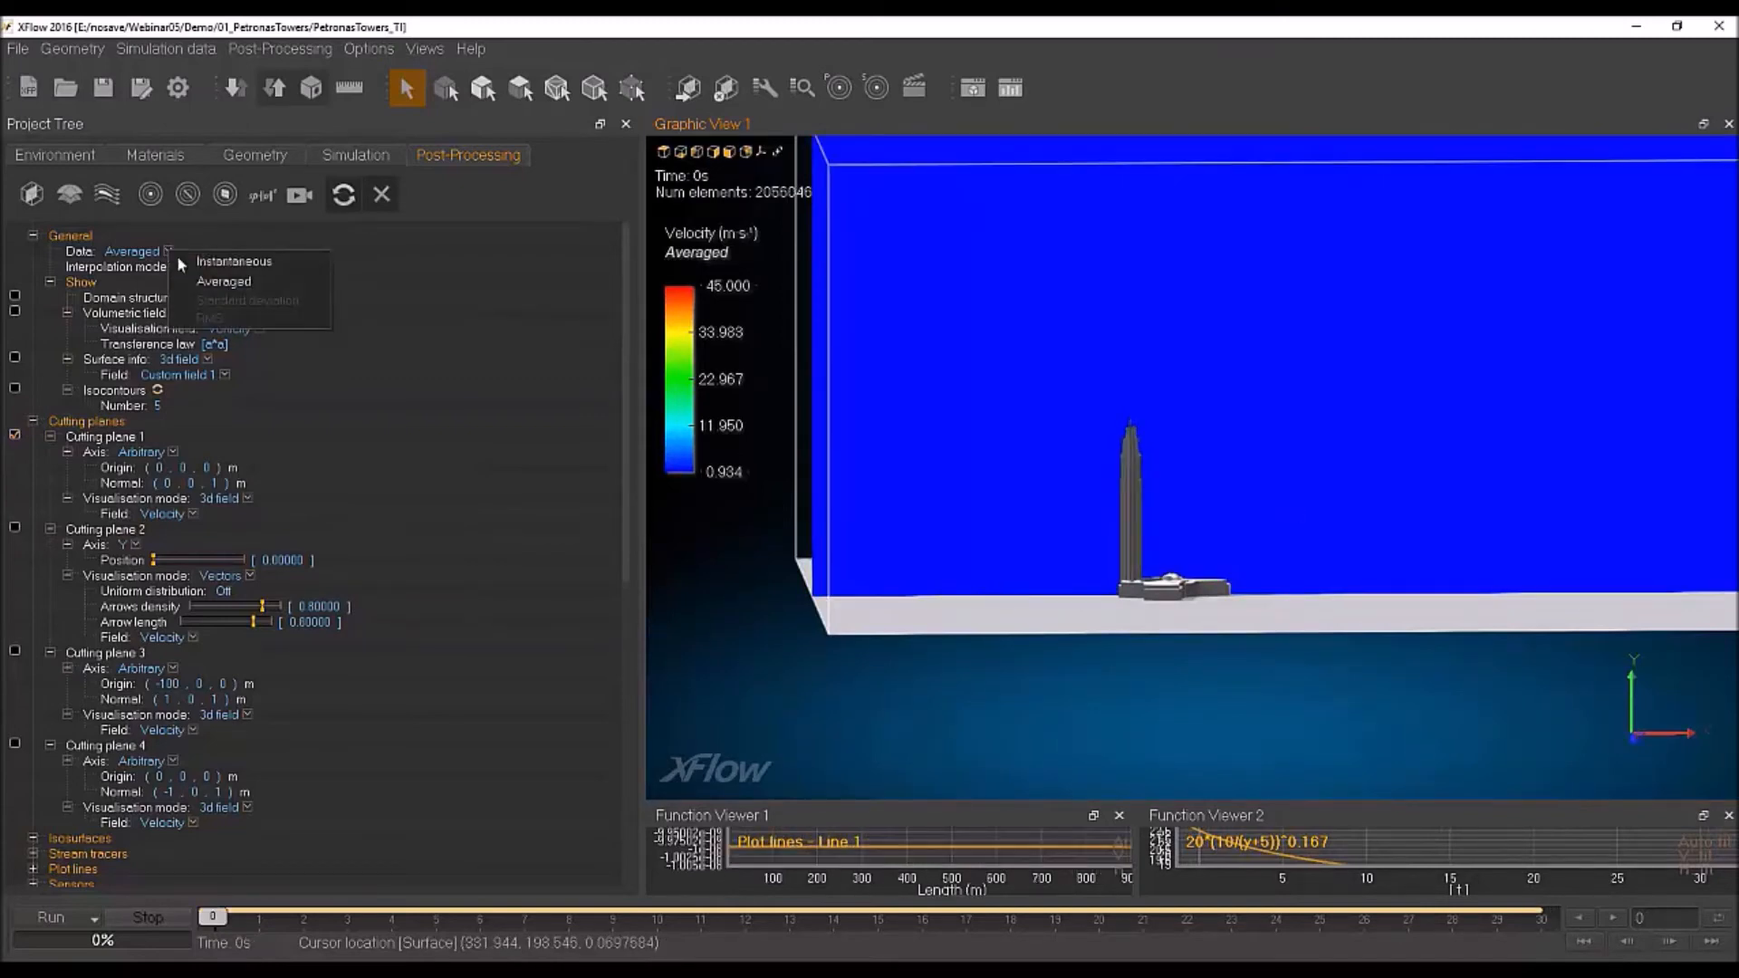
click(281, 267)
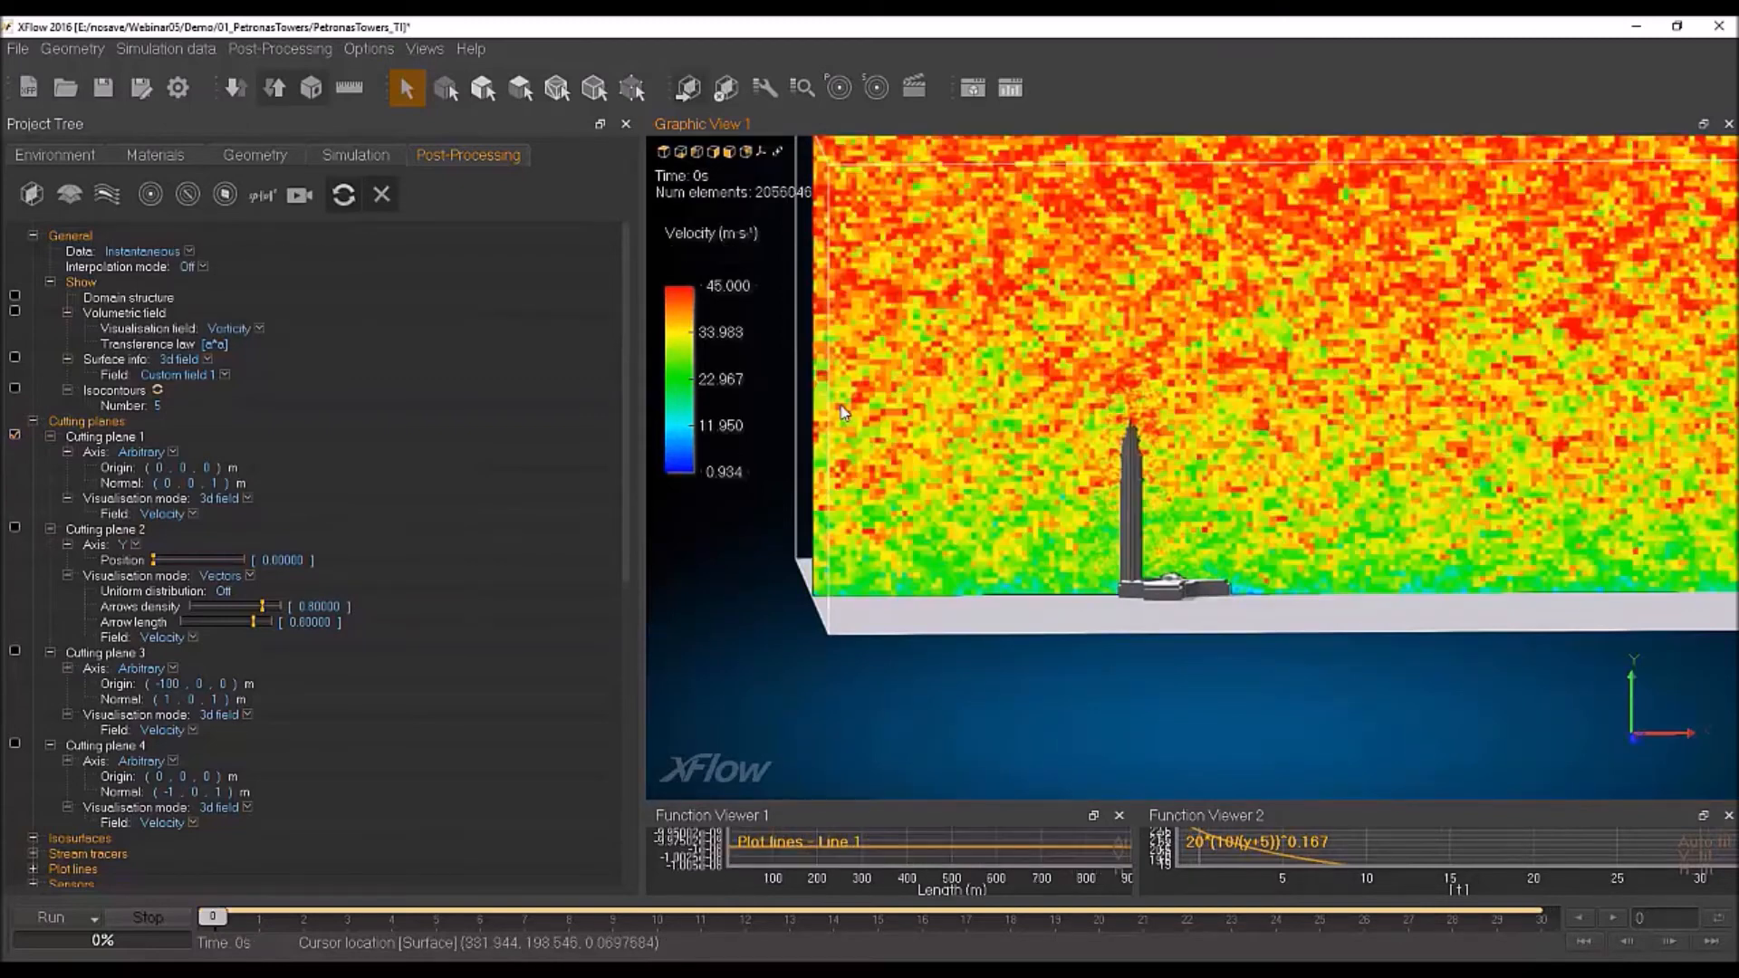
click(236, 288)
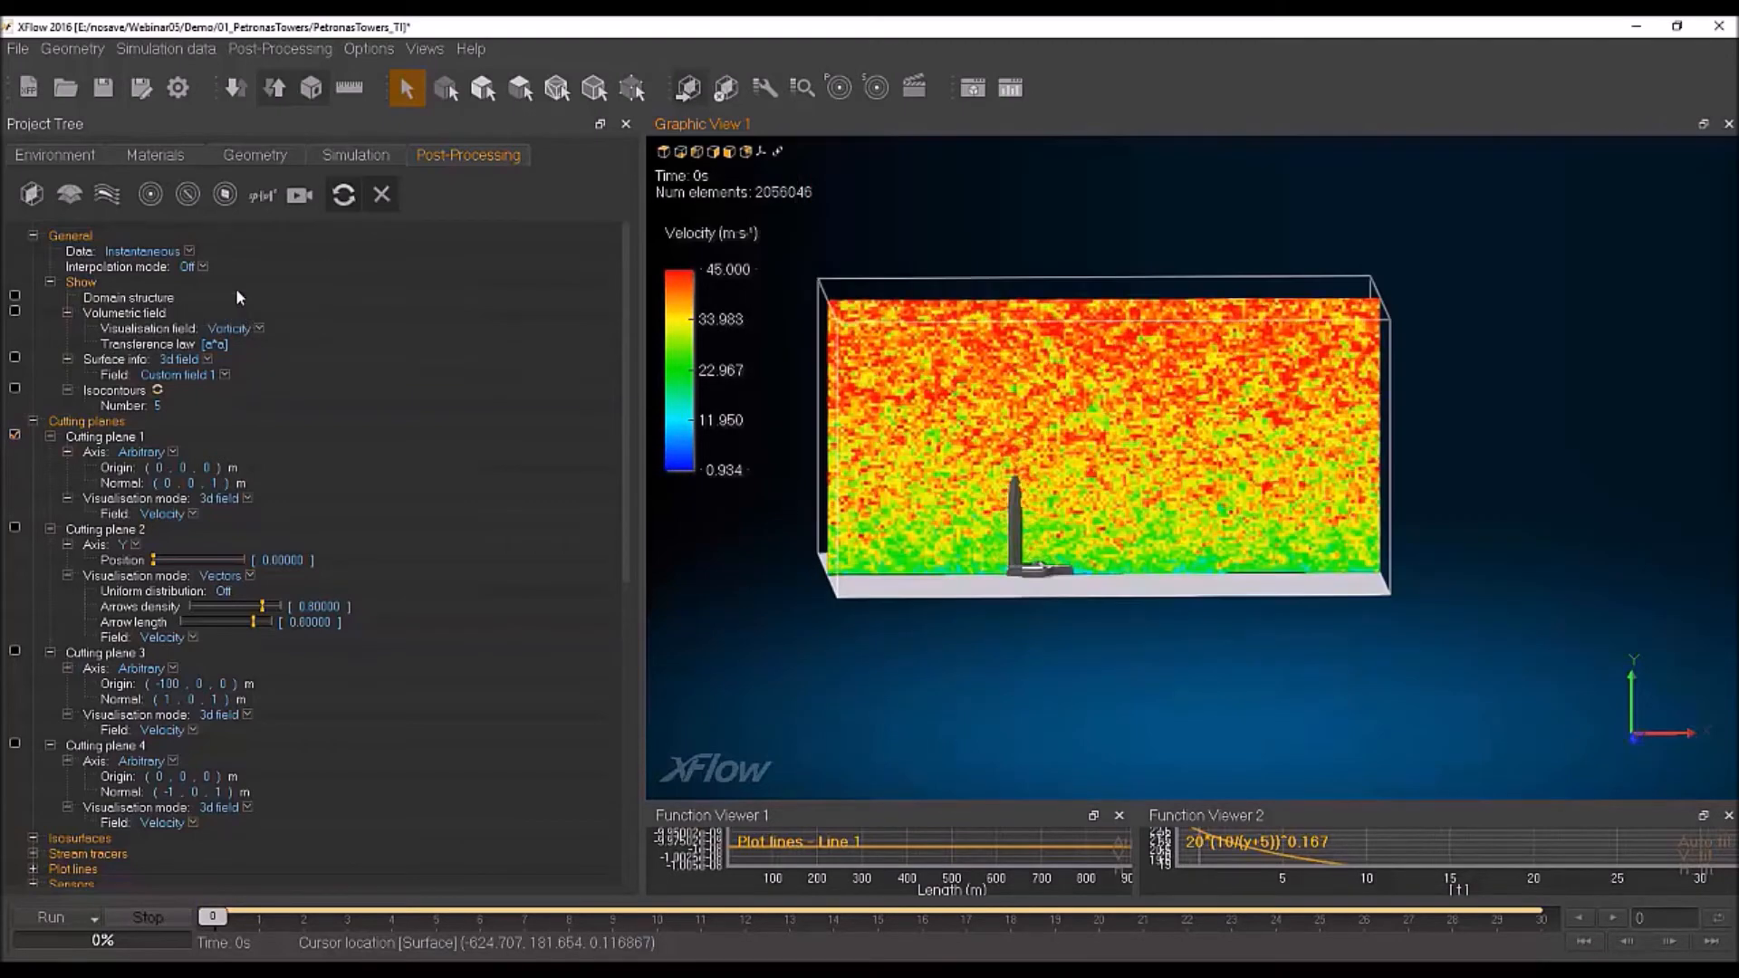
mouse_move(1015, 551)
middle_down()
mouse_move(1014, 535)
mouse_move(1015, 549)
middle_up()
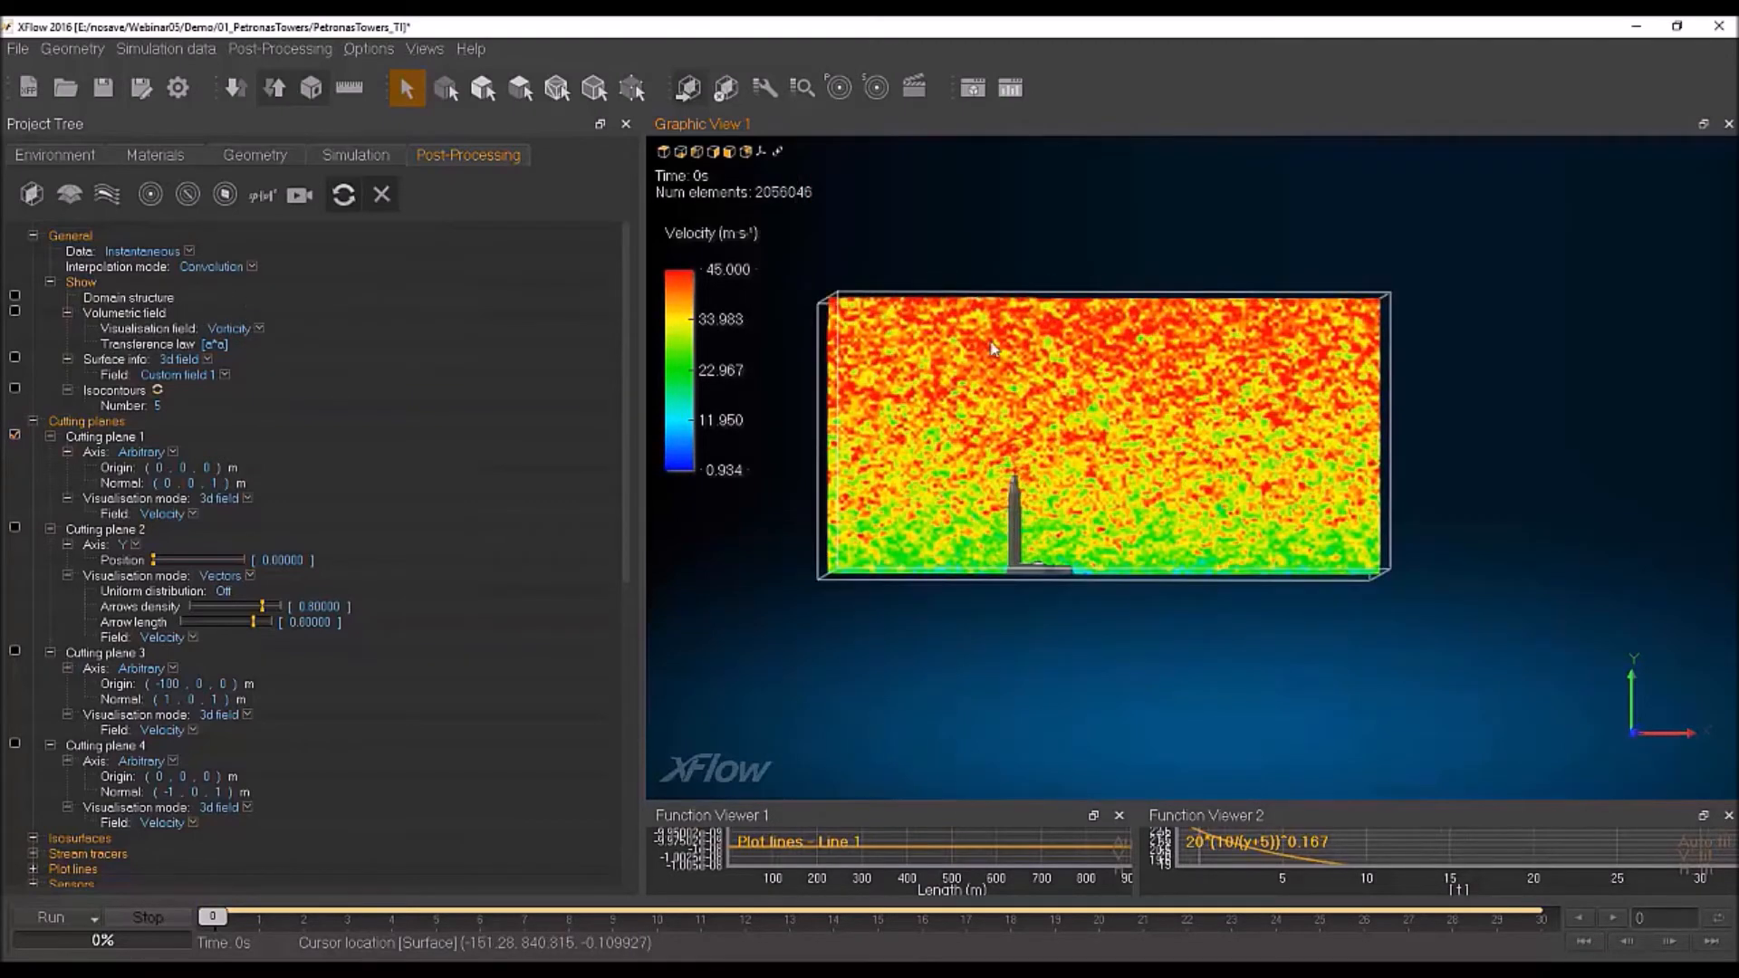
Step: Check the turbulence scale in the environment settings, and examine the instantaneous velocity field on Cutting plane 1 at 0 s
click(81, 160)
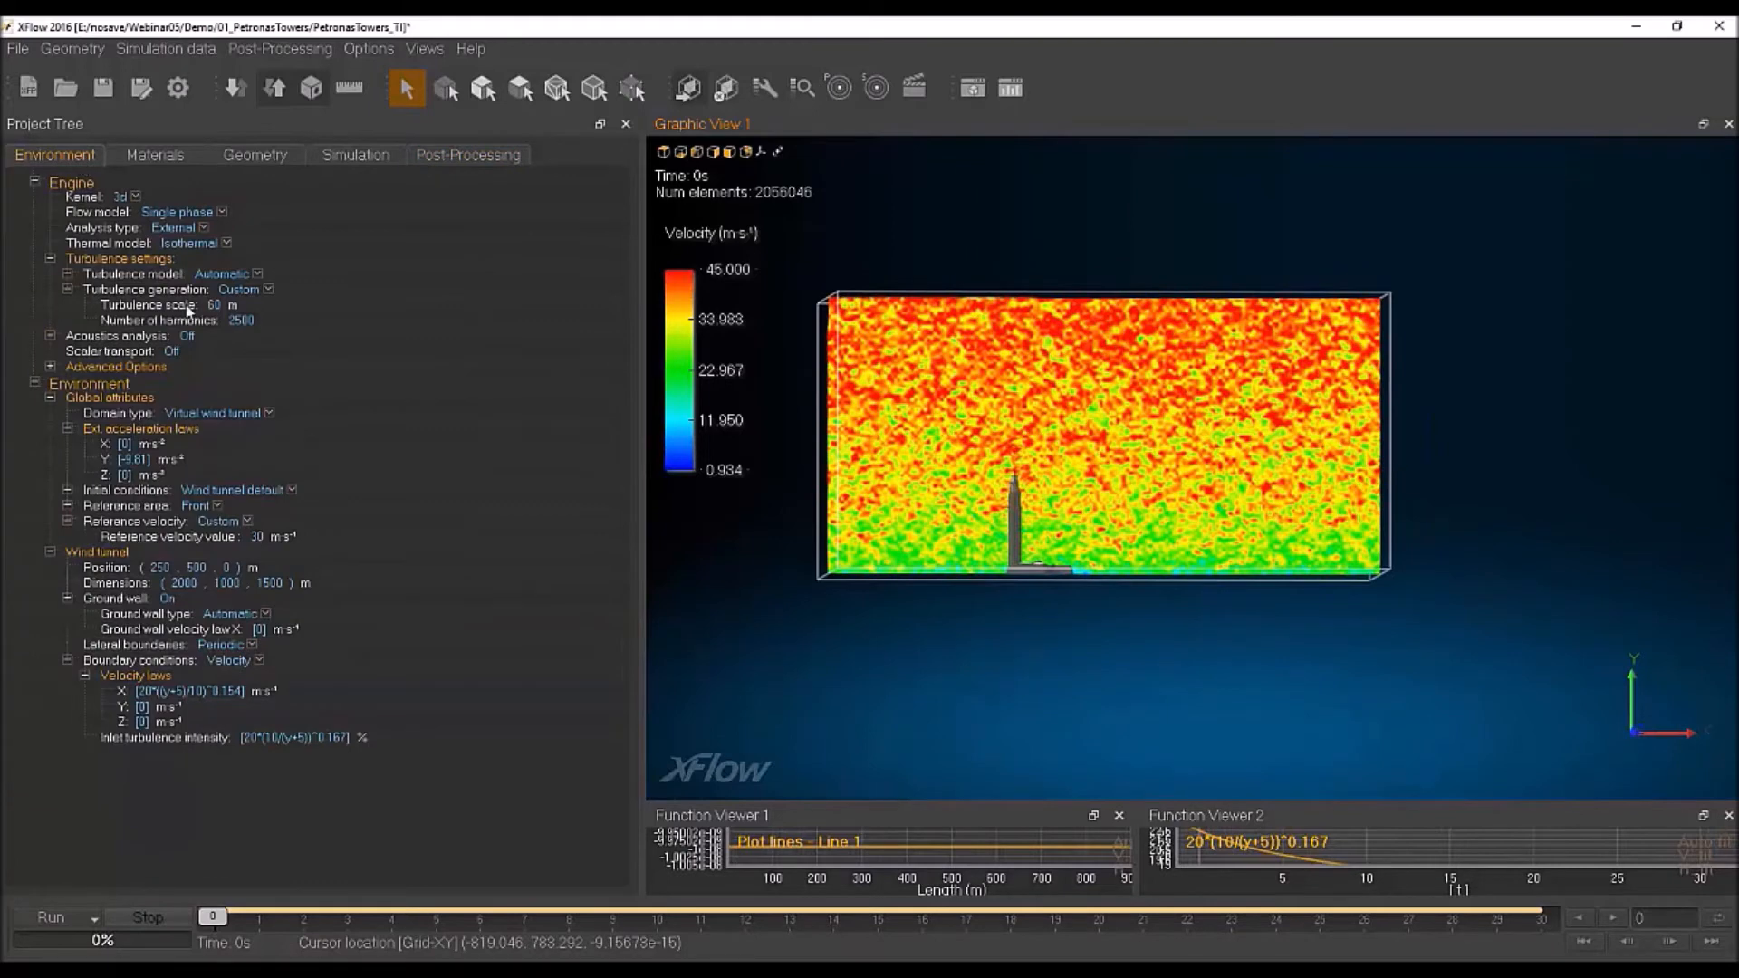
click(490, 162)
scroll(917, 442, up, 1)
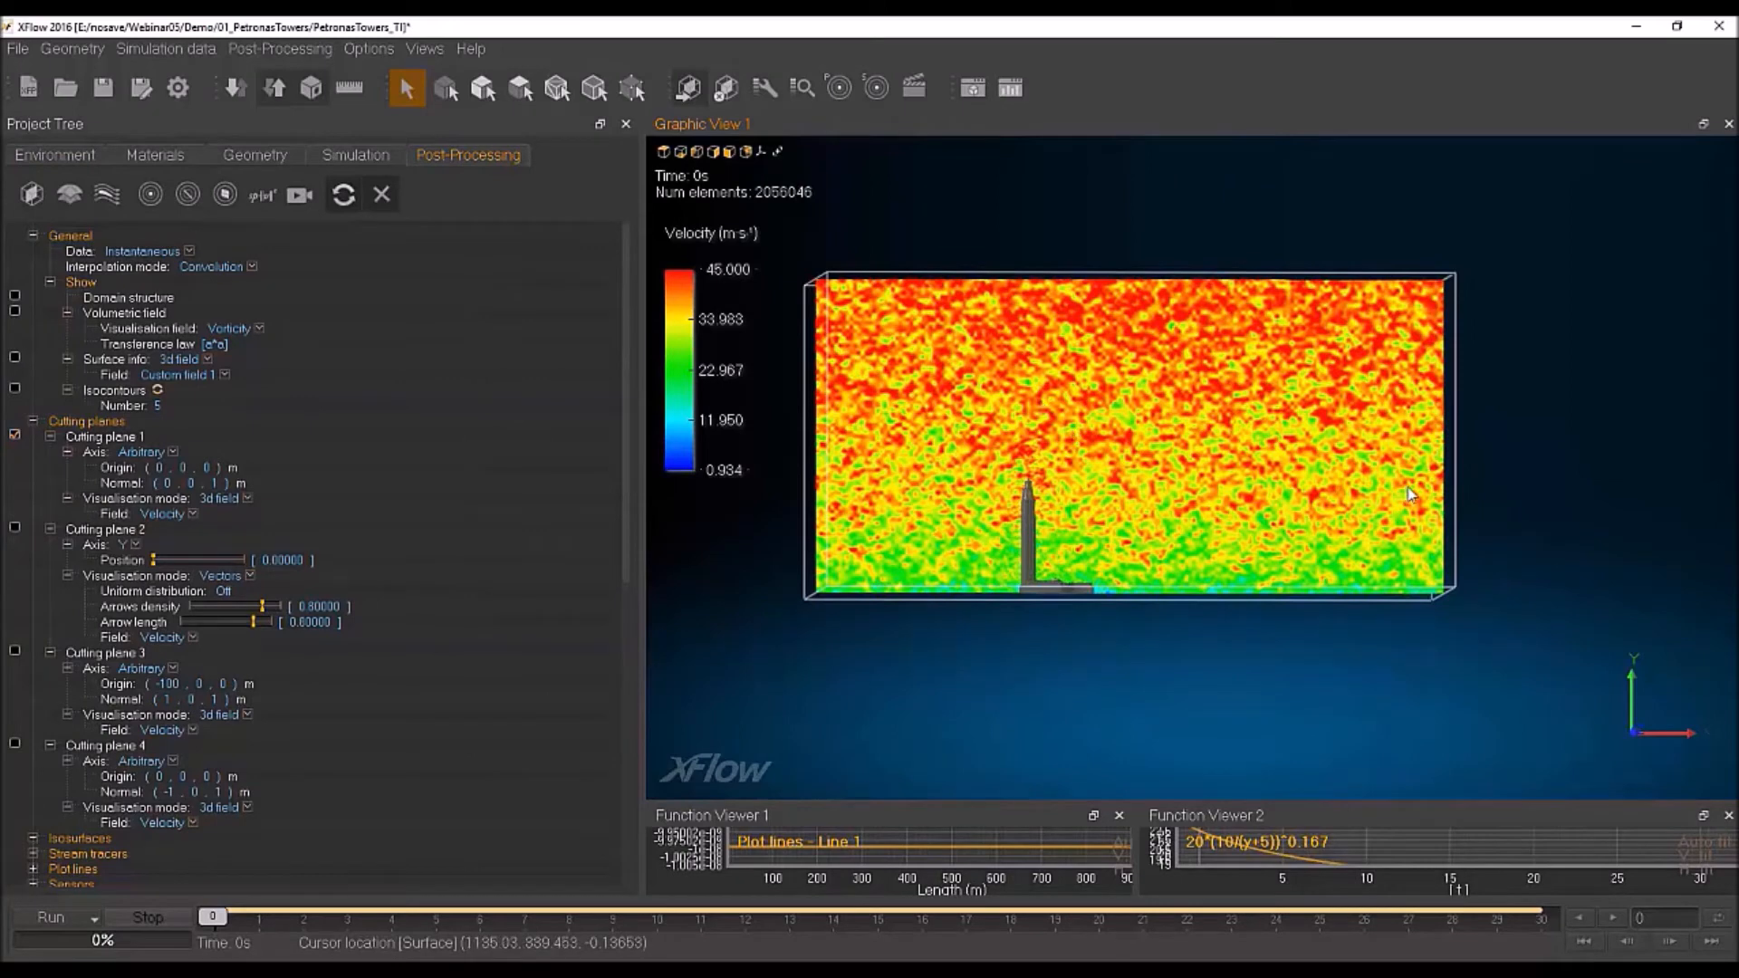
middle_drag(1008, 417, 1017, 525)
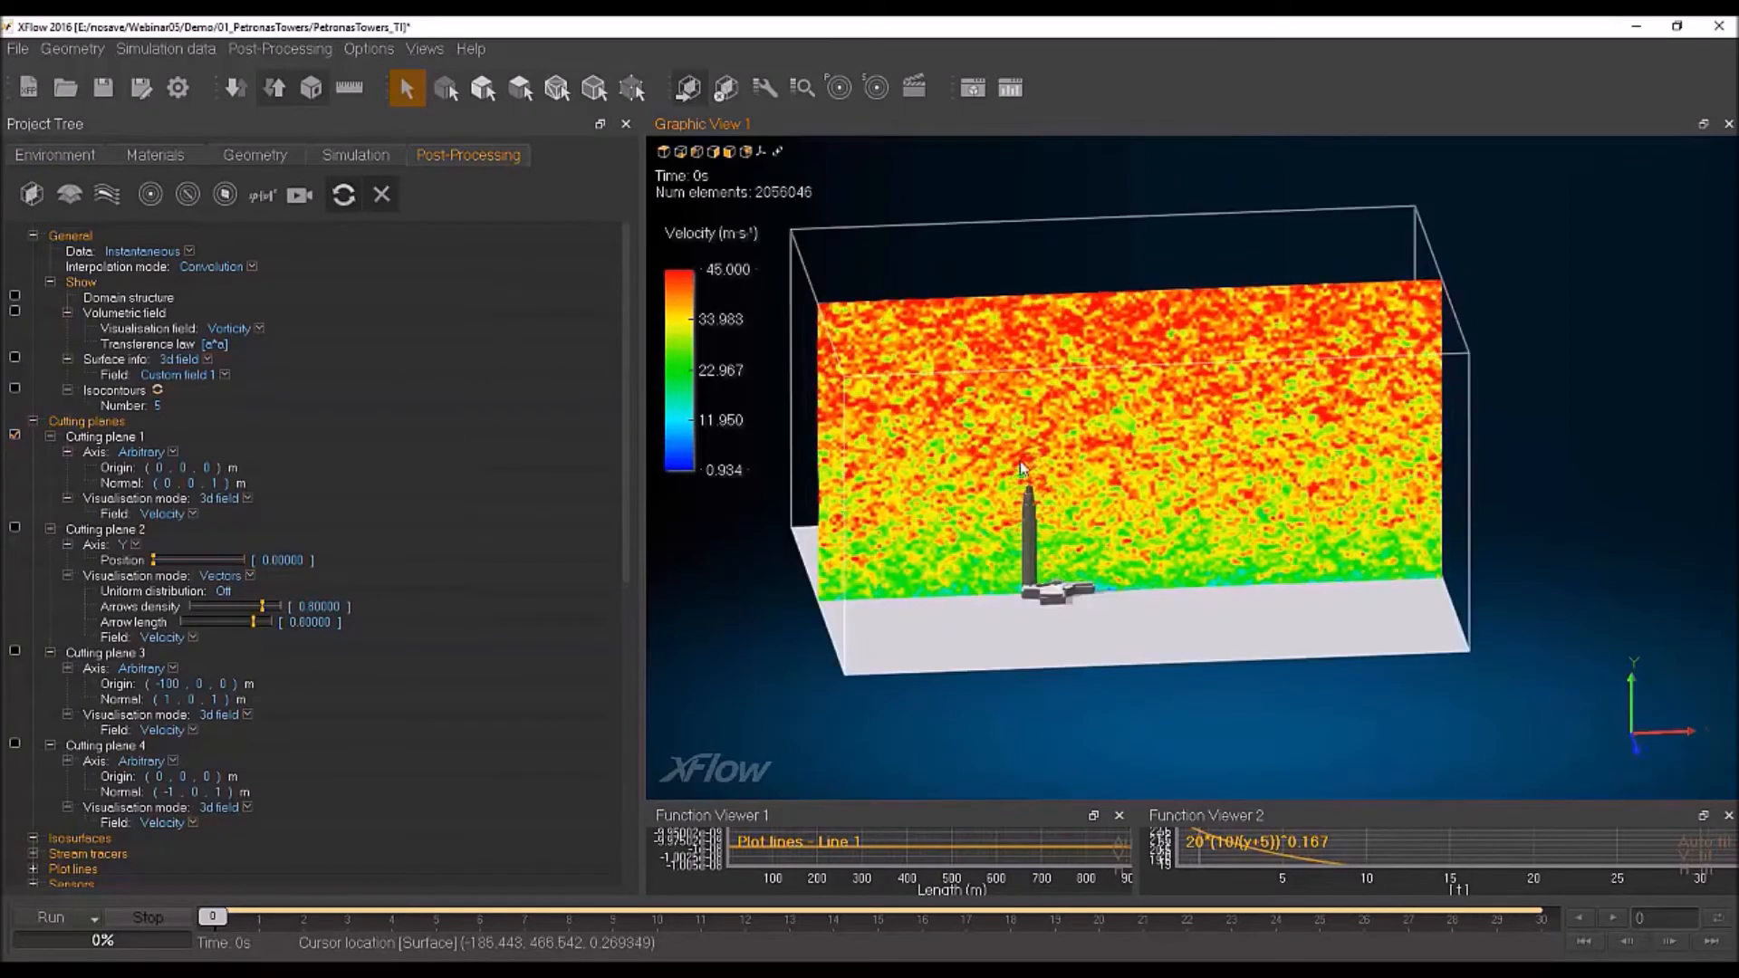
scroll(1019, 537, up, 2)
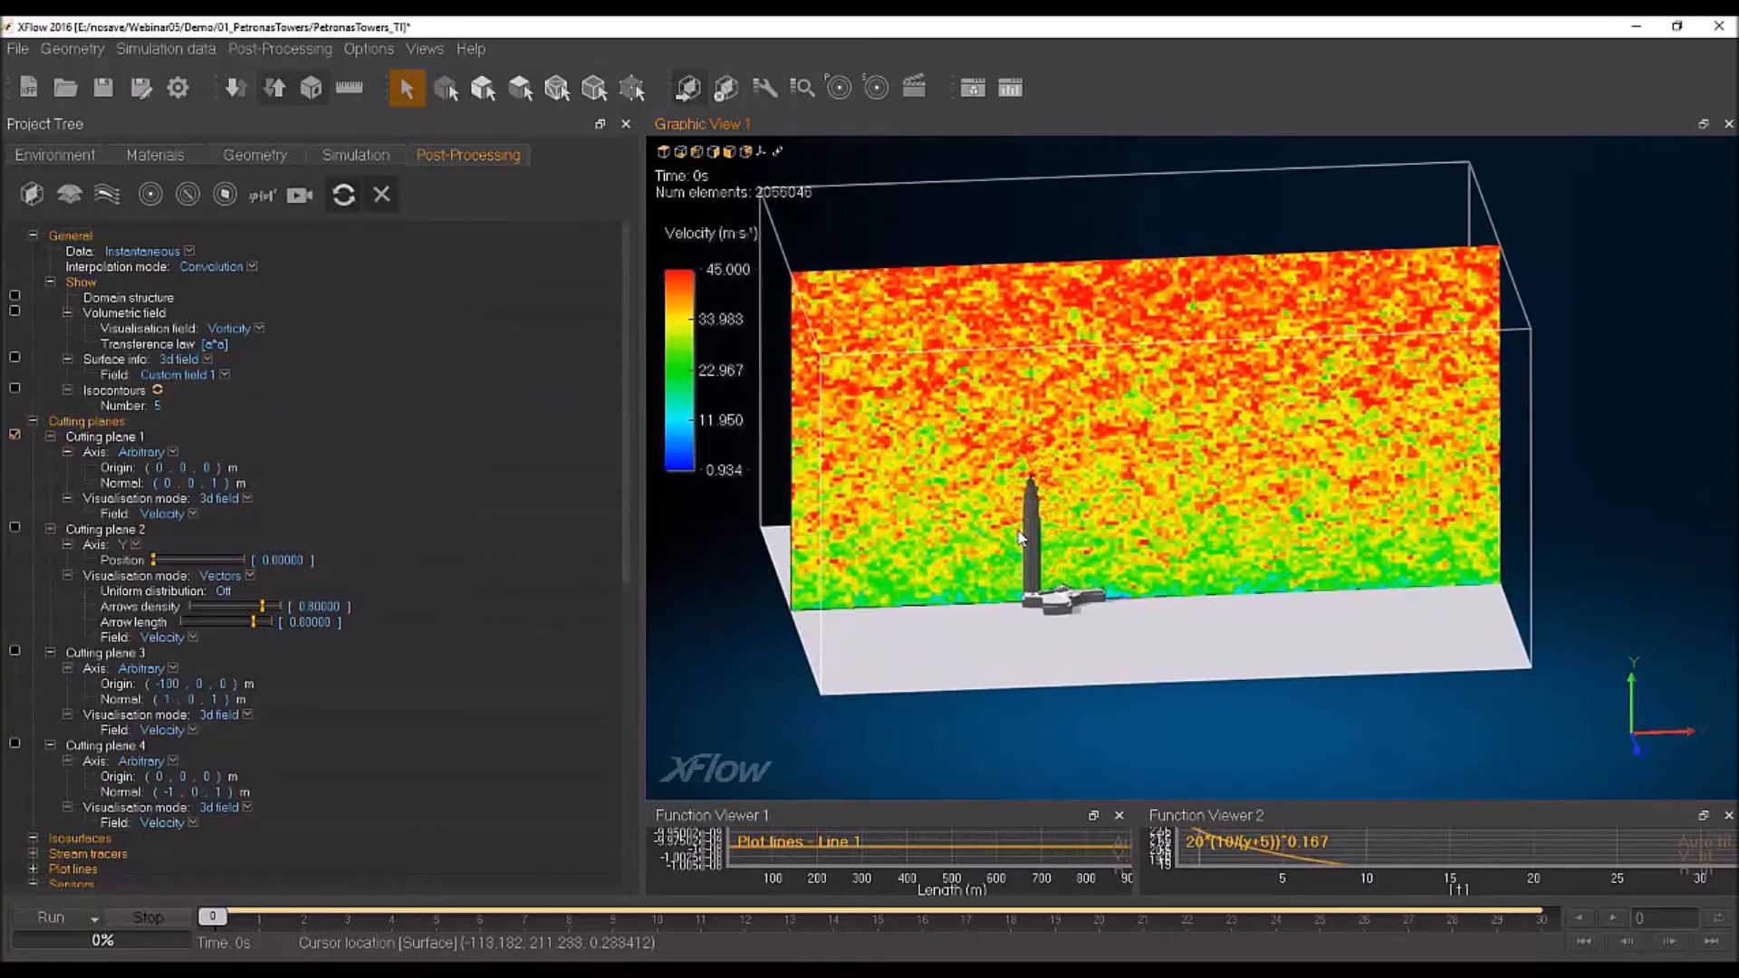
scroll(1019, 537, up, 2)
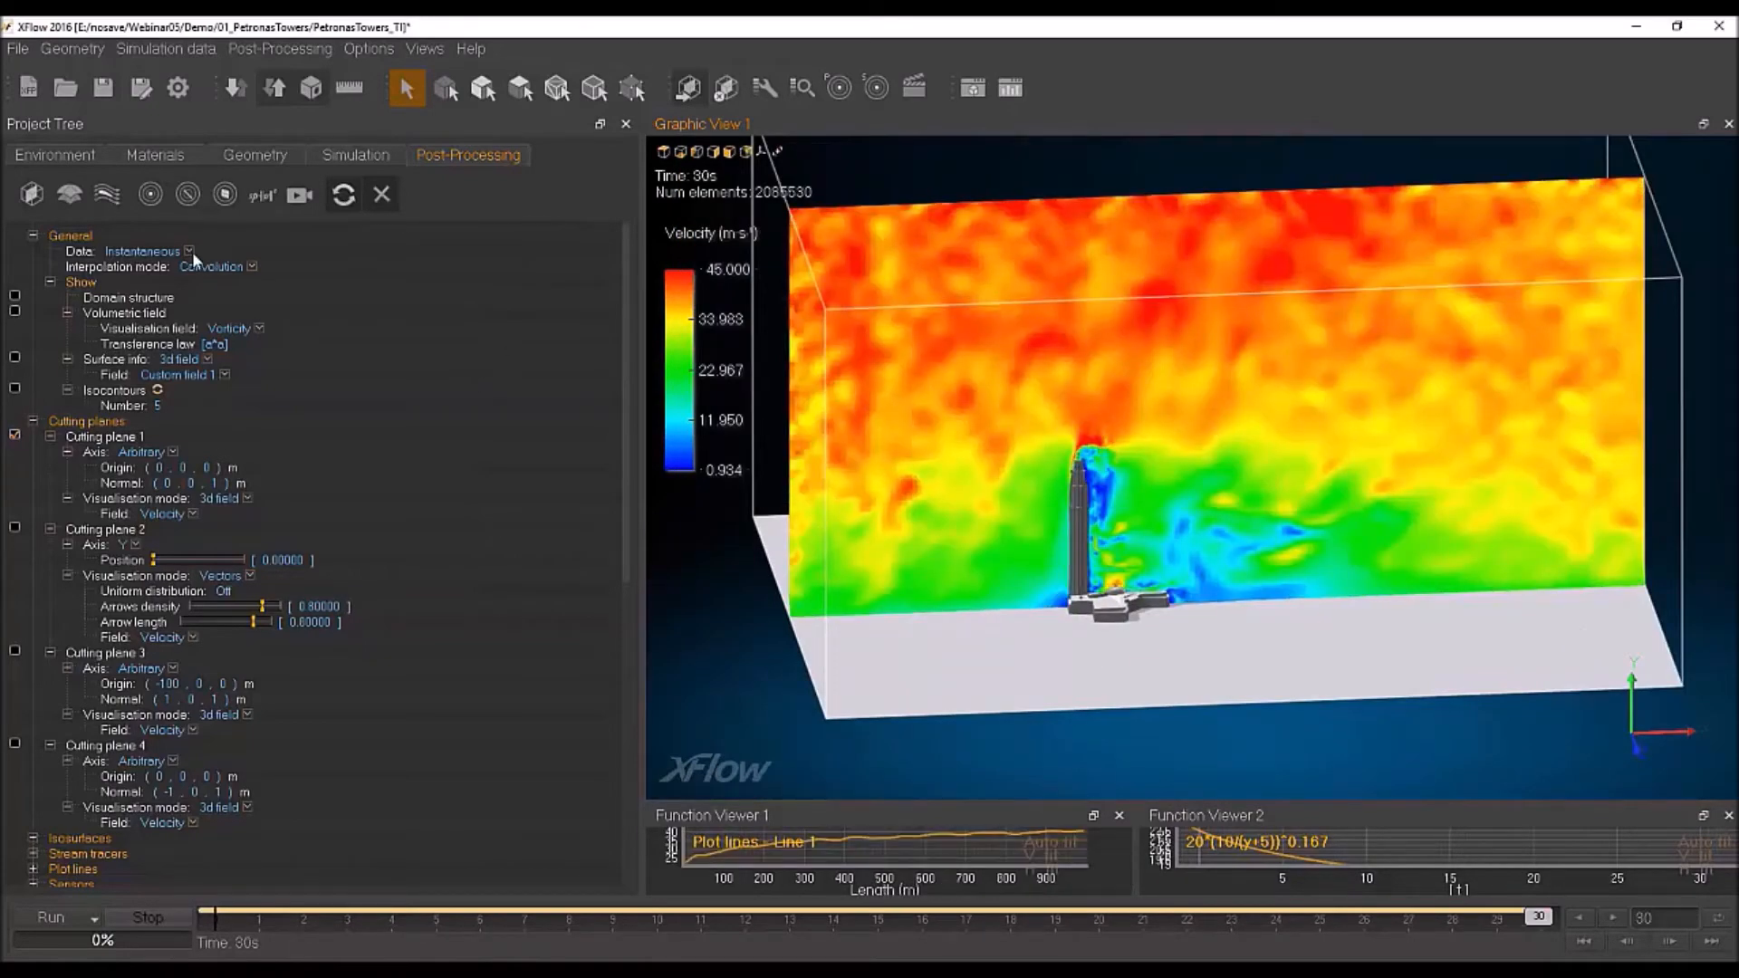
Step: Return to averaged data at 30 s and show Cutting plane 2 instead of Cutting plane 1, viewing the velocity vectors around the tower bases
click(188, 251)
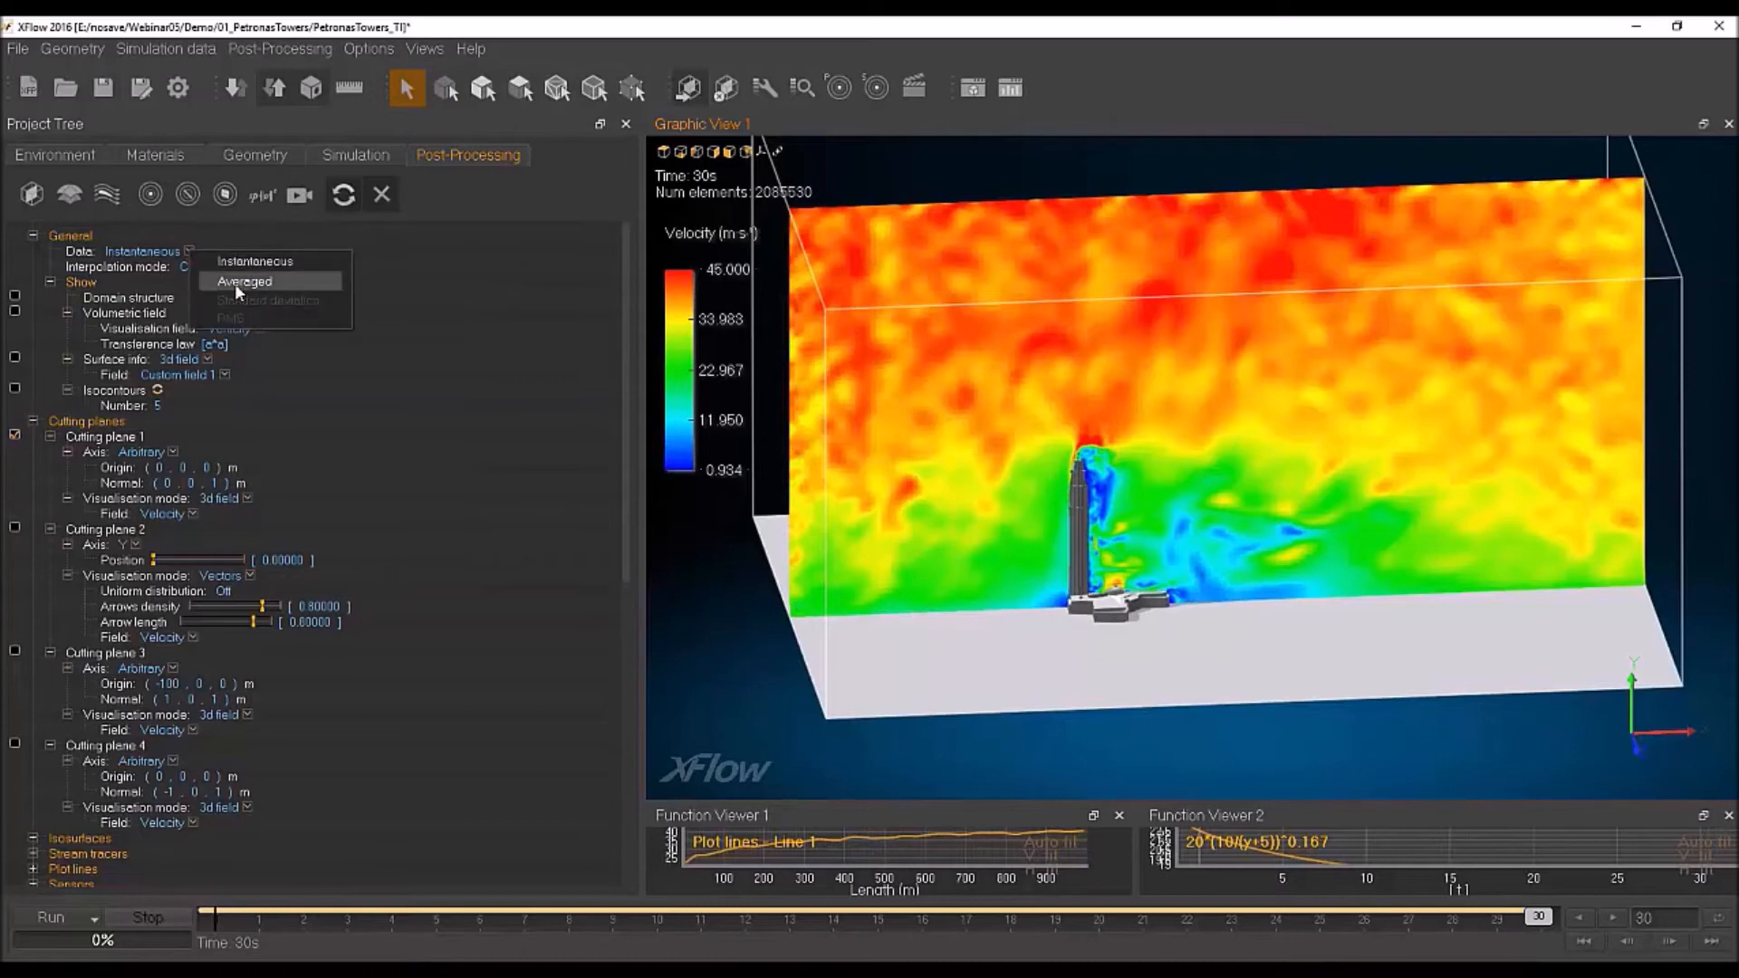
click(237, 284)
click(15, 435)
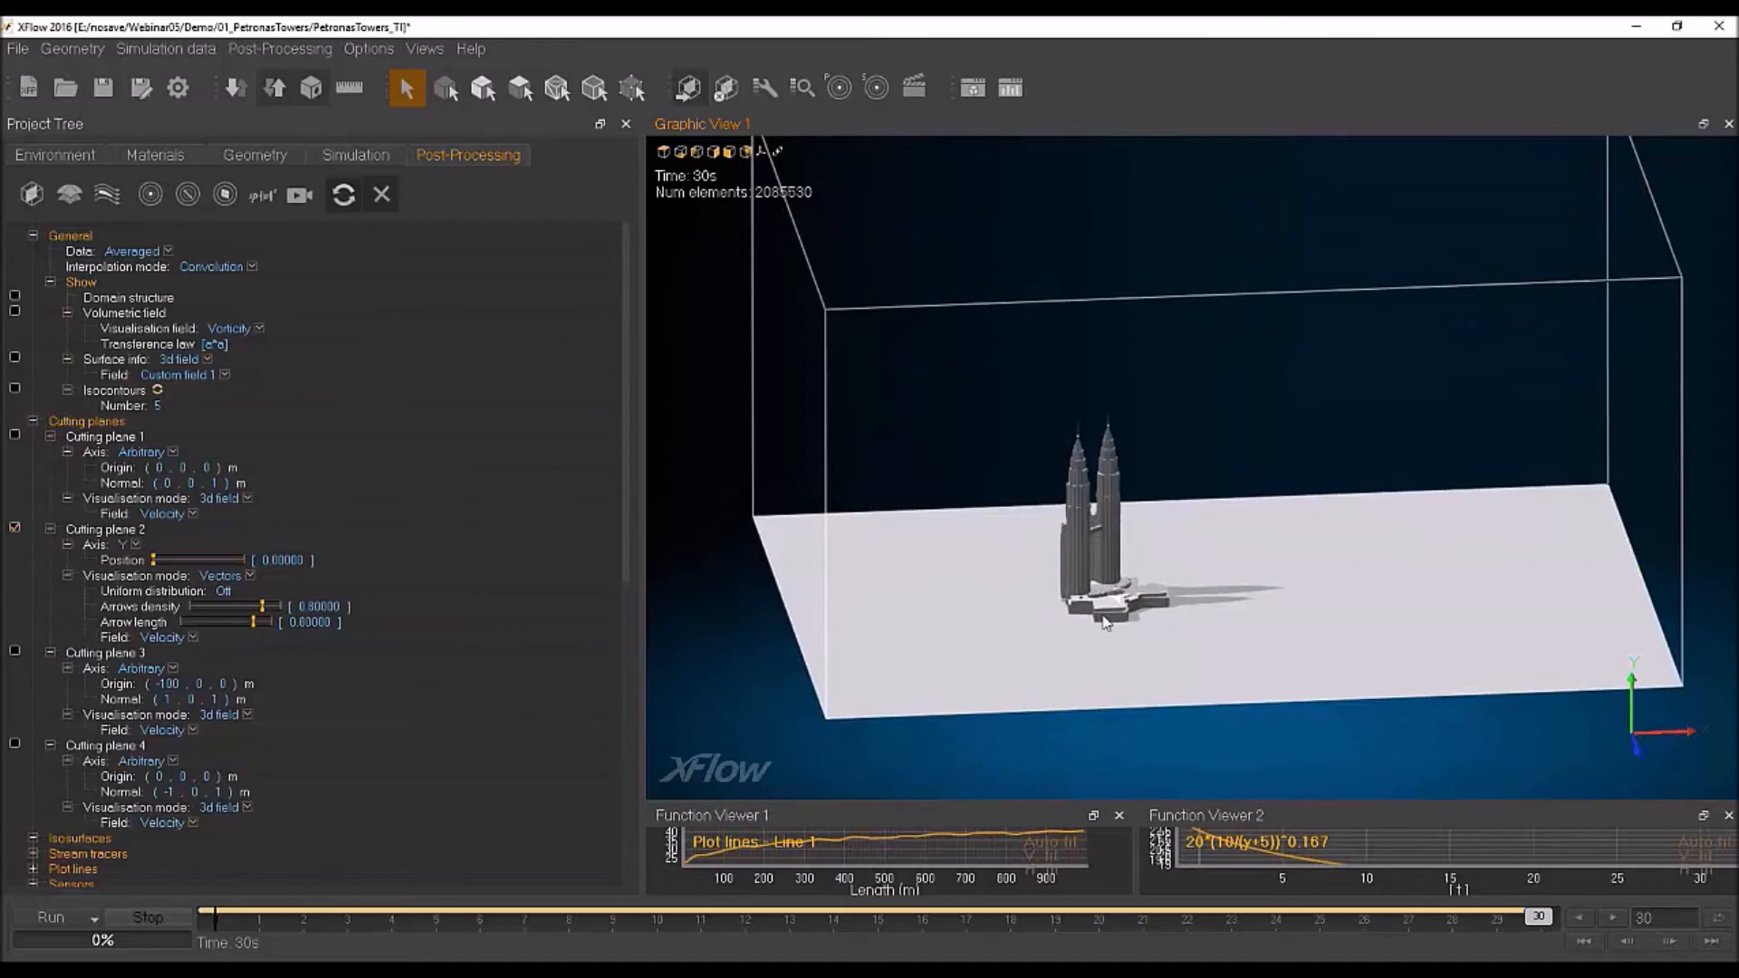
mouse_move(1080, 629)
mouse_down()
mouse_move(1114, 650)
mouse_move(1362, 672)
mouse_move(1068, 393)
mouse_move(1194, 576)
mouse_up()
scroll(1192, 577, up, 5)
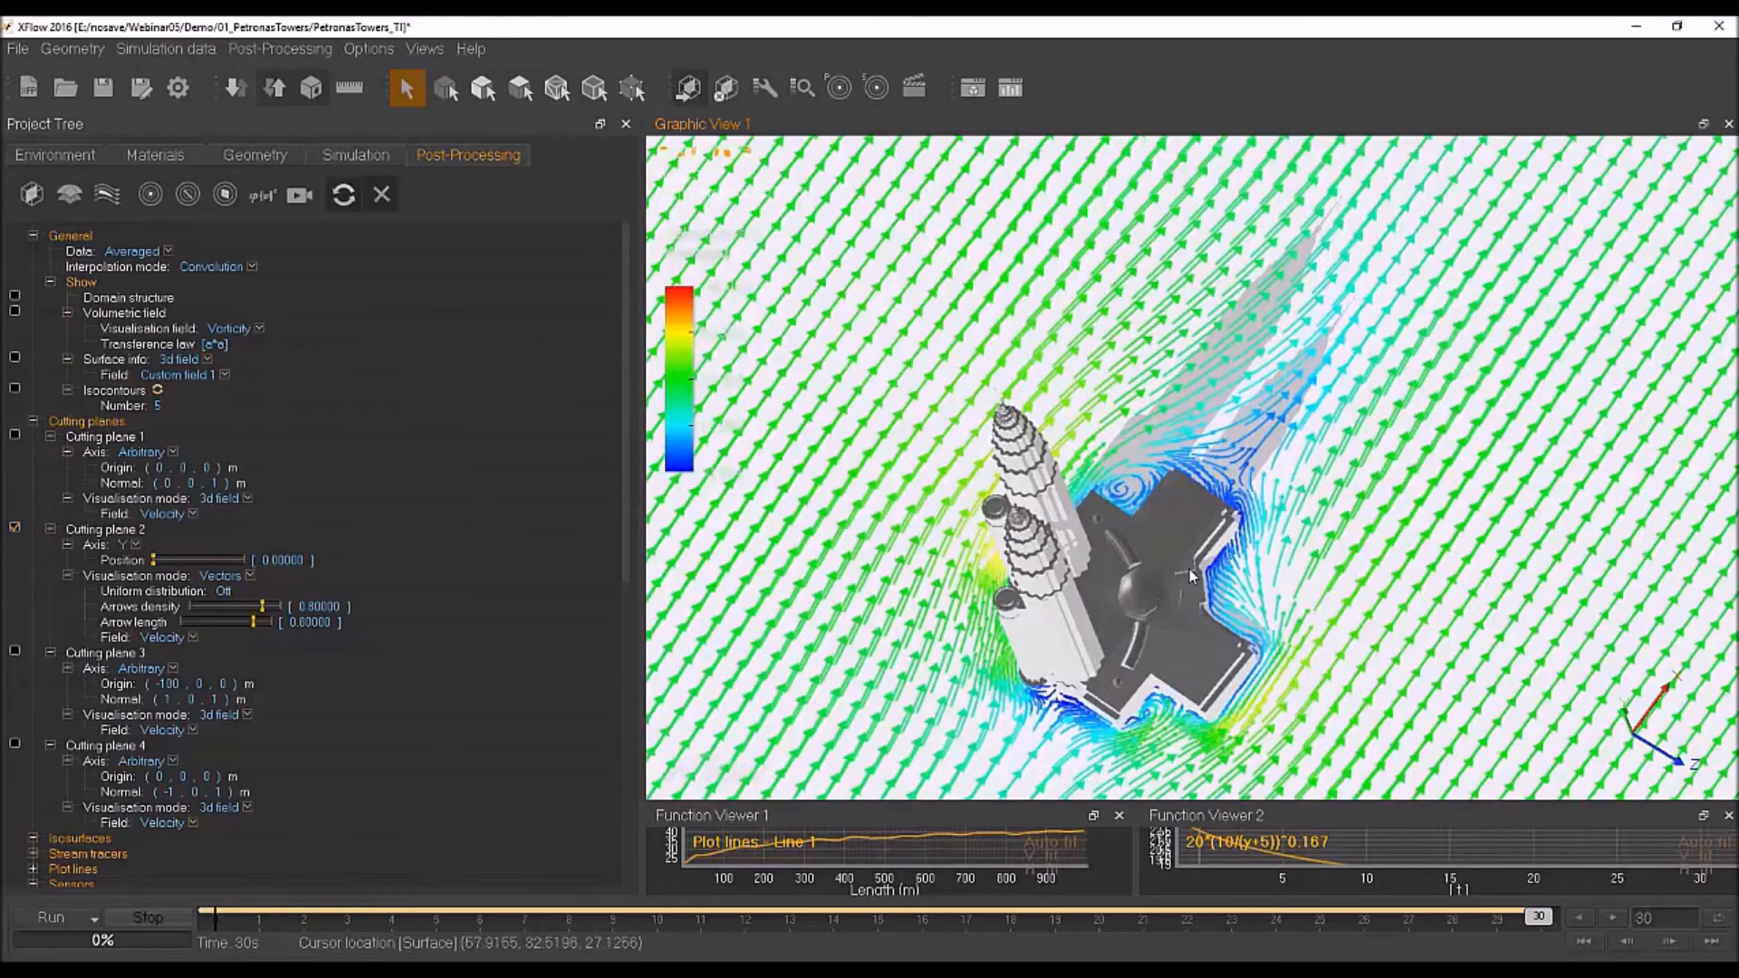
scroll(1190, 569, up, 3)
middle_drag(1139, 627, 1259, 357)
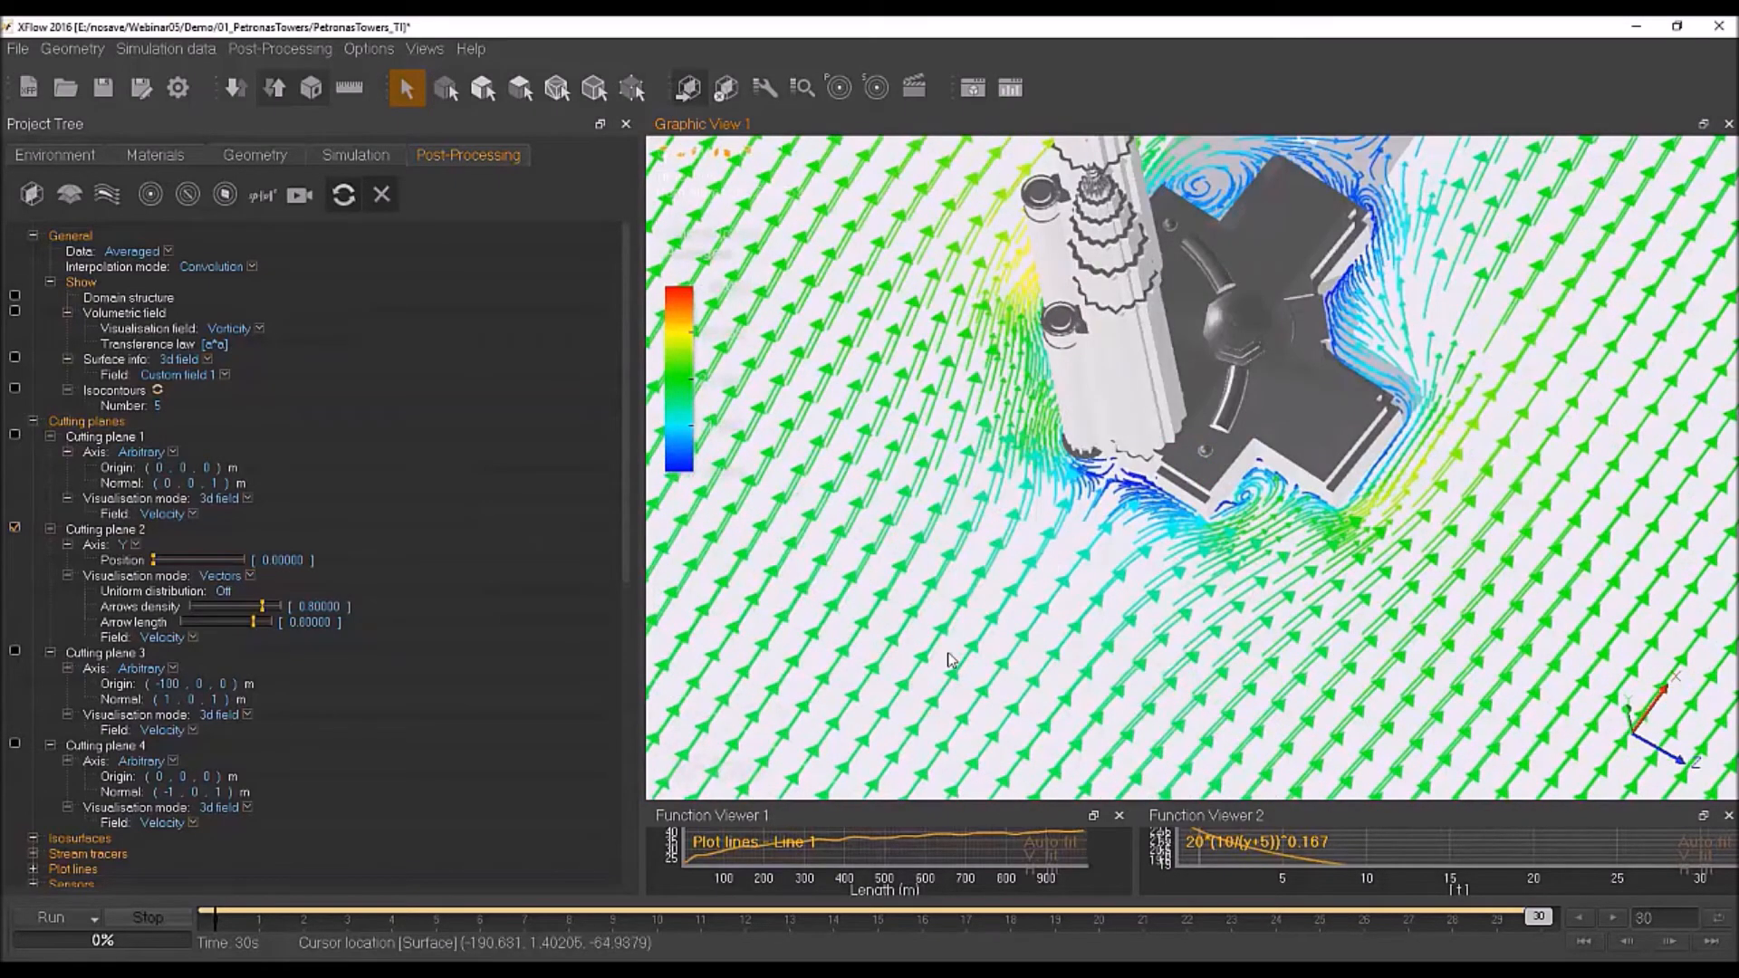
key(alt)
alt+drag(1081, 549, 1123, 426)
alt+drag(1160, 317, 1149, 388)
Step: Raise Cutting plane 2 to position 0.21791 and view the velocity vectors between the two towers up close
drag(155, 560, 168, 559)
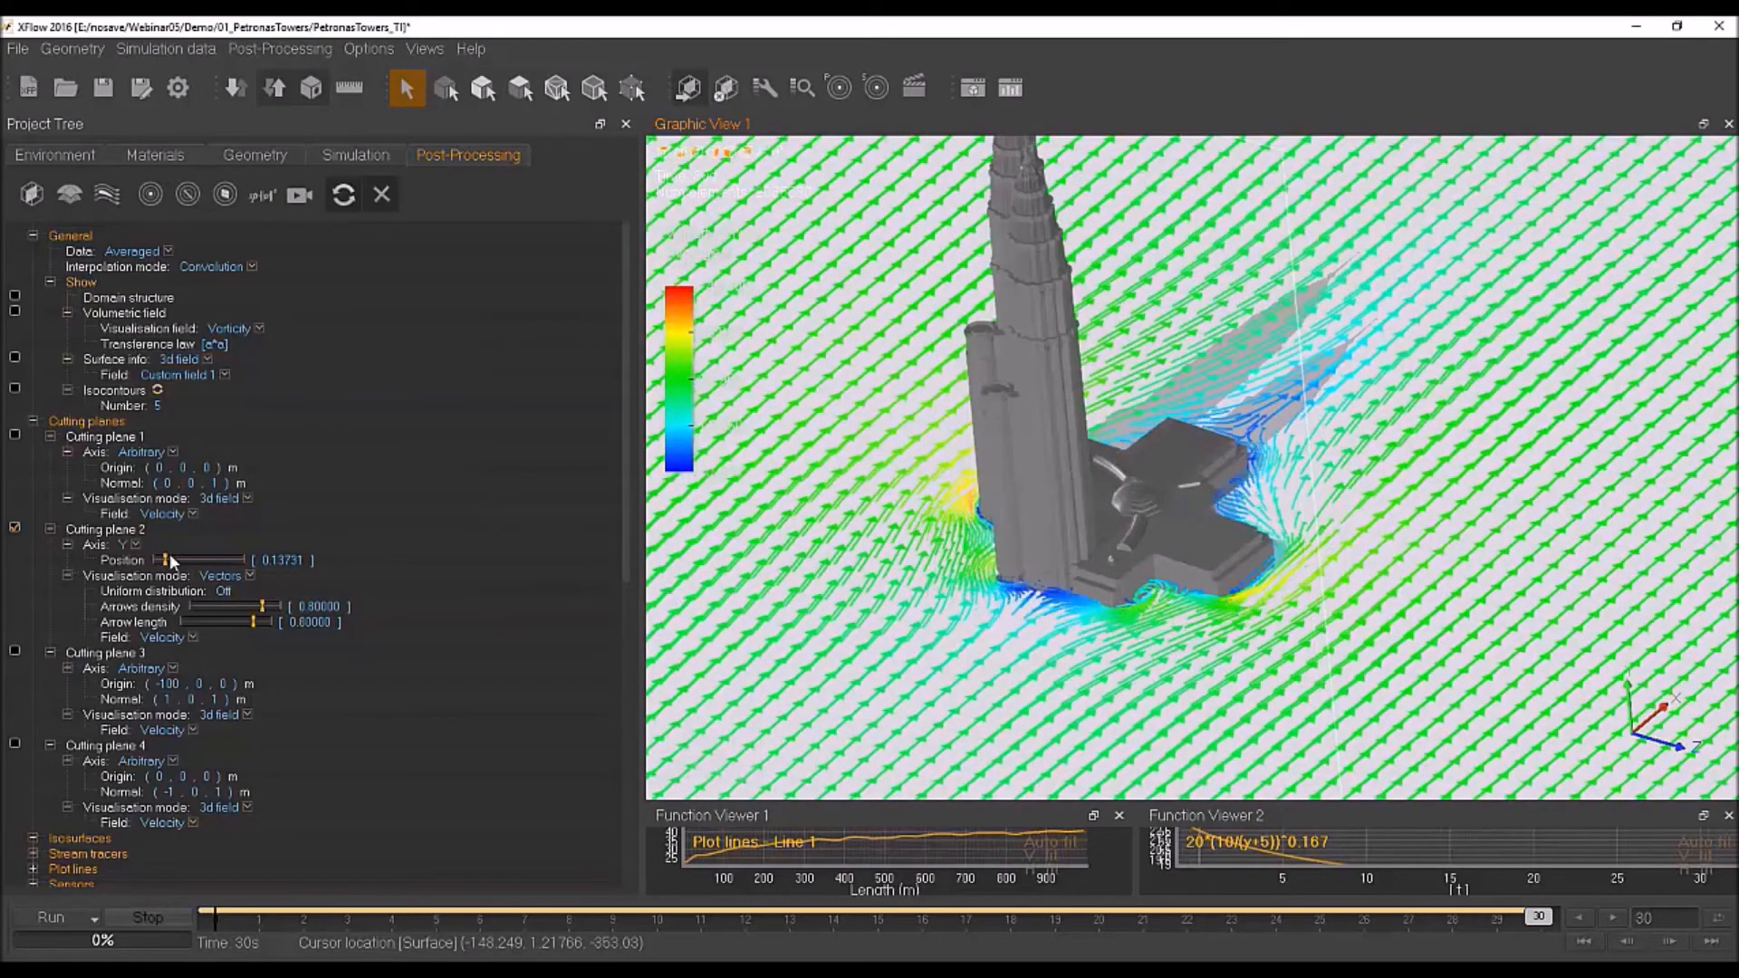
click(210, 560)
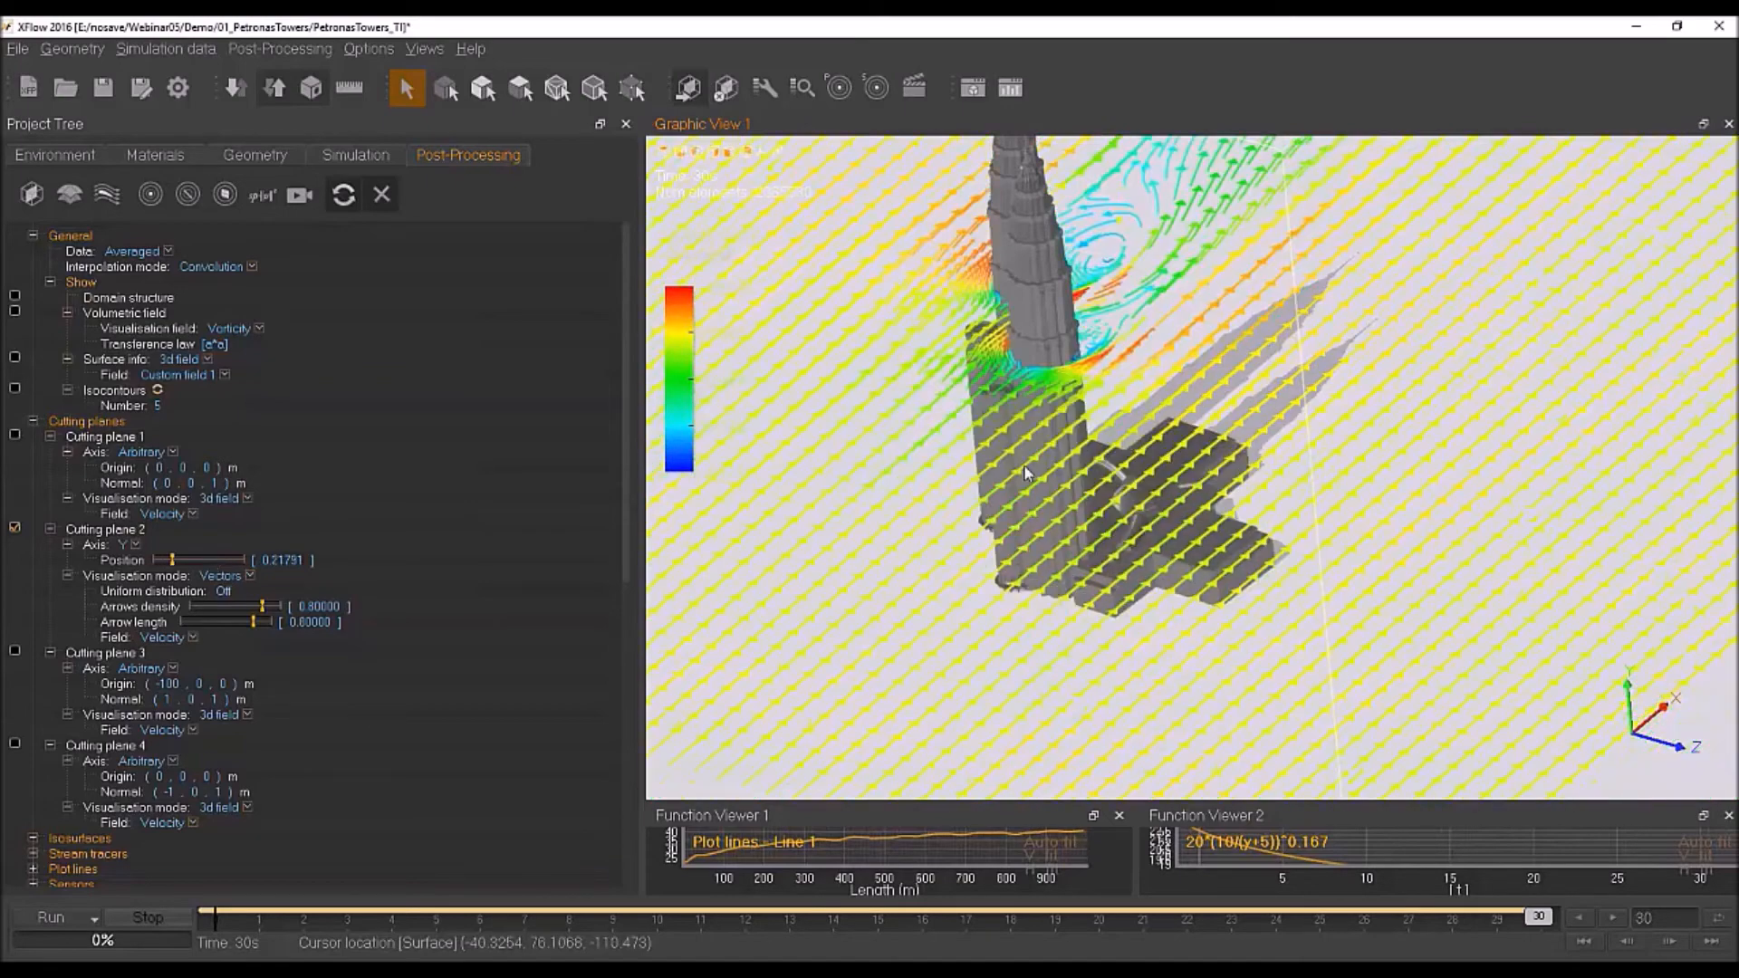
alt+drag(1026, 473, 1104, 483)
scroll(1107, 482, up, 5)
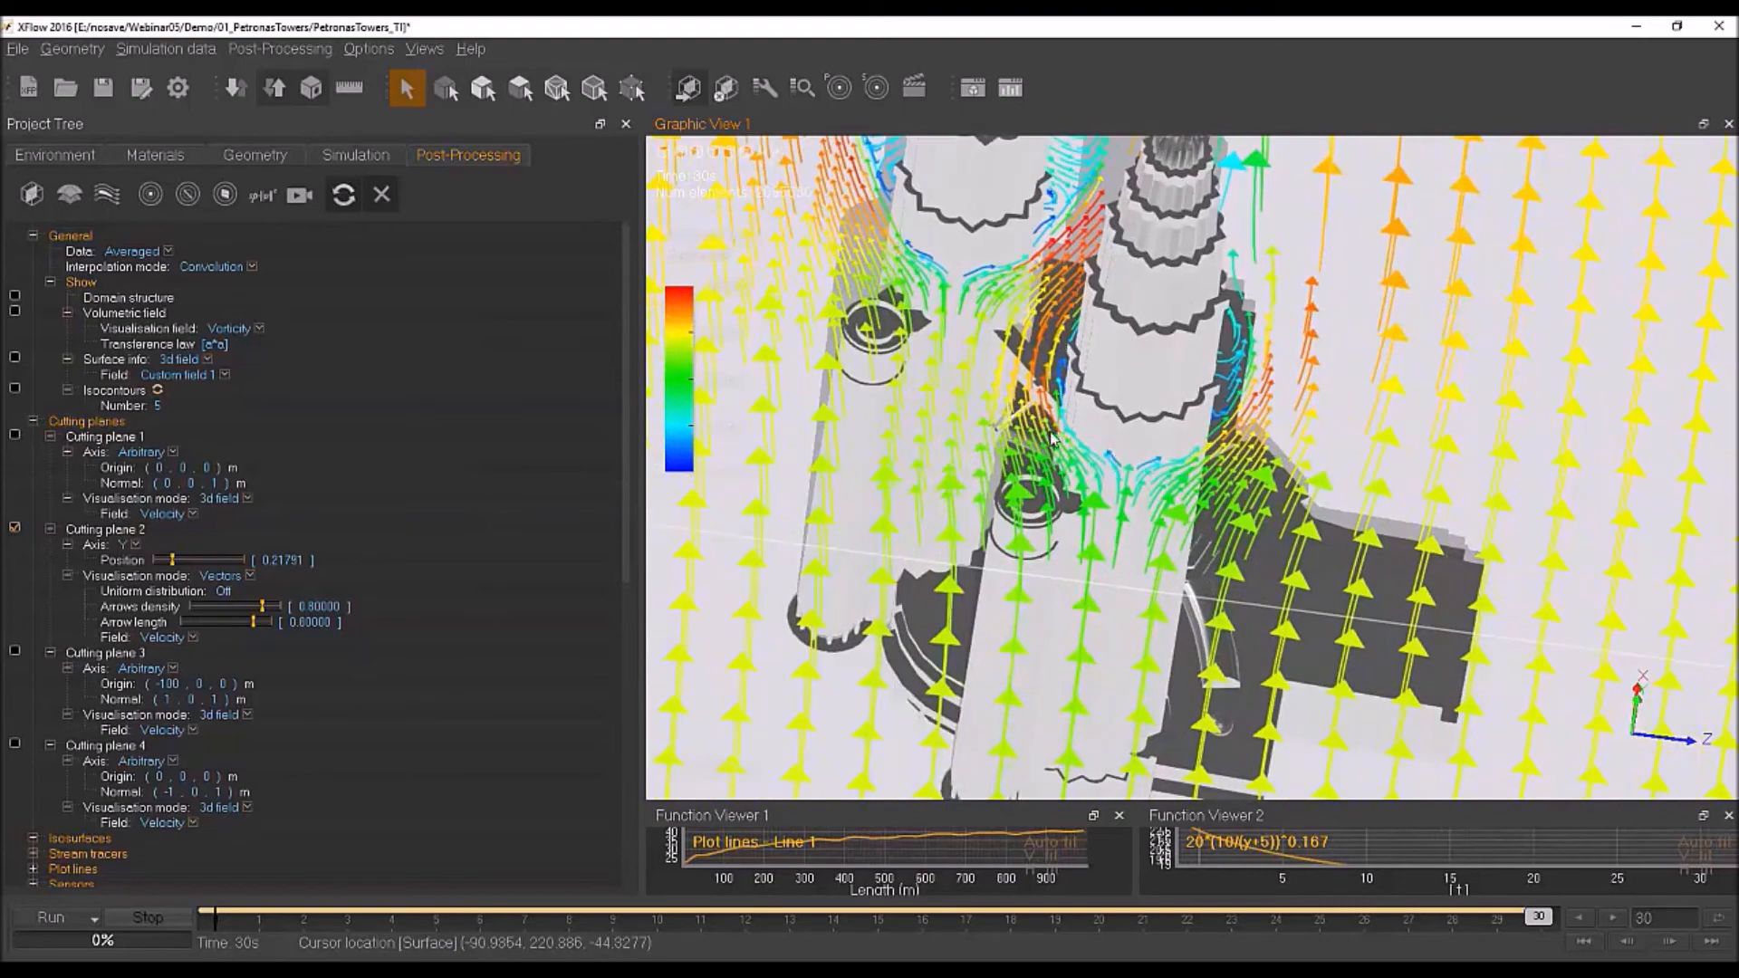
mouse_move(1065, 445)
alt+mouse_down()
mouse_move(1085, 464)
mouse_move(1080, 426)
alt+mouse_up()
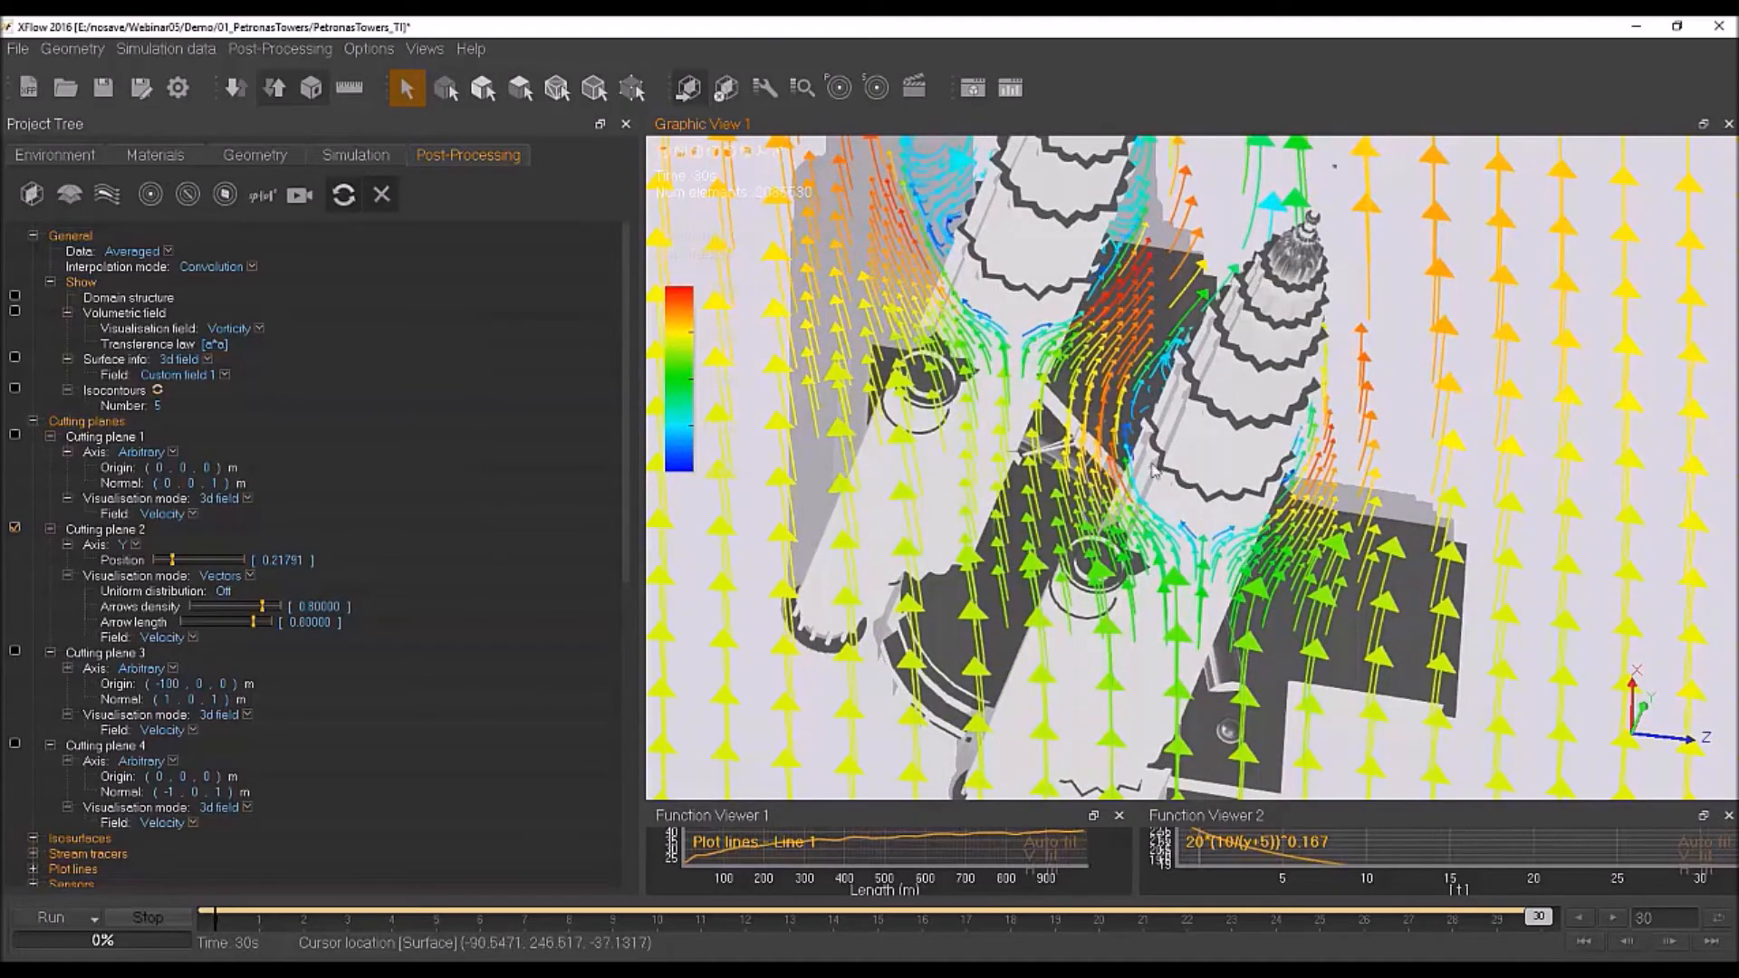
Step: Show Cutting plane 3 instead of Cutting plane 2 and view its averaged velocity field from the front and from above
scroll(1215, 437, down, 10)
click(14, 527)
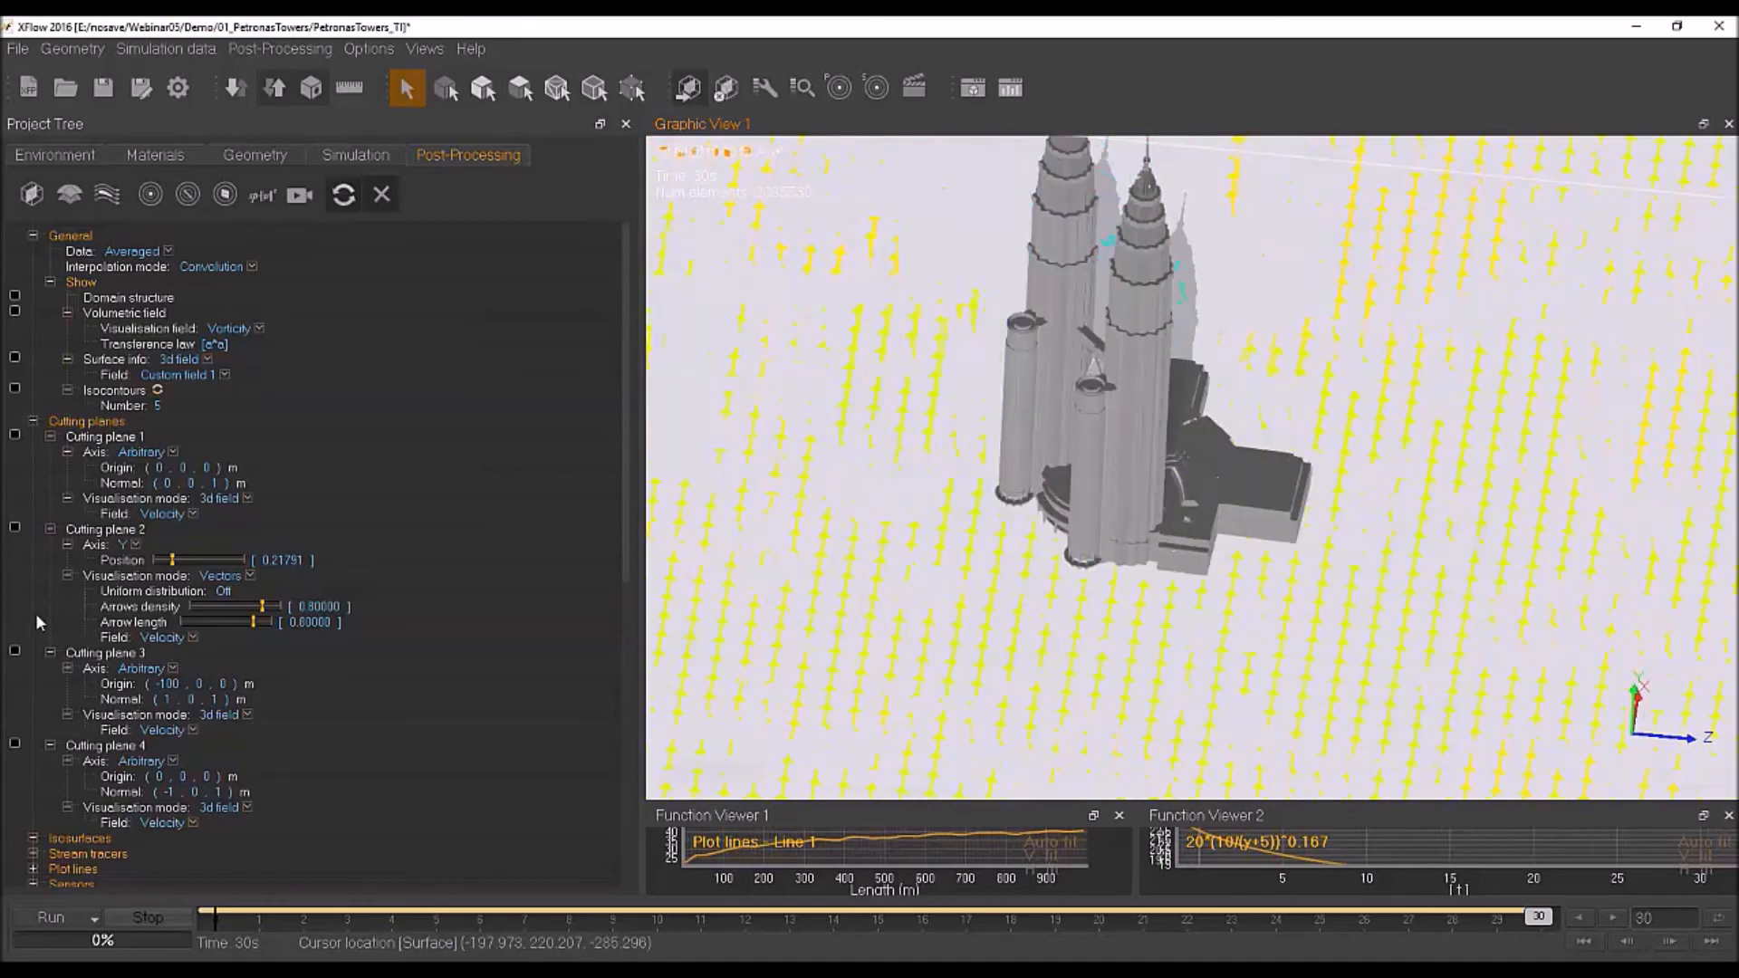
click(14, 651)
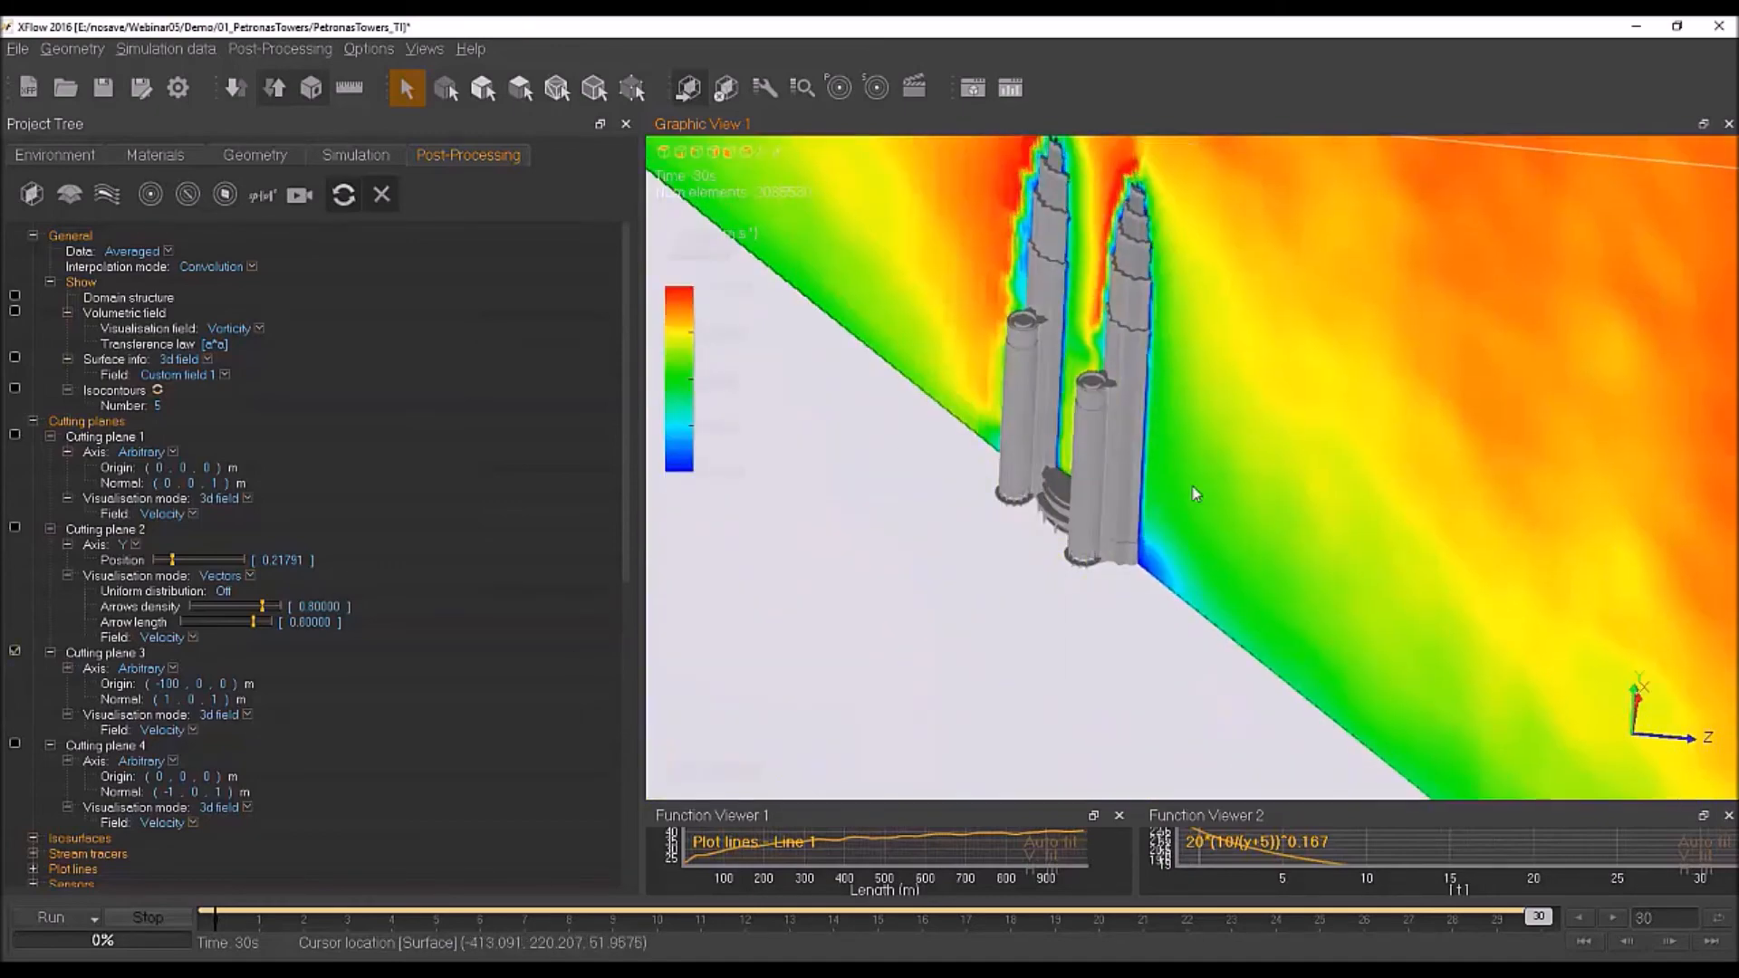
drag(1203, 569, 1167, 579)
scroll(1163, 580, down, 3)
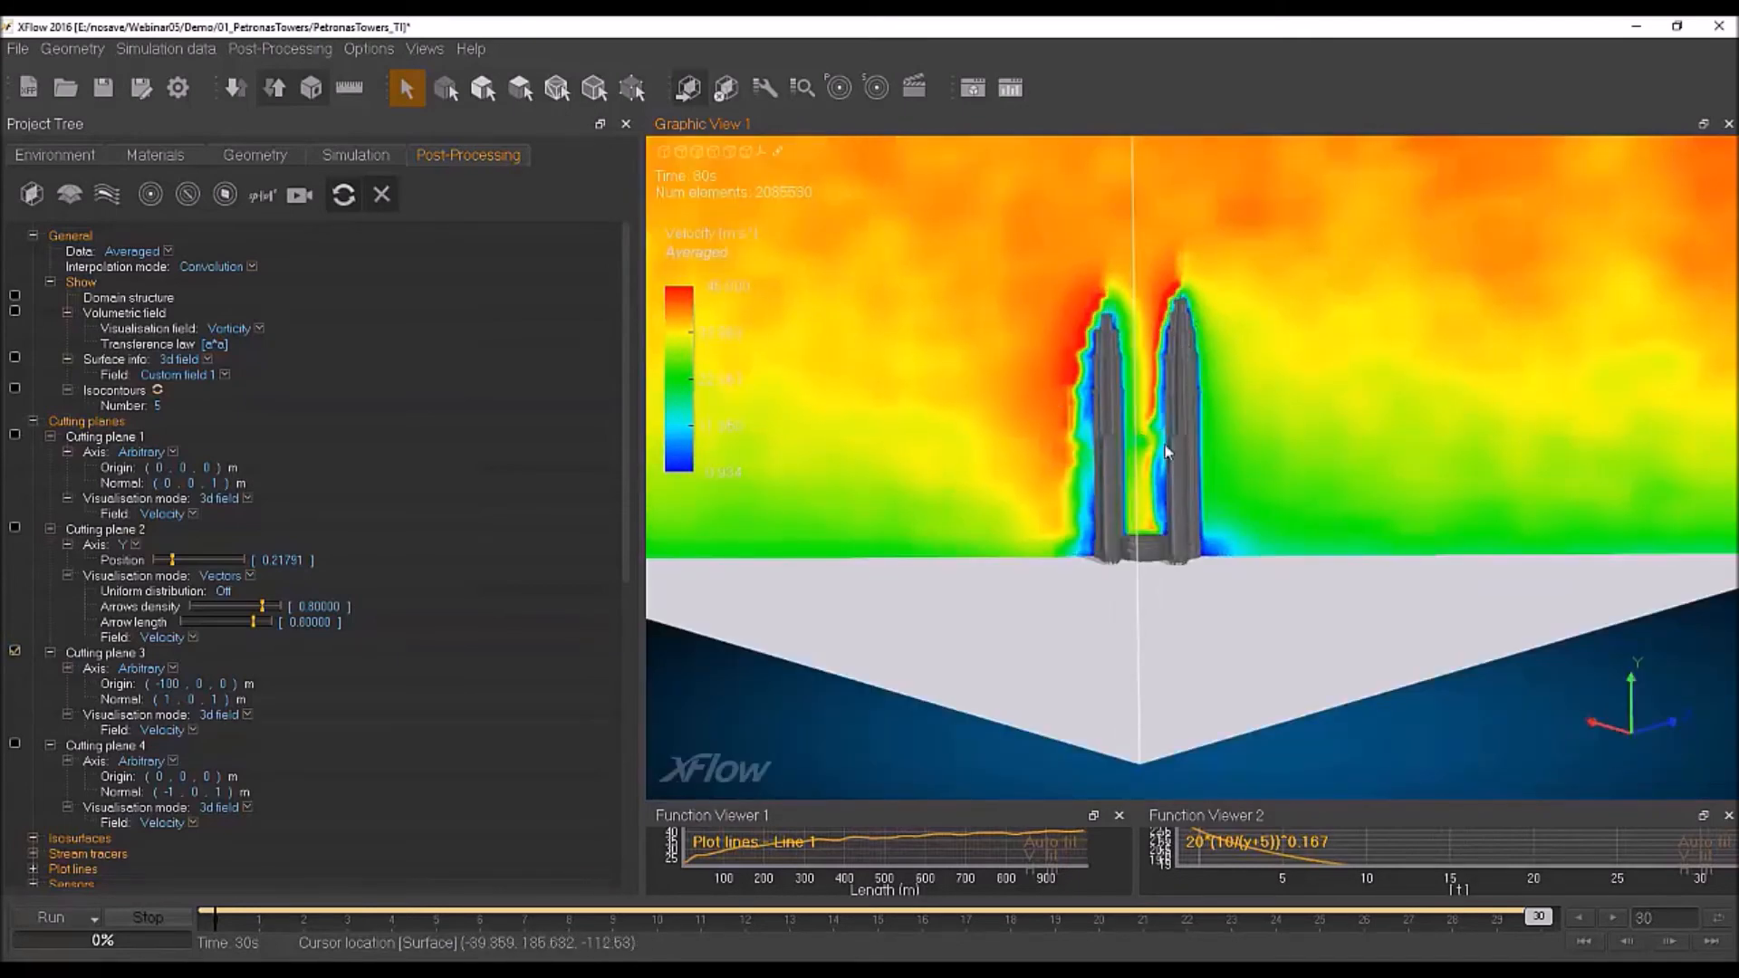
drag(1206, 502, 1228, 731)
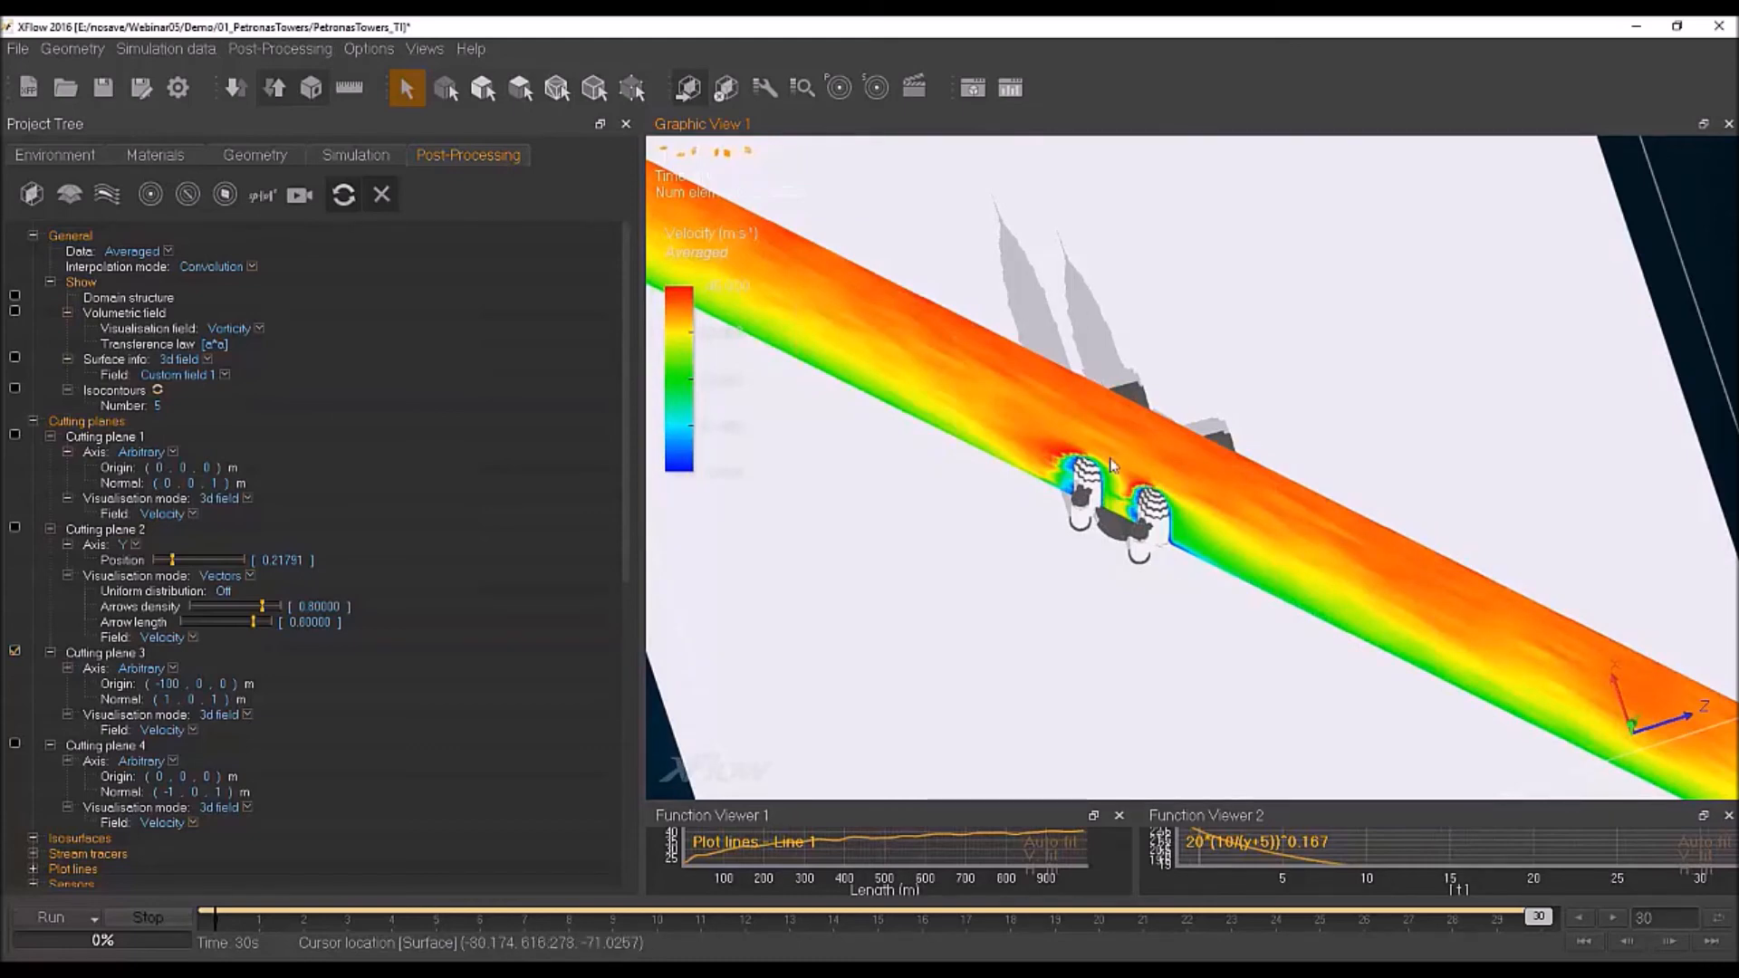
drag(1151, 513, 145, 670)
Step: Replace Cutting plane 3 with the Custom field 1 surface display, move its legend aside and view the towers' front and rear
click(14, 651)
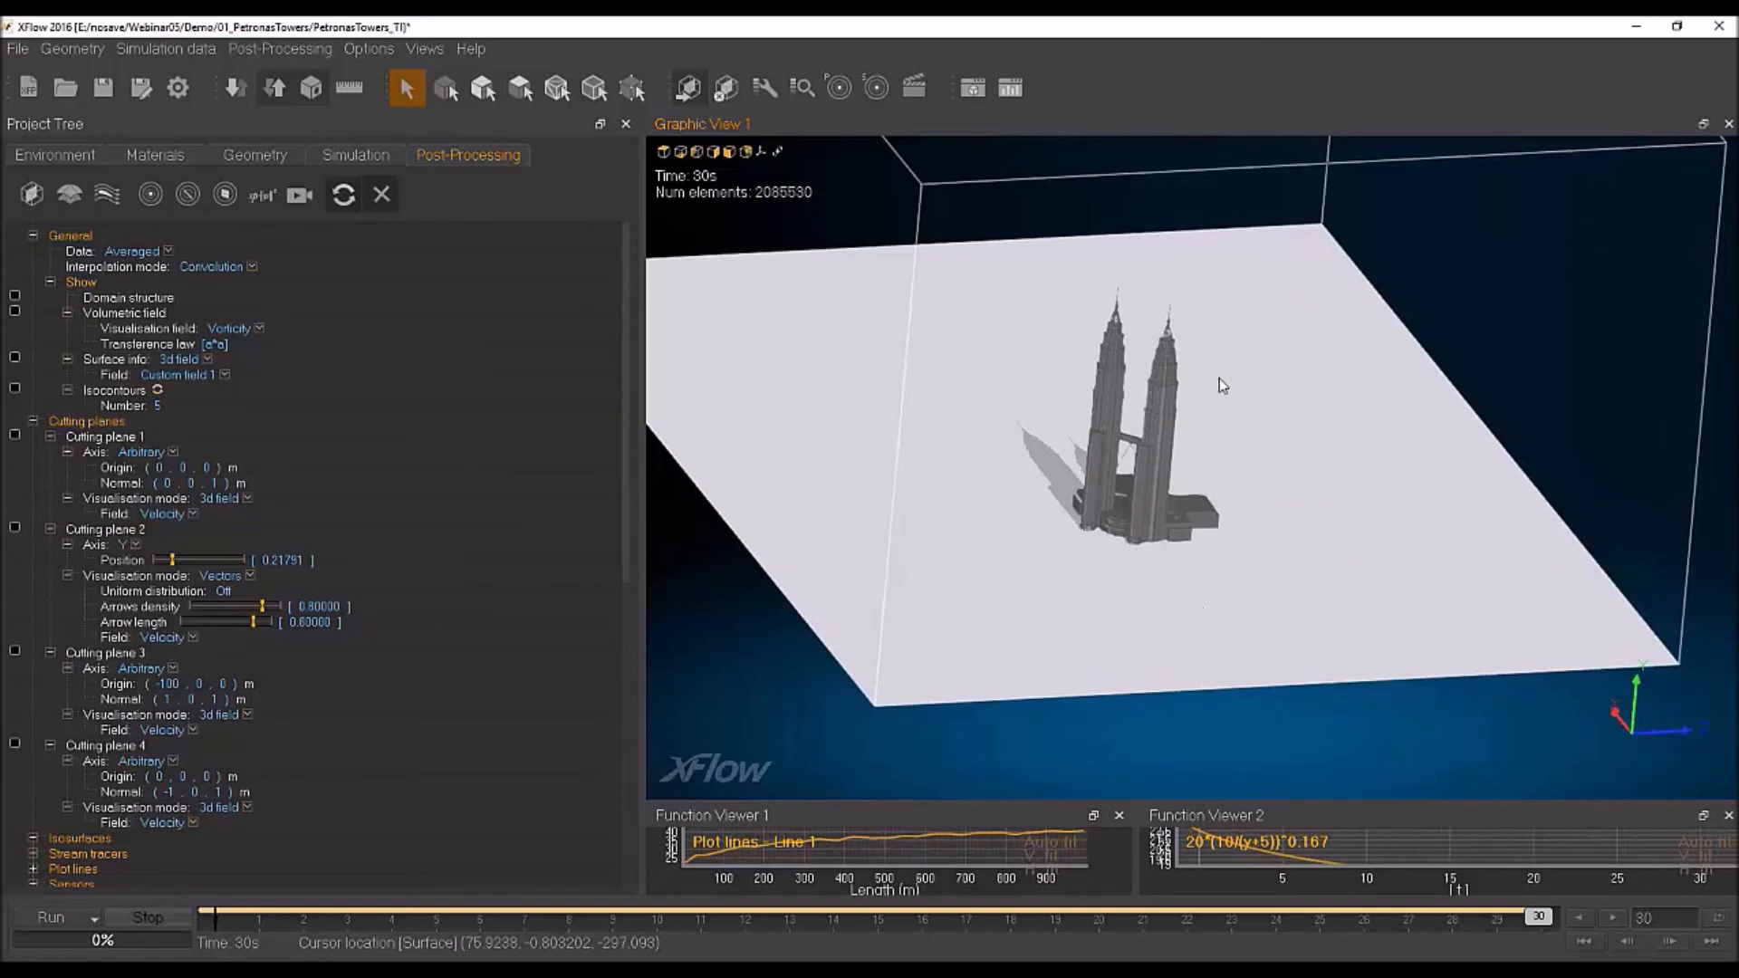
drag(942, 318, 1636, 355)
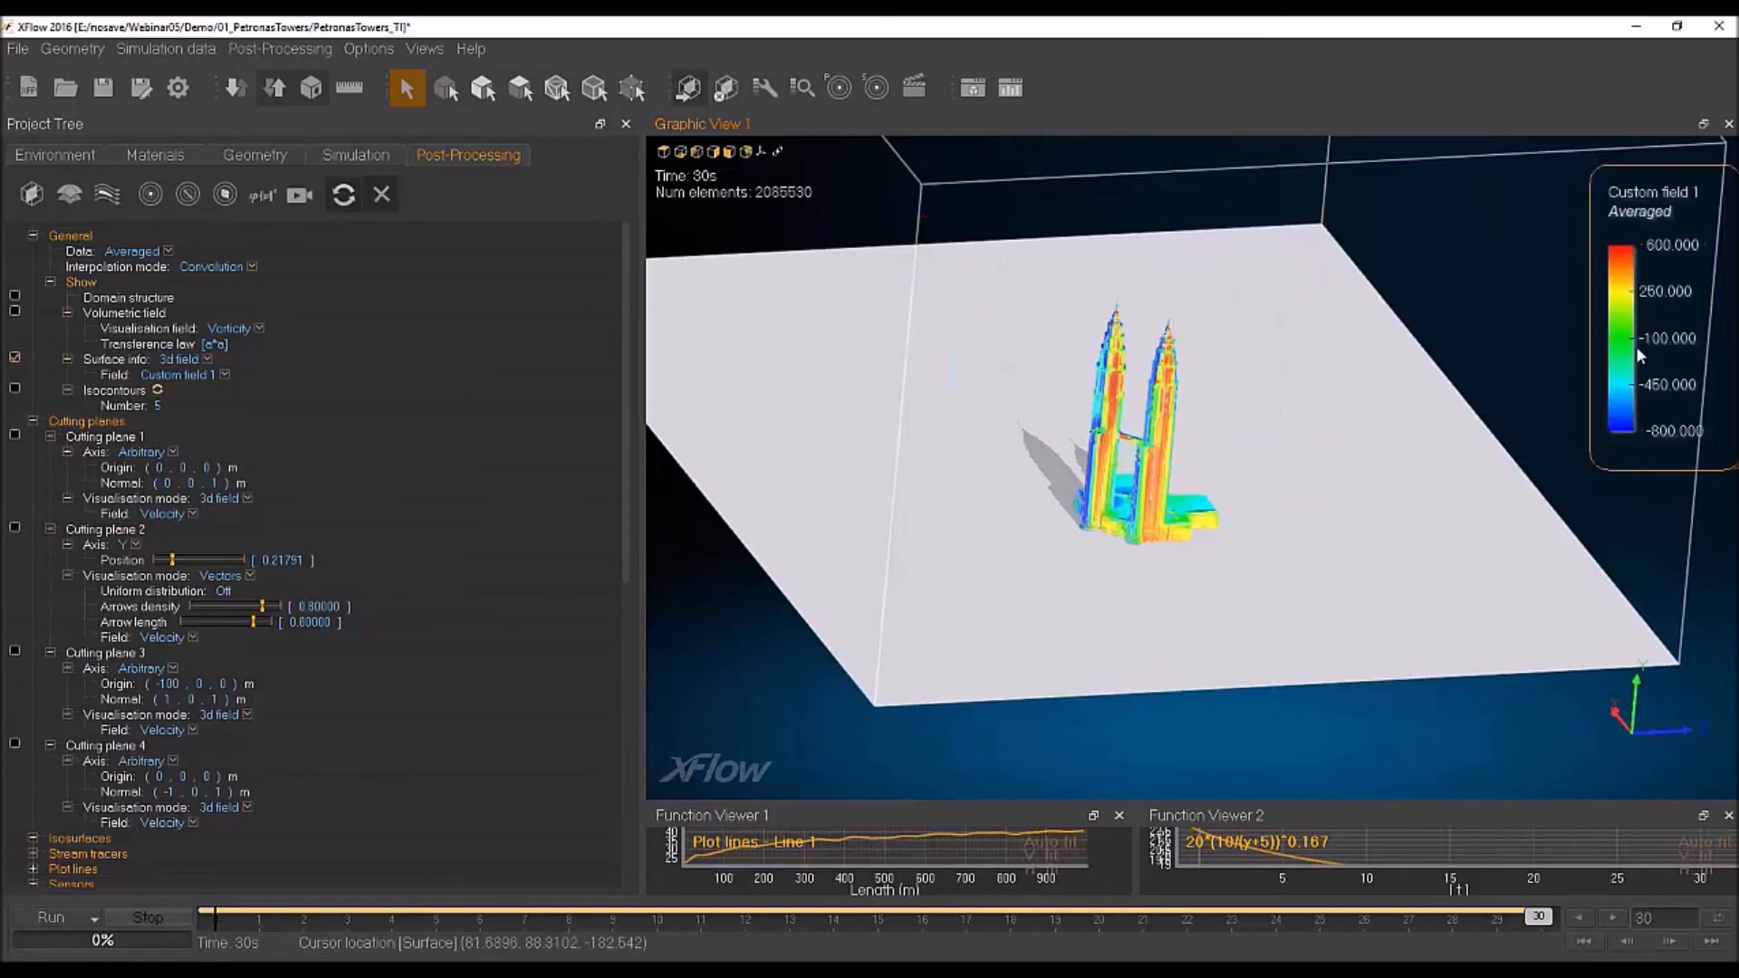
scroll(1155, 498, up, 5)
mouse_move(1143, 509)
mouse_down()
mouse_move(1069, 483)
mouse_move(1263, 507)
mouse_up()
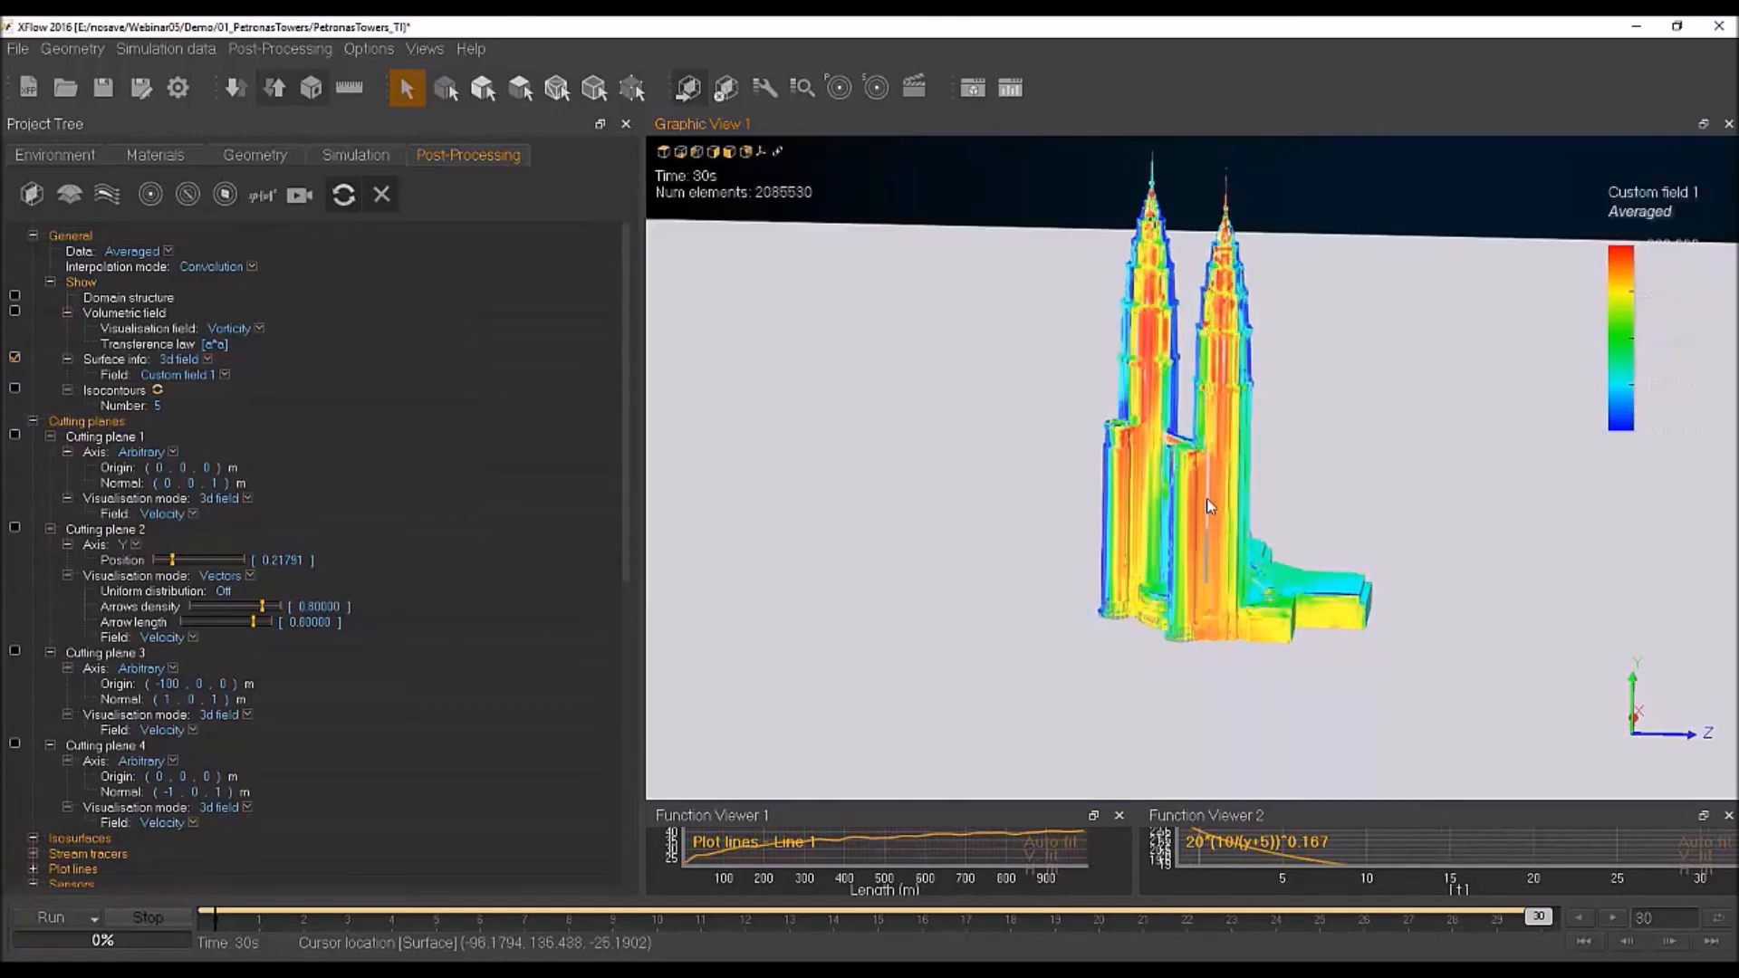
drag(1284, 435, 988, 425)
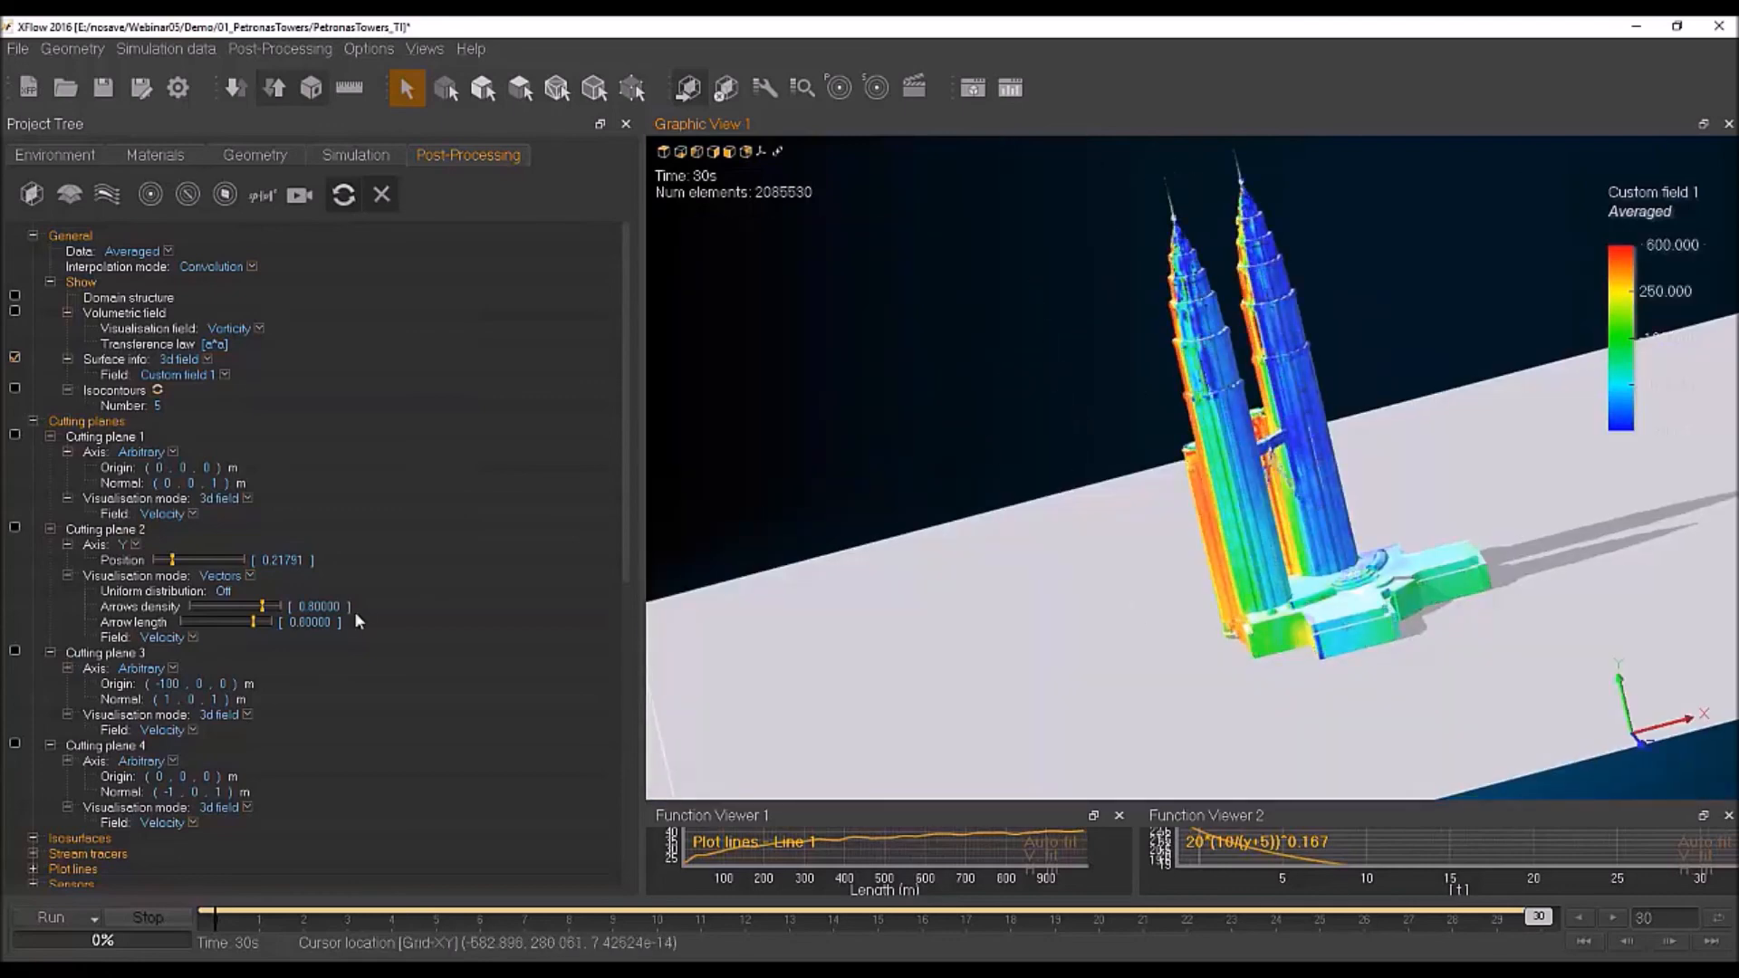
Step: Review the Custom field 1 expression and camera settings, and enlarge the two function viewers below the graphic view
scroll(356, 619, down, 6)
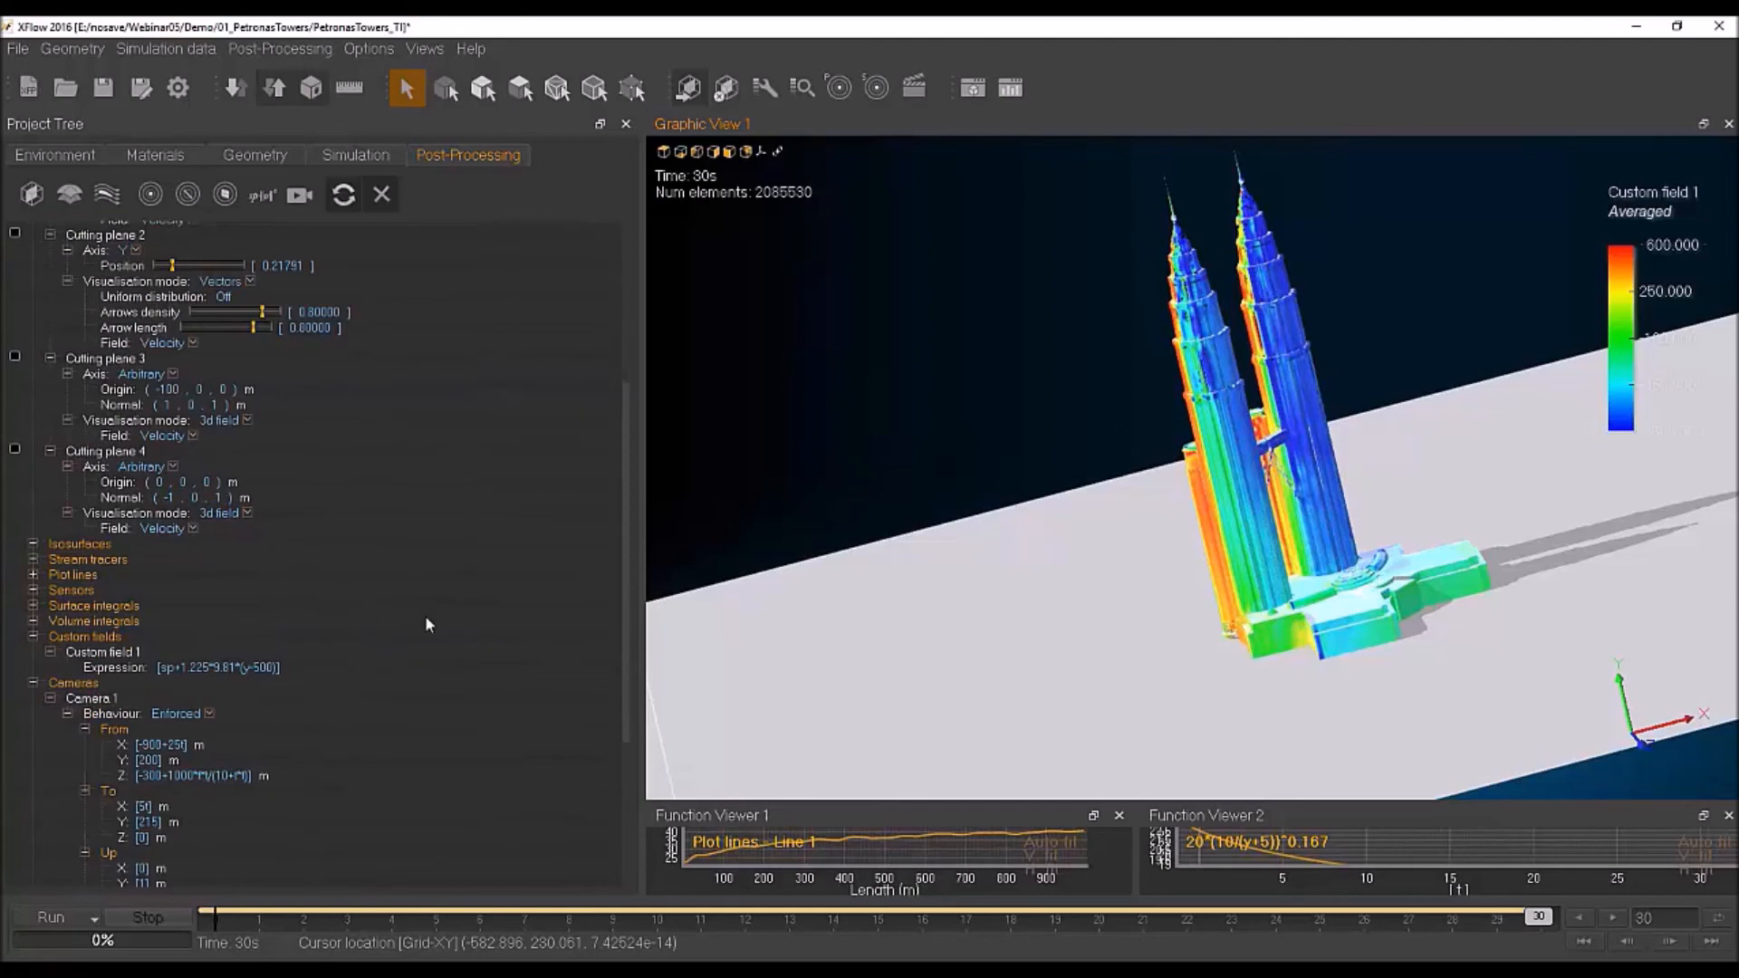
scroll(371, 661, down, 6)
scroll(1159, 548, up, 3)
drag(1163, 543, 1125, 681)
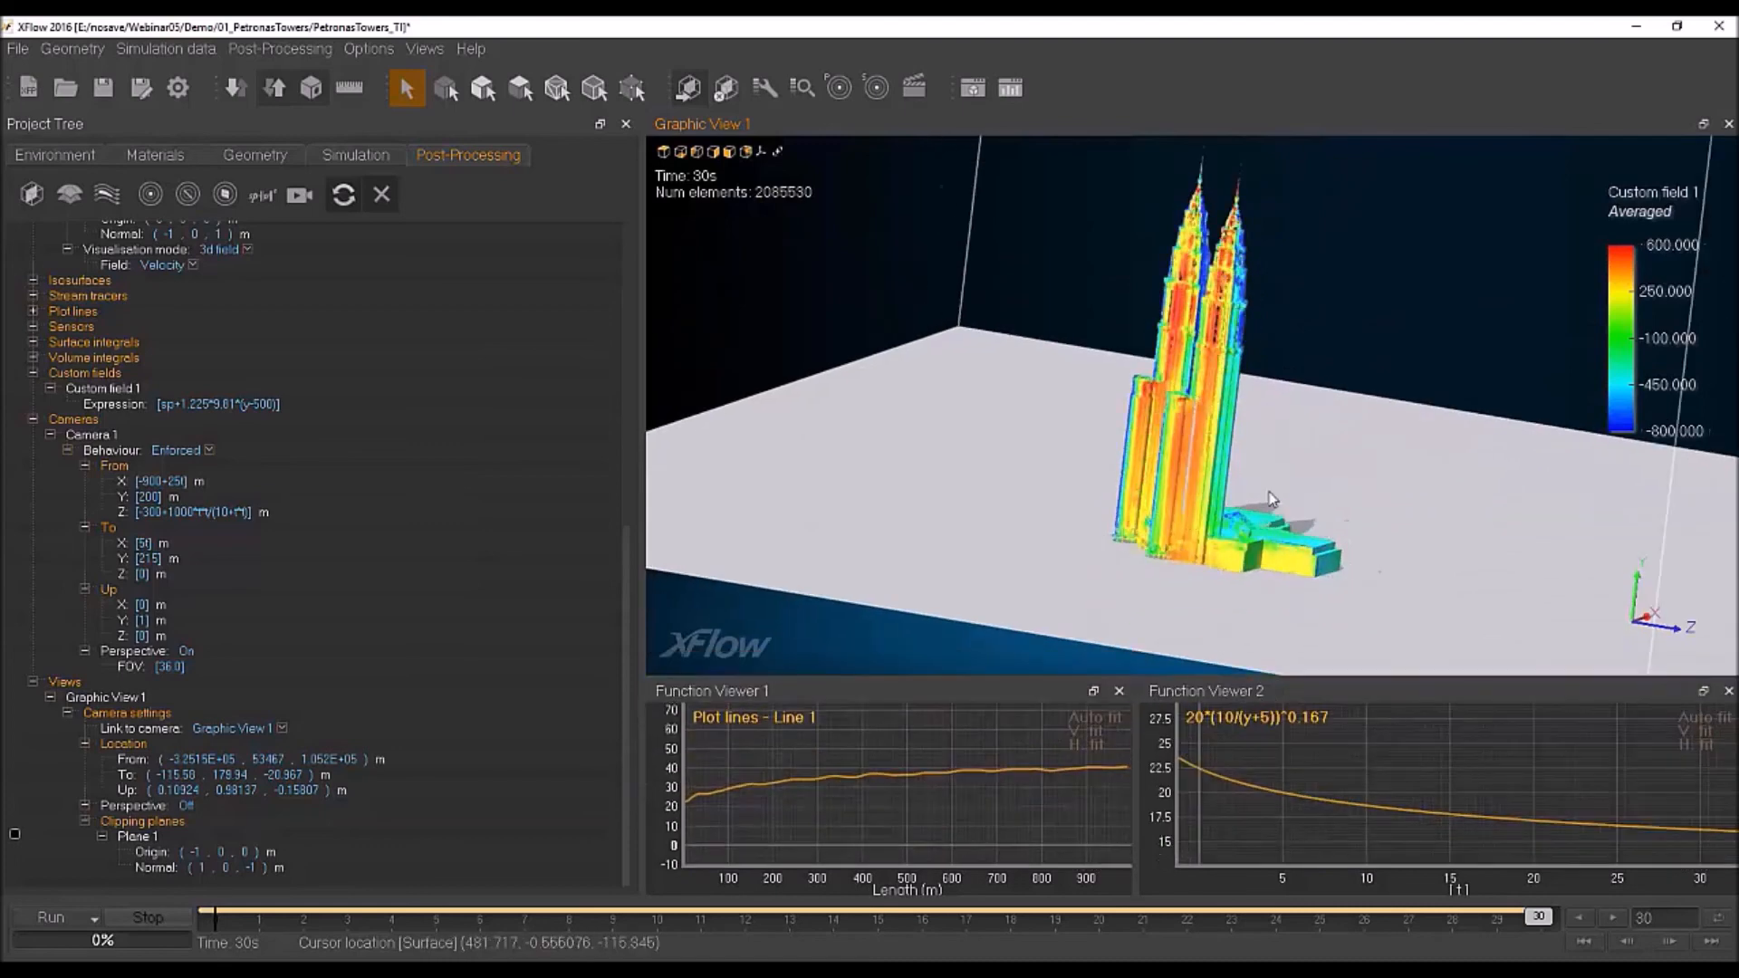